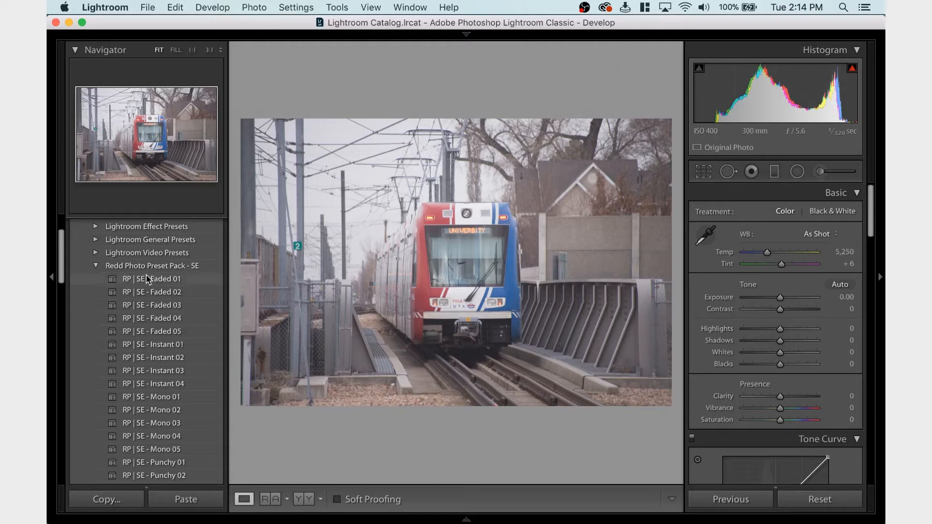
Enable lens profile corrections for the train photo and set the profile's Distortion amount to 0
scroll(807, 390, down, 10)
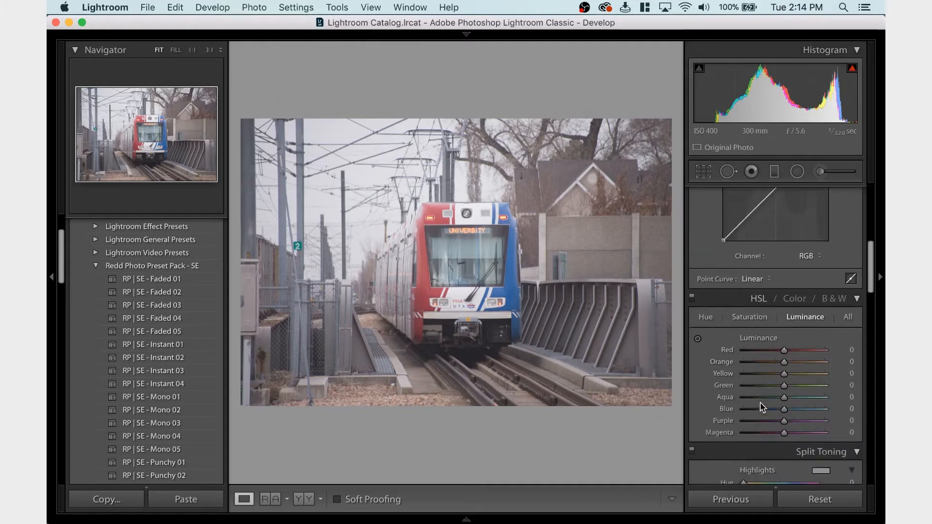
scroll(760, 403, down, 10)
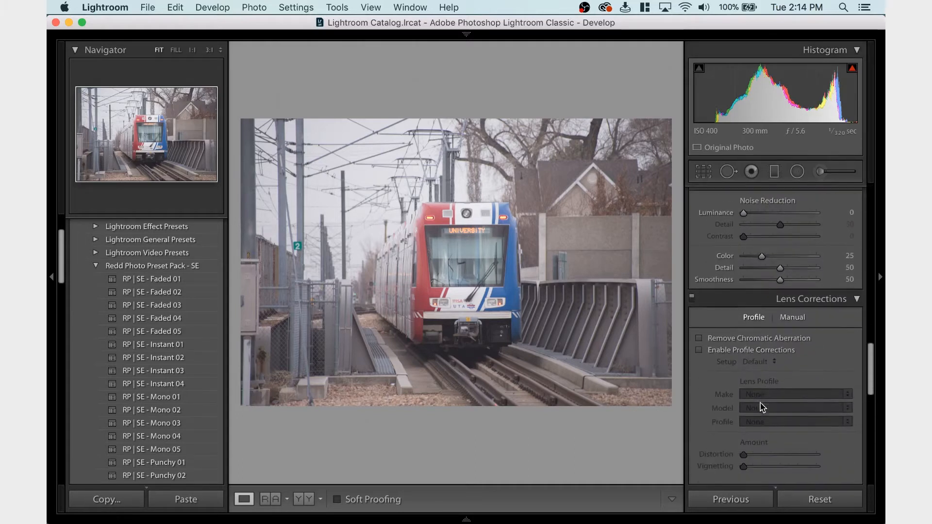
click(752, 335)
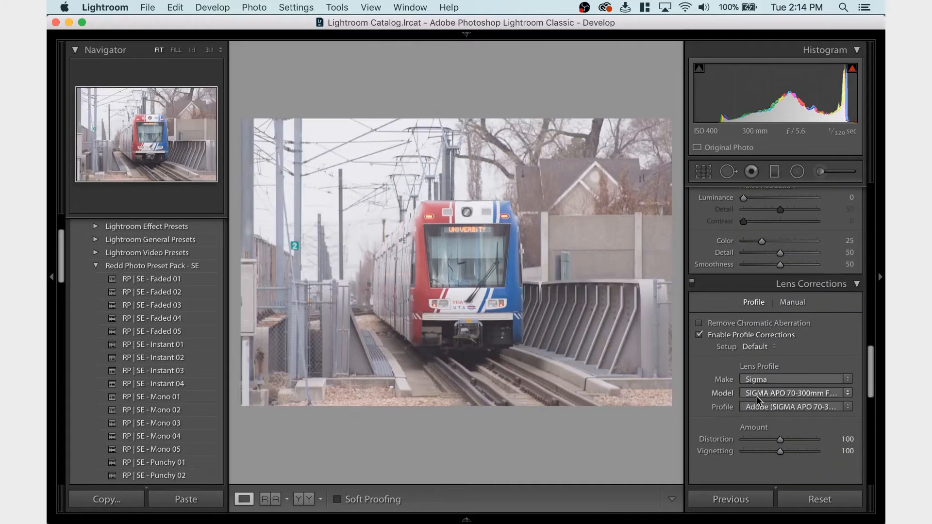
drag(780, 439, 674, 446)
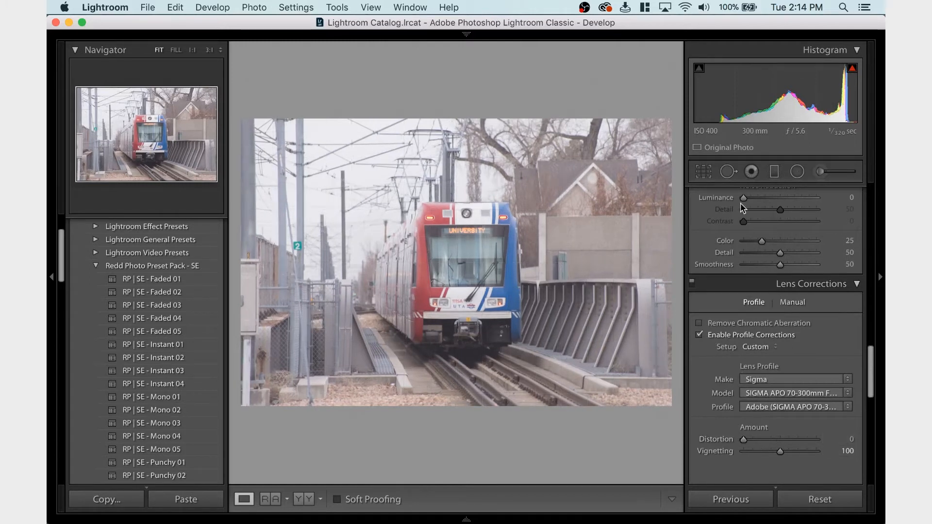
Crop the photo to the 4 x 5 / 8 x 10 aspect ratio, tightening the frame around the train
click(704, 173)
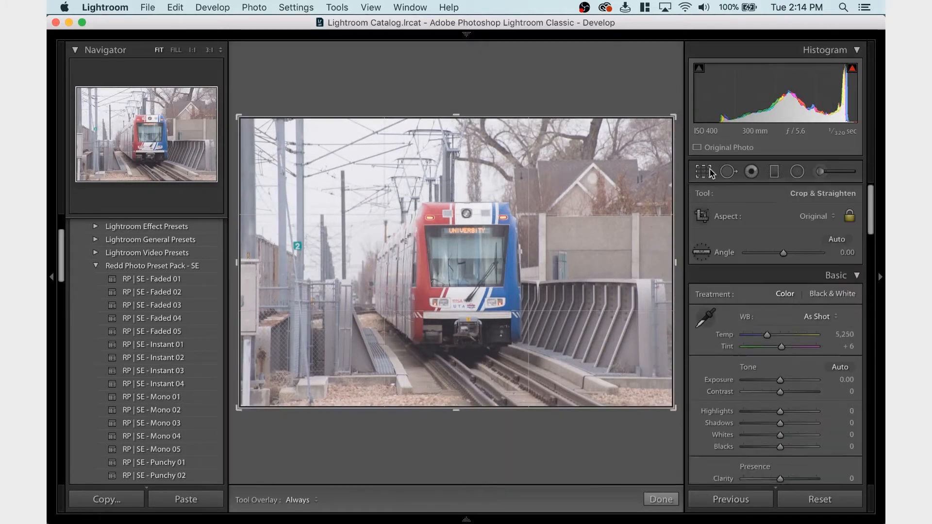
click(820, 219)
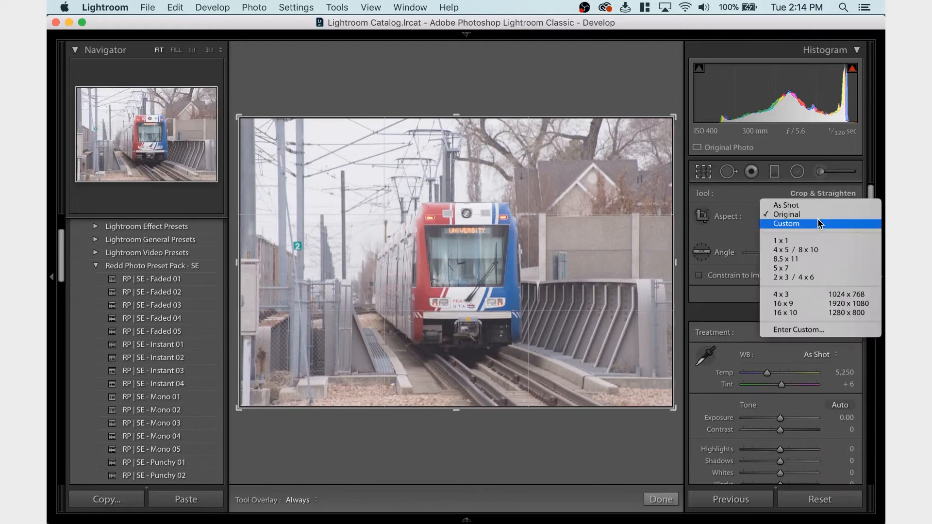
click(796, 250)
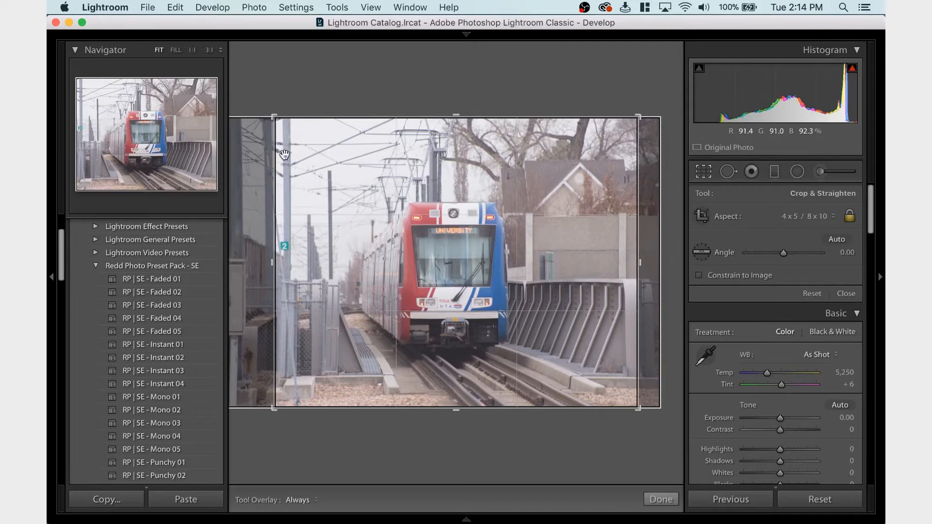
drag(272, 117, 282, 127)
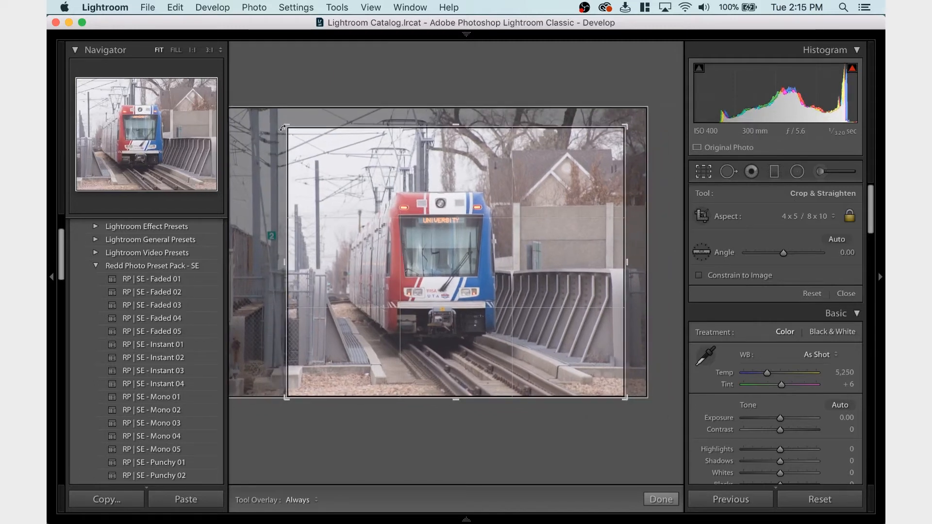
key(Return)
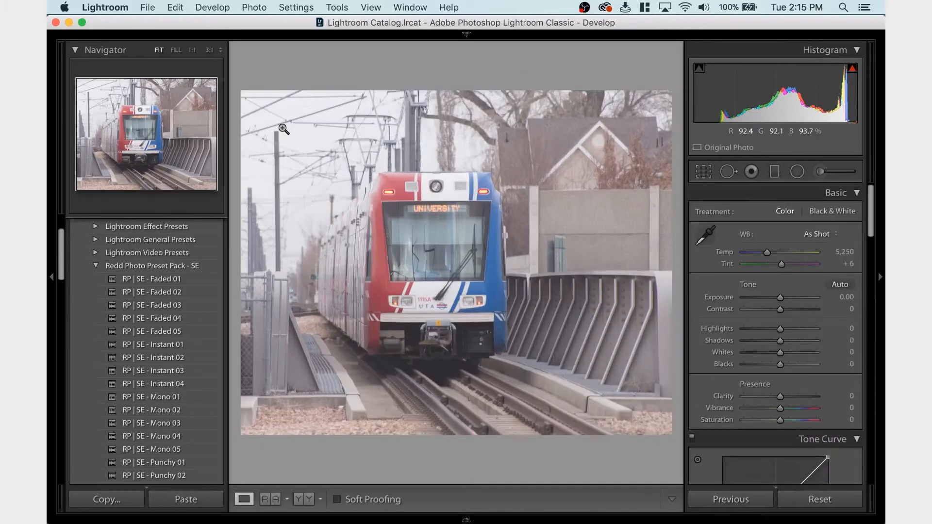
Reopen the crop and shift the photo within the frame to center the train horizontally
click(707, 172)
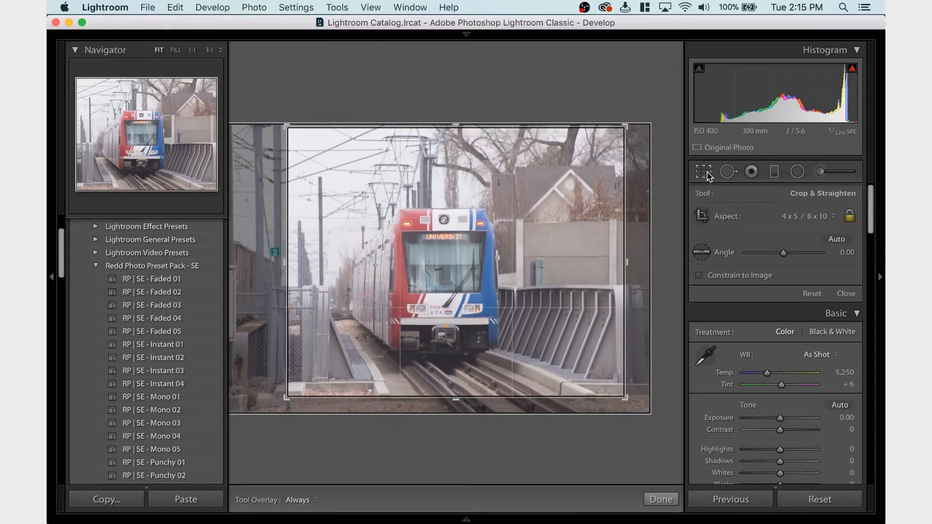
click(708, 175)
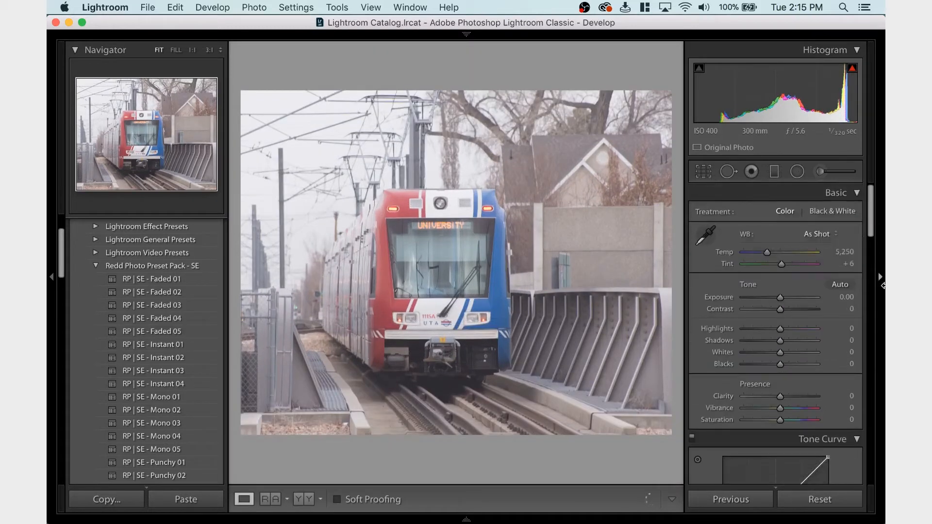
click(706, 178)
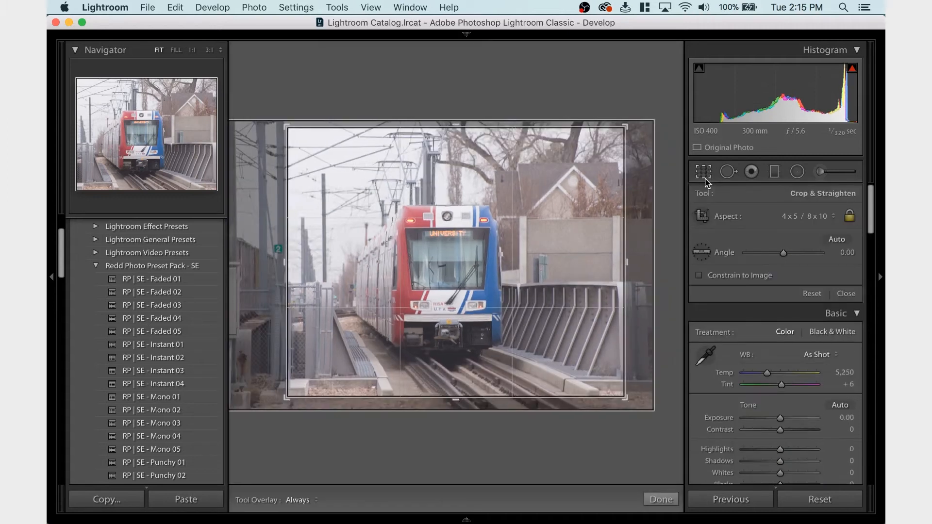
click(706, 180)
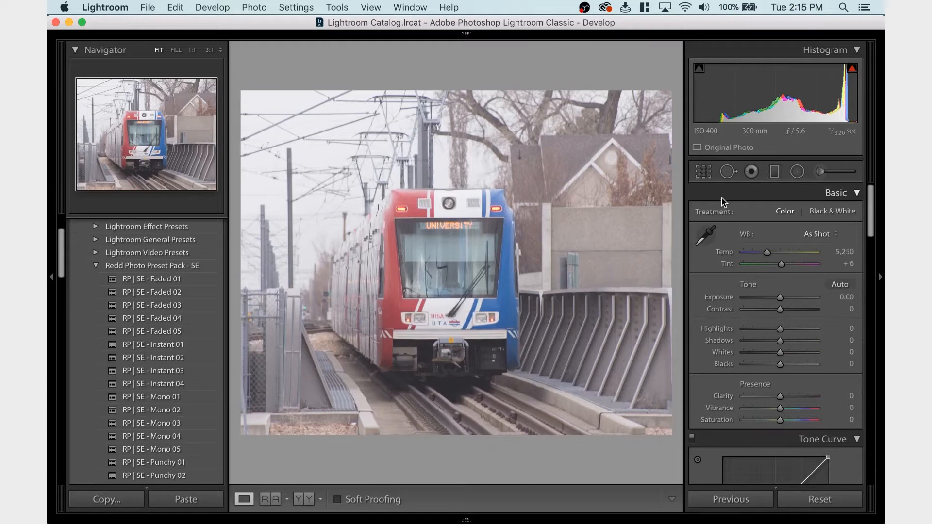
click(706, 178)
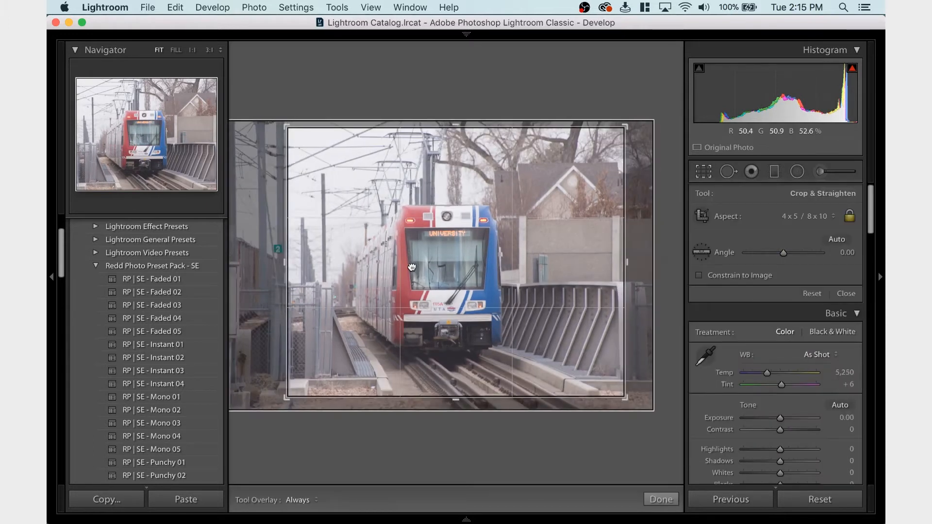
drag(413, 267, 408, 265)
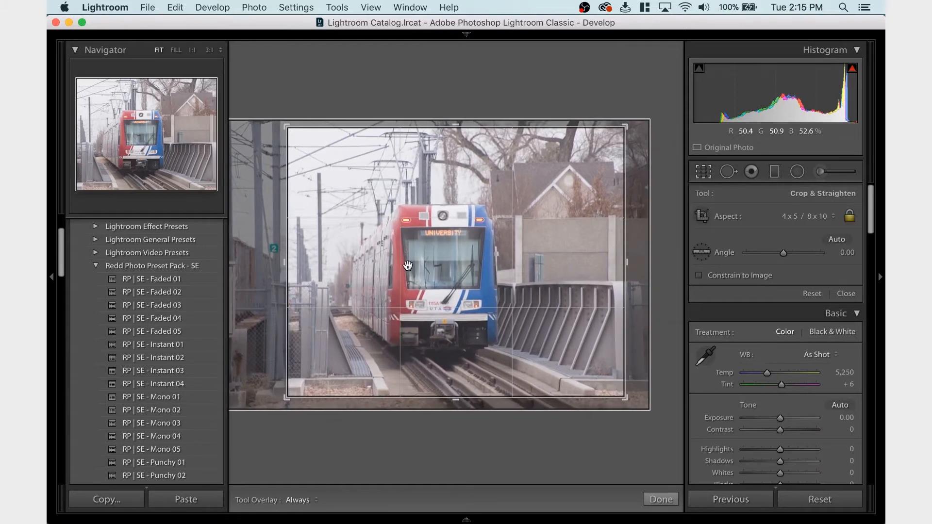
key(Return)
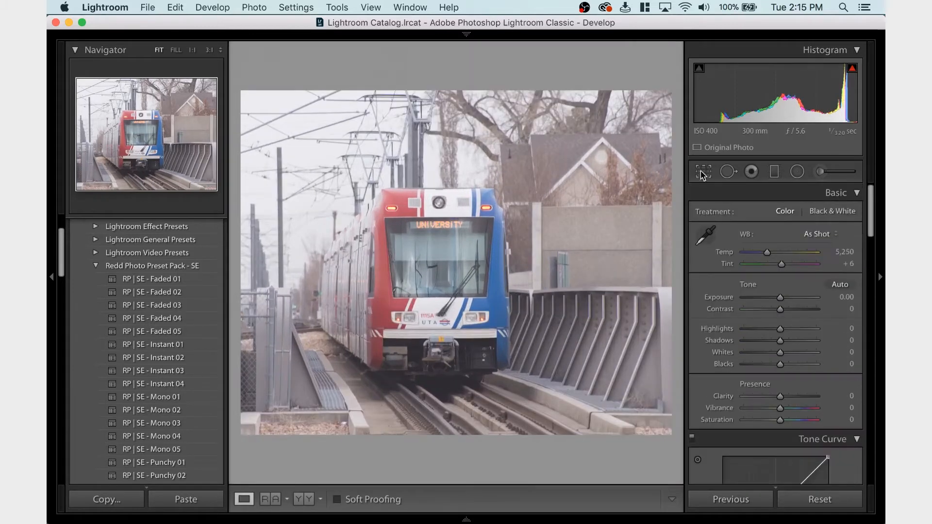
Reframe the crop lower to include more of the tracks and enlarge it slightly from its lower-left corner
click(703, 172)
drag(478, 290, 487, 280)
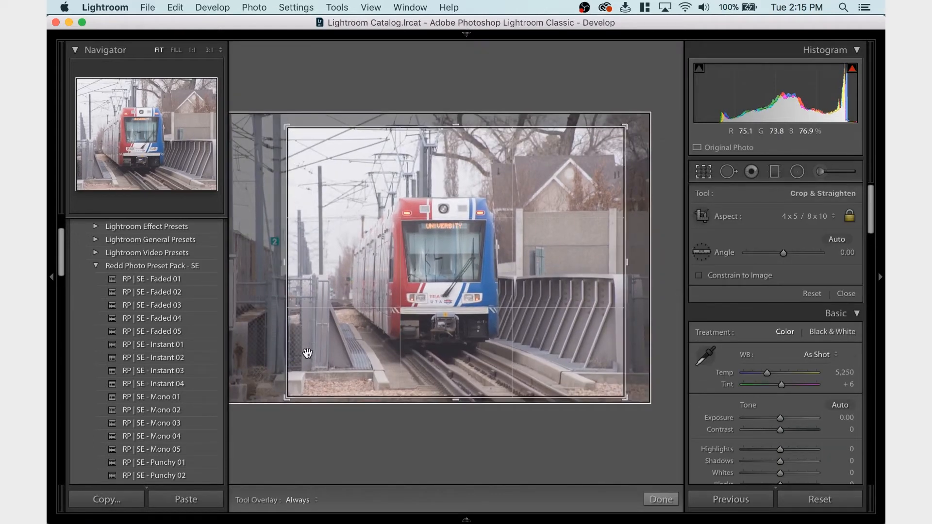
drag(287, 397, 280, 409)
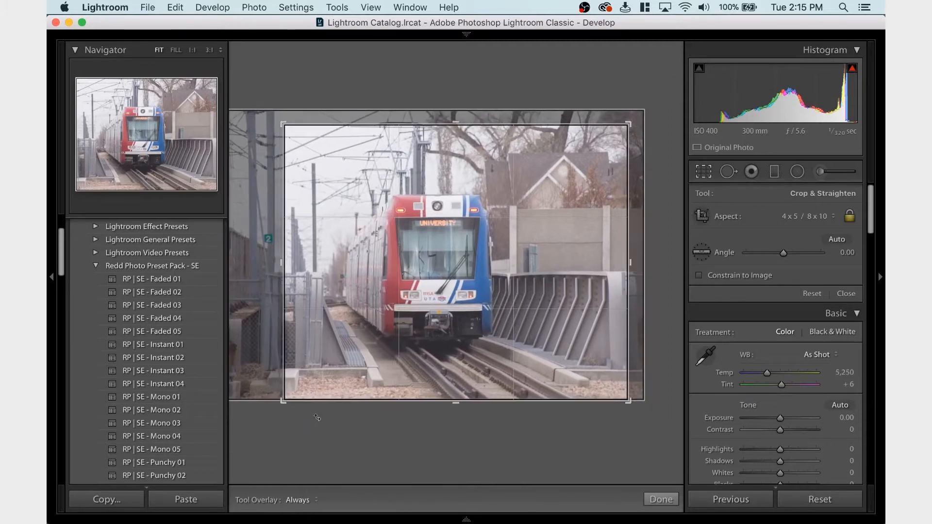
key(Return)
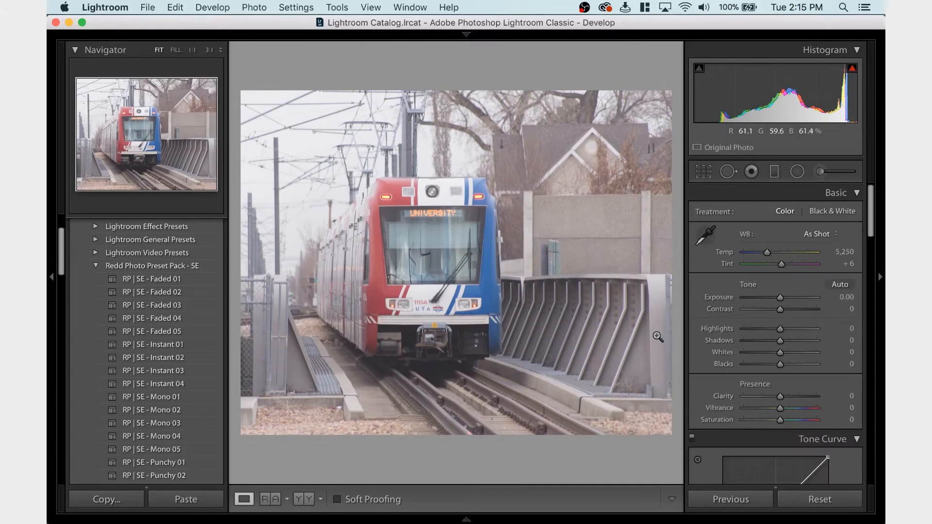
Tighten the crop slightly around the train from its upper-right corner and apply it
click(702, 175)
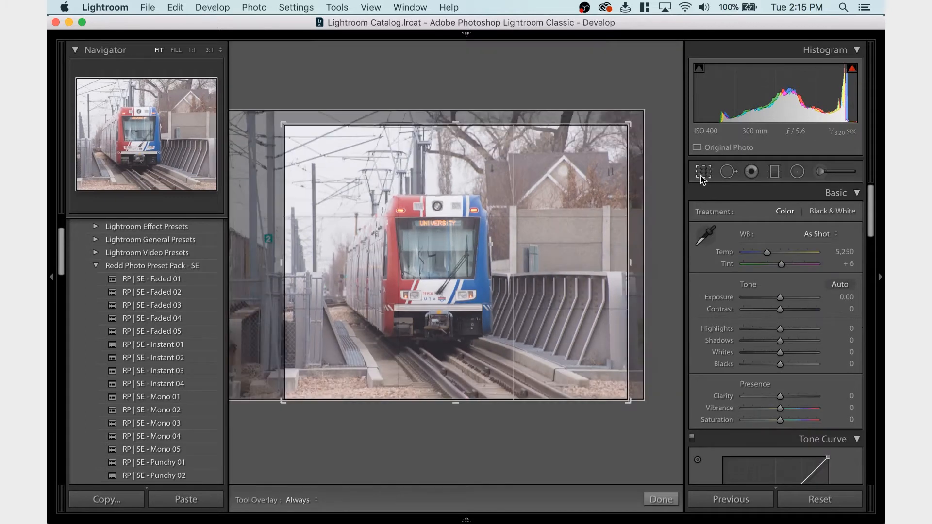
drag(629, 123, 627, 124)
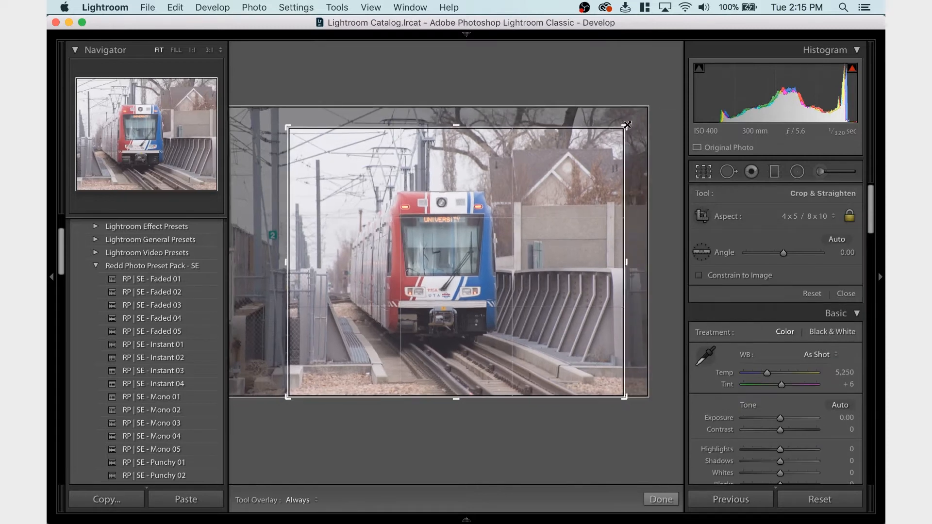
key(Return)
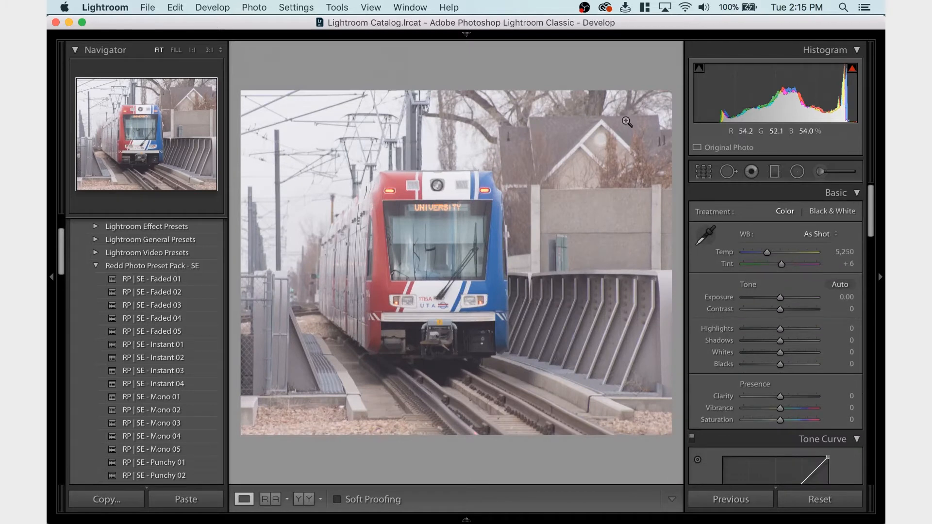
Apply the RP | SE - Faded 01 preset to the photo and review its basic and tone curve settings
click(166, 284)
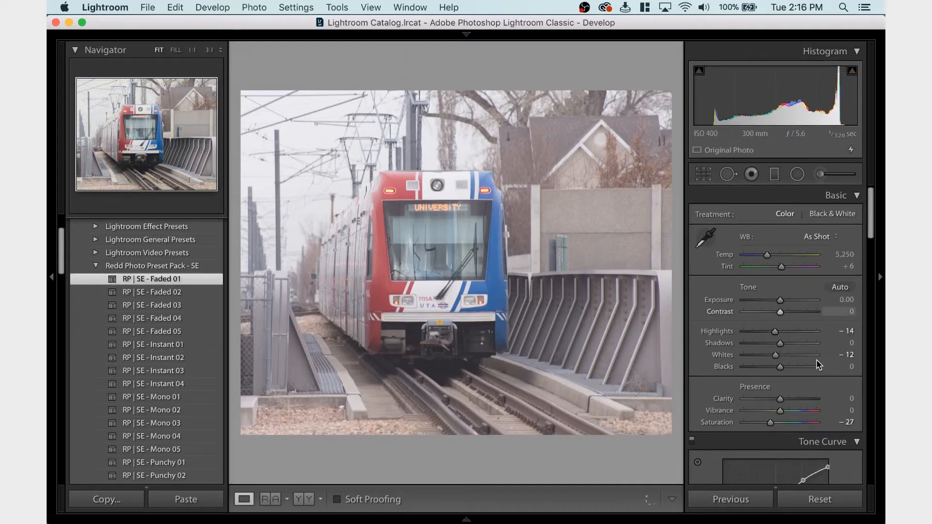
scroll(728, 320, down, 5)
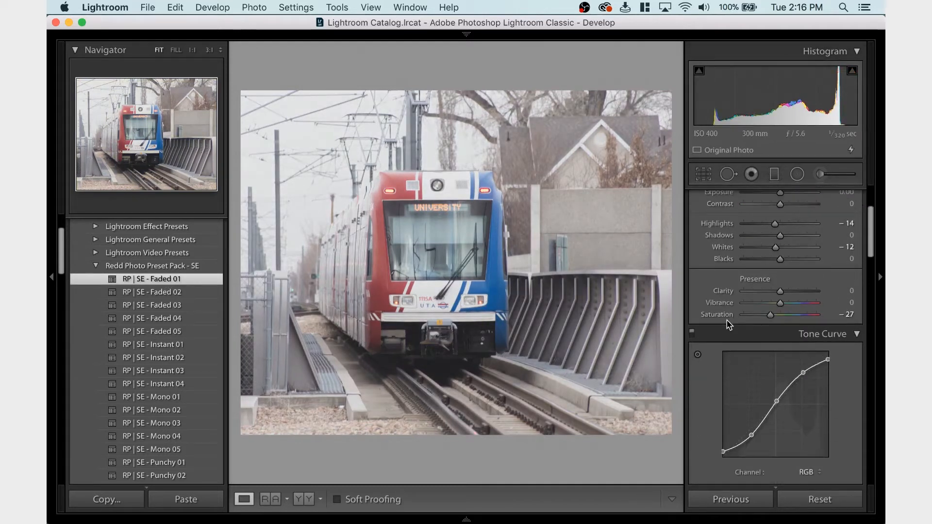
scroll(779, 257, up, 4)
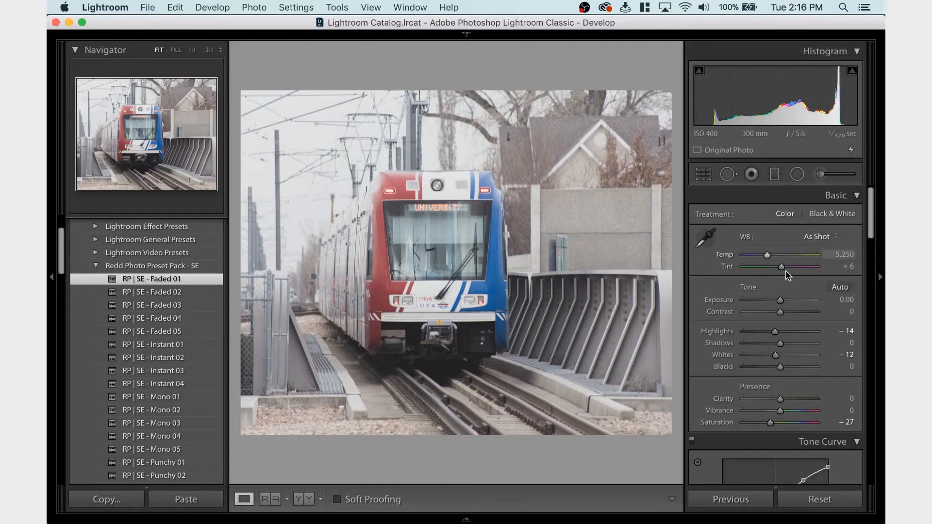
Set the white balance Tint to -15
click(846, 265)
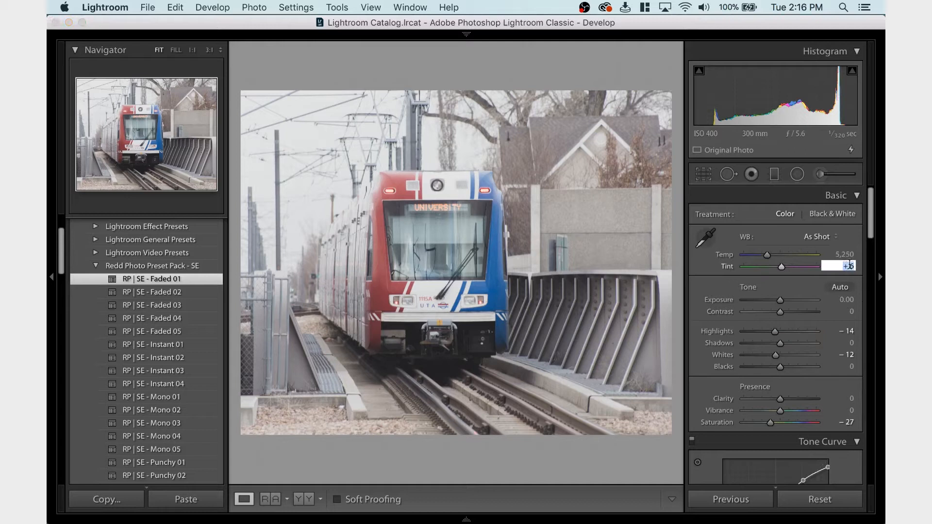
text(-15)
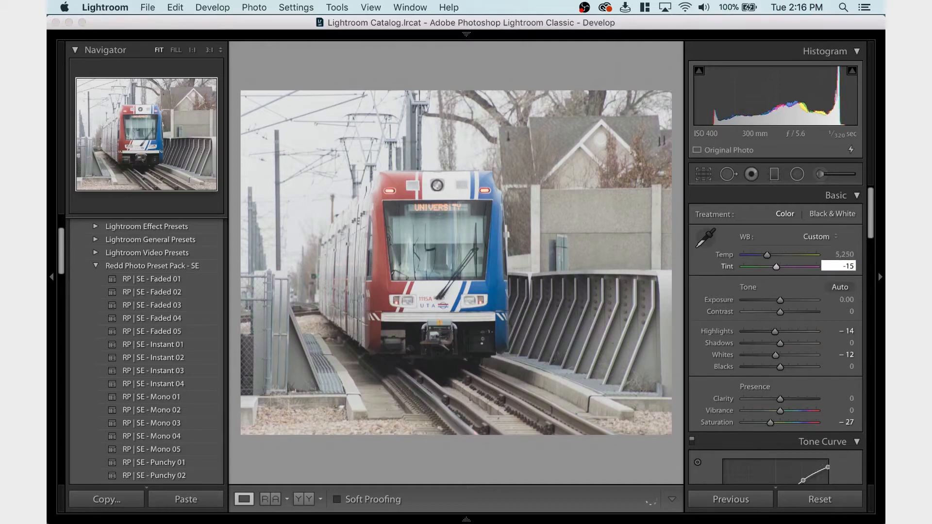
key(Return)
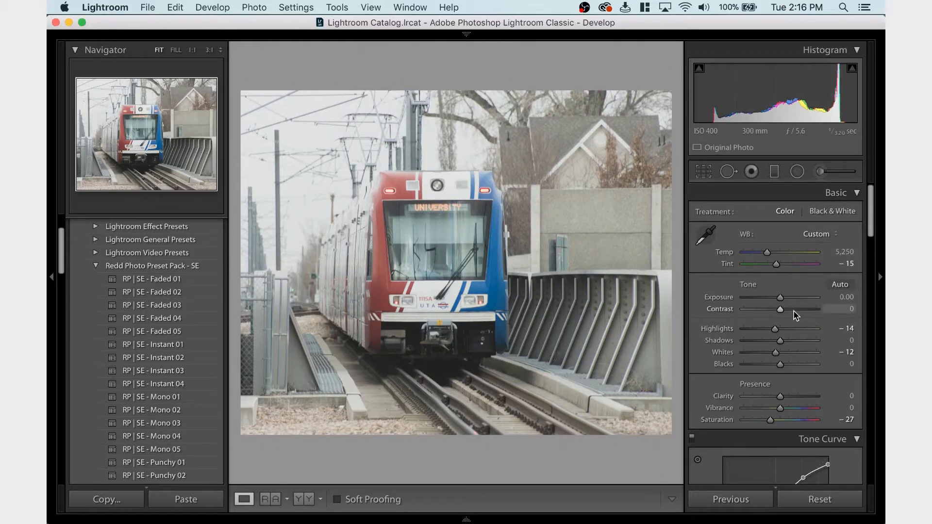
Raise the Contrast to +45 and lower the Exposure to -0.50
drag(782, 309, 795, 311)
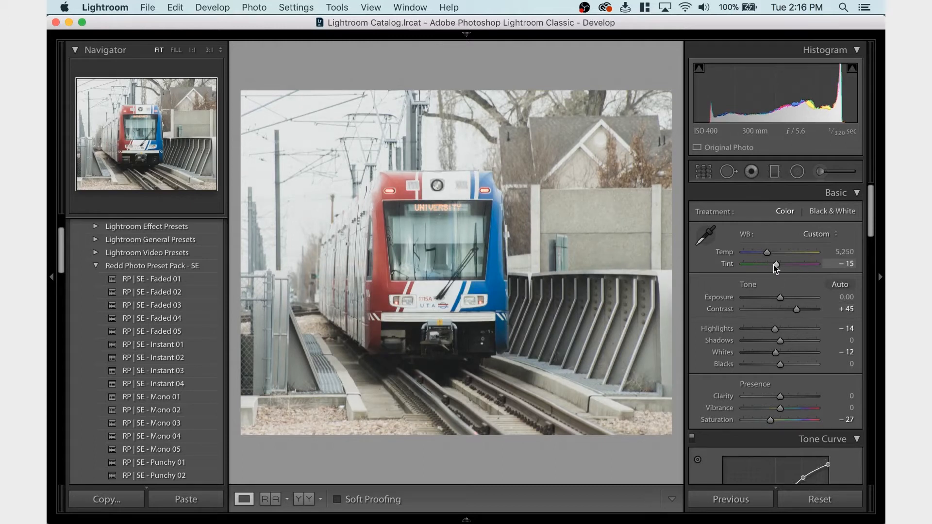
drag(779, 298, 776, 301)
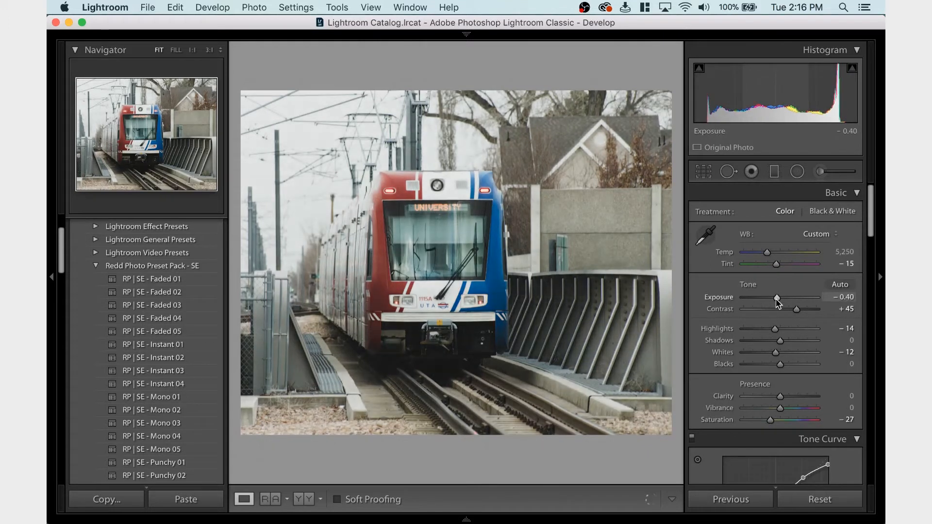
drag(776, 302, 776, 302)
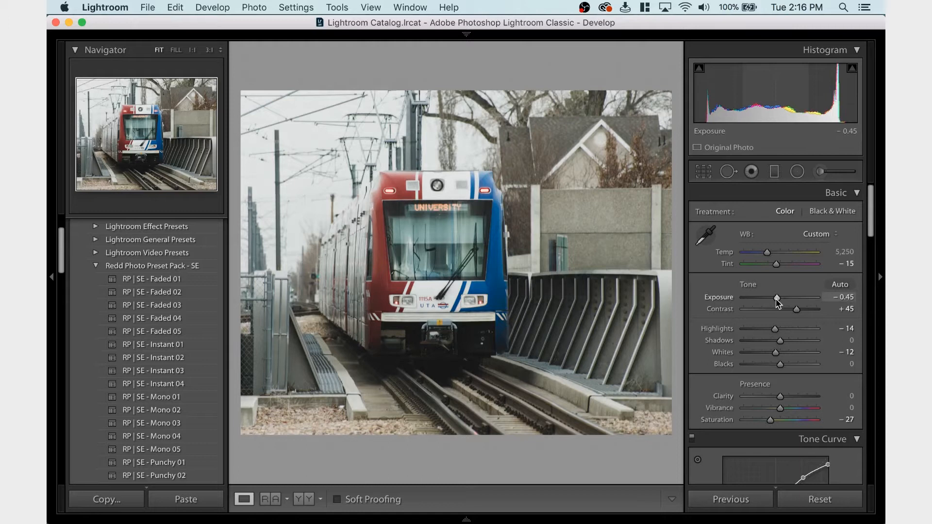
drag(776, 300, 775, 300)
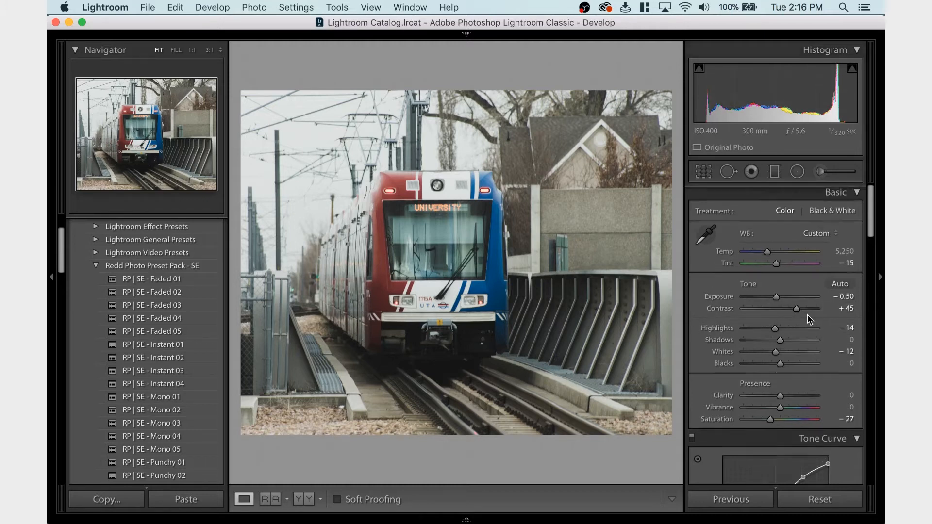
Review the photo's remaining develop settings, from the tone curve through noise reduction and lens corrections to transform
scroll(809, 317, down, 4)
scroll(809, 321, down, 3)
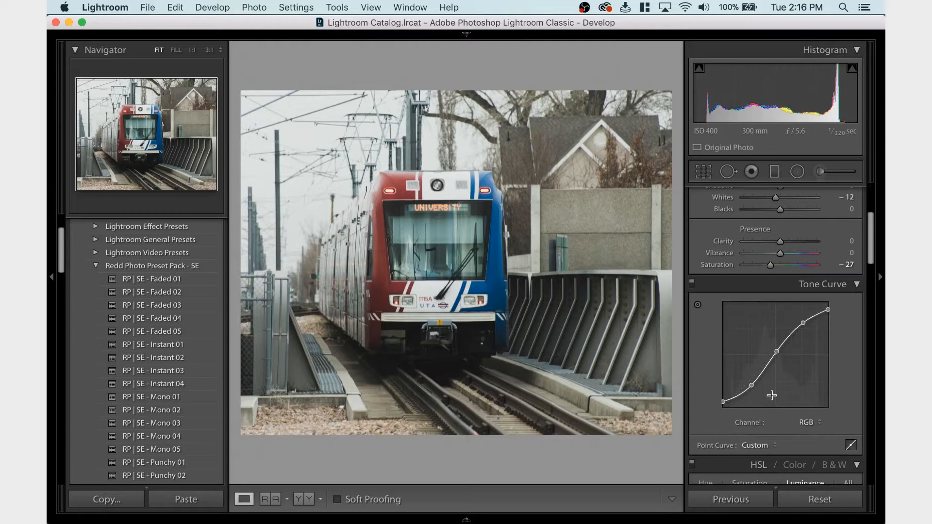
scroll(771, 393, down, 8)
scroll(772, 398, down, 12)
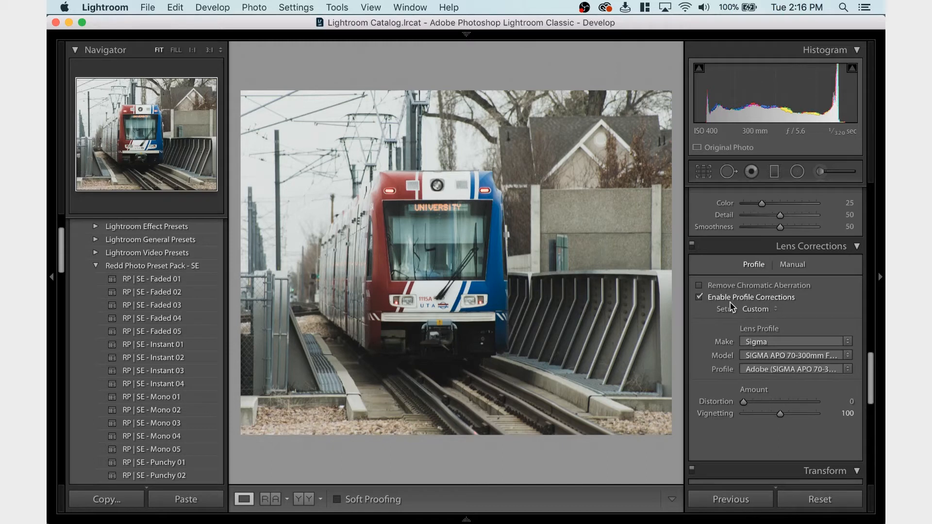
scroll(712, 418, down, 10)
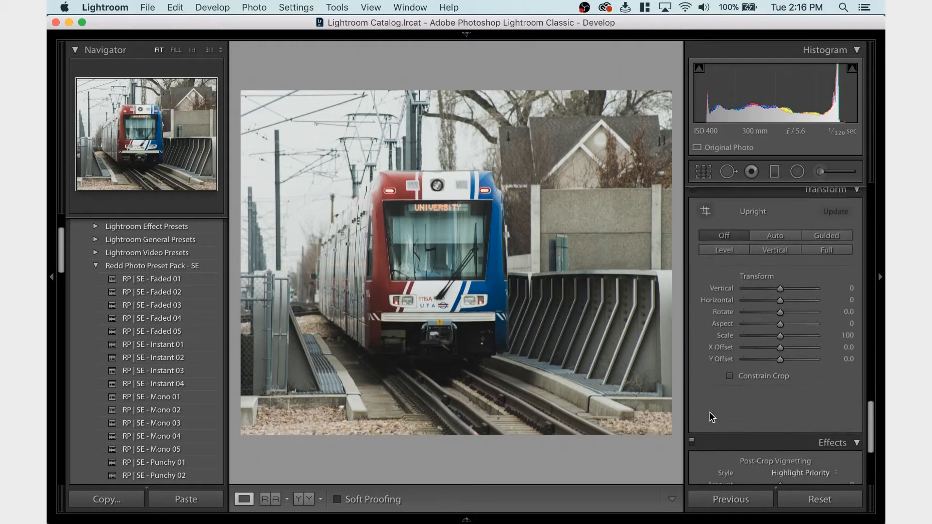
scroll(712, 432, up, 15)
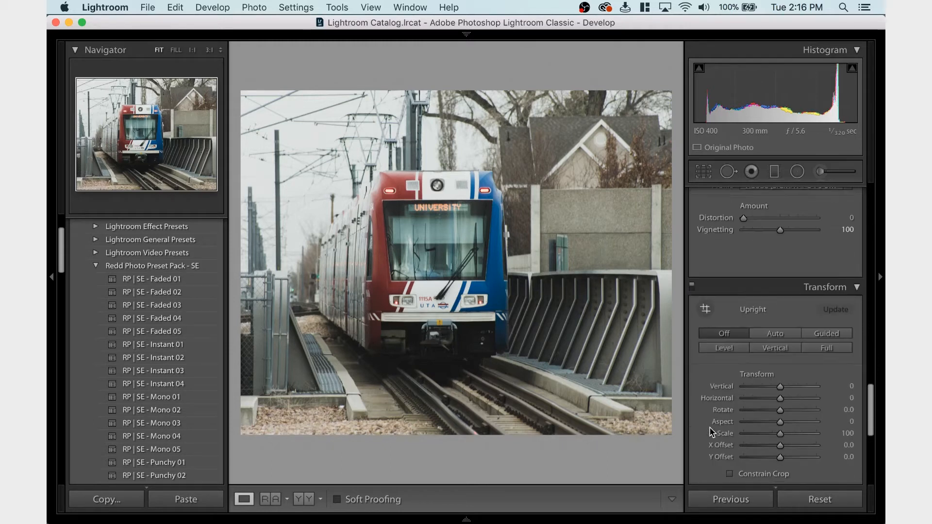
scroll(733, 296, up, 3)
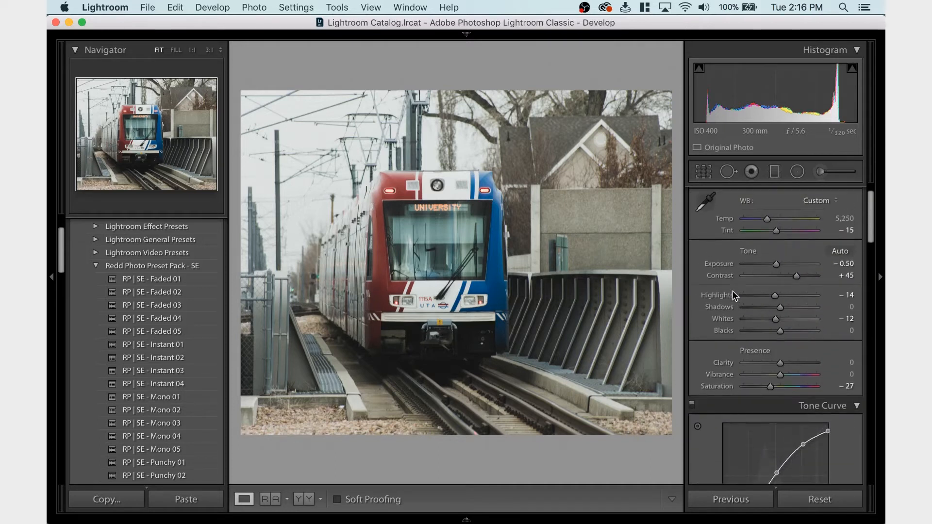
scroll(733, 296, down, 10)
scroll(733, 296, down, 8)
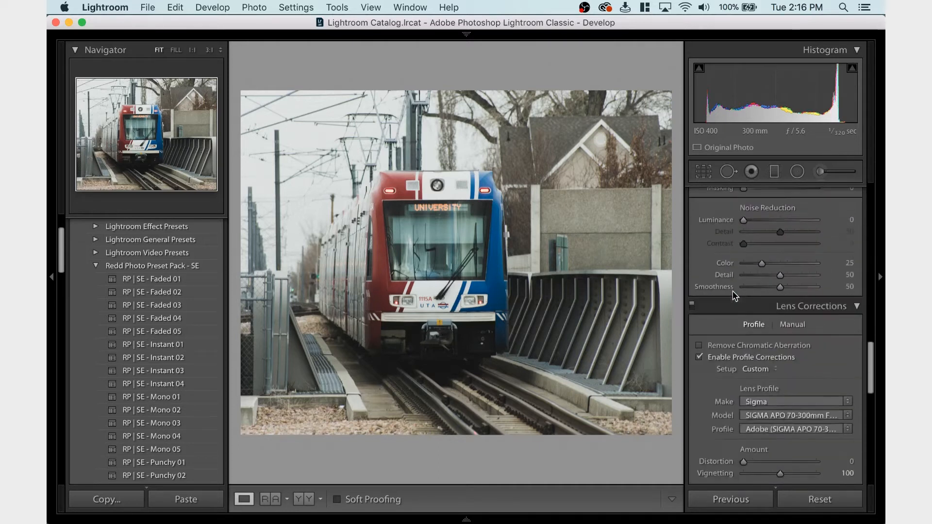
scroll(734, 295, down, 2)
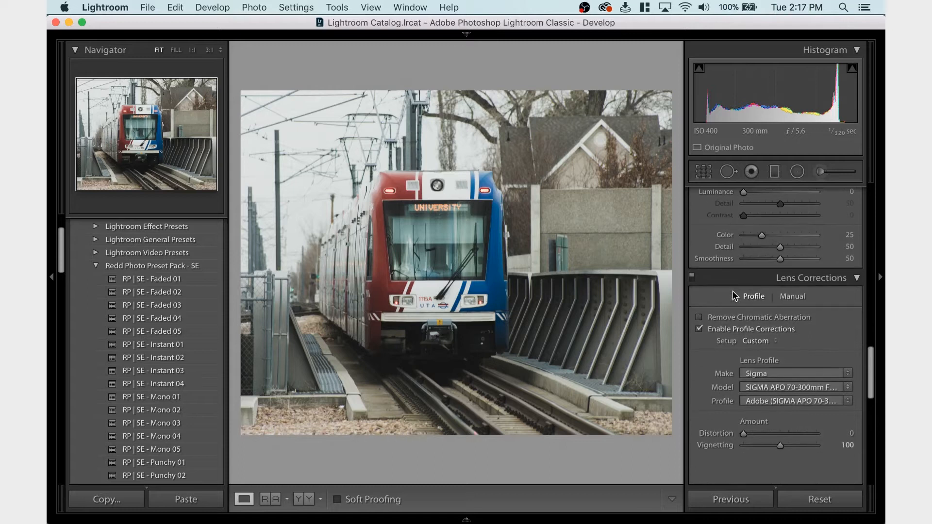
Lower the Exposure to -0.55 and set the white balance Tint to -25
scroll(713, 336, up, 18)
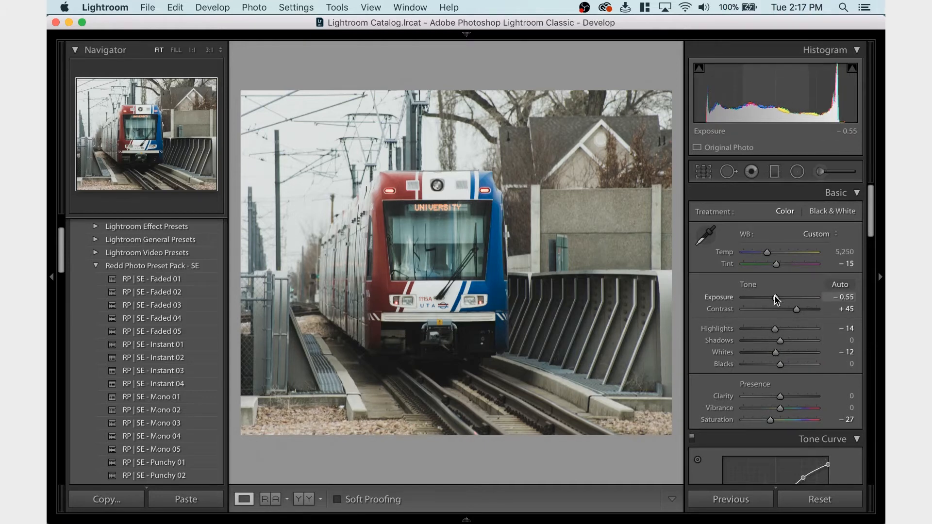
click(847, 263)
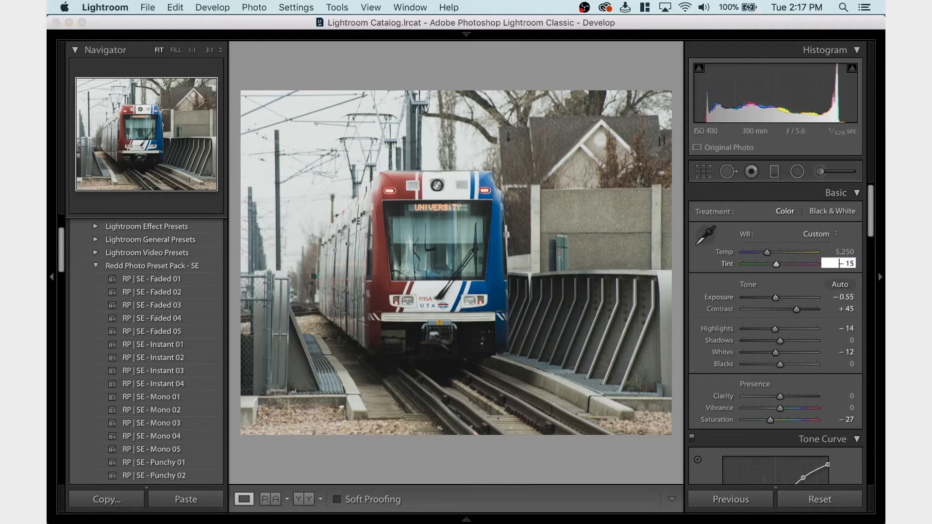
key(Right)
key(Right)
key(Delete)
text(2)
key(Return)
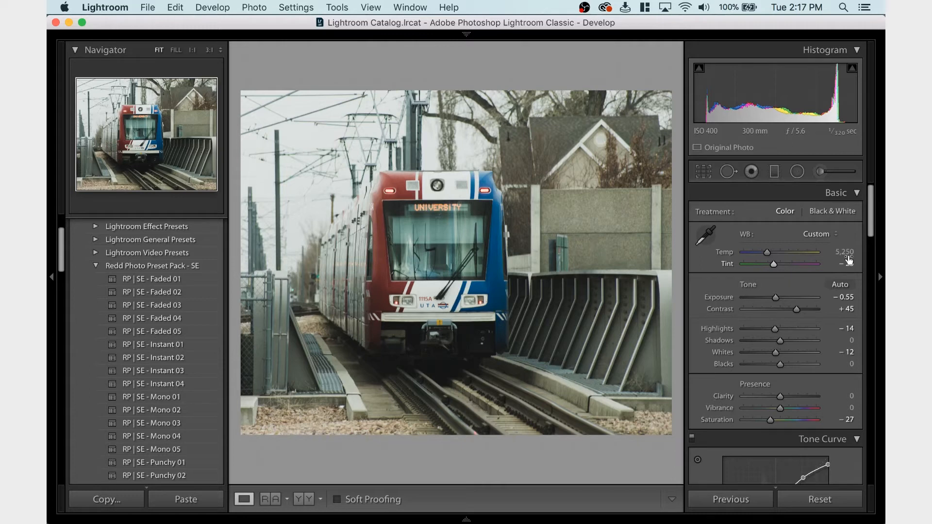
key(shift)
Set the Blue hue in the HSL adjustments to -25
scroll(736, 330, down, 10)
scroll(737, 330, down, 1)
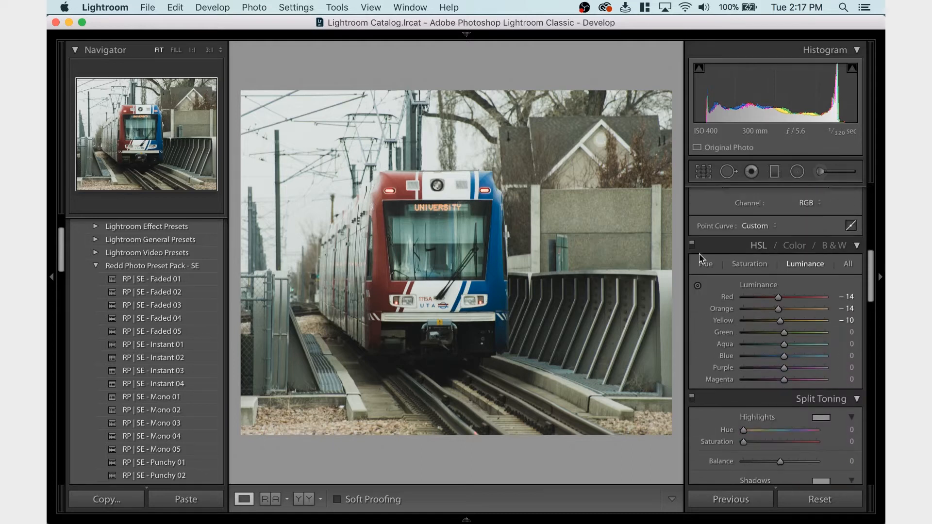
click(704, 264)
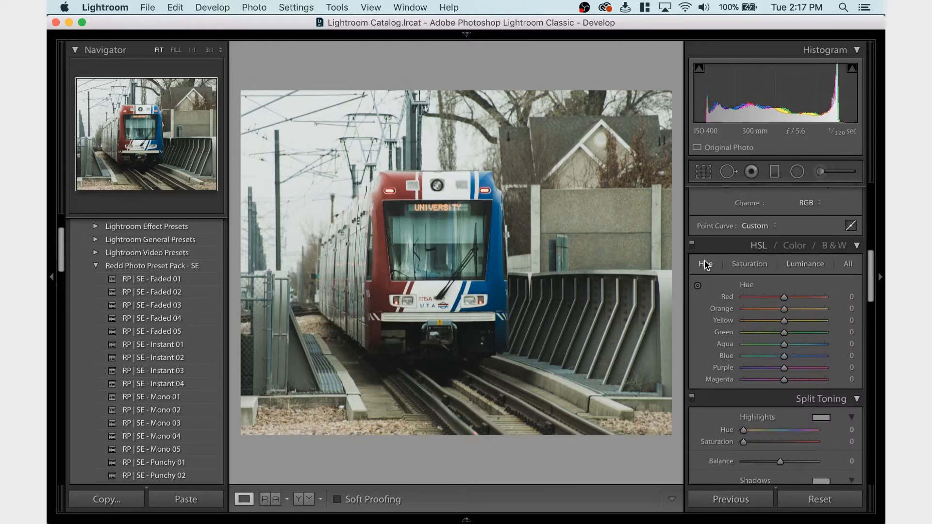
click(851, 356)
text(-)
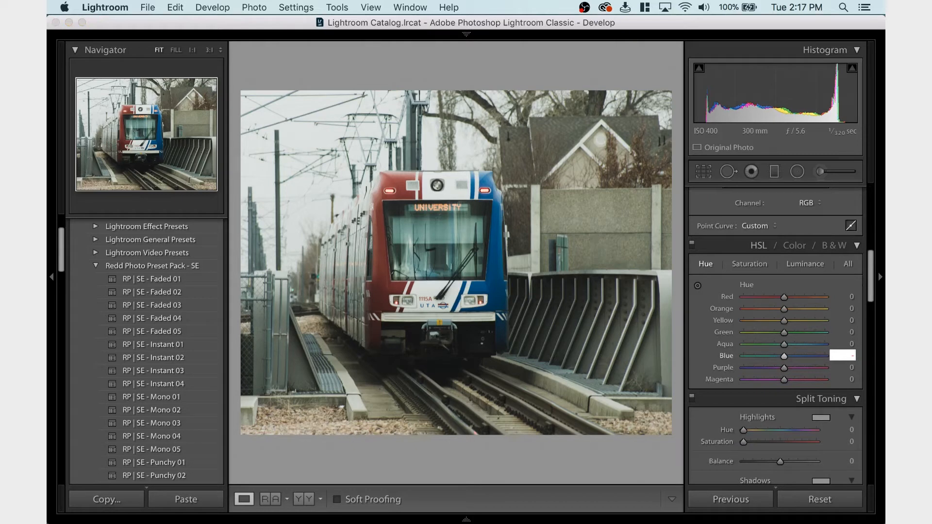
text(25)
key(Return)
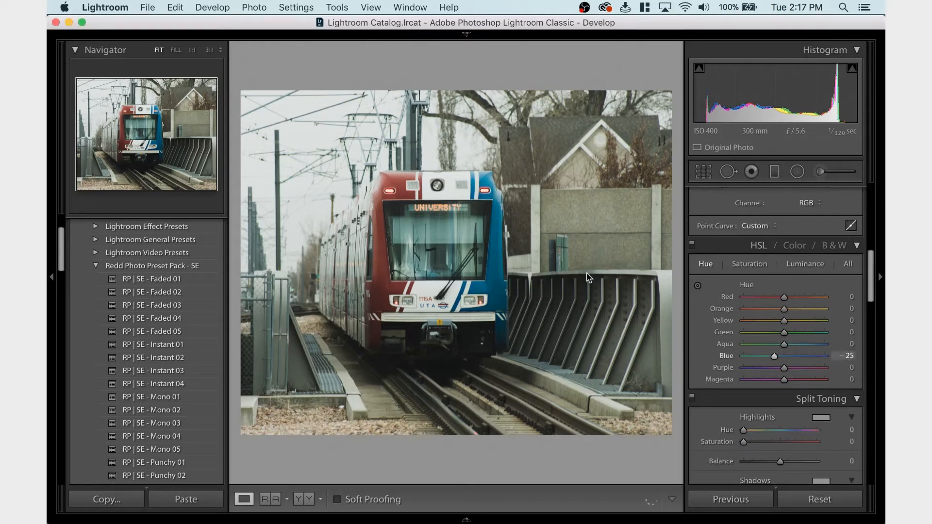
Raise the Blue luminance to +29 and adjust the Red saturation in the HSL adjustments
click(802, 265)
drag(791, 354, 796, 359)
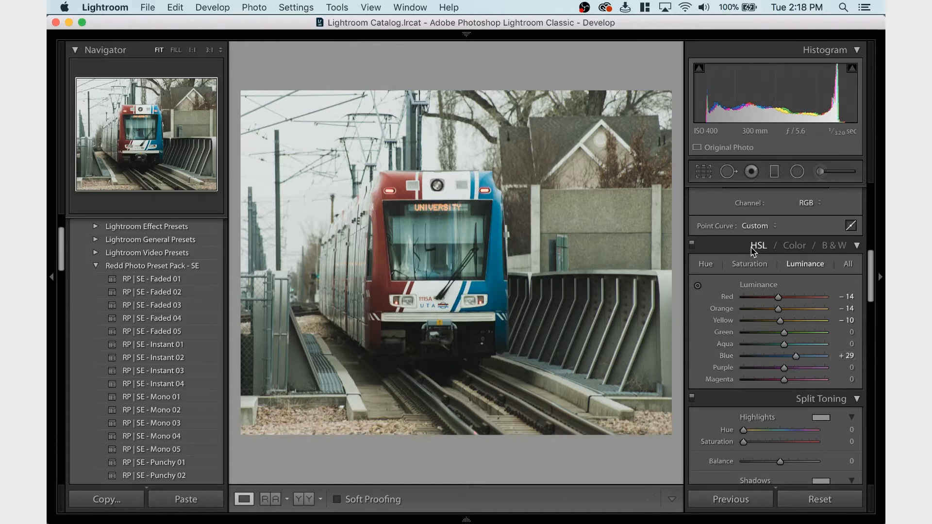
click(751, 265)
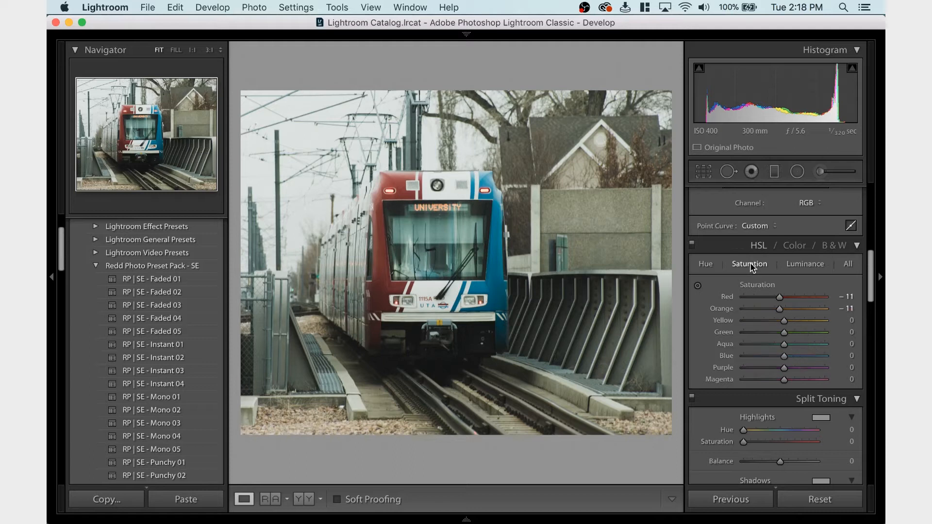
drag(776, 299, 775, 302)
Raise the Red luminance in the HSL adjustments to +32
click(792, 265)
click(788, 296)
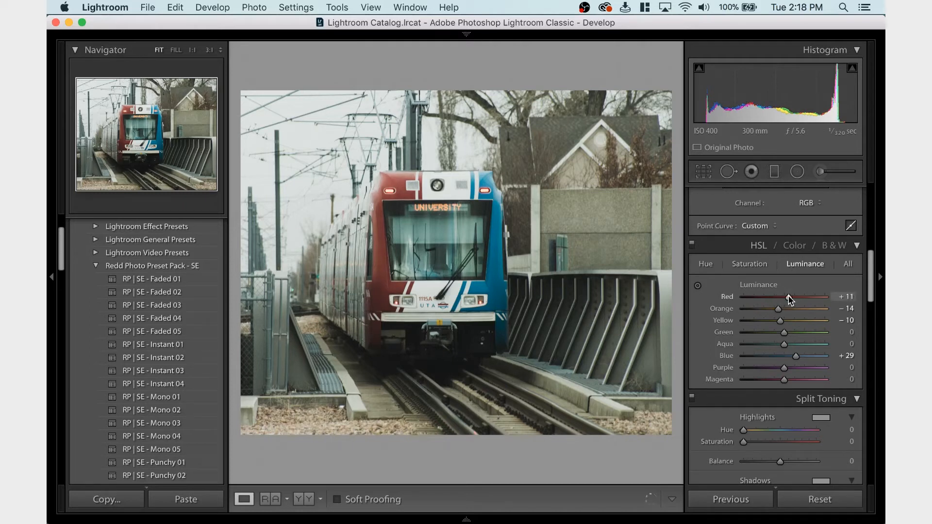
drag(791, 295, 796, 295)
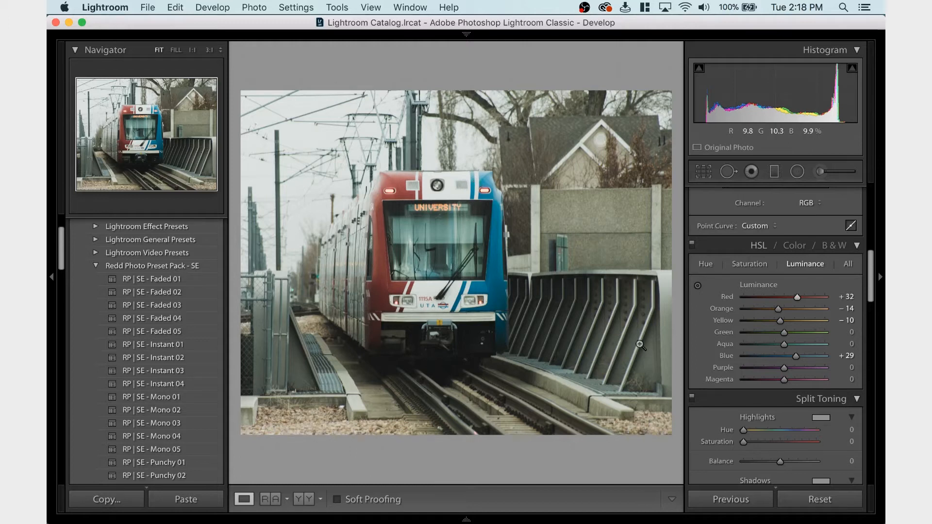
Undo a trial Blue luminance of +66 and raise the Aqua luminance to +84 instead
scroll(757, 335, up, 10)
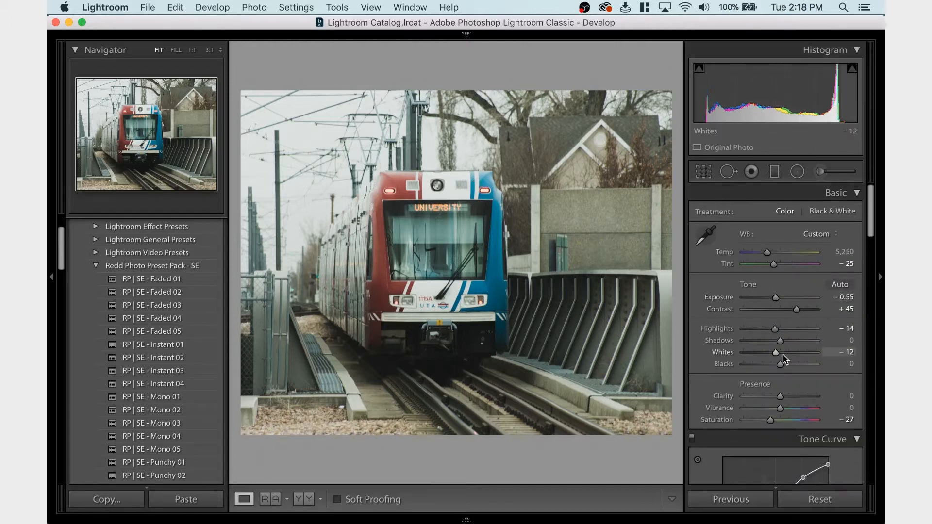
scroll(786, 340, down, 10)
scroll(783, 358, down, 1)
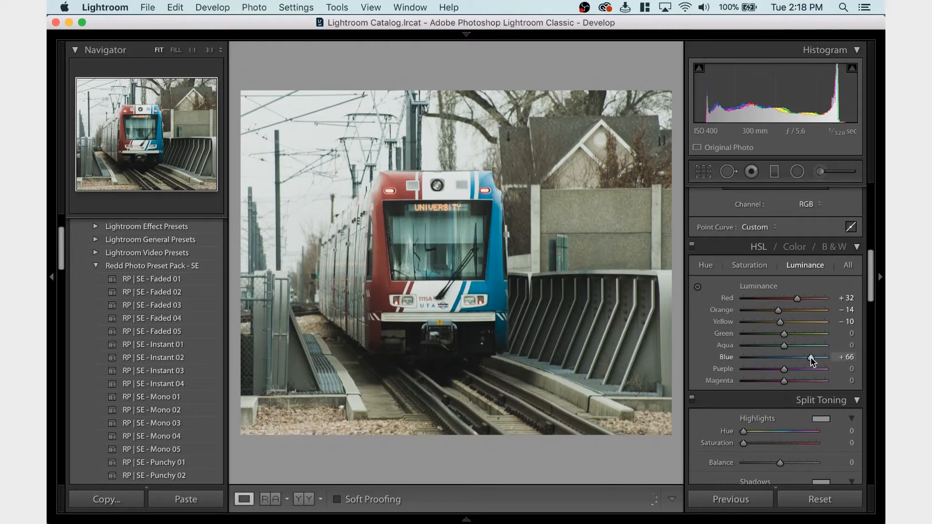
key(super+z)
drag(796, 345, 819, 346)
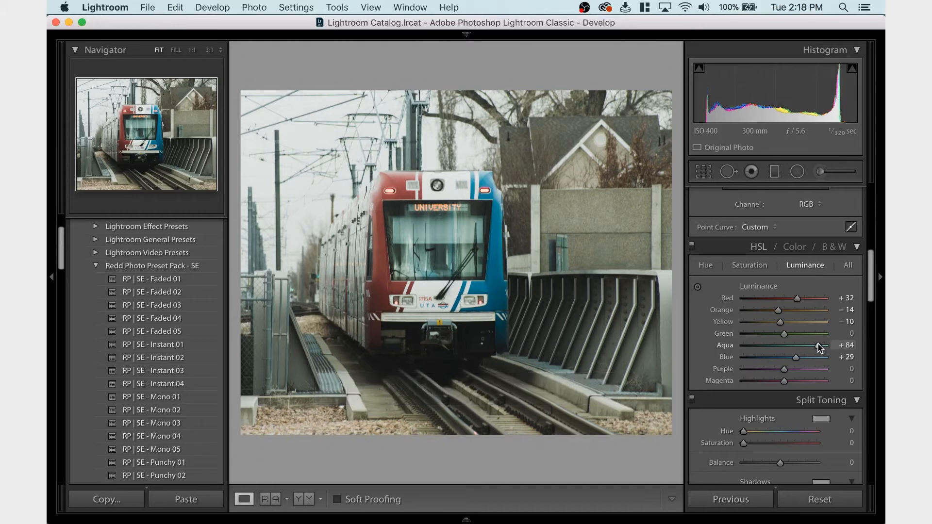
Try a Contrast of +50 and undo the change
scroll(820, 340, up, 10)
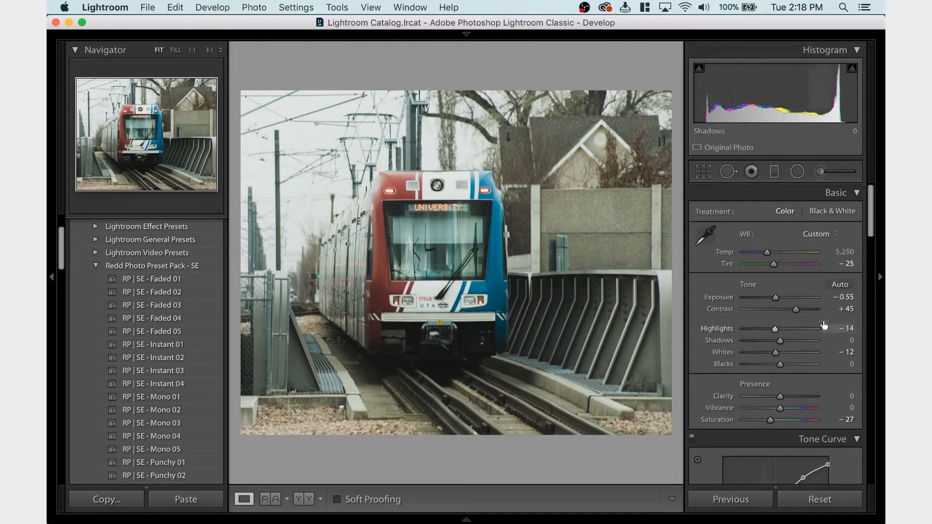
click(847, 309)
text(50)
key(Return)
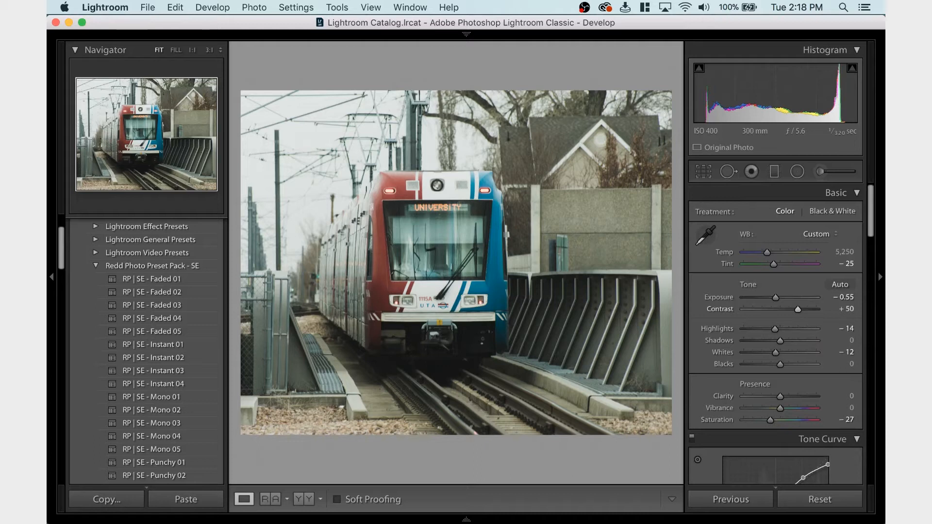
key(super+z)
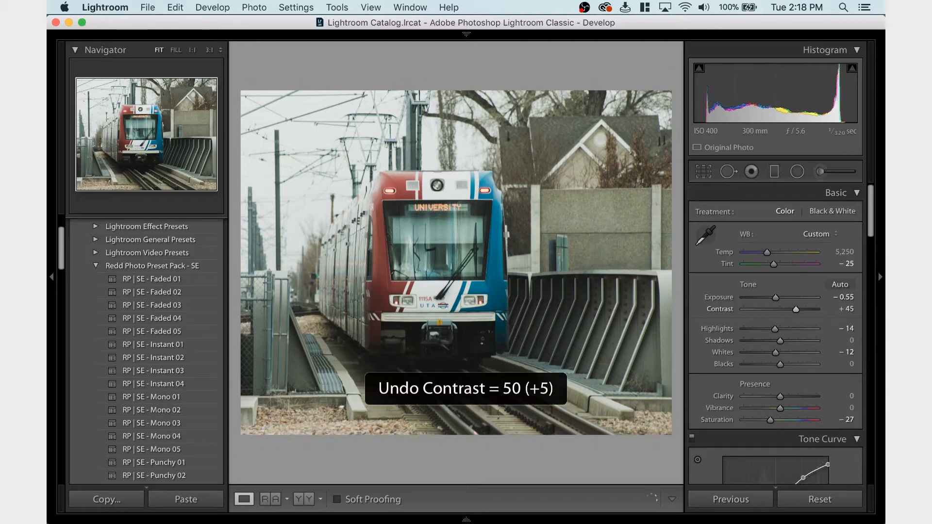
Export the photo as a full-quality sRGB JPEG to the Photos/Exported folder, using a unique name to avoid overwriting the existing file
key(shift)
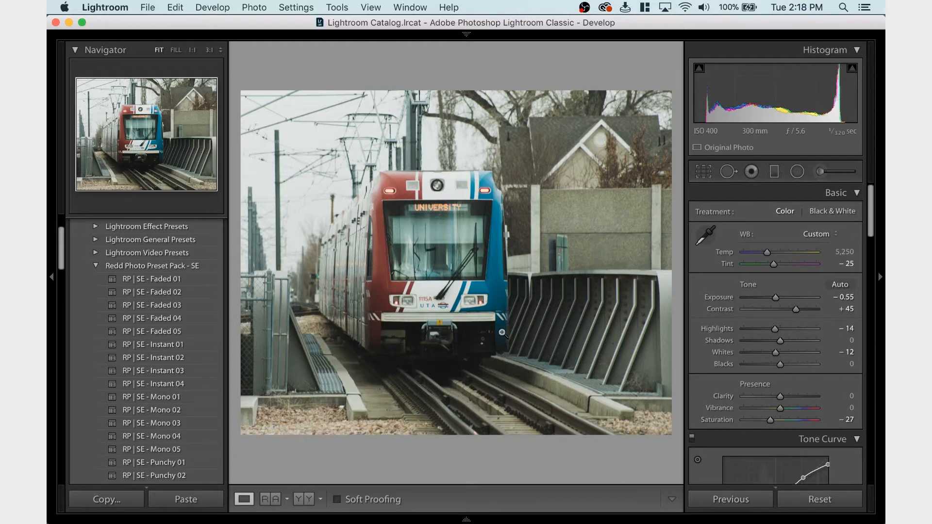
key(super+shift+e)
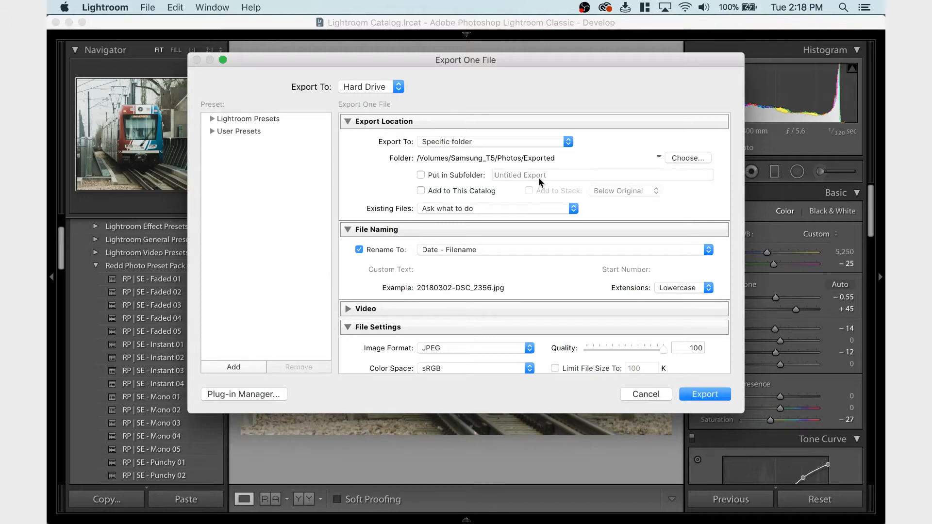
key(Return)
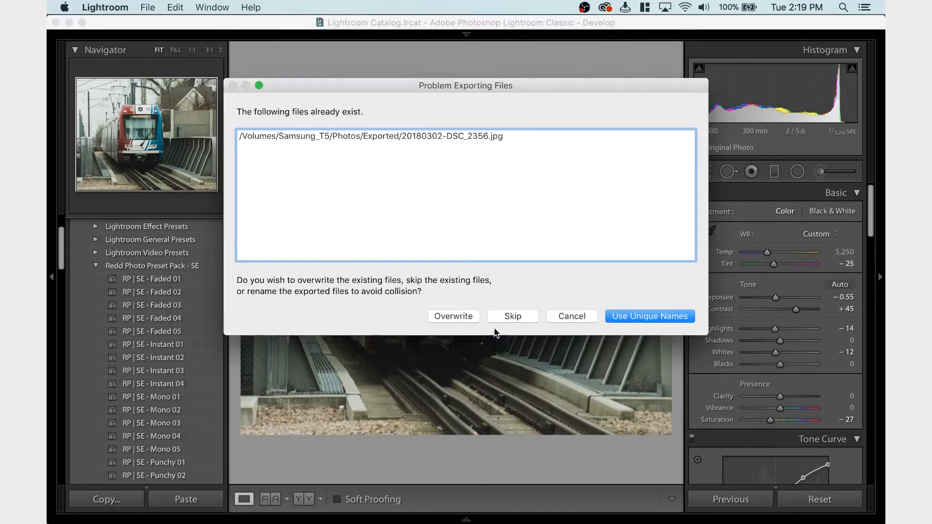
click(646, 316)
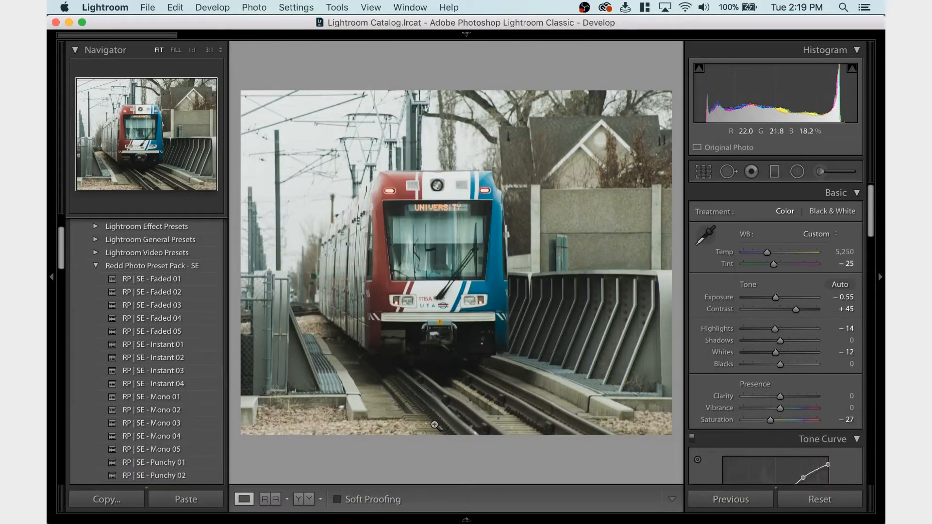
Copy the edited photo's develop settings, leaving out lens corrections, transform, spot removal and crop
mouse_move(410, 517)
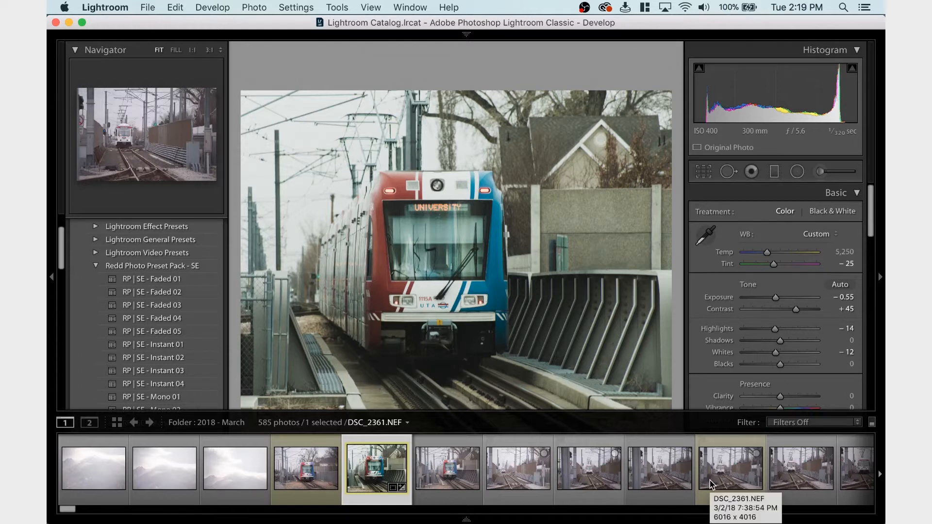
key(super+shift+c)
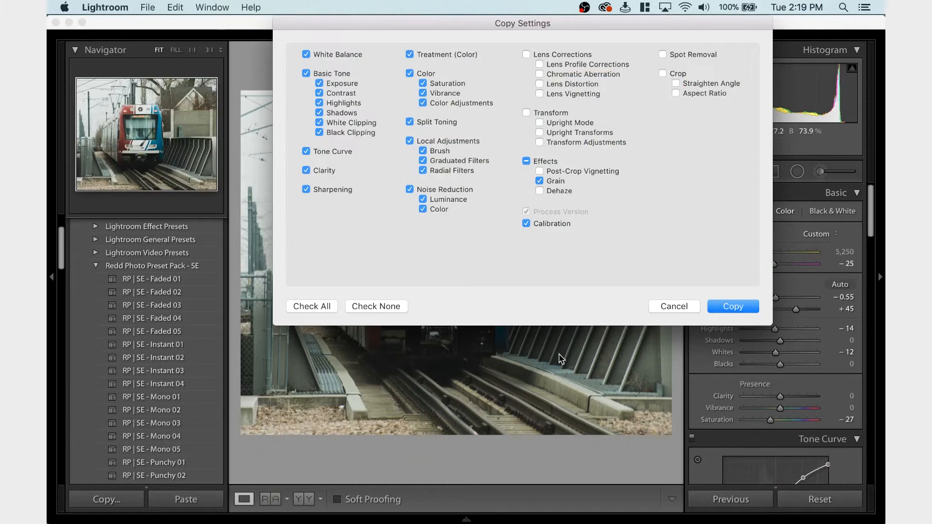
key(Return)
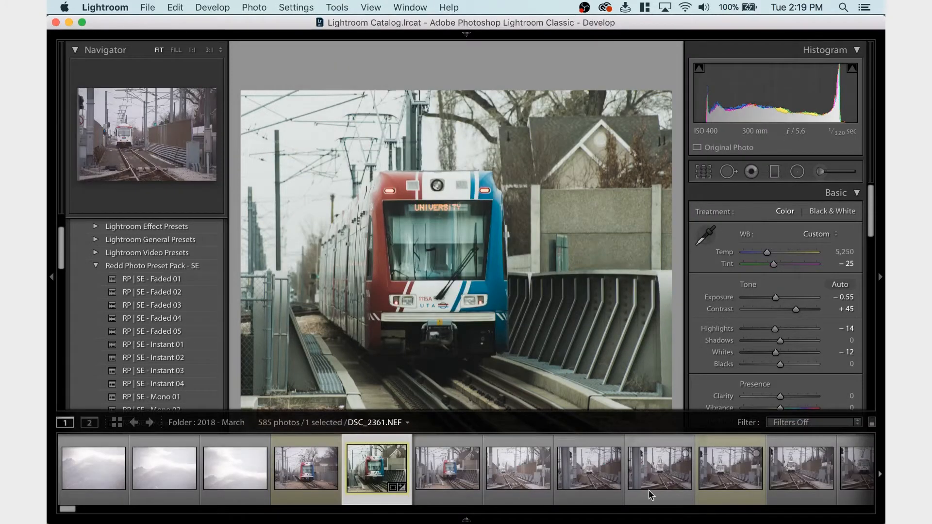
Open the head-on photo of the white Blue Line train for editing and hide the filmstrip
click(320, 487)
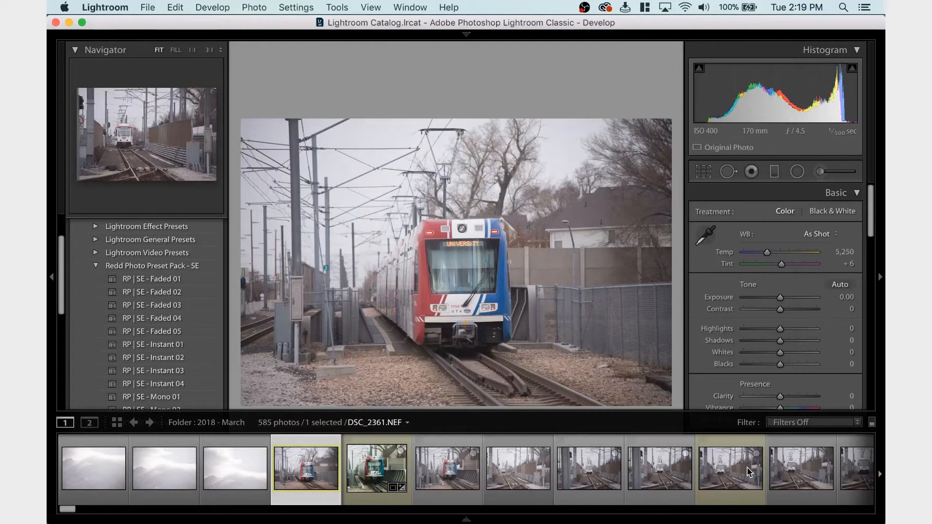
click(736, 478)
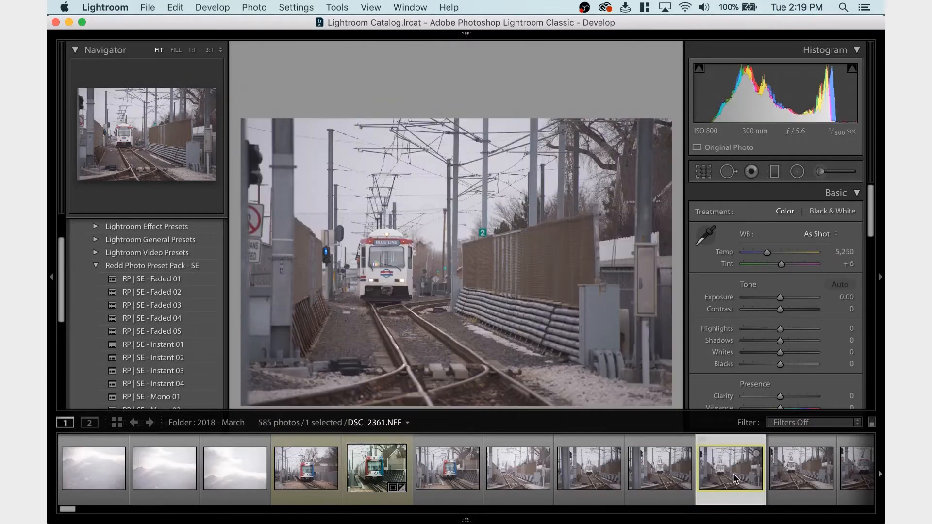
click(692, 519)
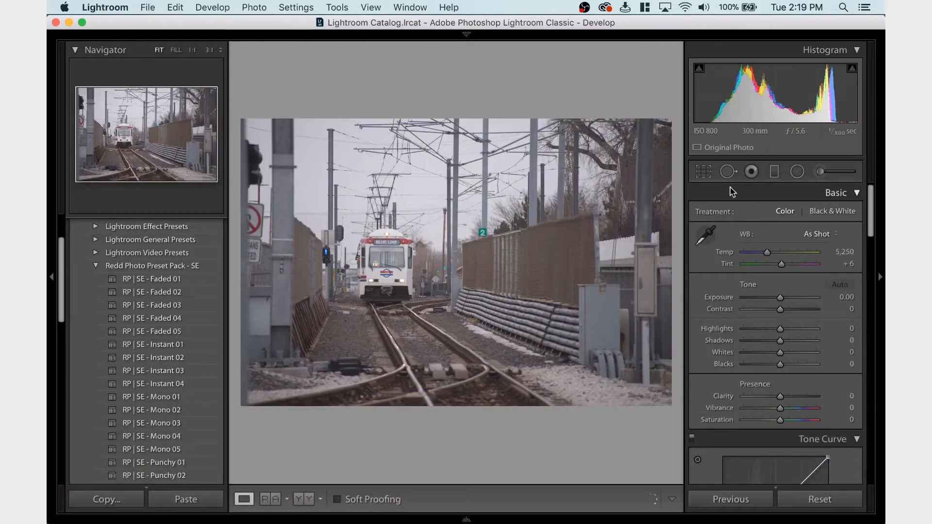
Crop the photo to the 4 x 5 / 8 x 10 ratio, shifting the image to the right within the frame
click(708, 171)
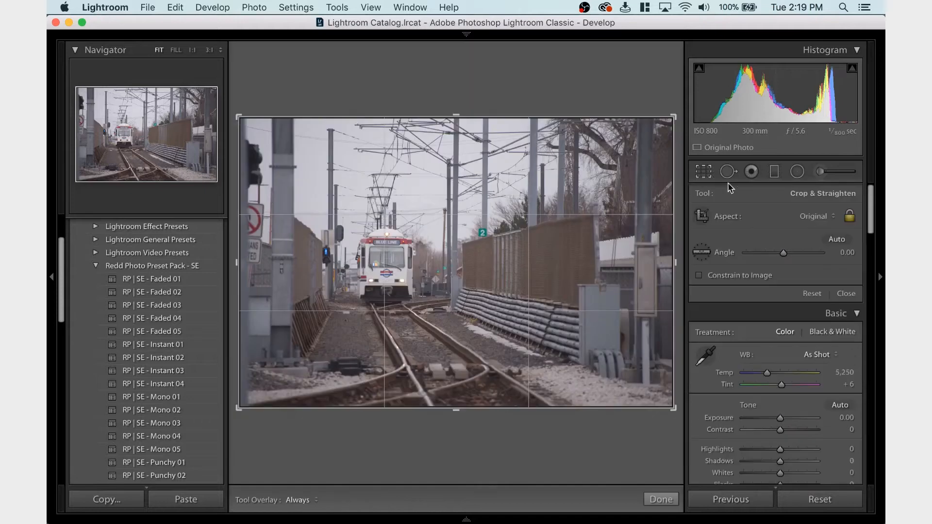
click(810, 217)
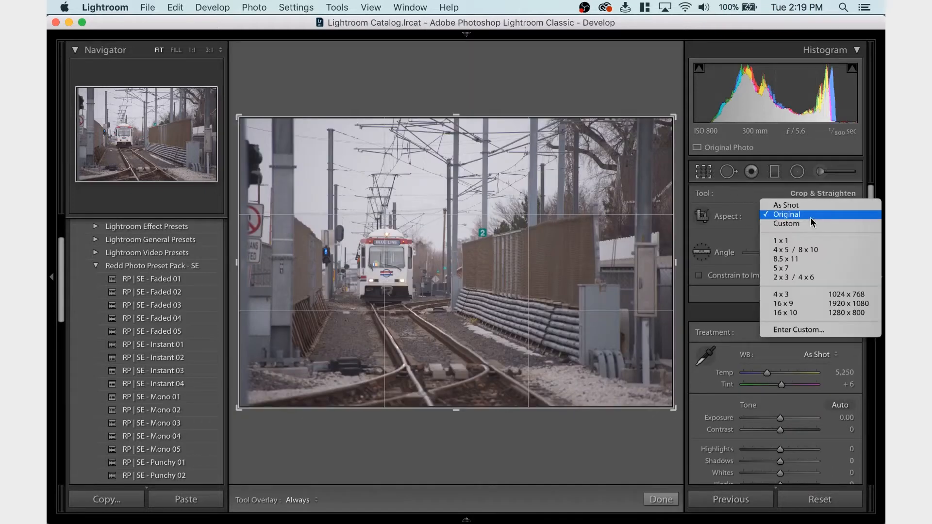
click(806, 249)
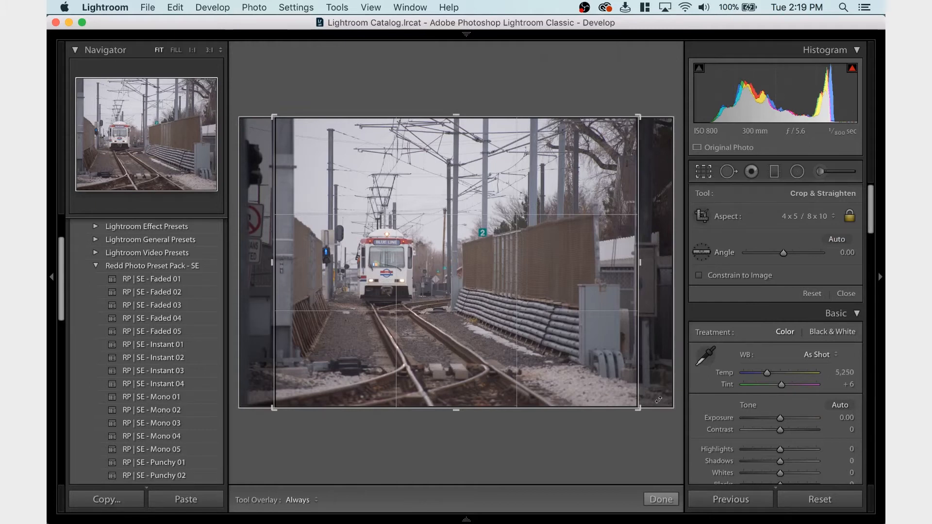
key(Right)
key(Right)
key(Right)
key(Right)
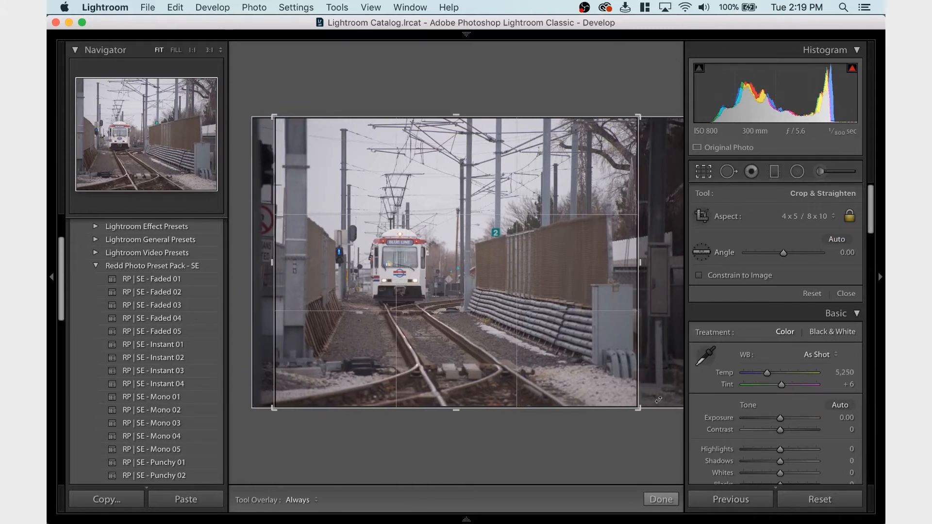
key(Right)
key(Right)
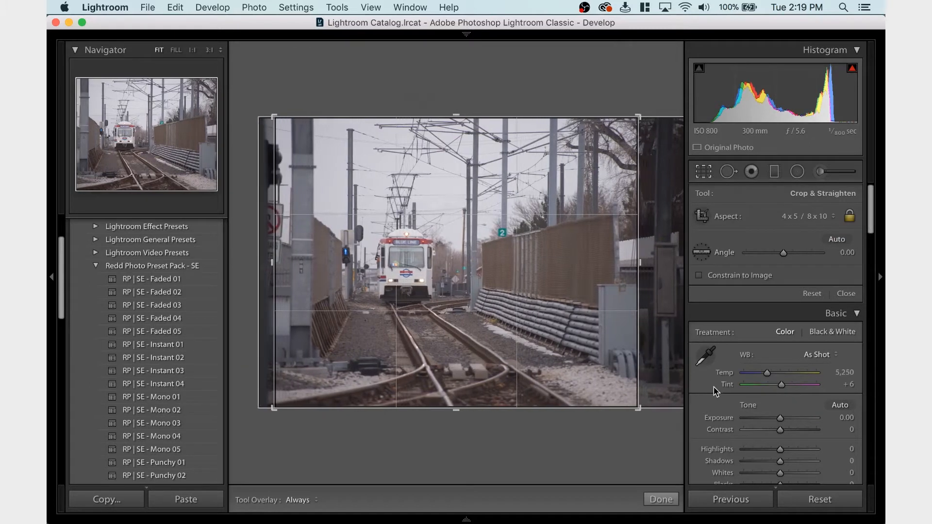
key(Right)
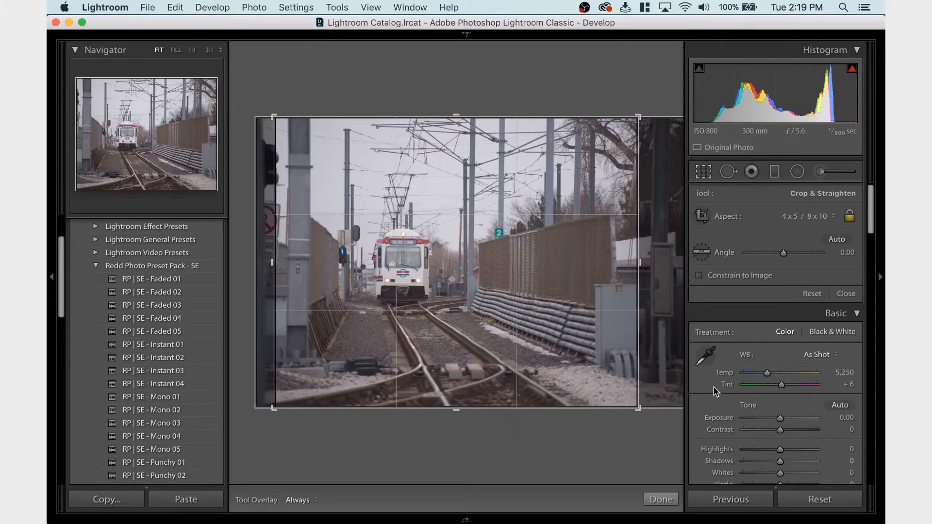
key(Left)
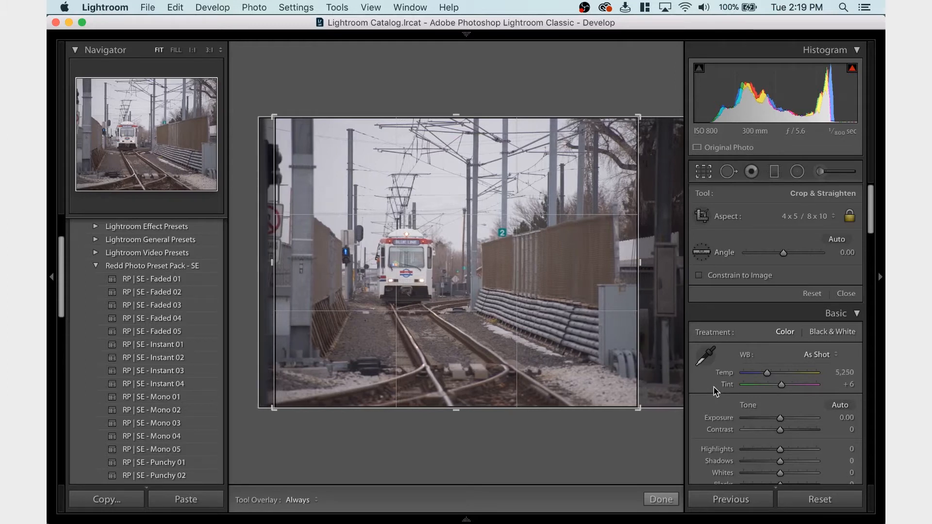
key(Return)
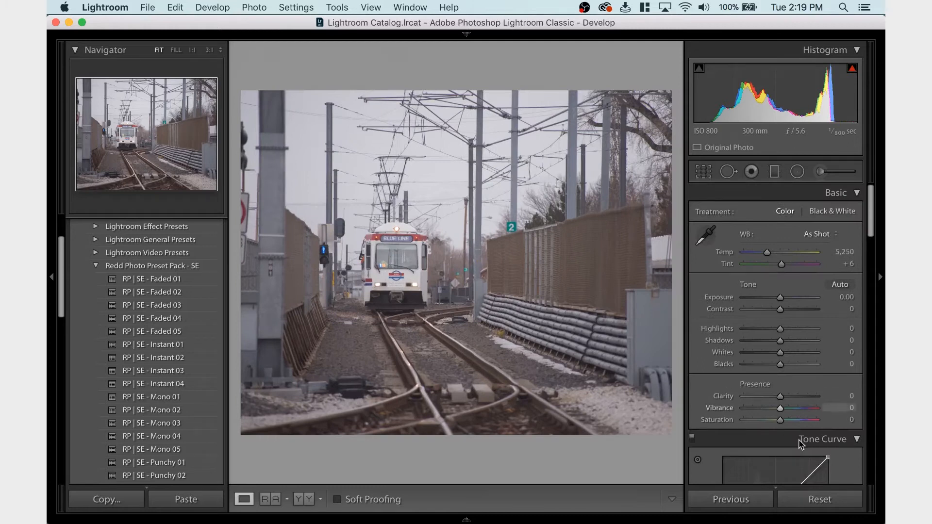
Paste the copied develop settings onto the cropped train photo
scroll(735, 369, down, 10)
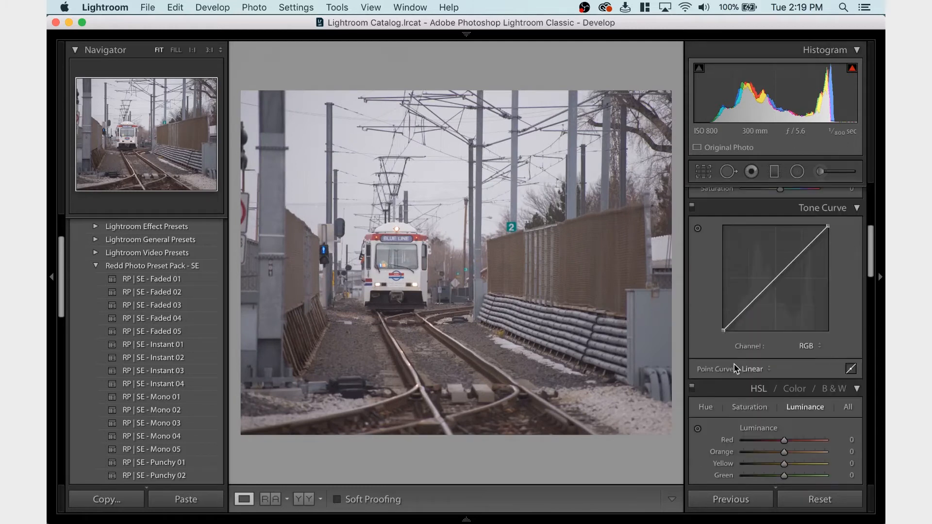
scroll(734, 364, up, 1)
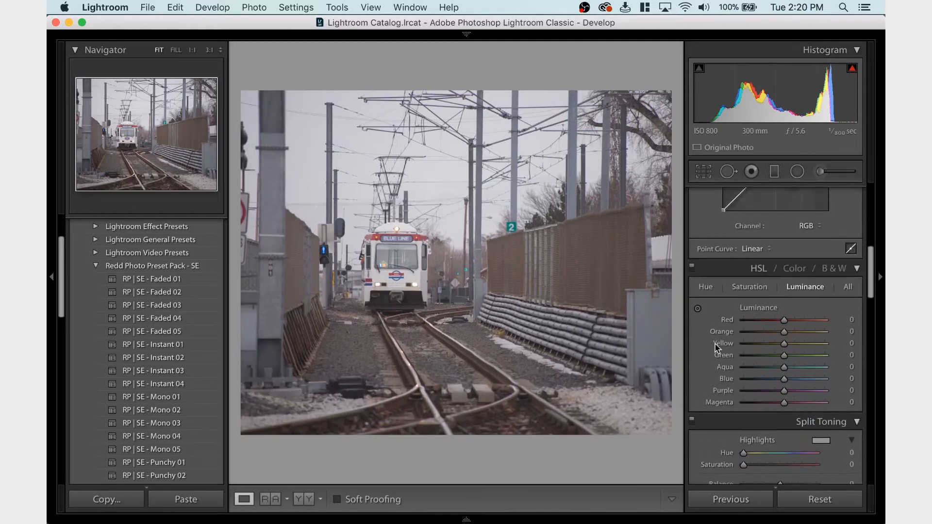
key(super+v)
Enable lens profile corrections for the photo and set the Distortion amount to 0
scroll(738, 364, down, 8)
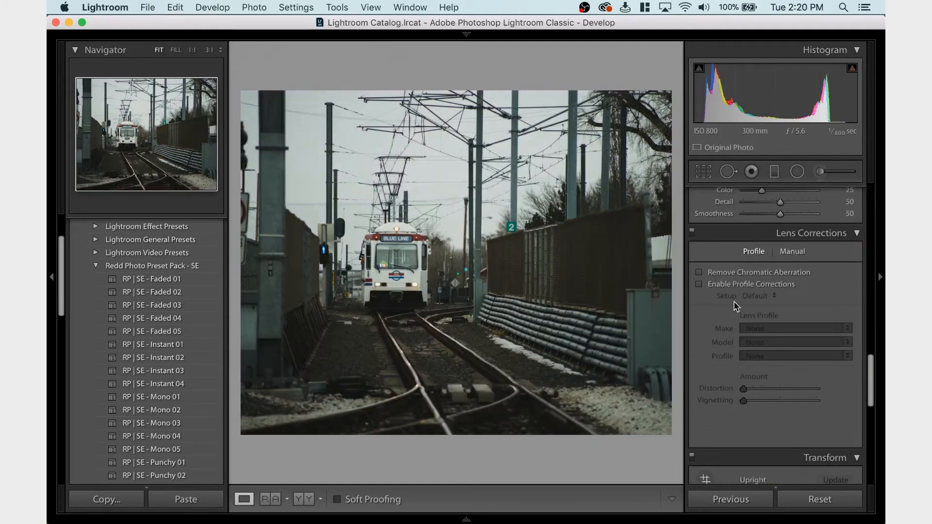
click(732, 285)
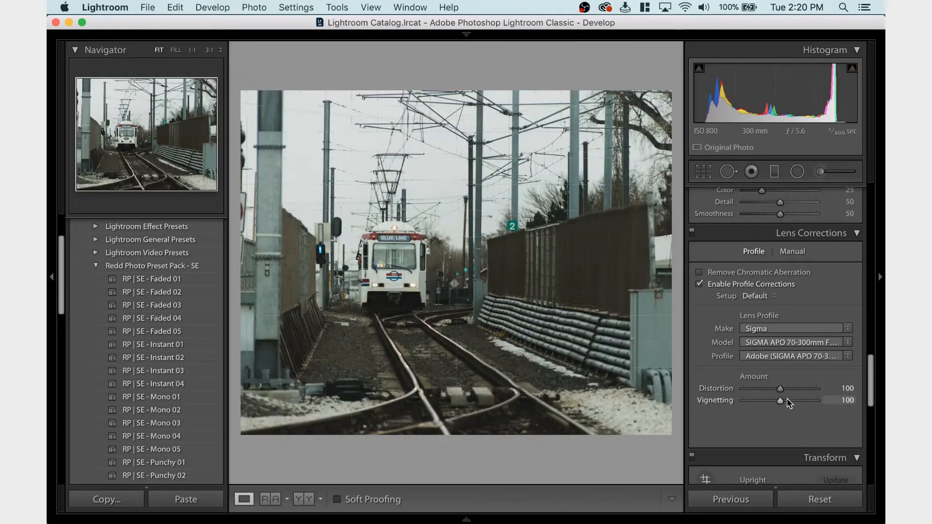
drag(780, 390, 721, 395)
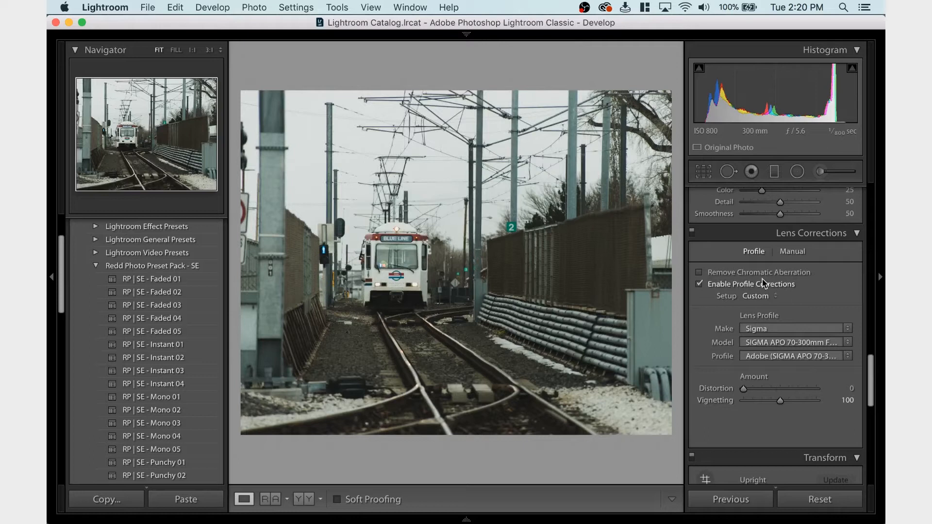
Reopen the crop and fine-tune the photo's horizontal position within the 4 x 5 / 8 x 10 frame
scroll(754, 317, up, 15)
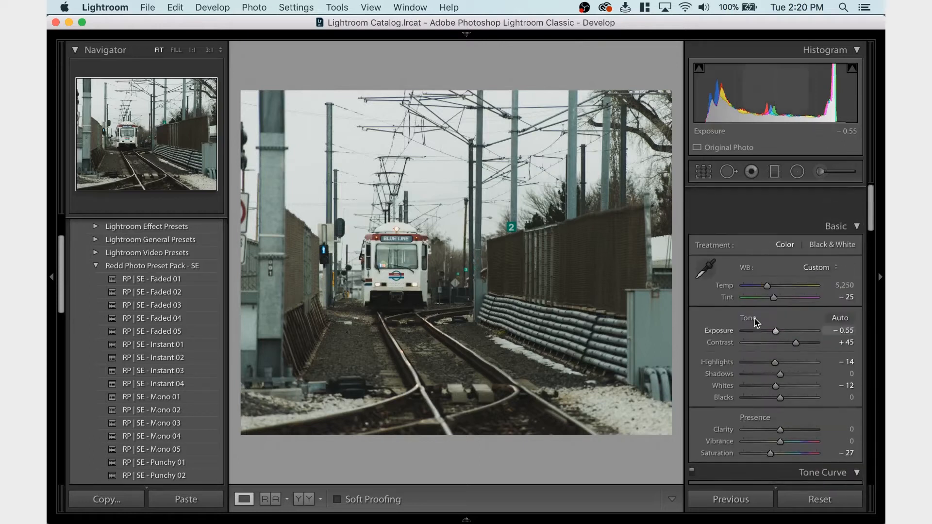
click(706, 170)
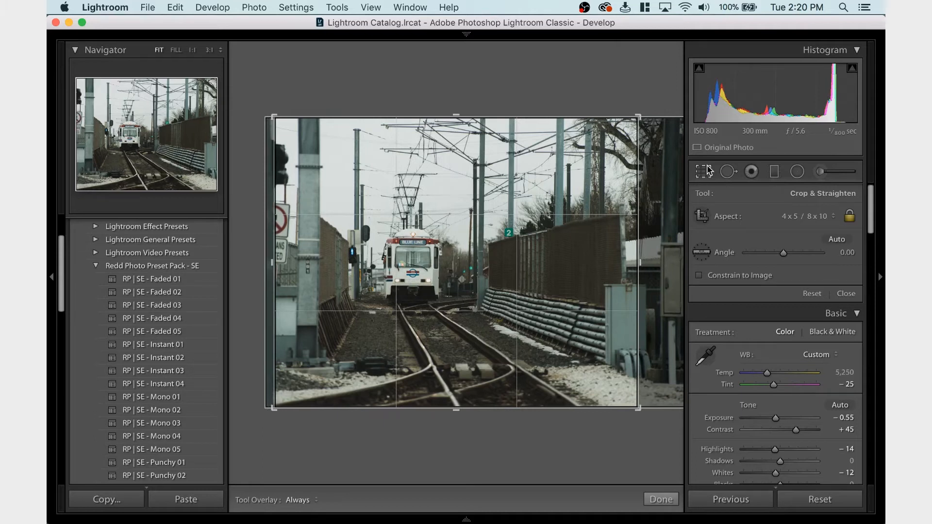
click(706, 170)
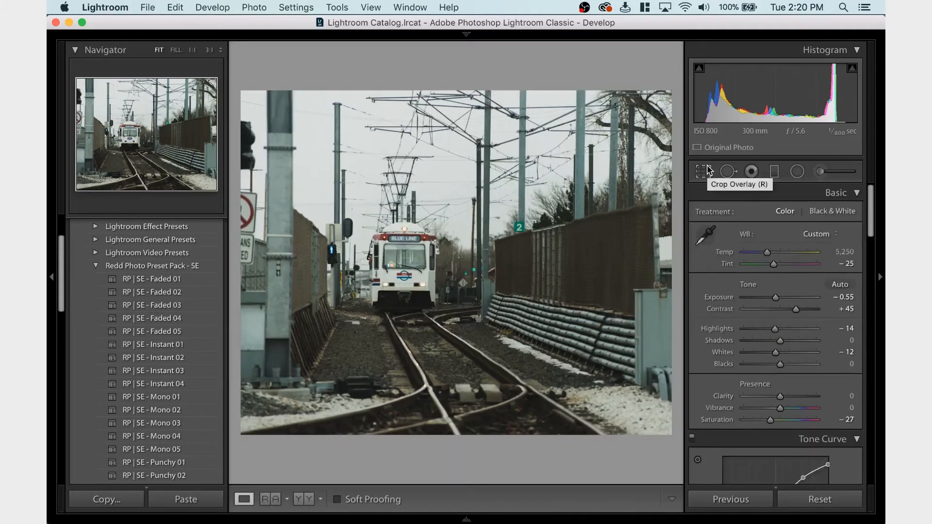
click(710, 169)
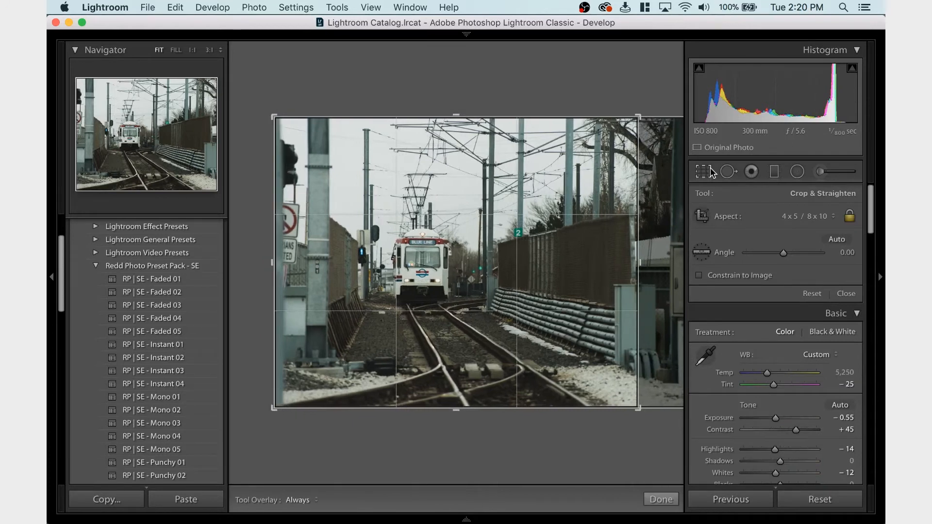
click(710, 170)
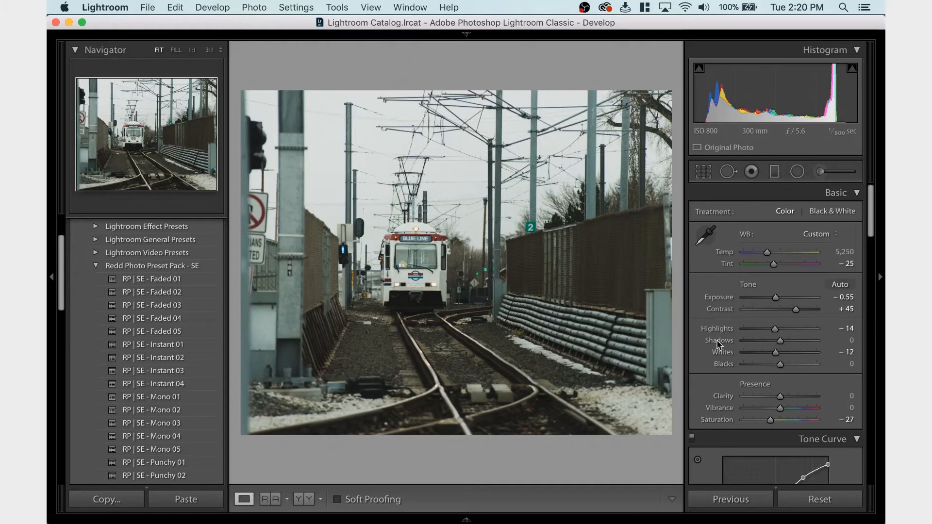
click(704, 171)
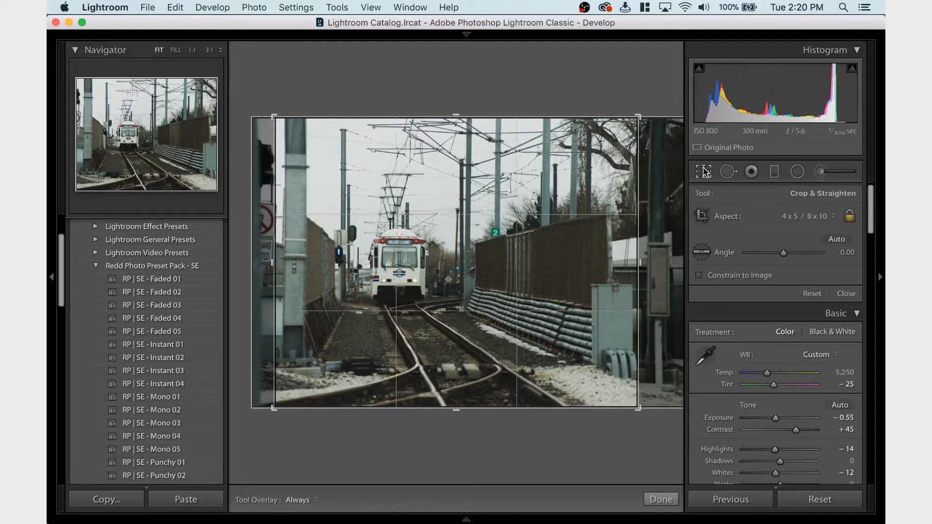
click(704, 172)
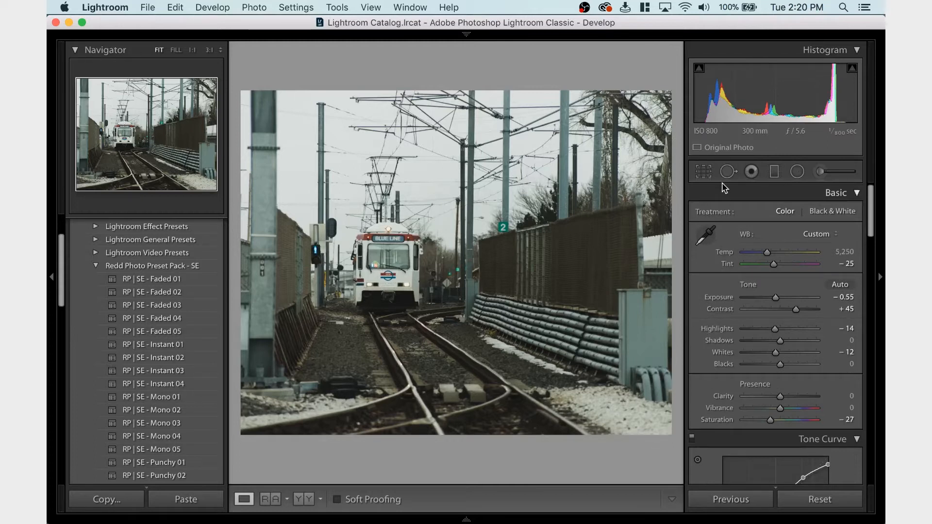
click(703, 172)
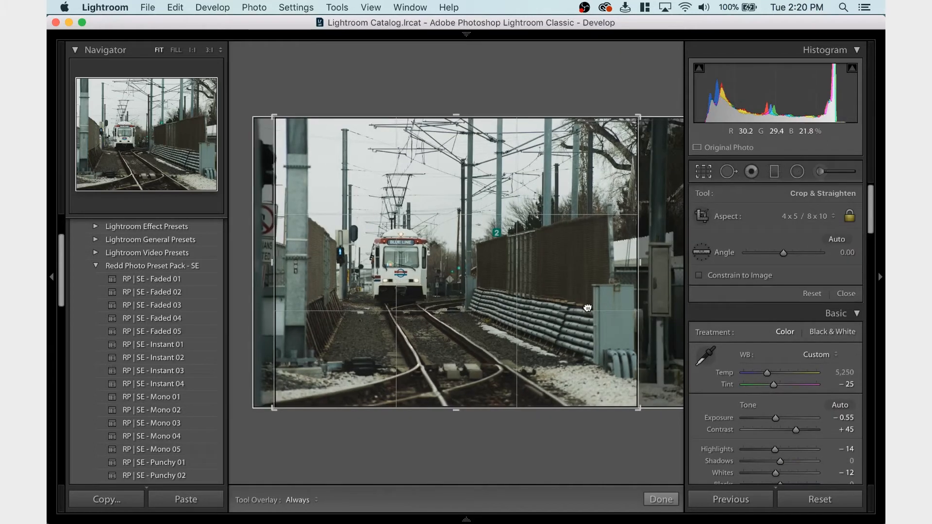
drag(589, 308, 598, 307)
key(Return)
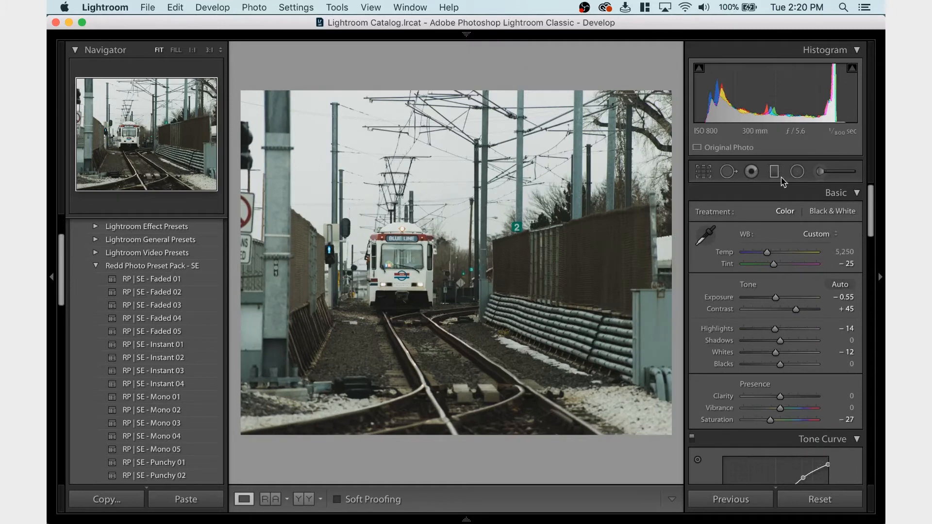
Set the Exposure to -0.50 and look over the photo's remaining develop settings
mouse_move(760, 18)
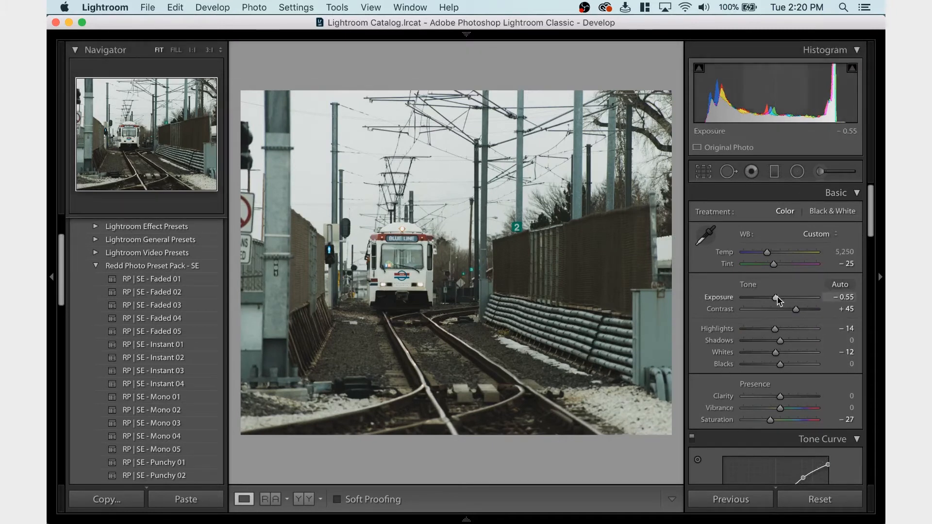
drag(775, 297, 776, 298)
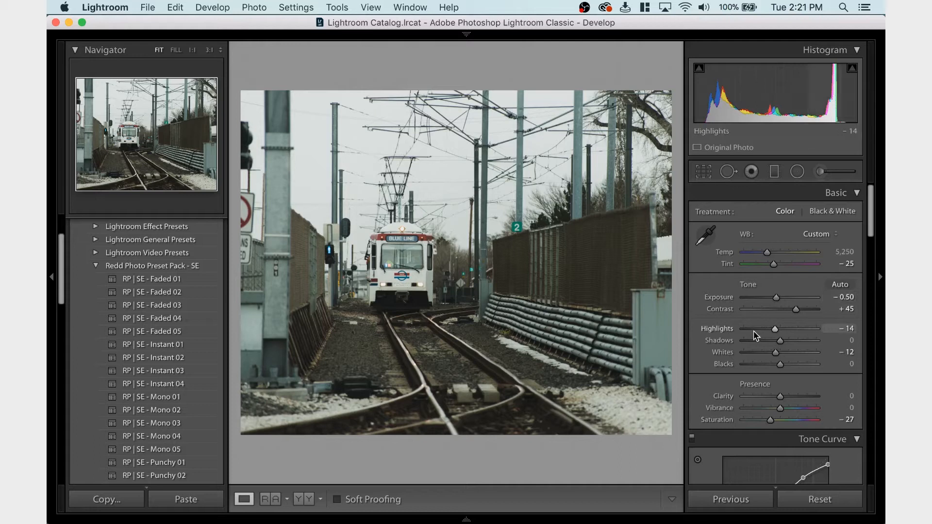
scroll(753, 330, down, 5)
scroll(754, 334, down, 10)
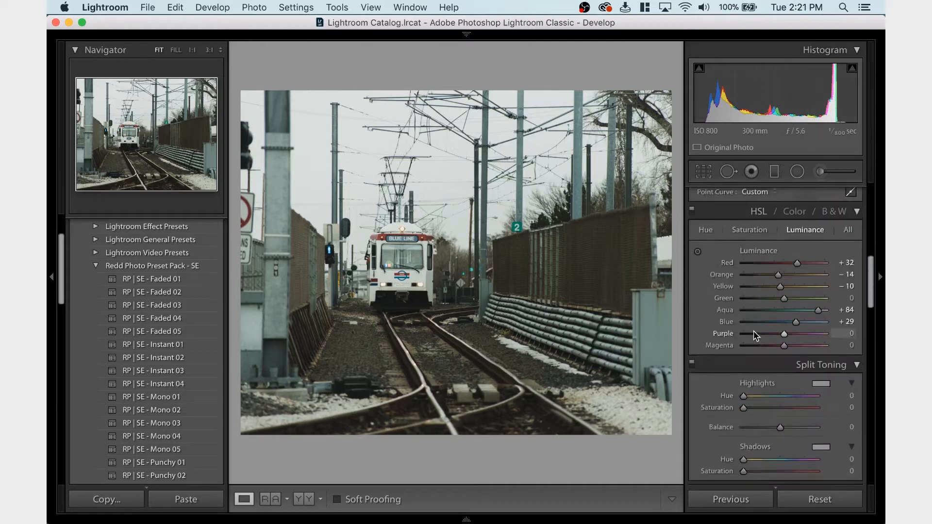
scroll(753, 331, down, 6)
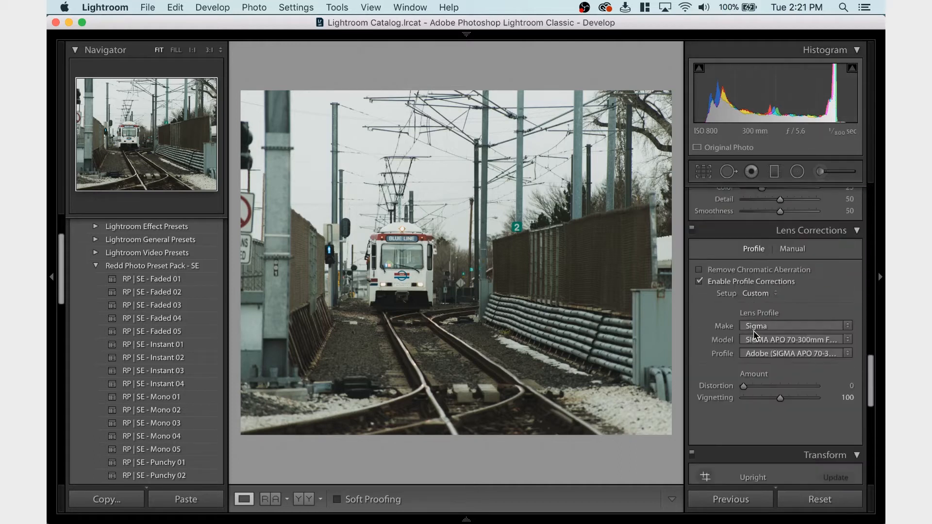
scroll(753, 330, up, 15)
scroll(753, 332, up, 5)
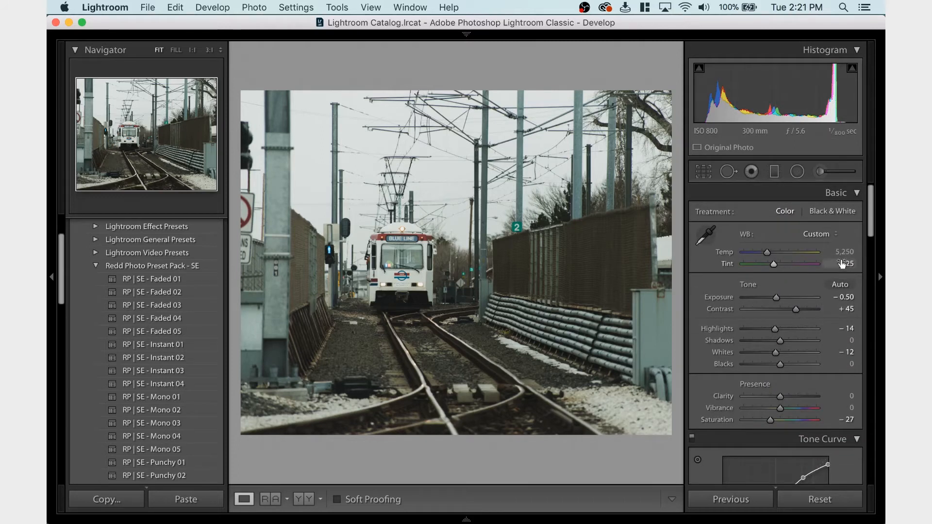
Raise the Aqua luminance to +96 and check the Hue adjustments
scroll(784, 368, down, 10)
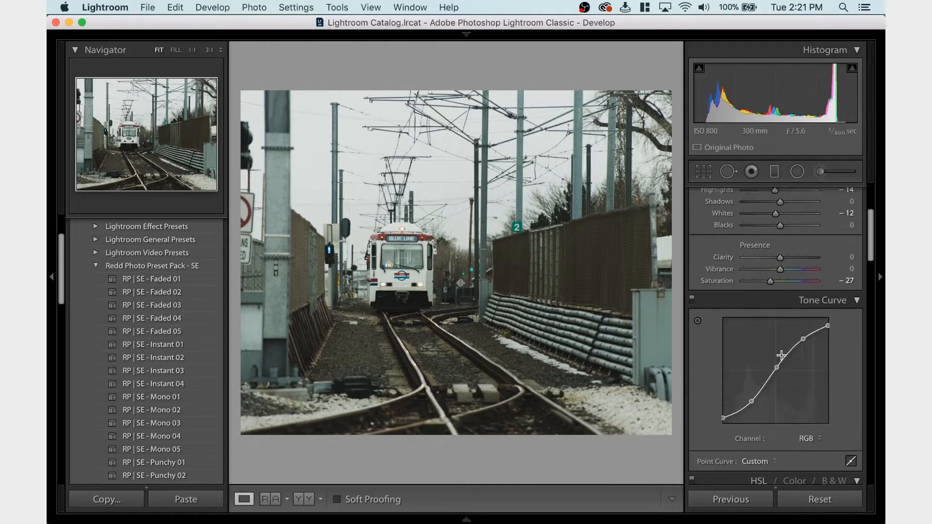
scroll(782, 360, down, 2)
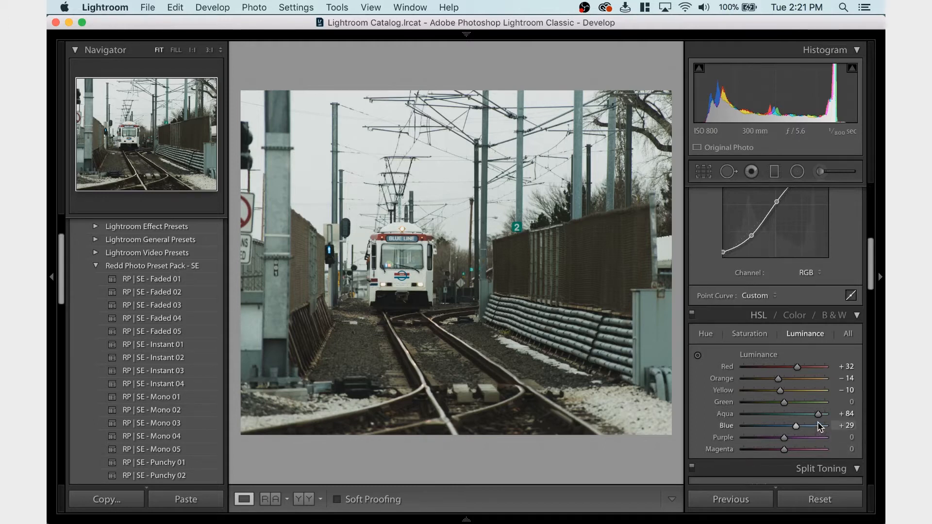
drag(818, 415, 822, 416)
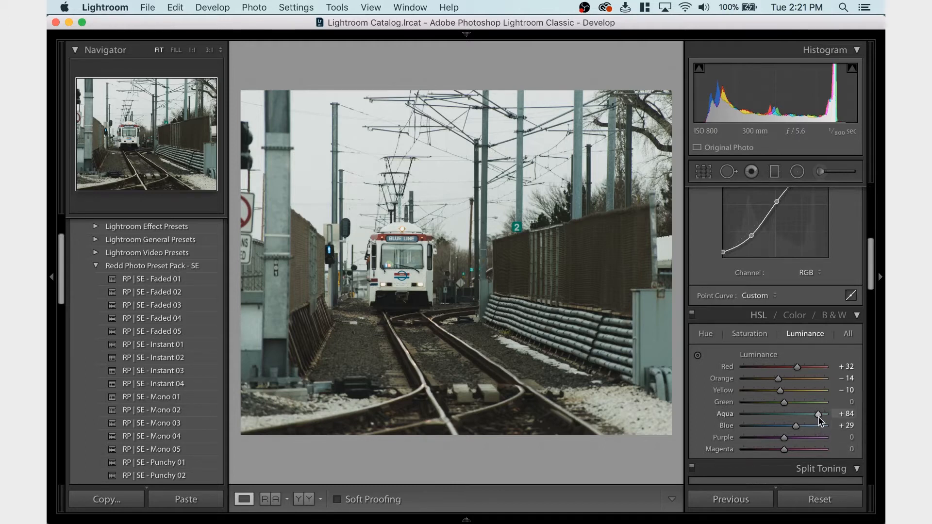
click(712, 339)
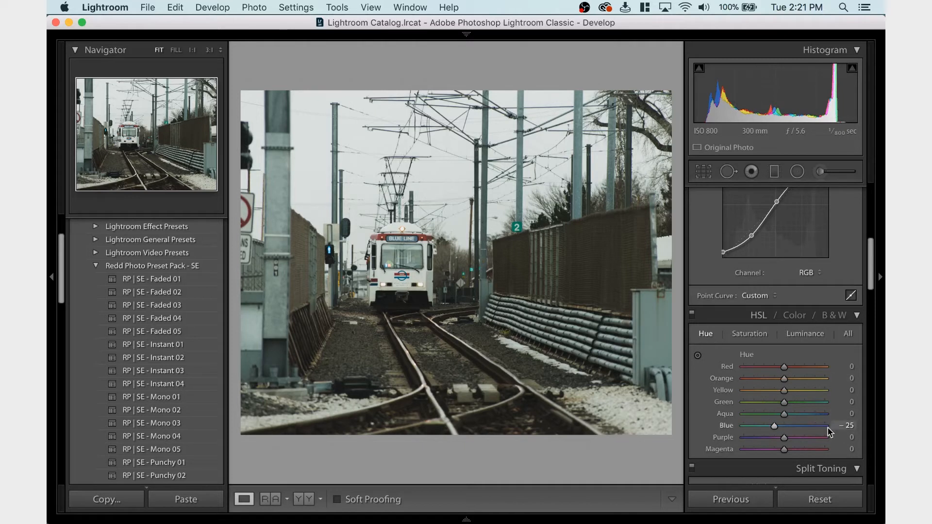
click(805, 334)
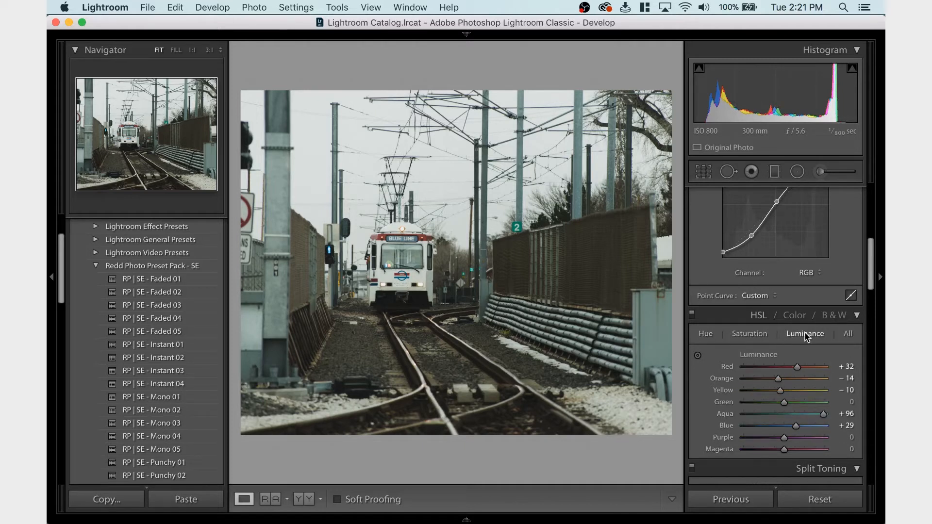
Raise the Red luminance to +80 and set the Red saturation to -25
click(809, 368)
drag(810, 367, 815, 367)
drag(815, 367, 816, 367)
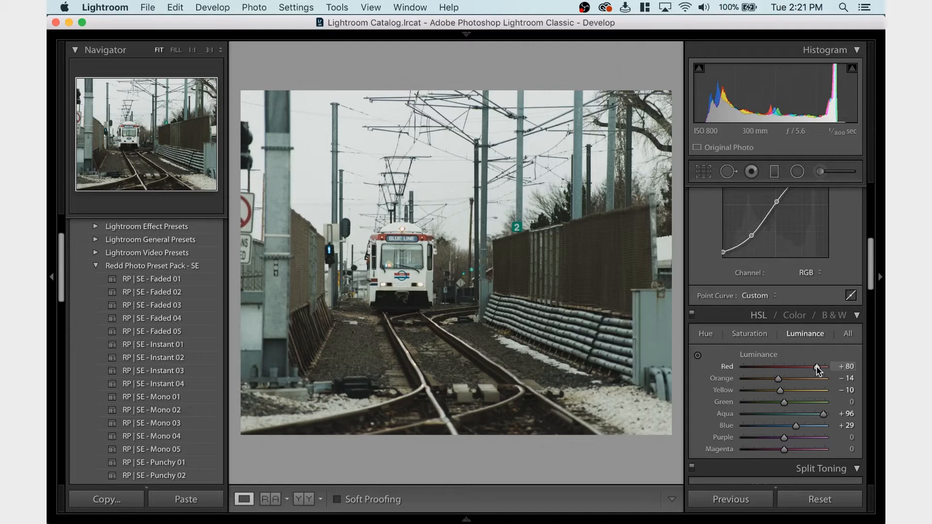
click(748, 334)
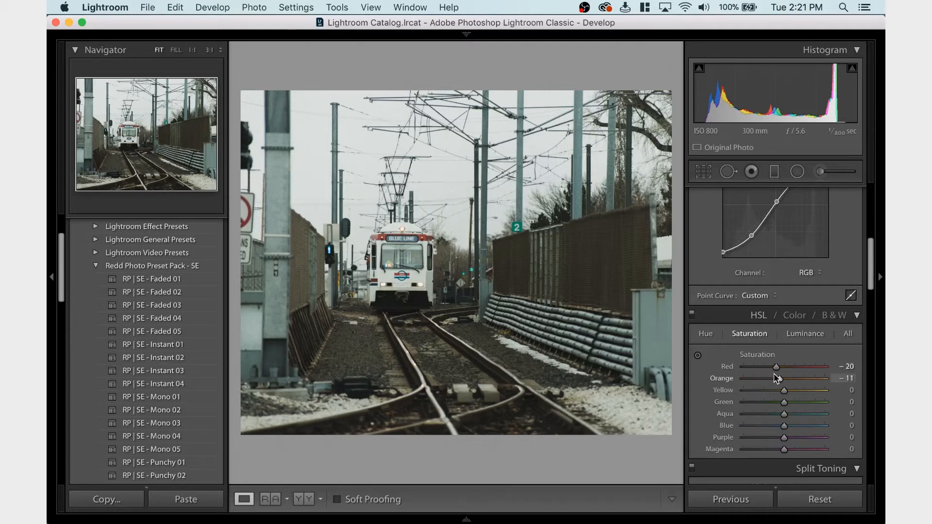
drag(775, 370, 774, 371)
Examine the tone curve's Blue, Green and Red channels and return to the RGB curve
scroll(855, 263, up, 3)
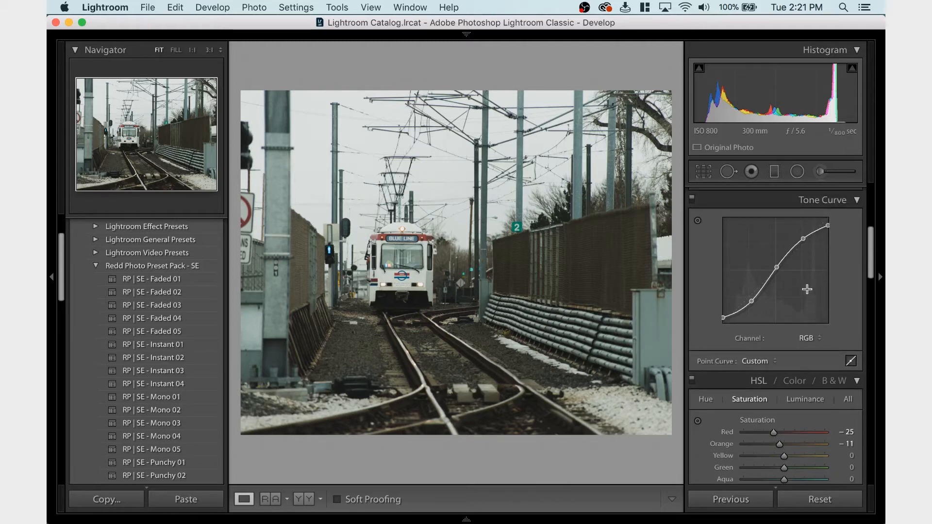
scroll(806, 289, up, 5)
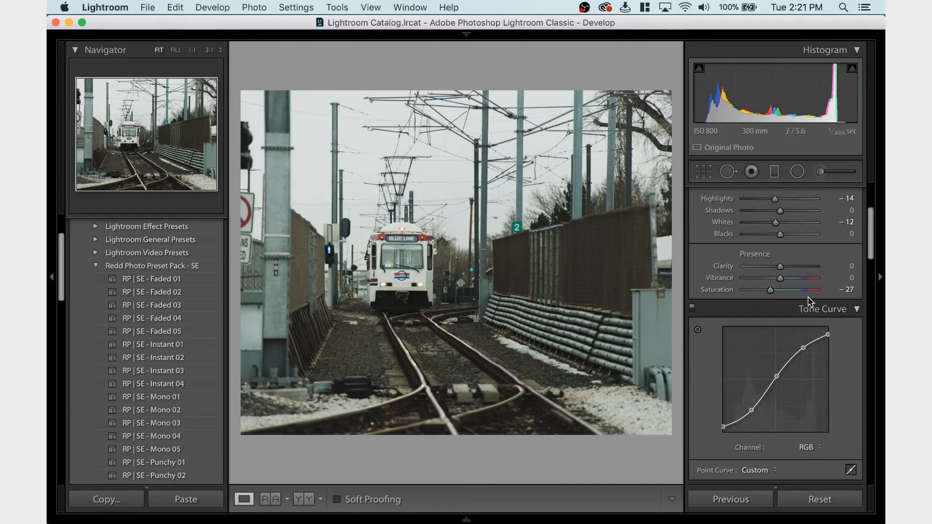
scroll(790, 343, down, 1)
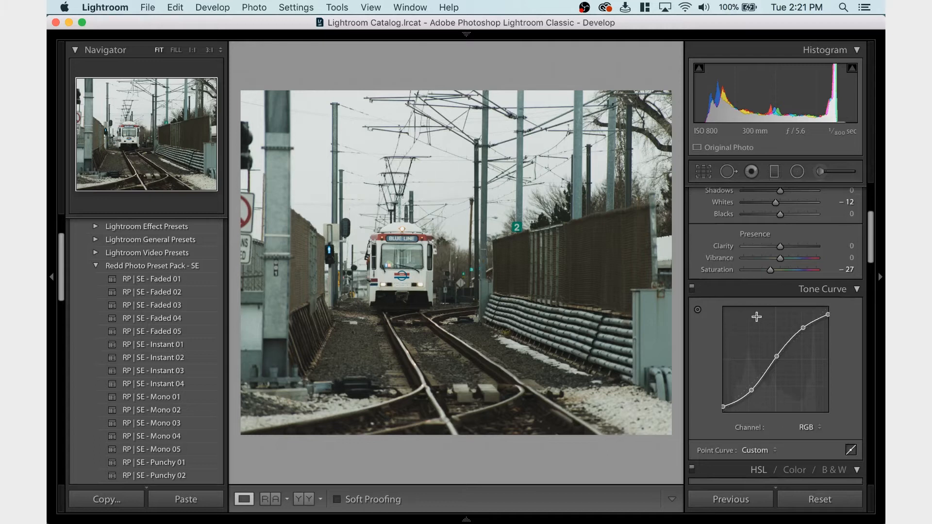
click(805, 427)
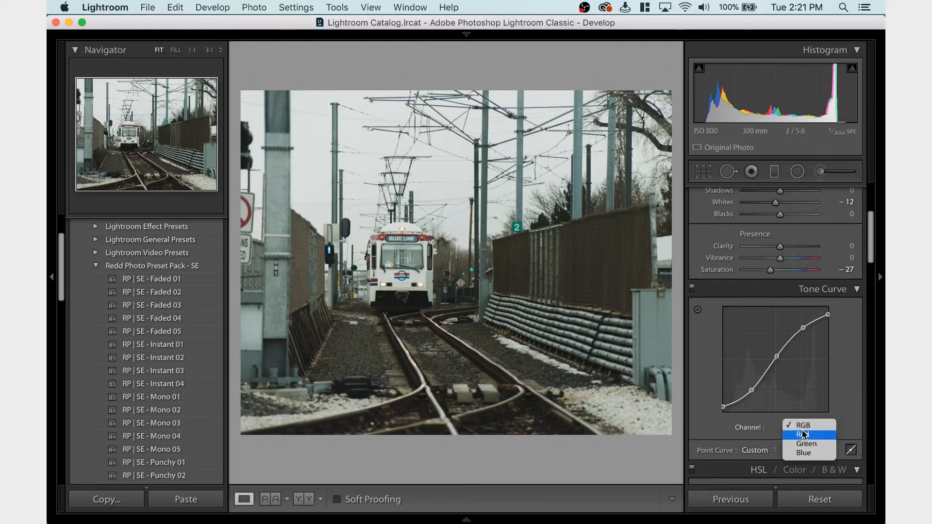
click(805, 452)
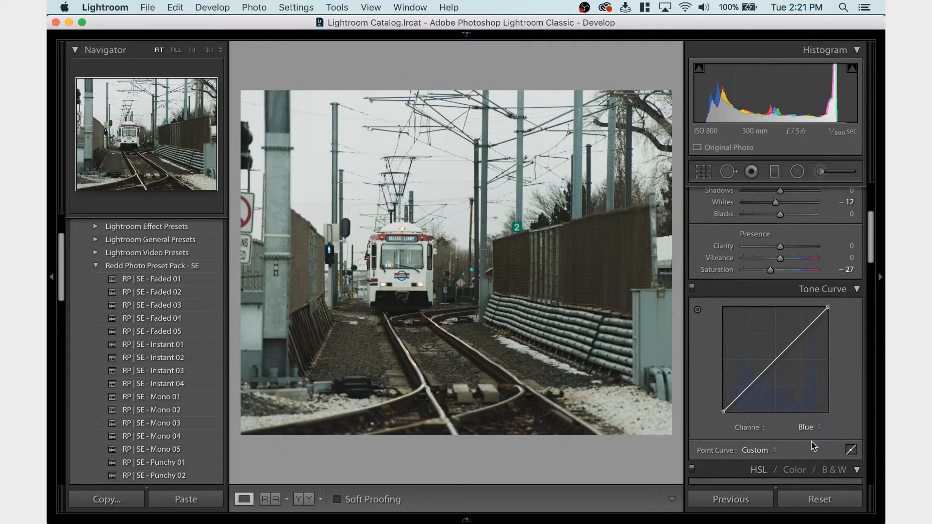
click(810, 429)
click(810, 416)
click(812, 427)
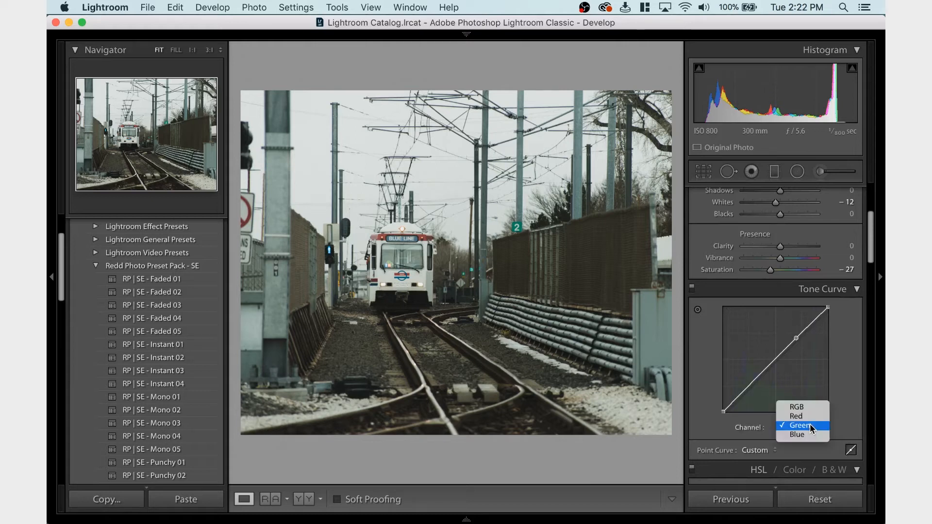
click(808, 417)
click(806, 427)
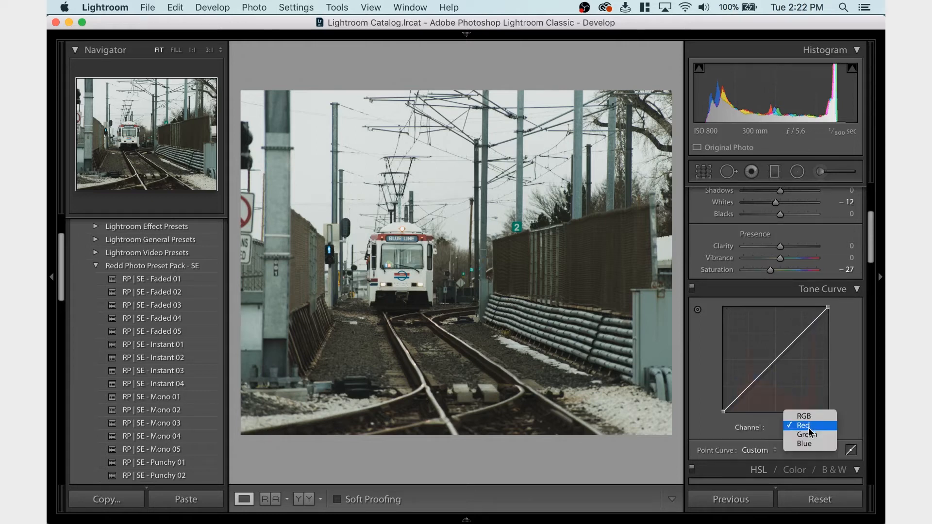
click(808, 437)
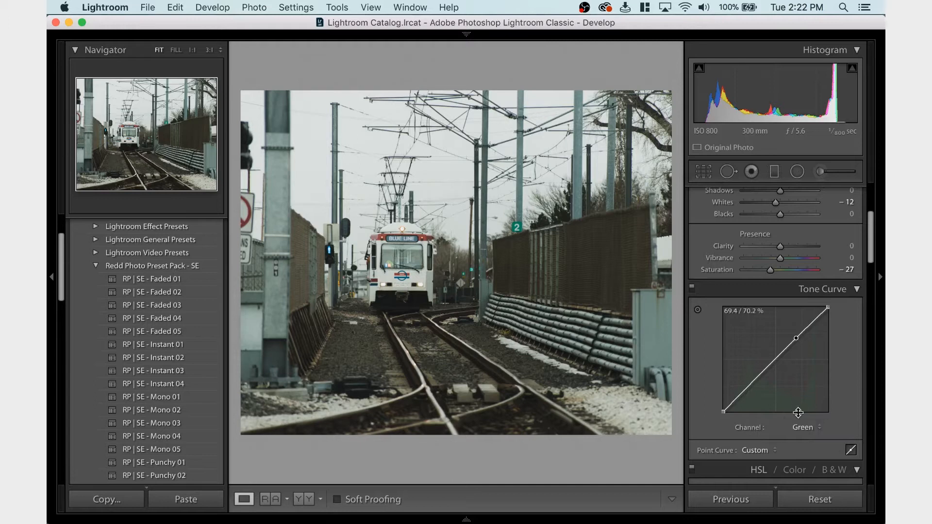
click(804, 427)
click(798, 407)
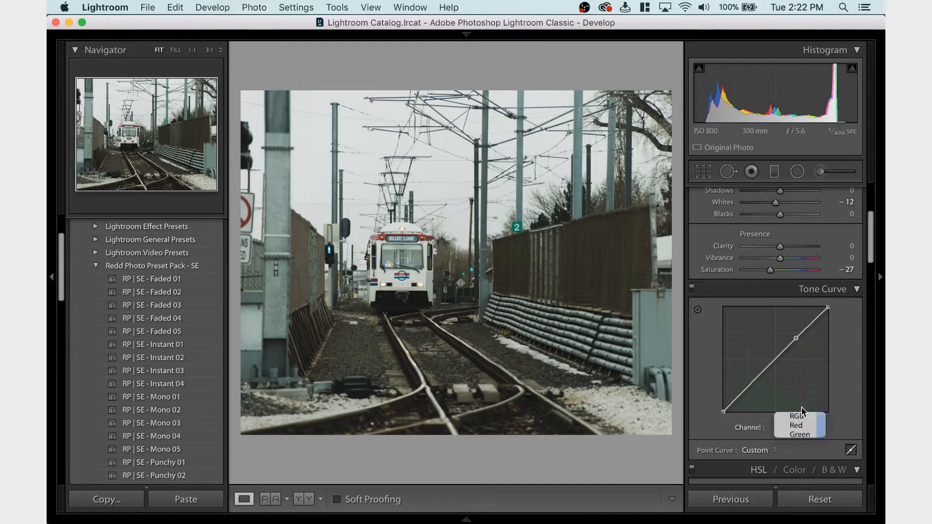
Review the photo's Basic, Tone Curve and HSL settings
scroll(786, 301, up, 3)
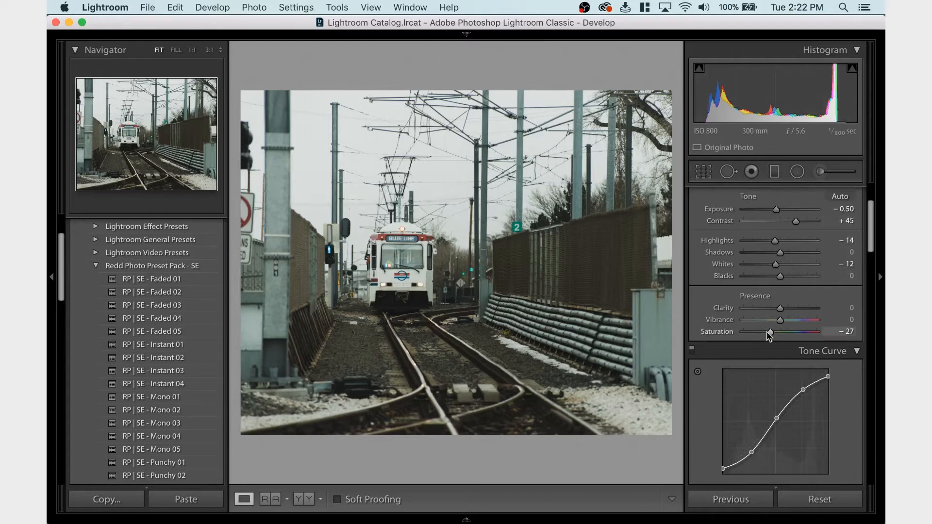
scroll(809, 293, up, 1)
scroll(809, 294, up, 1)
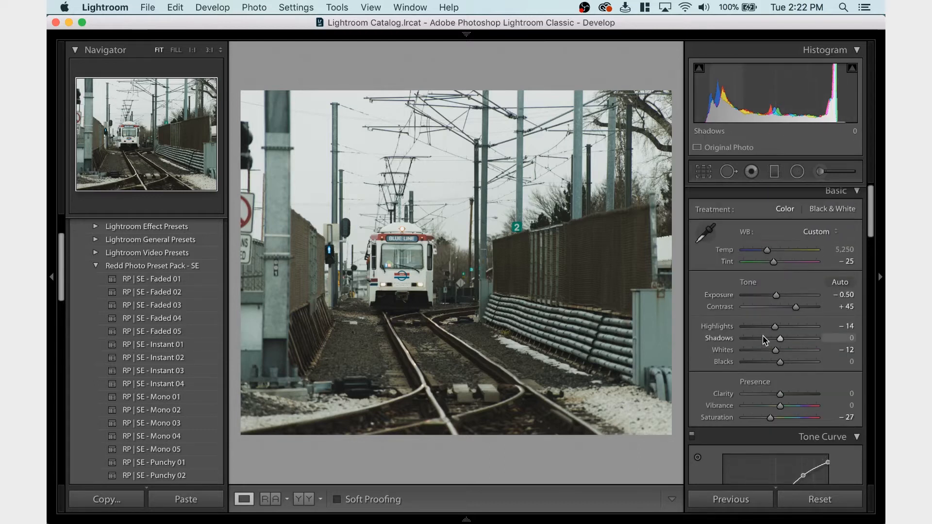
scroll(765, 338, down, 6)
scroll(762, 336, down, 3)
scroll(765, 339, up, 5)
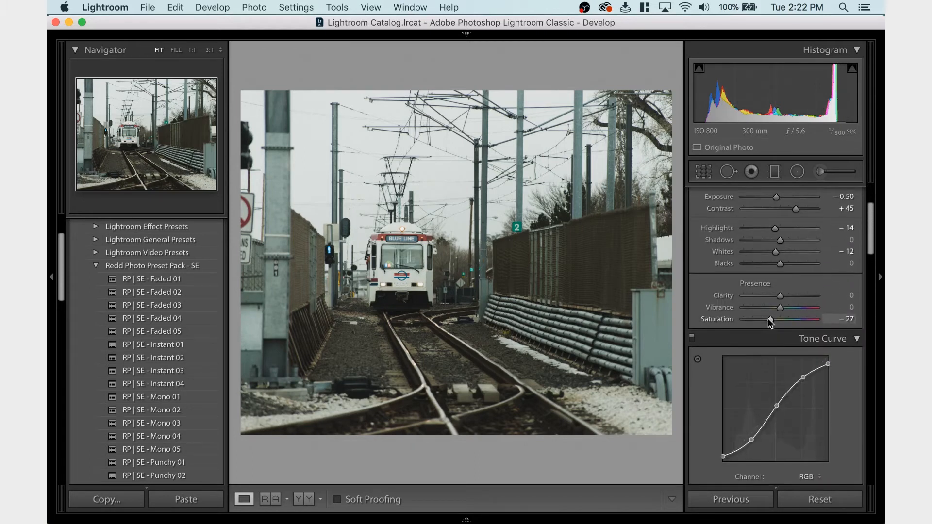
scroll(770, 323, up, 2)
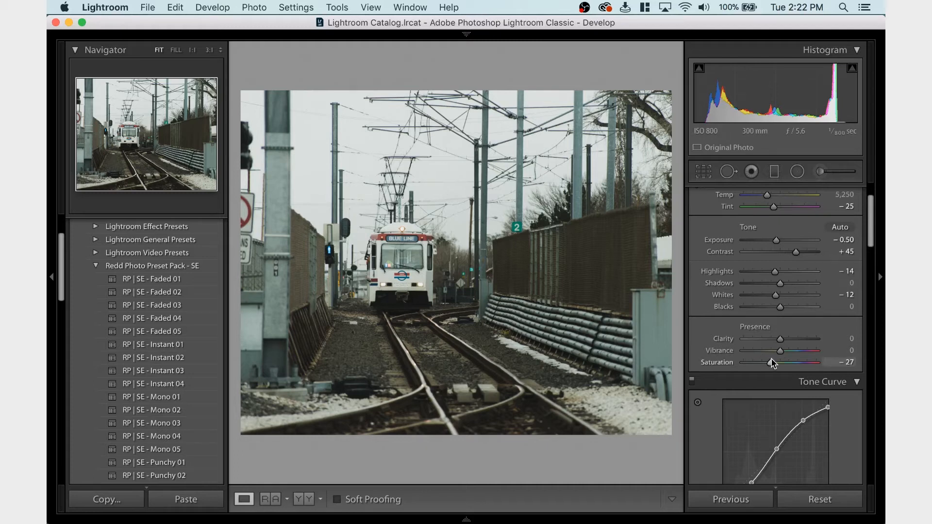
scroll(779, 363, down, 10)
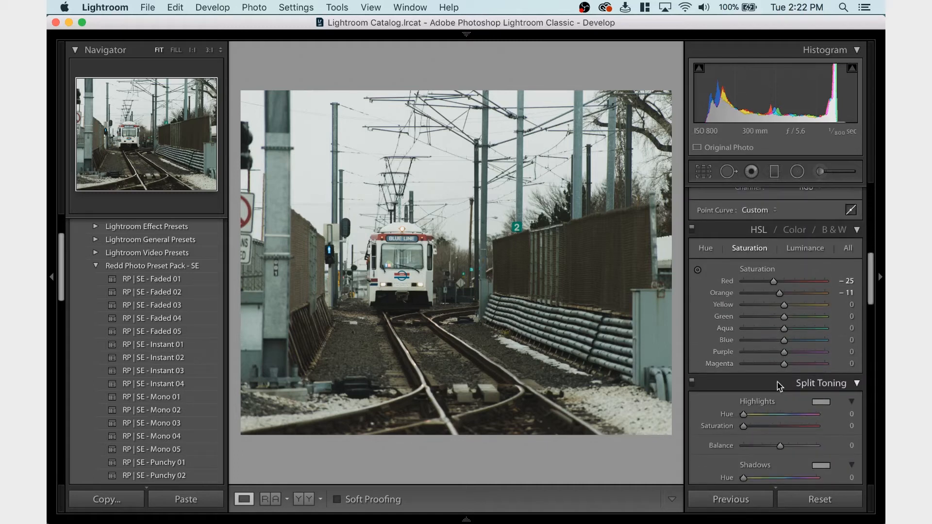
scroll(754, 392, up, 10)
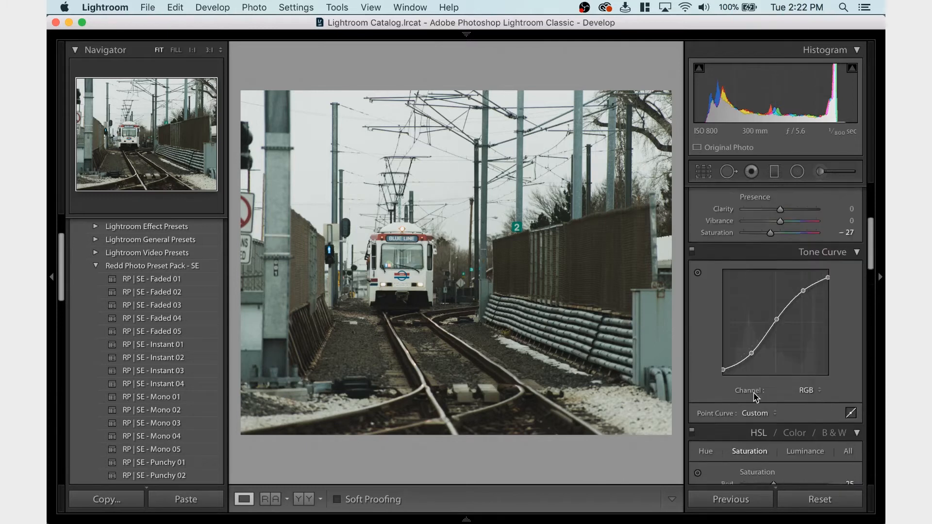
scroll(753, 394, down, 1)
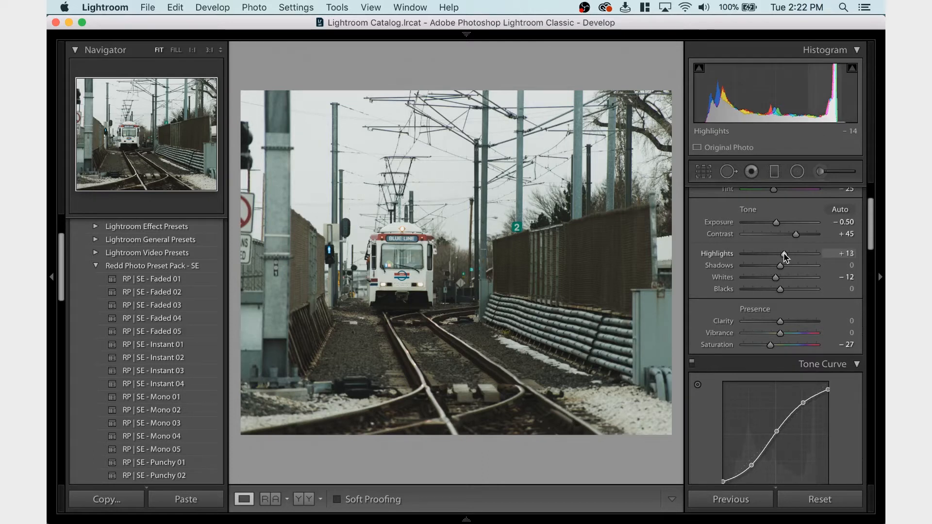
Undo the last Highlights change, set the Highlights to +25 and check the look of the photo
key(super+z)
drag(784, 257, 790, 257)
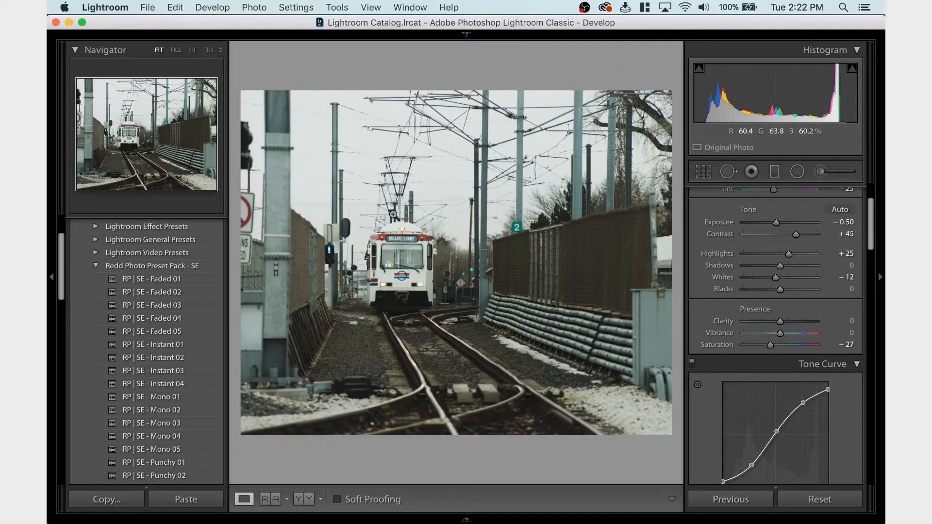
scroll(783, 374, down, 2)
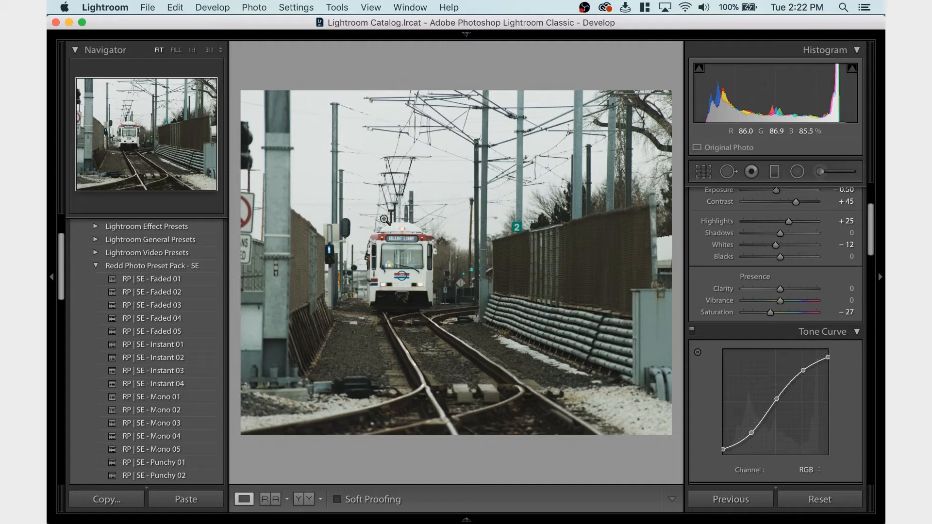
scroll(800, 324, up, 4)
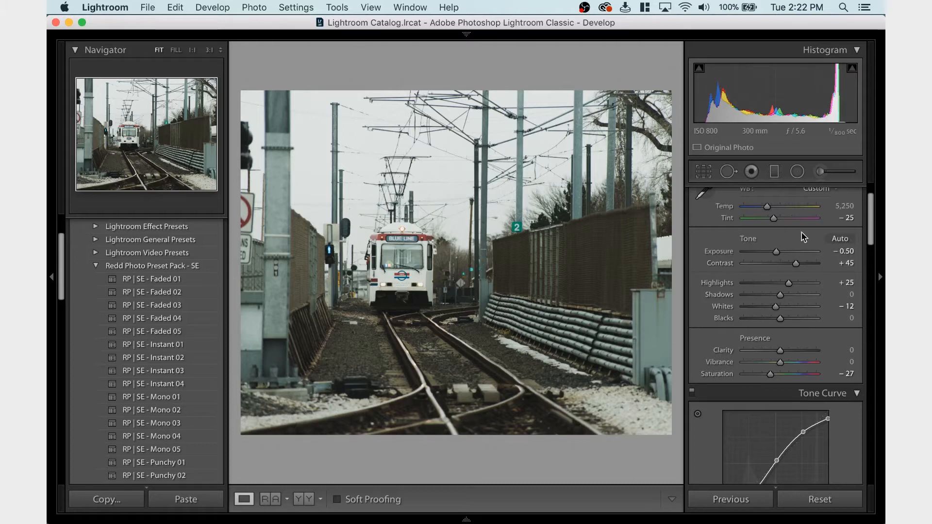
Open the export settings for the photo and cancel them
key(super+shift+e)
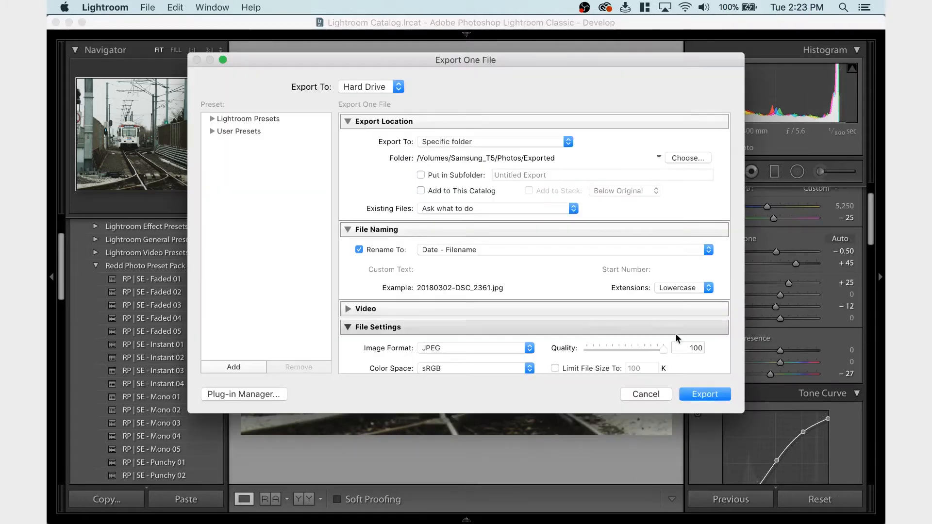
click(656, 395)
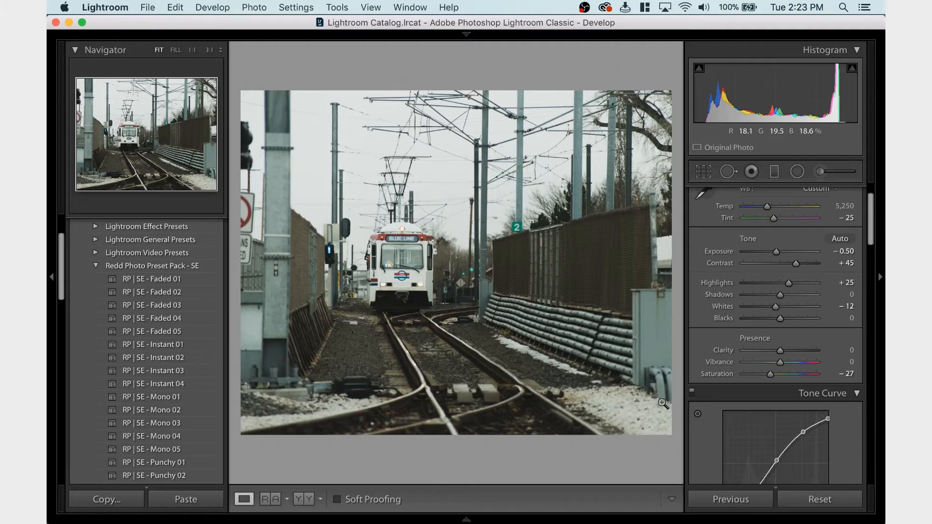
Try shifting the photo horizontally within the 4 x 5 / 8 x 10 crop frame, and undo both crop changes
click(705, 170)
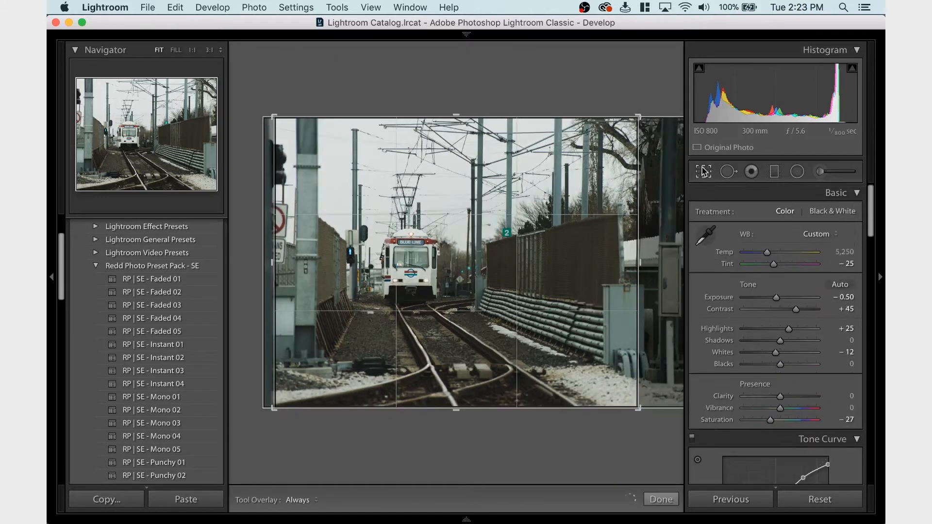
drag(583, 298, 578, 298)
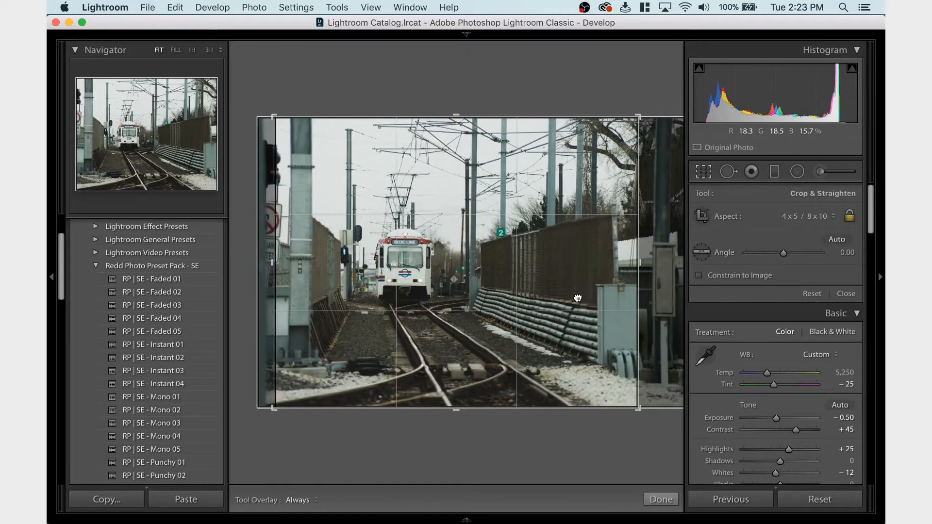
key(Return)
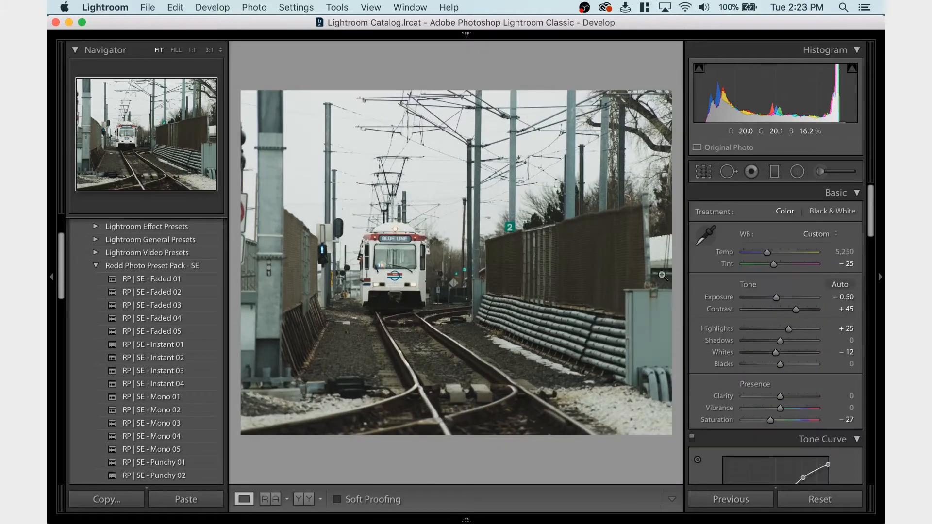
mouse_move(573, 277)
mouse_down()
mouse_move(584, 279)
mouse_move(569, 280)
mouse_up()
key(Return)
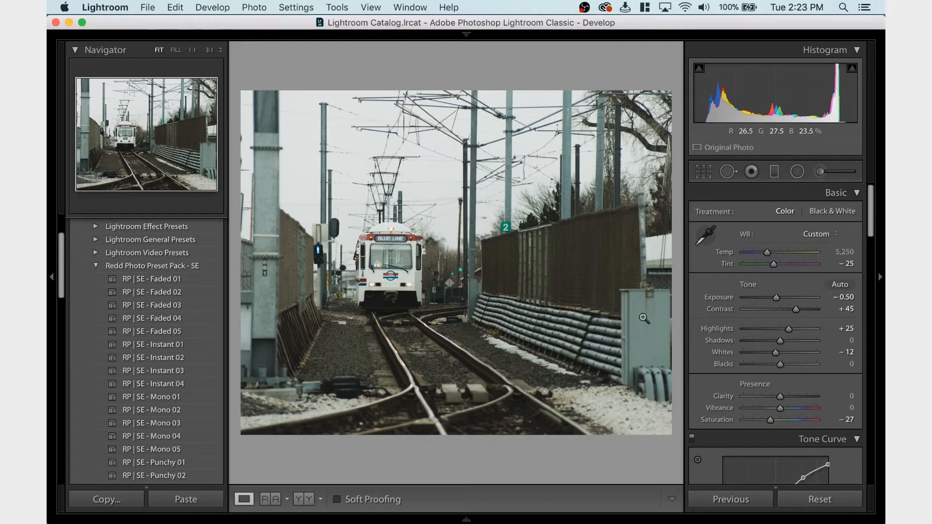
key(super+z)
key(super+z)
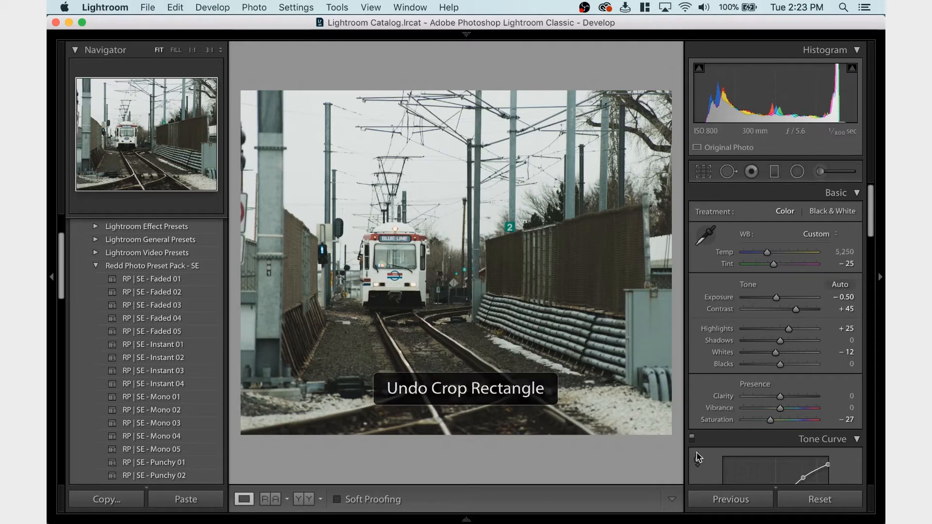
Export the photo as a JPEG to the Exported folder, using a unique name instead of overwriting the existing file
key(super+shift+e)
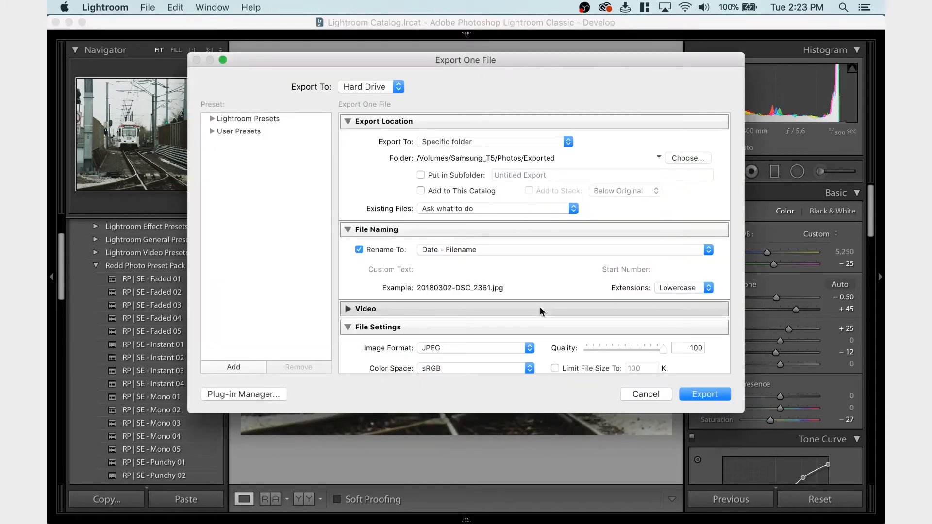
key(Return)
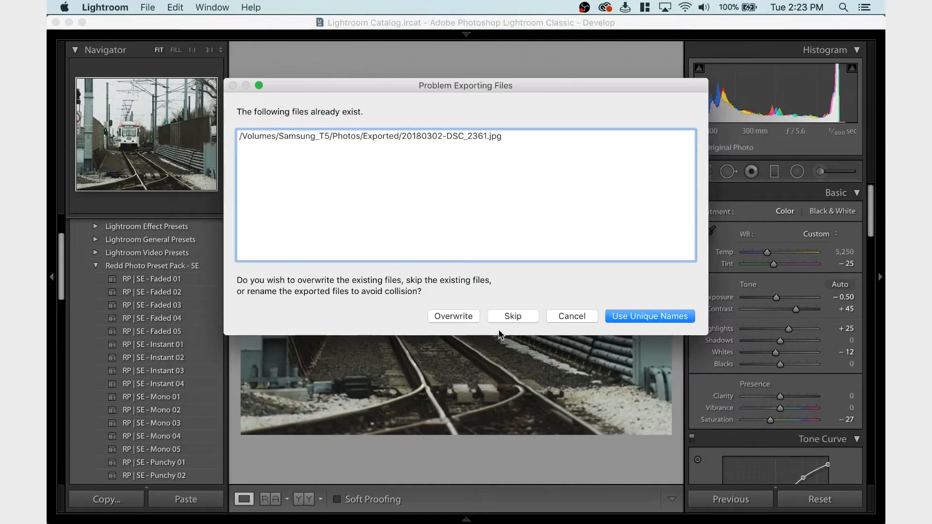
click(626, 317)
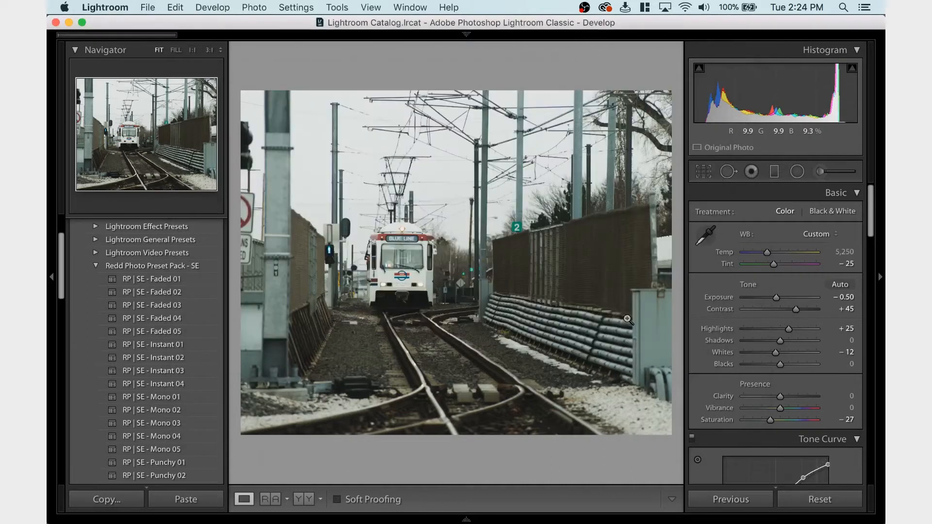
Copy the develop settings of the edited DSC_2361.NEF train photo and paste them onto the closer Blue Line train photo DSC_2364.NEF
mouse_move(451, 521)
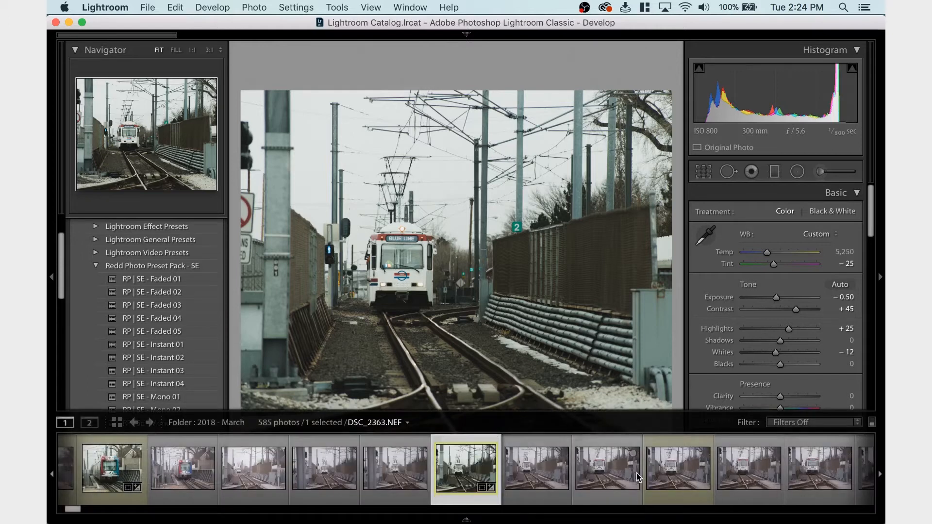
click(668, 478)
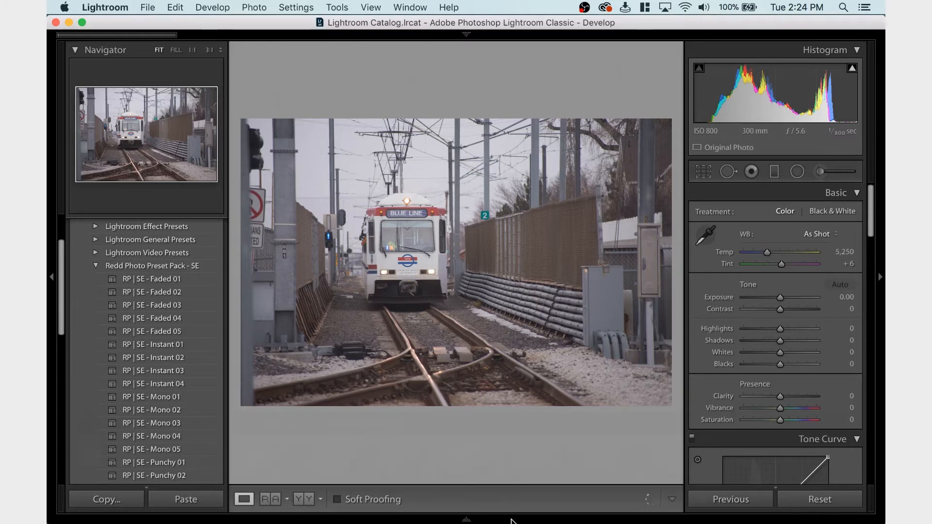
mouse_move(468, 509)
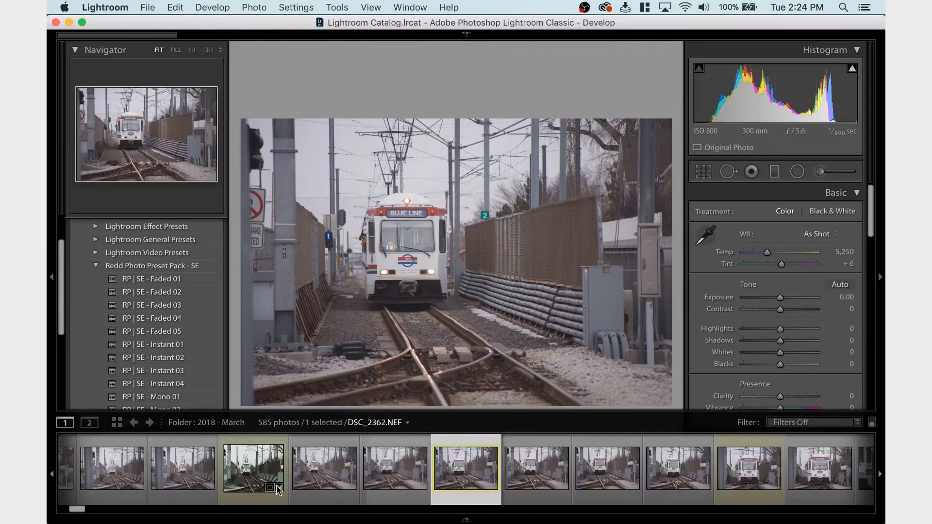
click(257, 481)
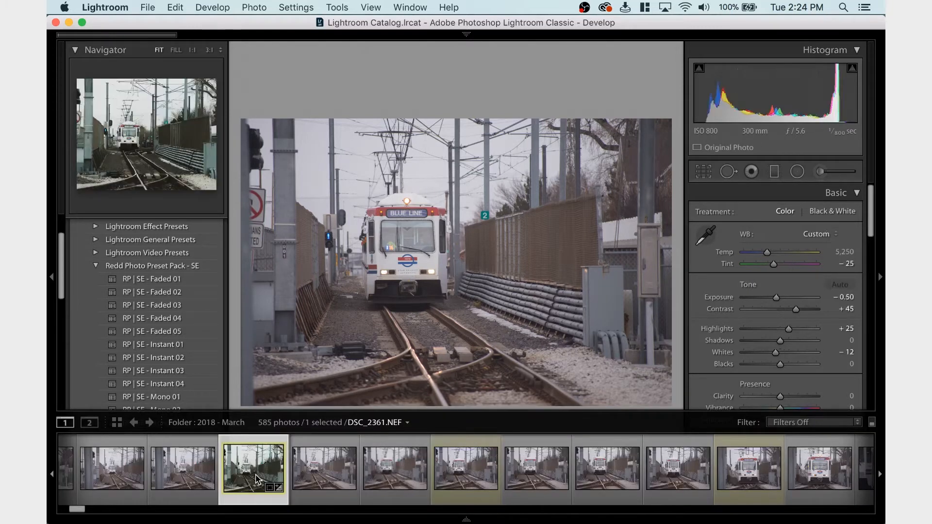
key(super+shift+c)
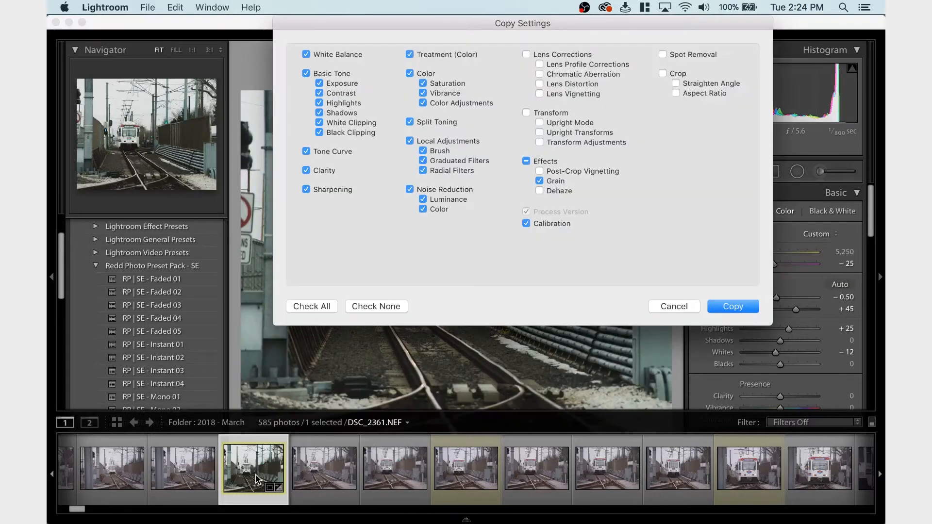
key(Return)
click(463, 463)
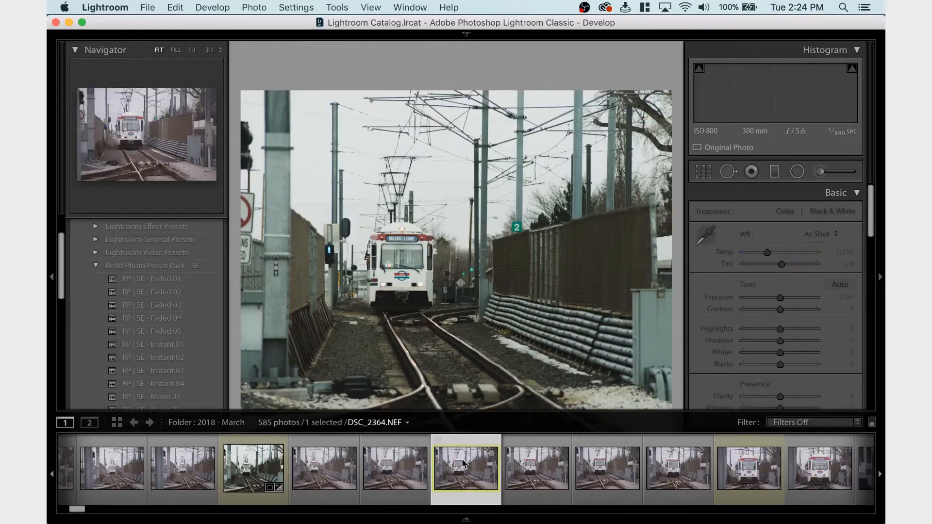
key(super+v)
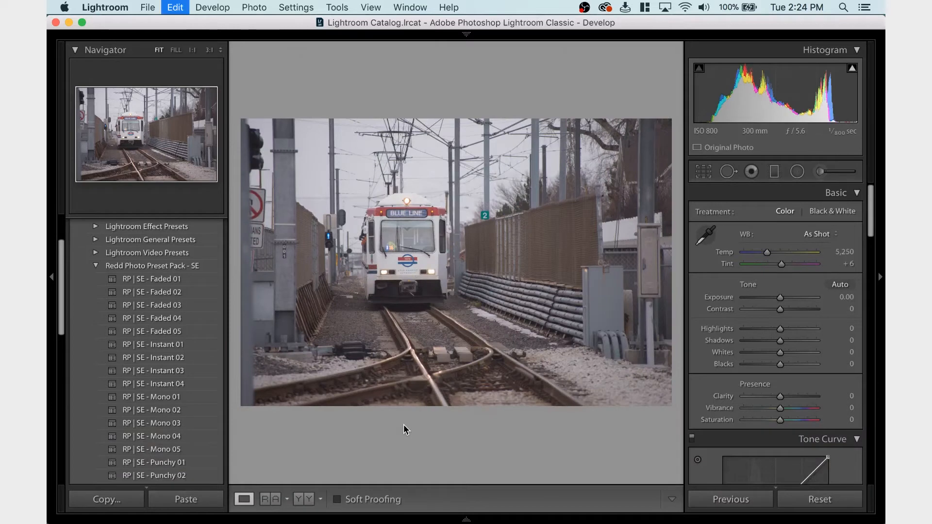
Enable the lens profile corrections for the photo and set the Distortion amount to 0
scroll(817, 329, down, 15)
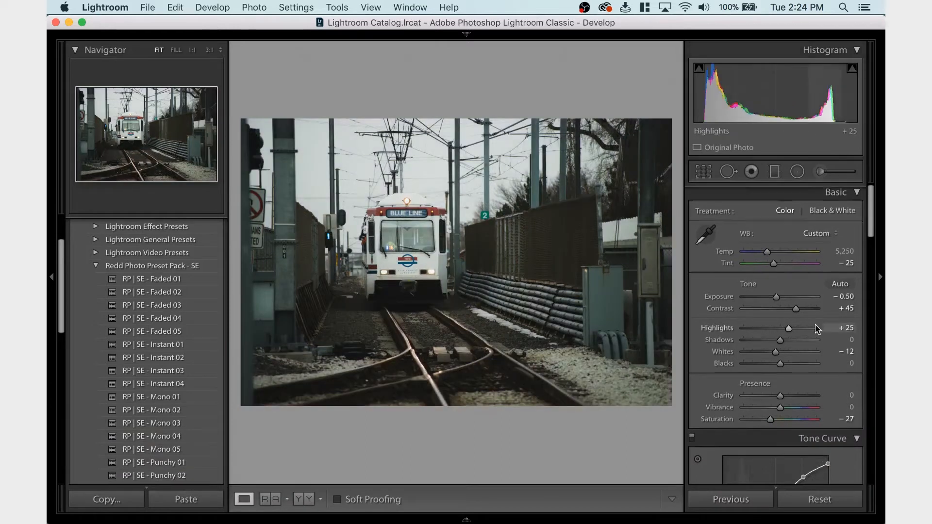
scroll(817, 329, down, 5)
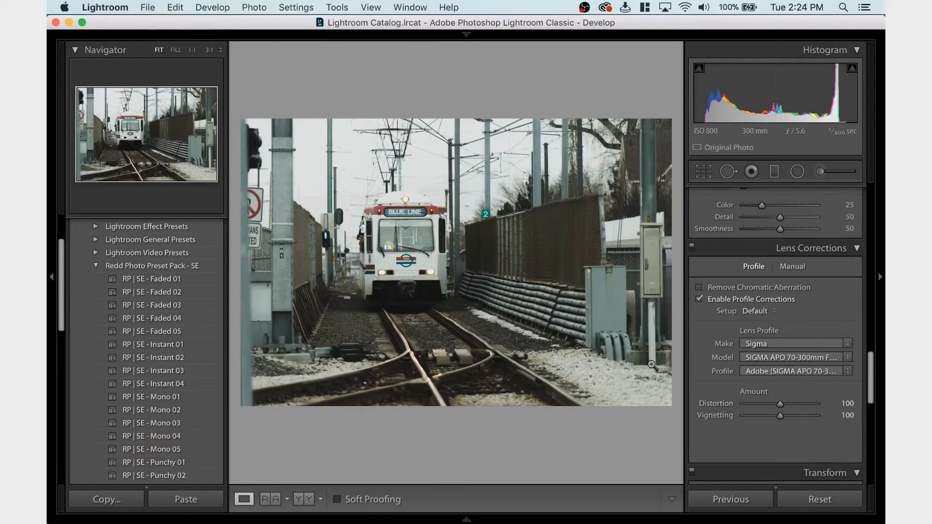
click(758, 410)
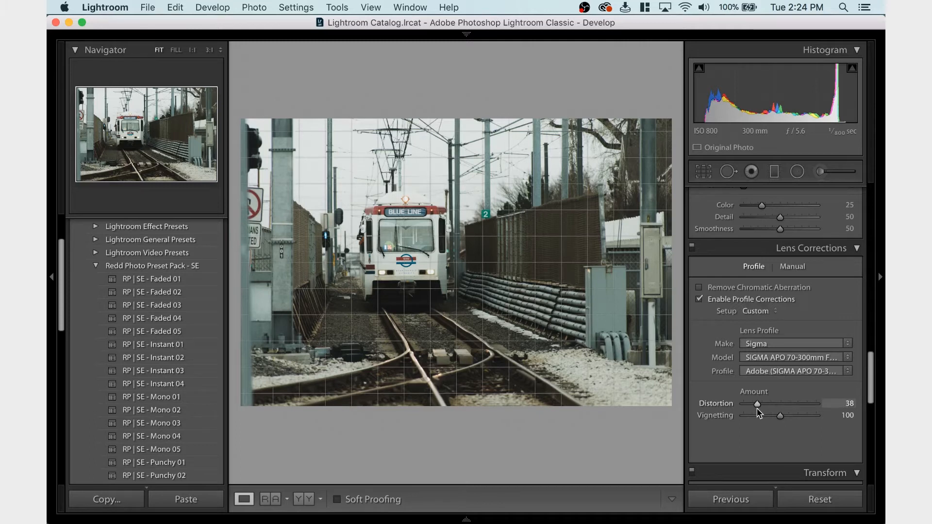
drag(737, 404, 698, 402)
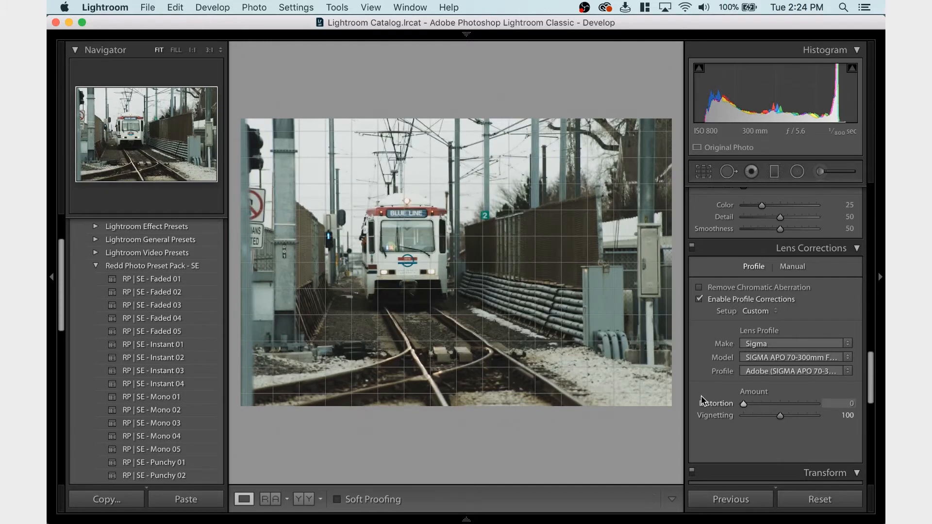
Crop the photo to the 4 x 5 / 8 x 10 aspect, shifting it to the right within the frame to recompose the train
click(701, 173)
click(808, 215)
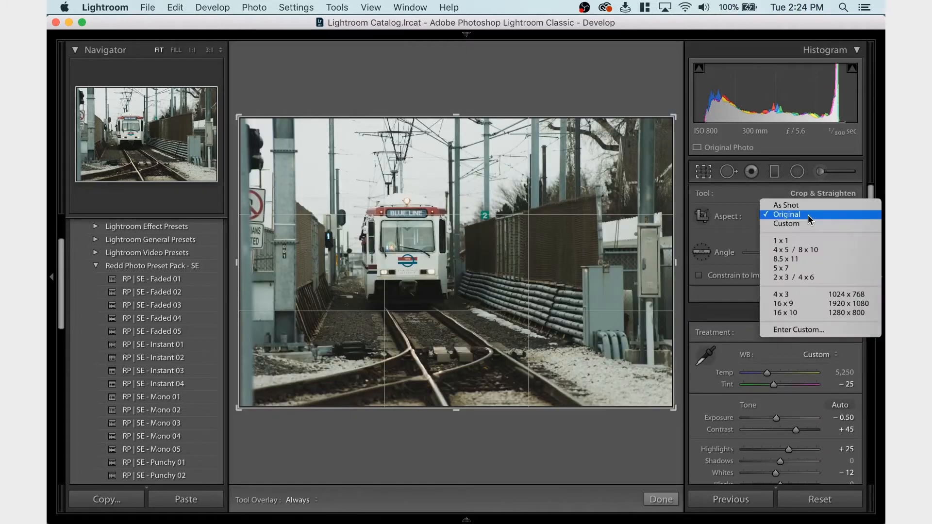
click(814, 251)
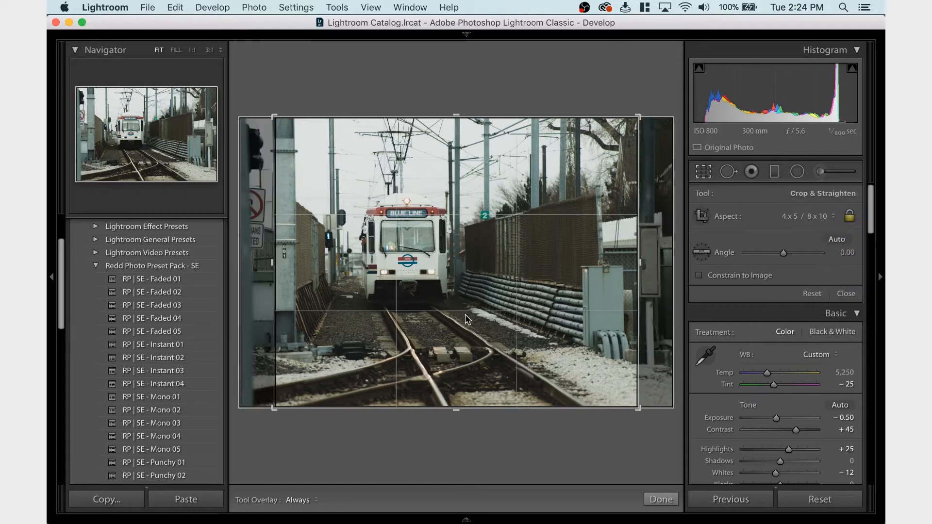
drag(457, 315, 465, 315)
scroll(465, 316, left, 3)
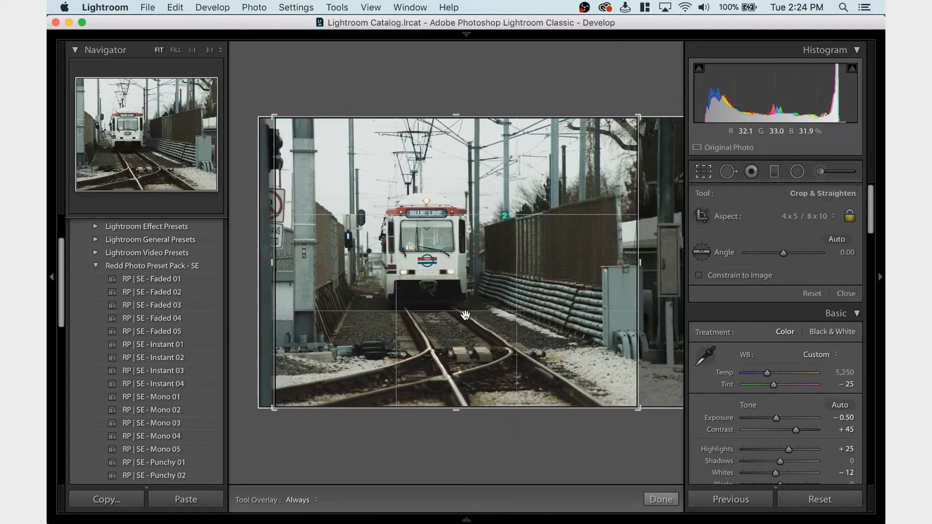
scroll(465, 316, left, 2)
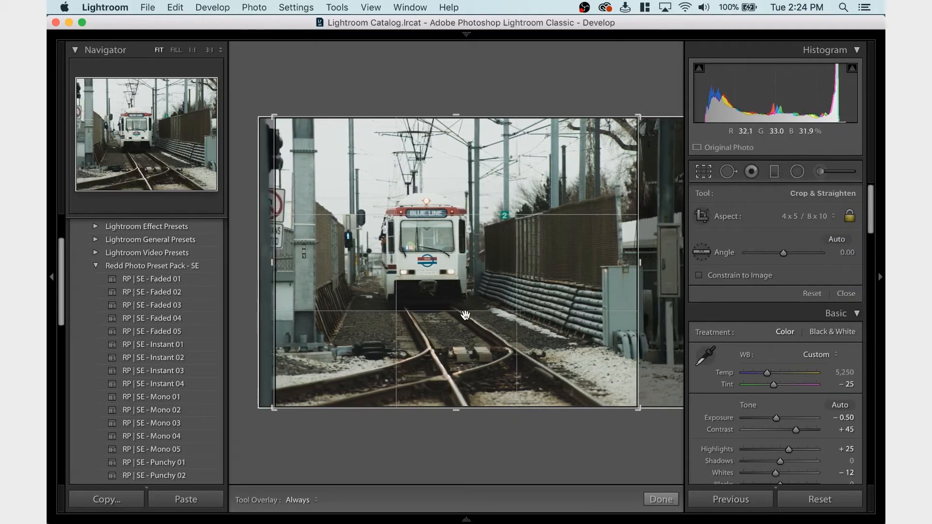
scroll(465, 316, left, 2)
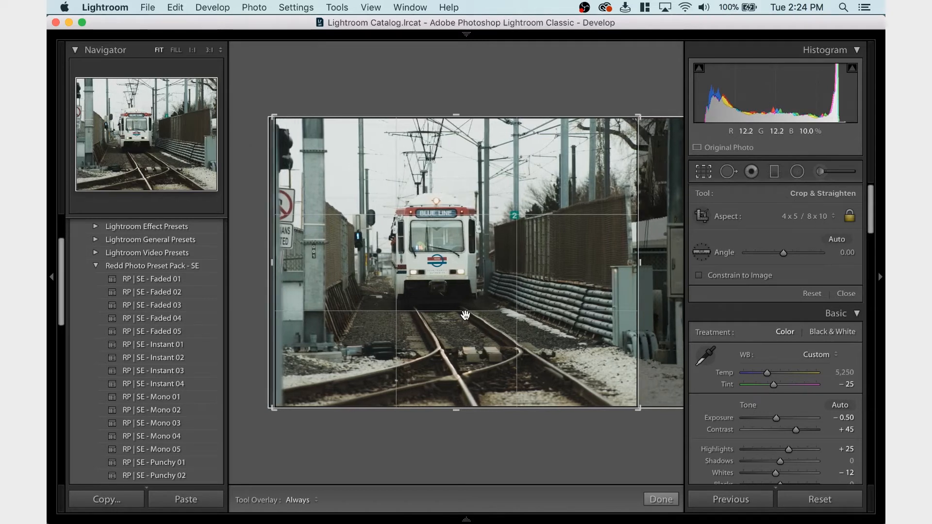
scroll(465, 315, left, 3)
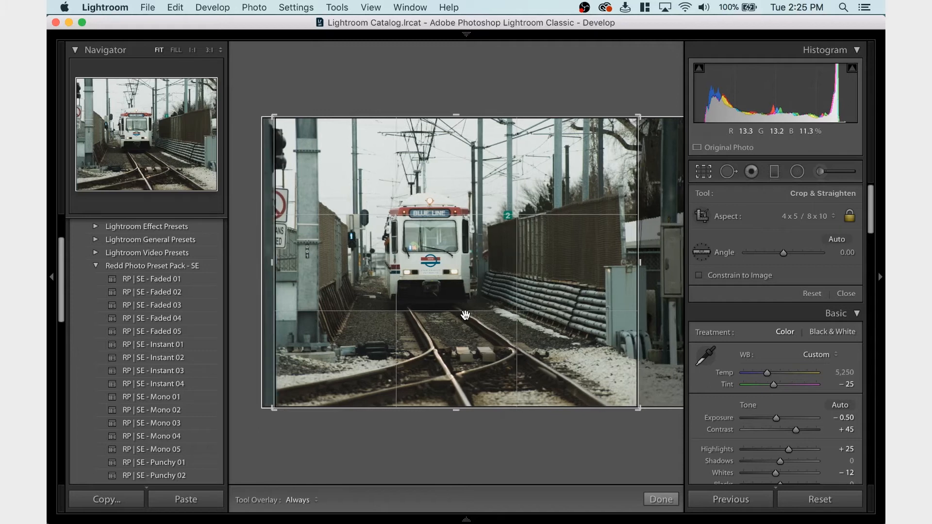
drag(402, 290, 402, 290)
key(Return)
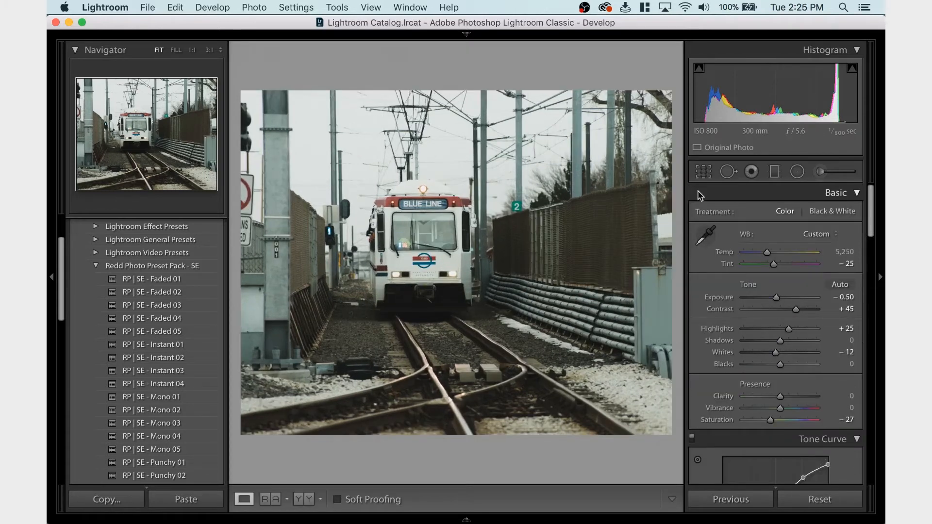
Reopen the crop twice and nudge the photo slightly to the left within the frame, applying each change
click(702, 172)
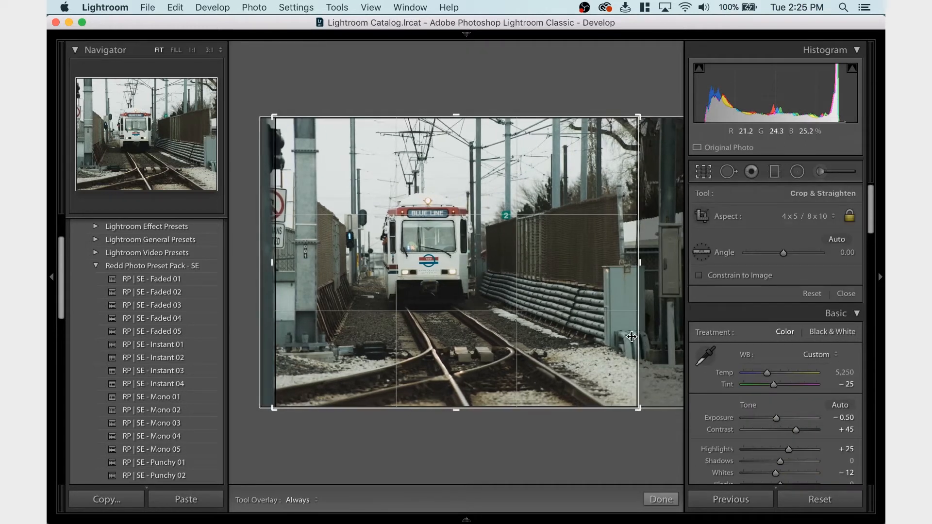
drag(541, 340, 540, 342)
key(Return)
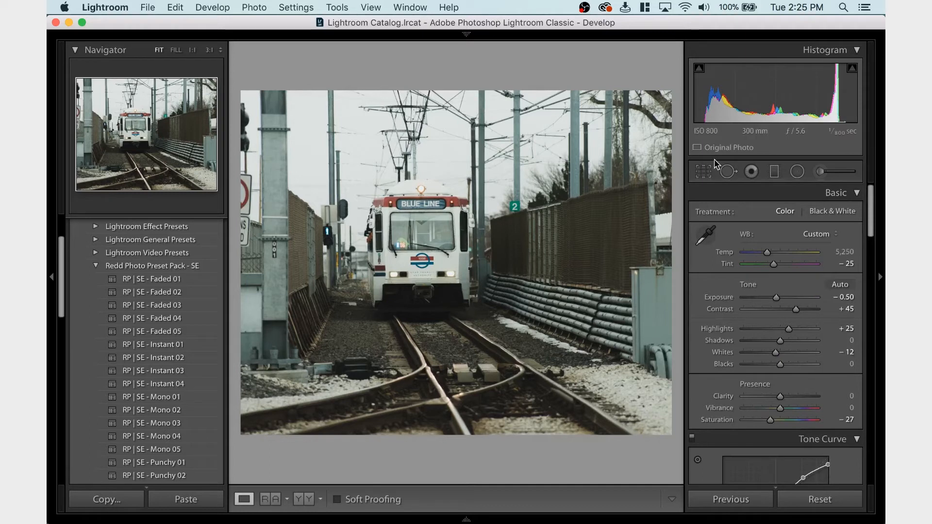
click(705, 170)
drag(575, 271, 573, 267)
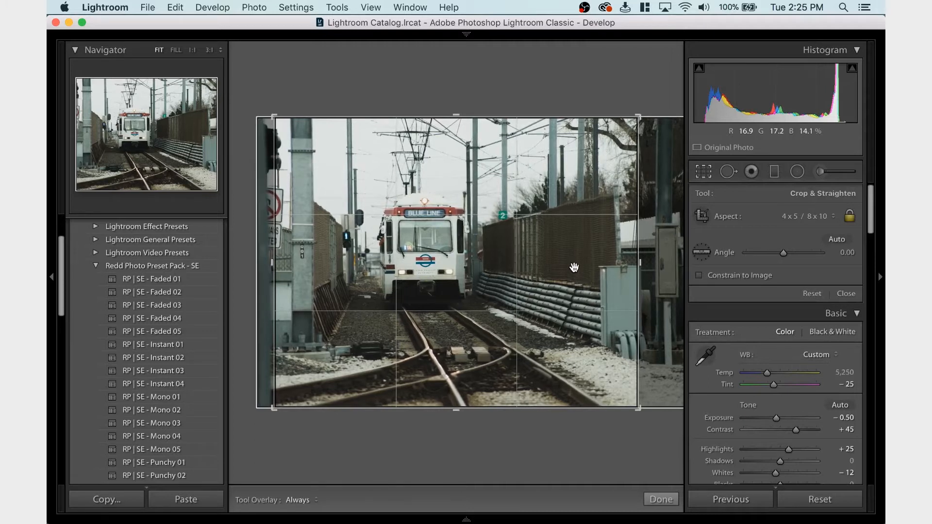
key(Return)
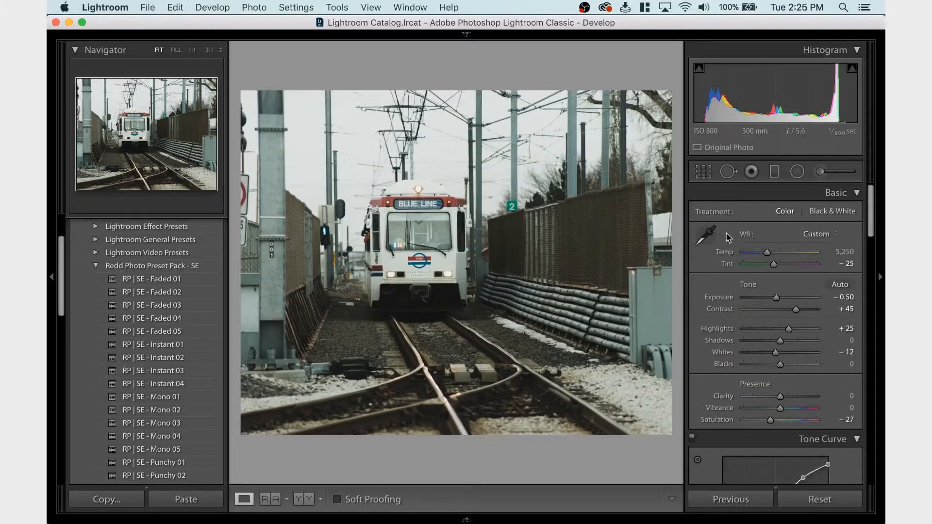
click(703, 175)
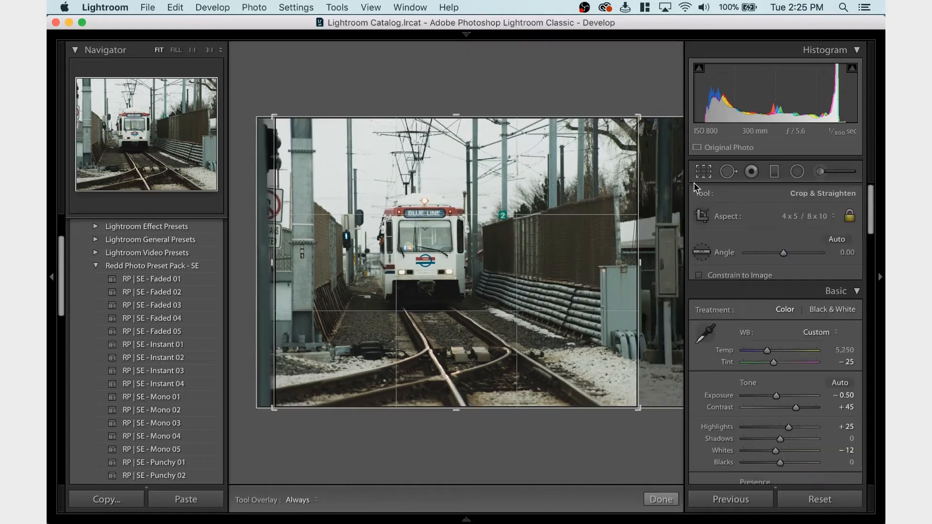
drag(545, 295, 570, 308)
drag(437, 331, 445, 330)
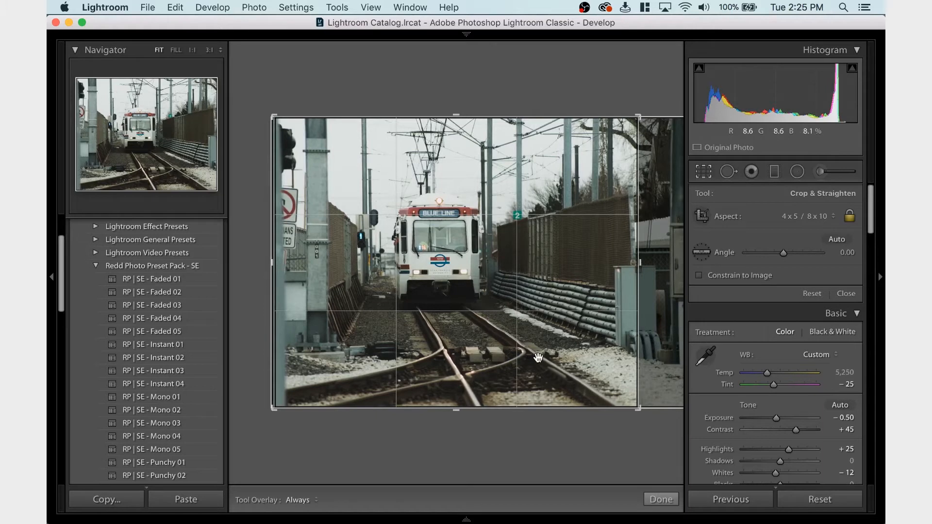
mouse_move(539, 357)
mouse_down()
mouse_move(549, 359)
mouse_move(527, 359)
mouse_up()
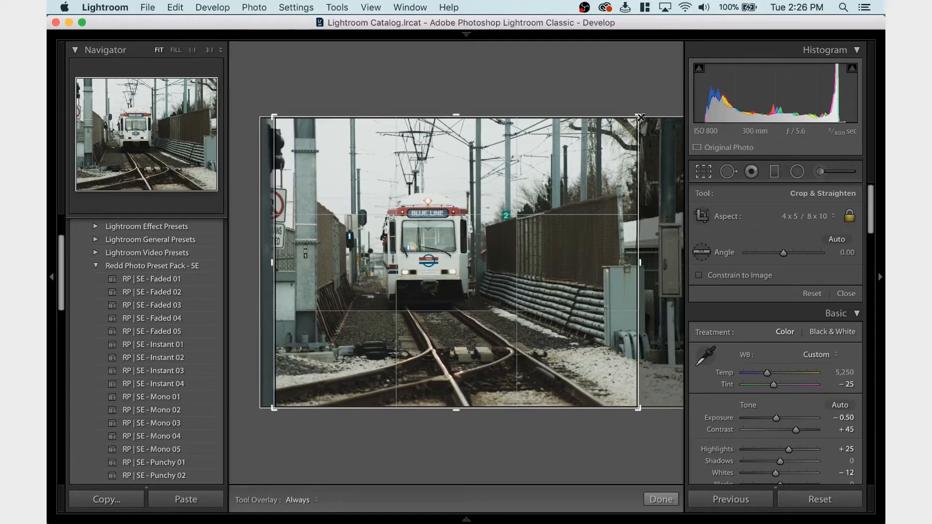
drag(641, 118, 628, 114)
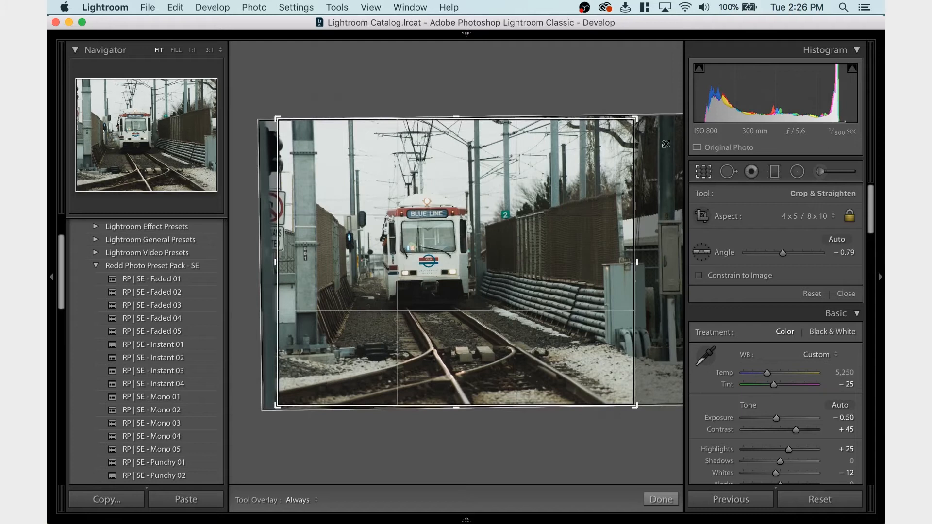
key(Escape)
Tighten the 4 x 5 / 8 x 10 crop slightly around the train by its upper-right corner and apply it
click(700, 175)
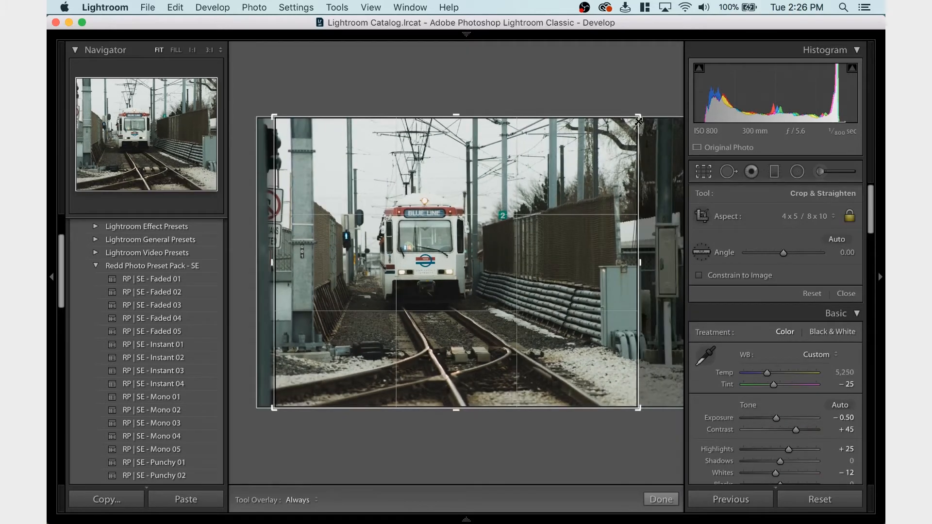
drag(636, 118, 631, 120)
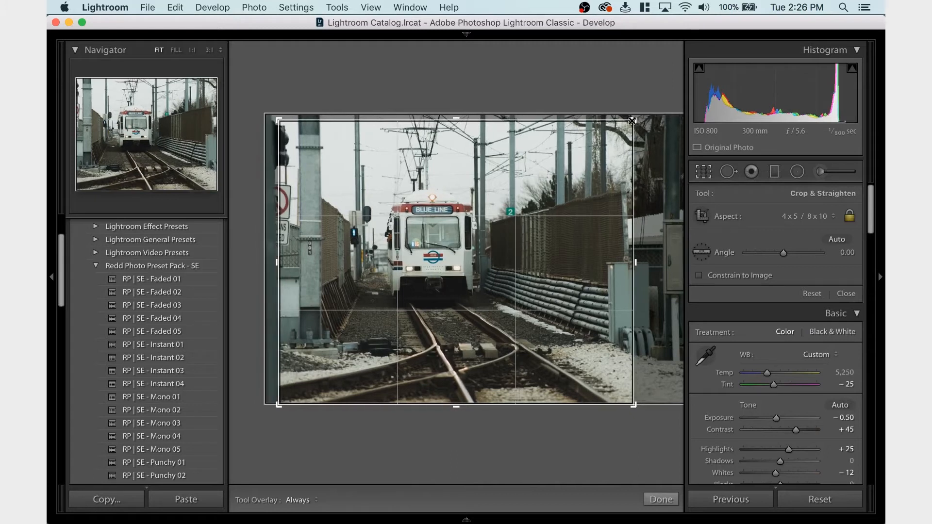
key(Return)
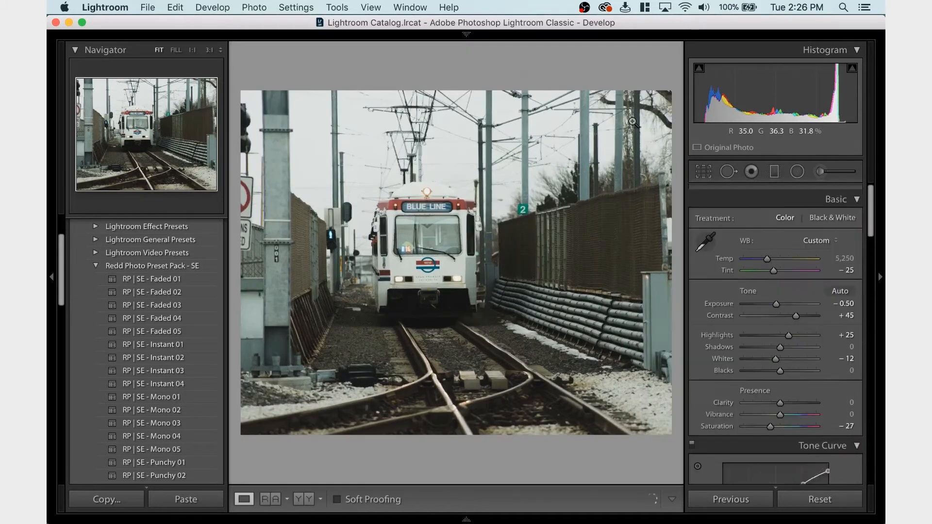
Fine-tune the photo's horizontal position in the tightened crop, nudging it slightly left and back a little to the right, applying each change
click(698, 174)
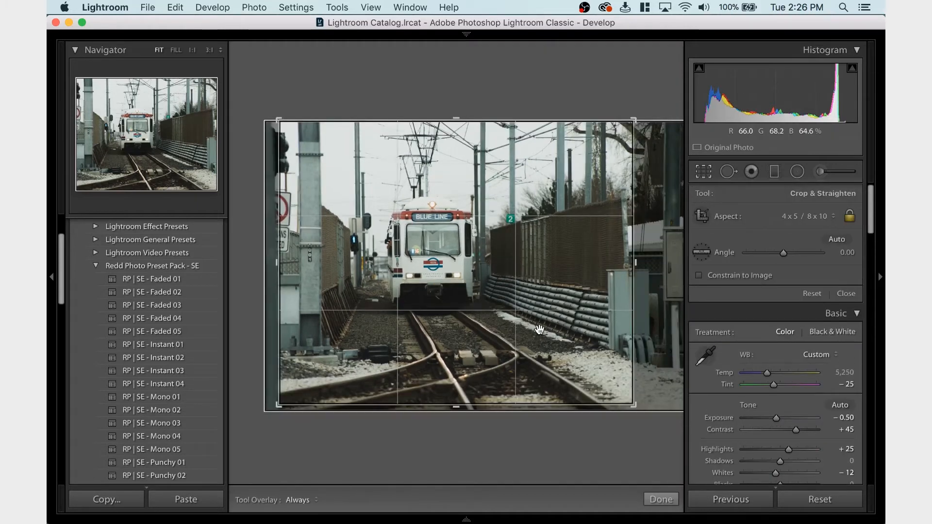
drag(539, 330, 536, 331)
key(Return)
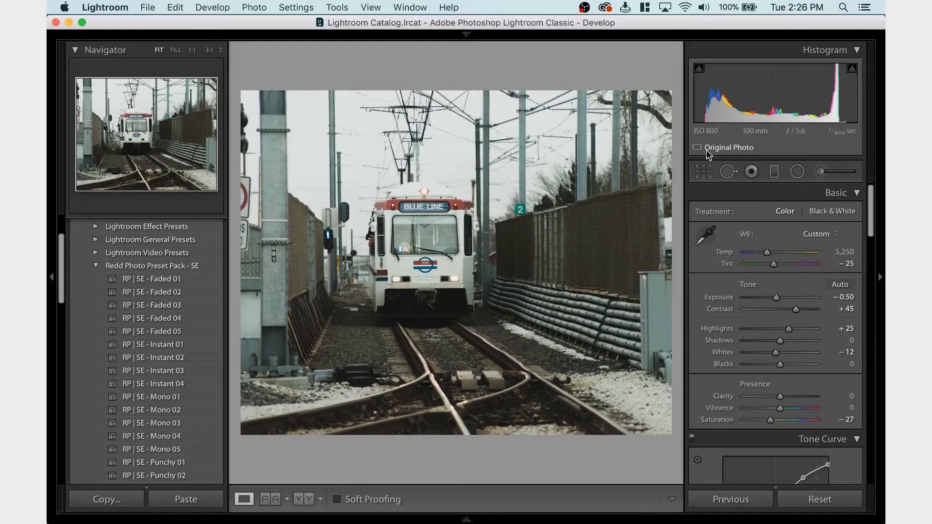
click(705, 170)
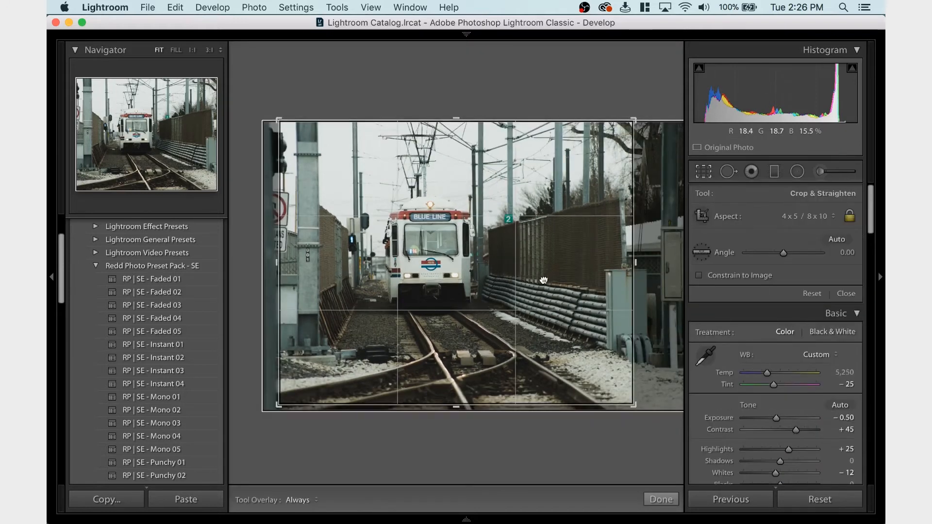
drag(544, 281, 545, 281)
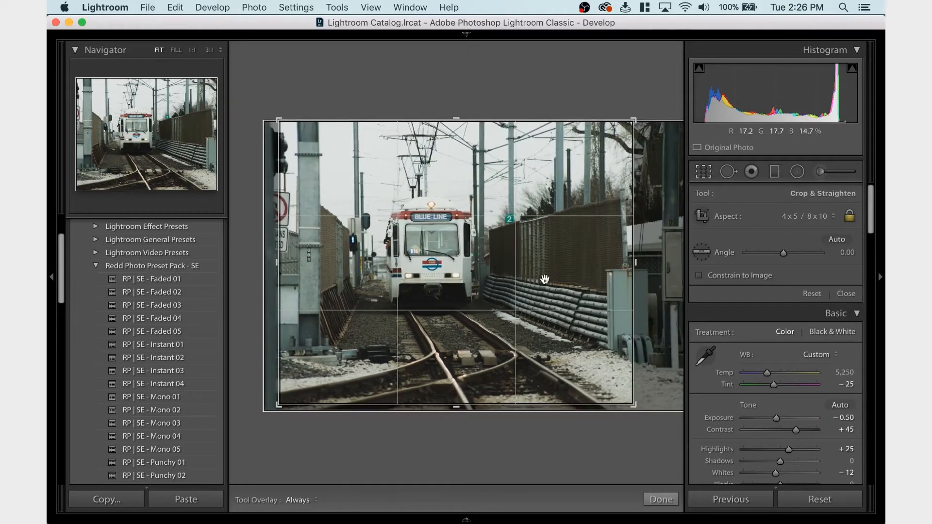
key(Return)
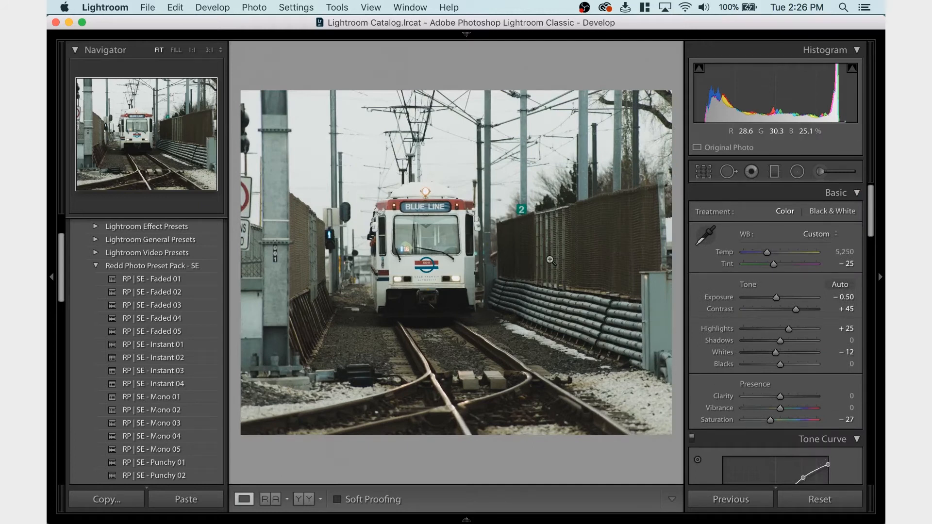
Reopen the 4 x 5 / 8 x 10 crop, shift the photo to the right within the frame, and nudge it slightly back left
click(702, 171)
drag(522, 321, 534, 327)
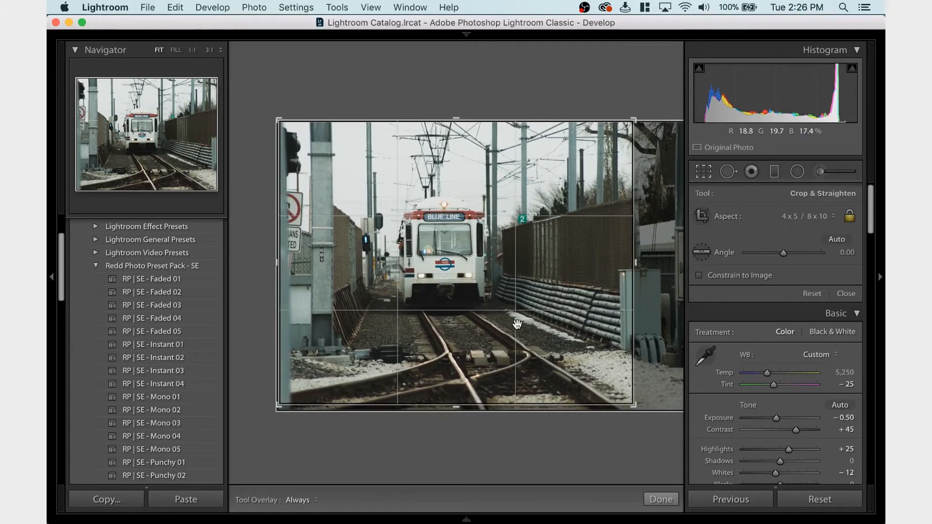
drag(468, 333, 476, 332)
key(Return)
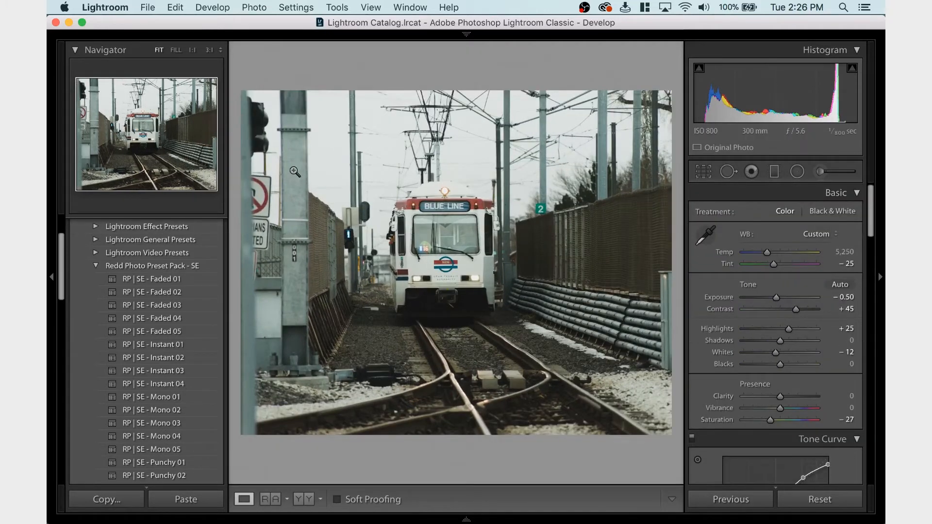
click(703, 173)
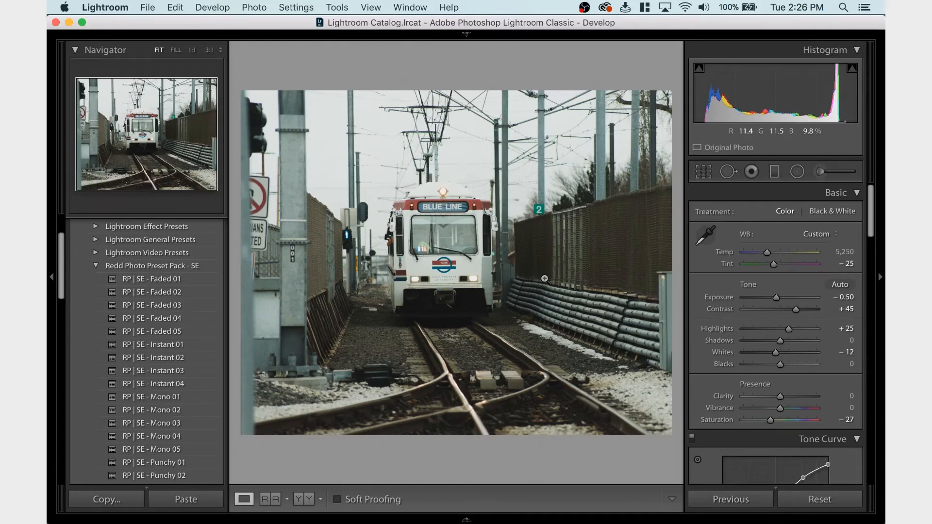
click(704, 171)
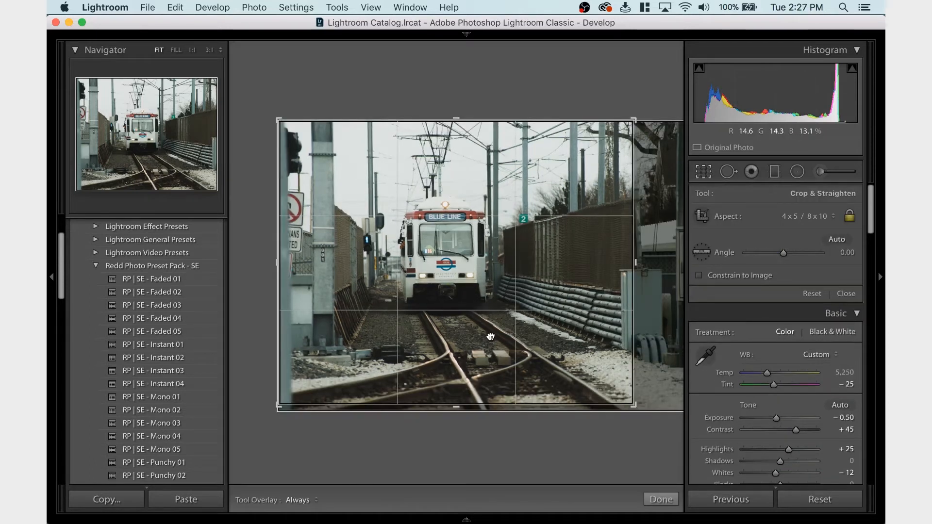
key(Return)
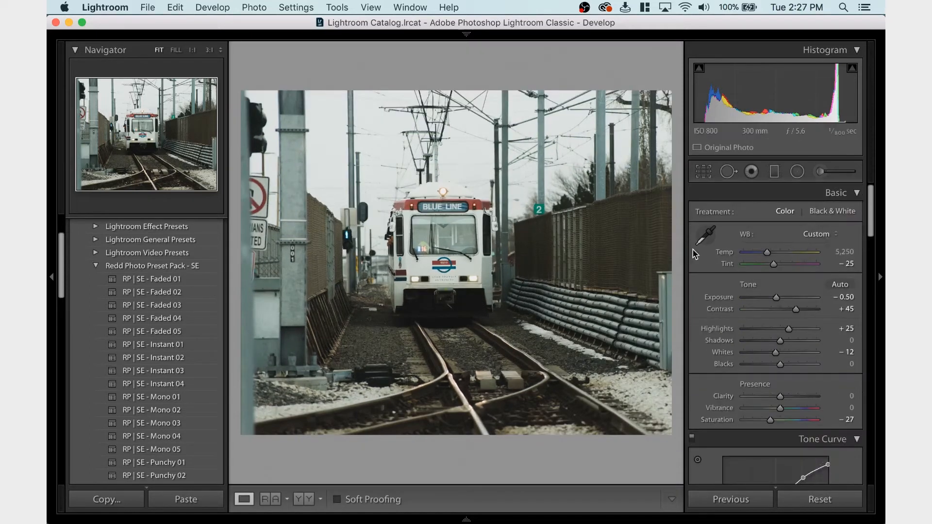
Move the photo back to the left within the 4 x 5 / 8 x 10 crop frame and apply the change
key(r)
drag(558, 242, 555, 245)
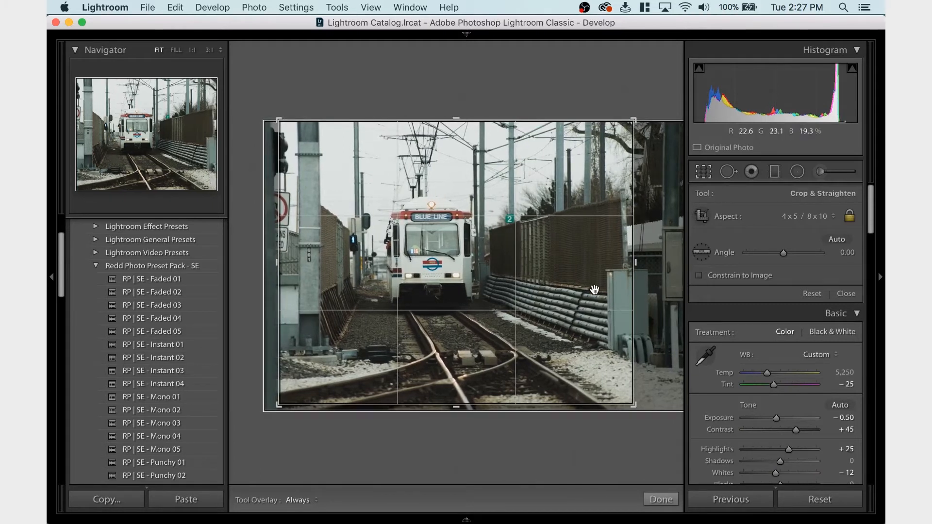
drag(594, 290, 594, 293)
key(Return)
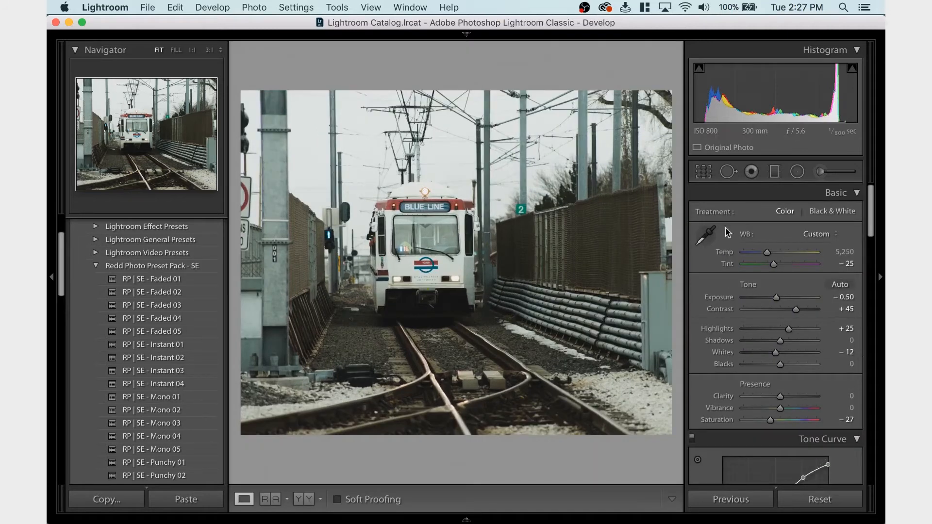
Tighten the 4 x 5 / 8 x 10 crop slightly by its lower-right corner, shift the photo slightly right, and apply it
click(702, 171)
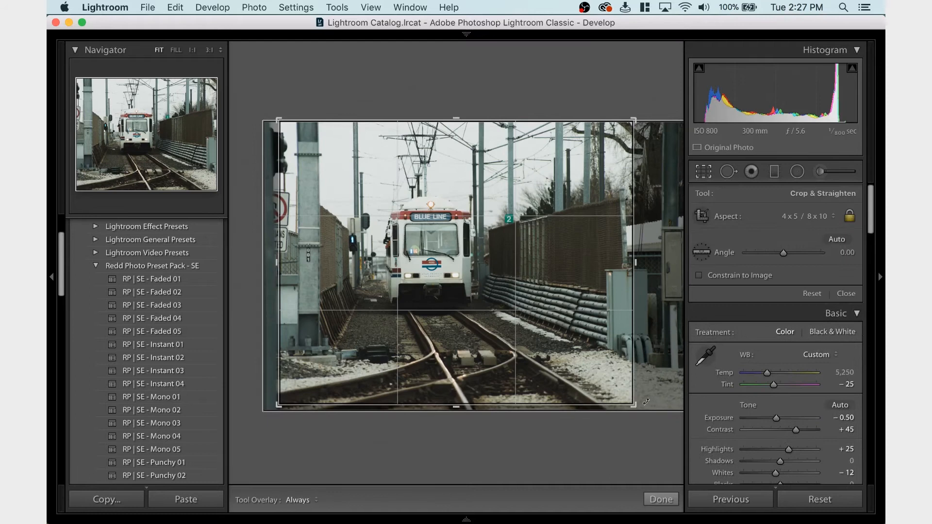
drag(636, 404, 627, 399)
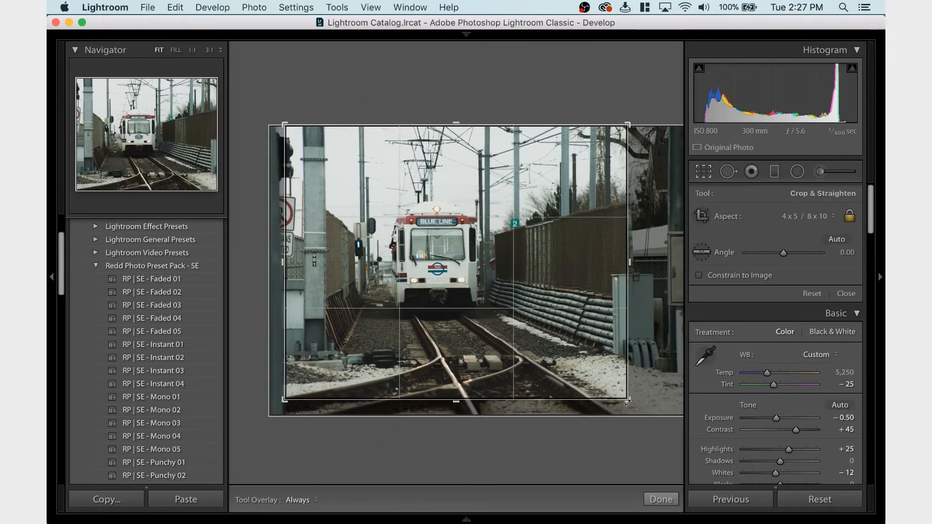
drag(578, 328, 579, 337)
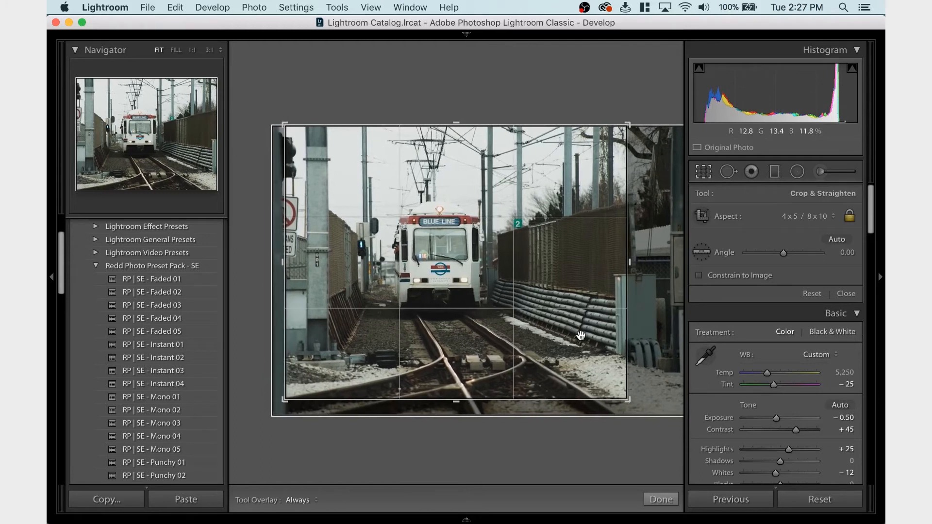
key(Return)
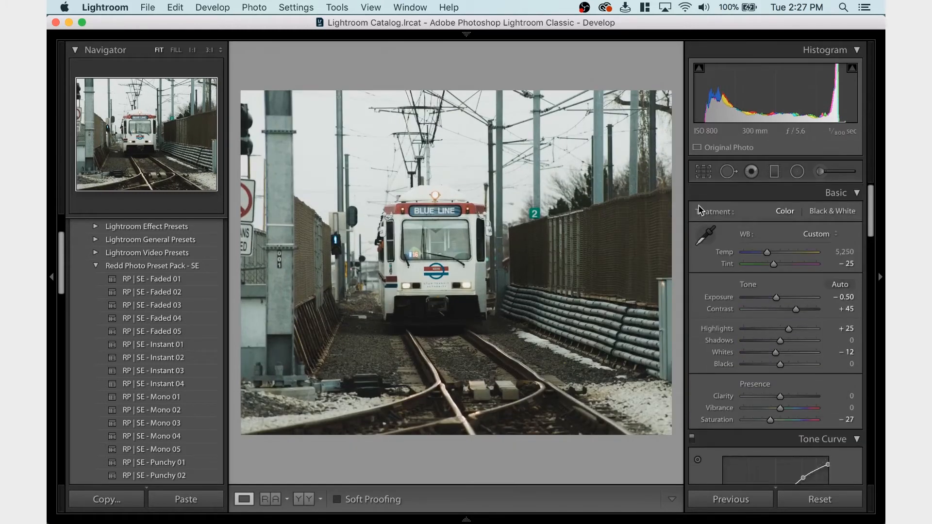
Nudge the photo marginally right within the crop, apply it, and inspect the photo's left edge at 1:1 zoom
click(703, 174)
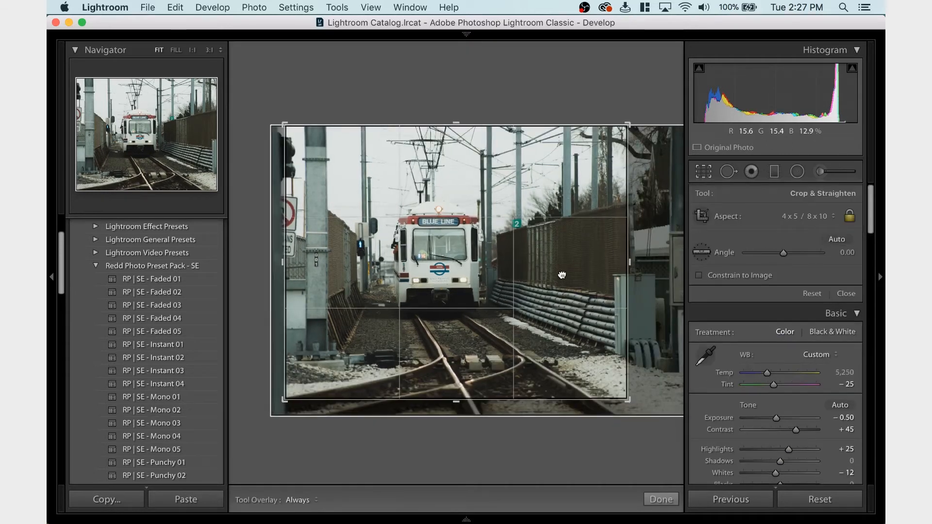
drag(561, 275, 563, 275)
key(Return)
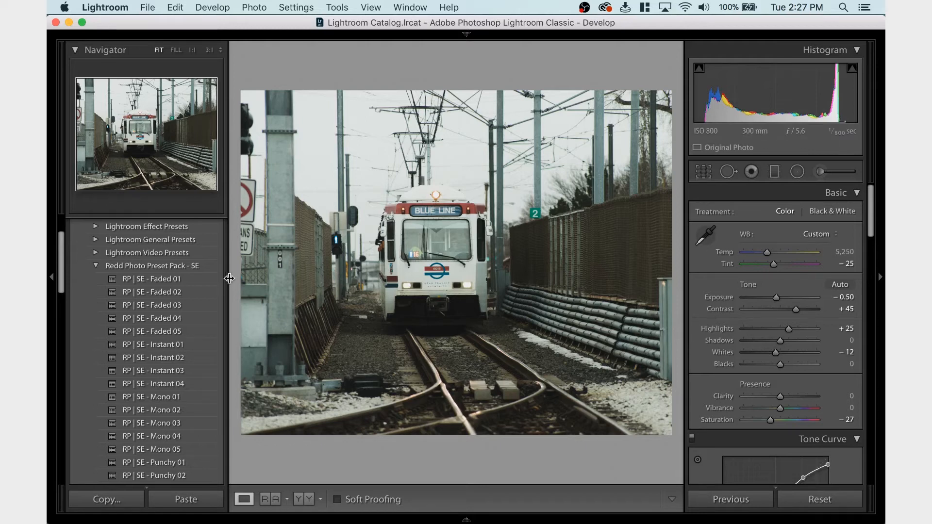
click(244, 261)
drag(254, 272, 274, 265)
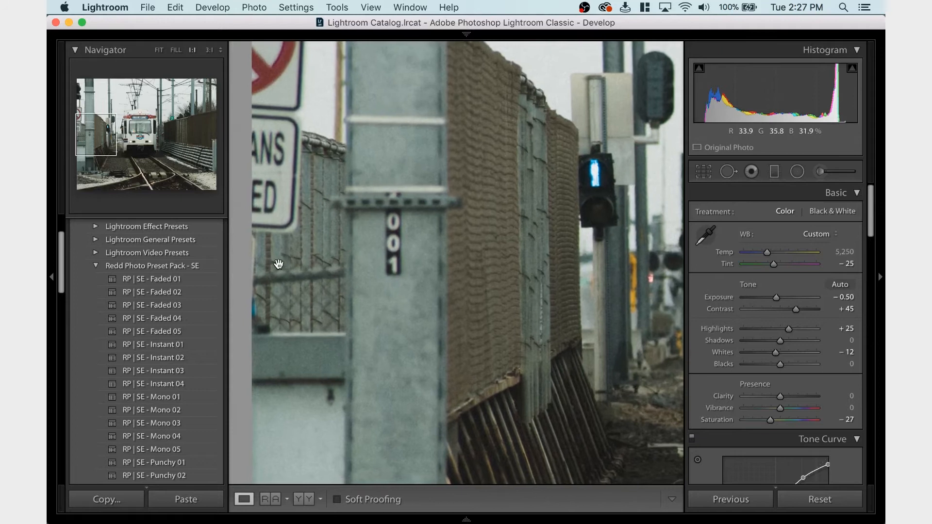
click(247, 247)
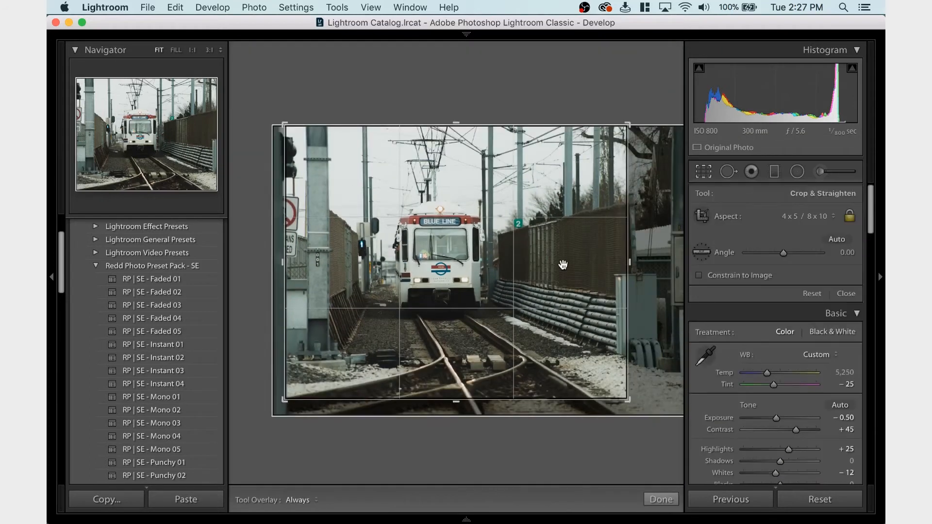
Nudge the photo marginally left within the crop frame and apply it, reopening the crop once more for a last adjustment
click(703, 172)
drag(544, 269, 544, 272)
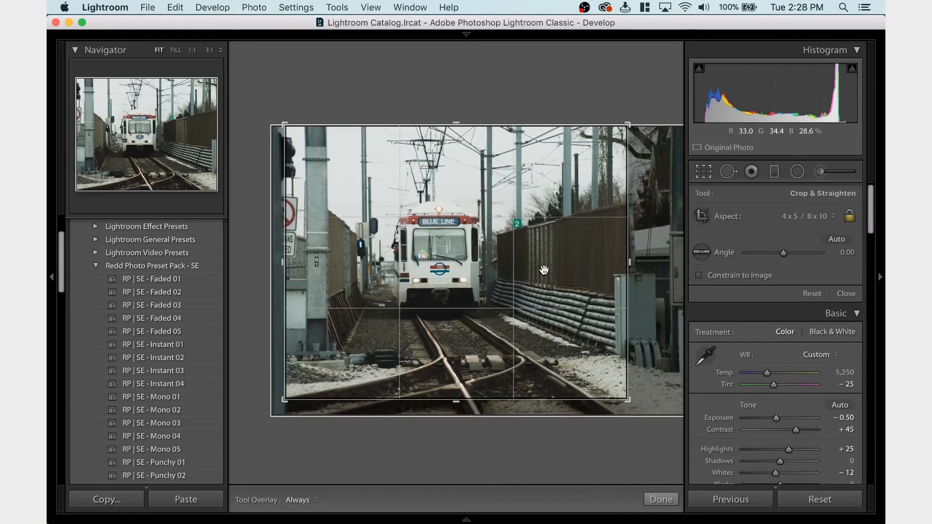
key(Return)
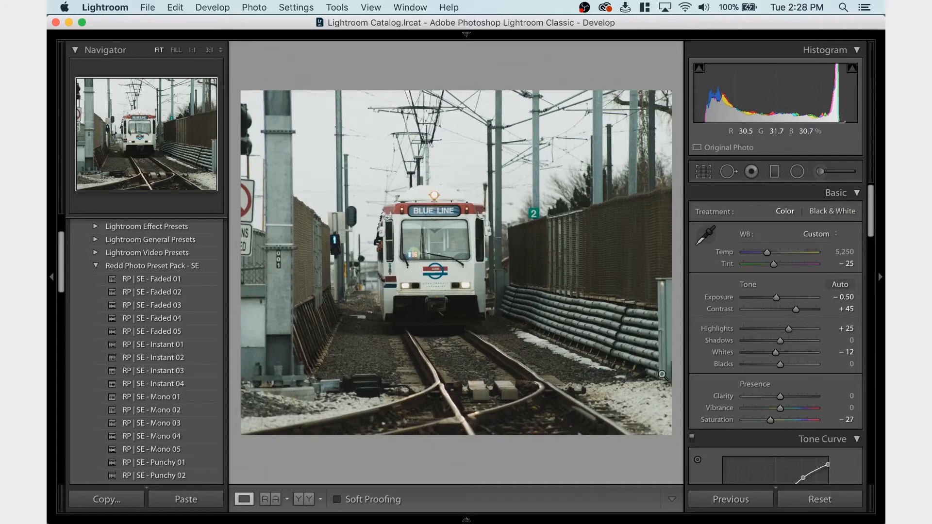
click(703, 175)
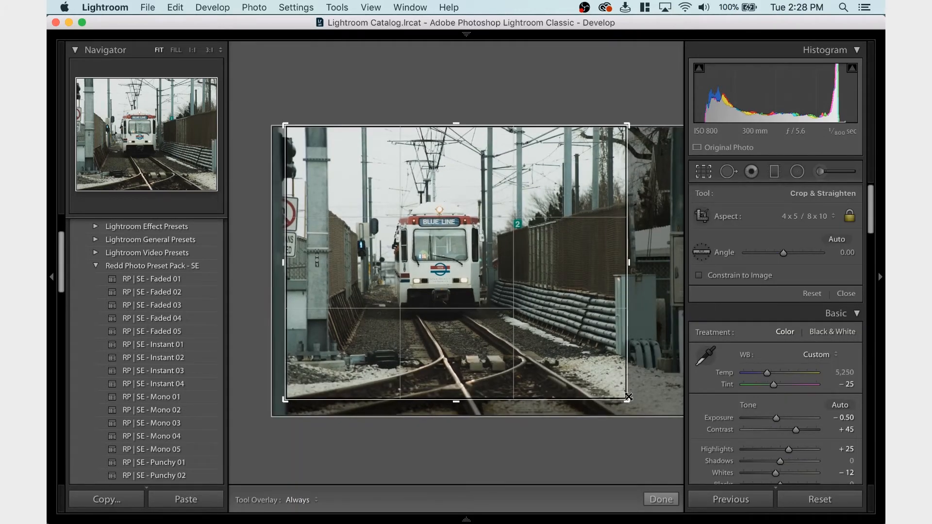
key(Return)
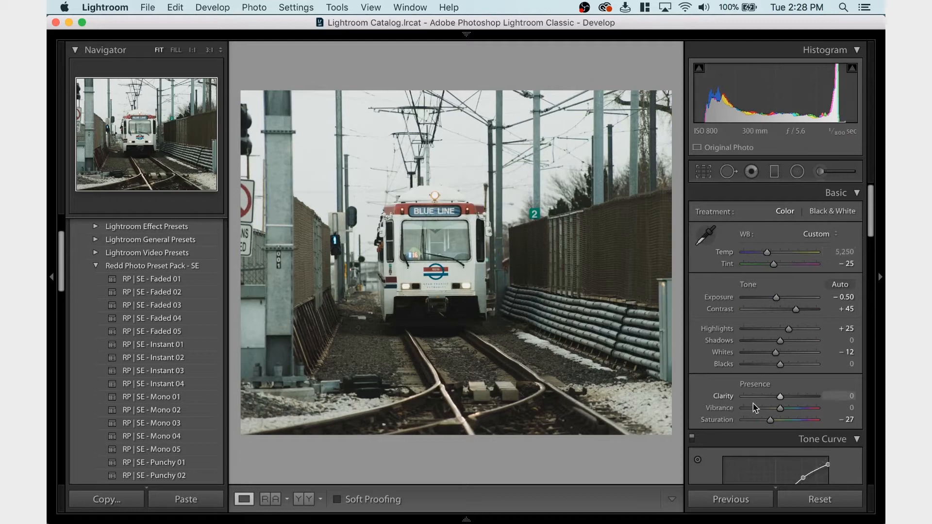
Export the photo to the Photos/Exported folder on Samsung_T5 as an sRGB JPEG at quality 100, named Date - Filename
scroll(728, 340, down, 8)
scroll(723, 354, up, 5)
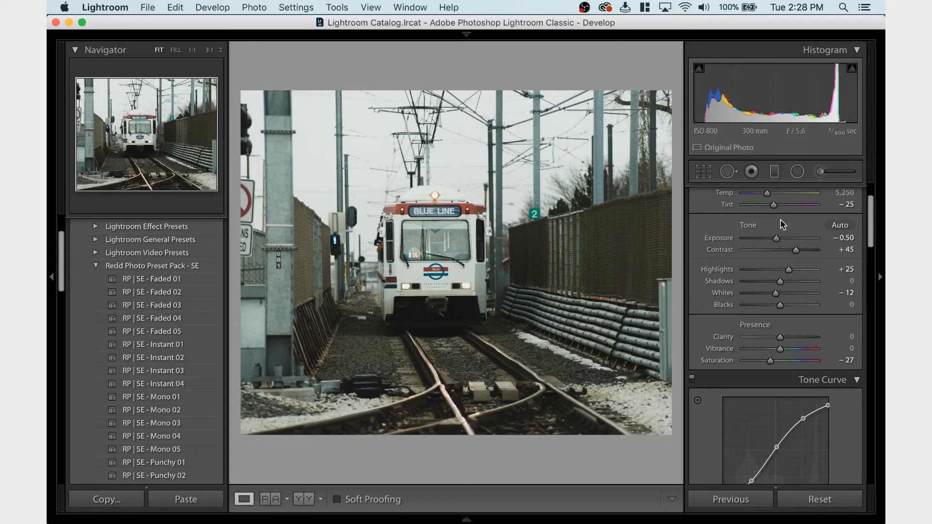
key(shift)
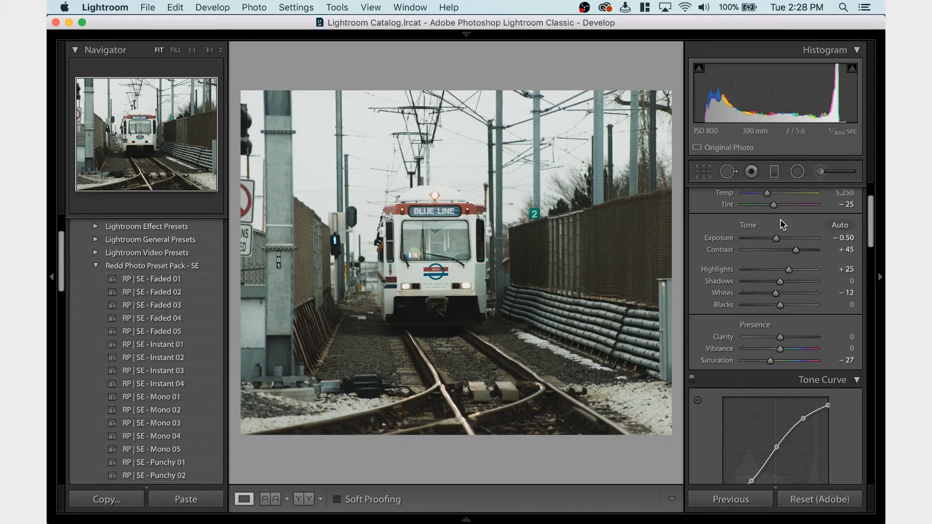
key(super+shift+e)
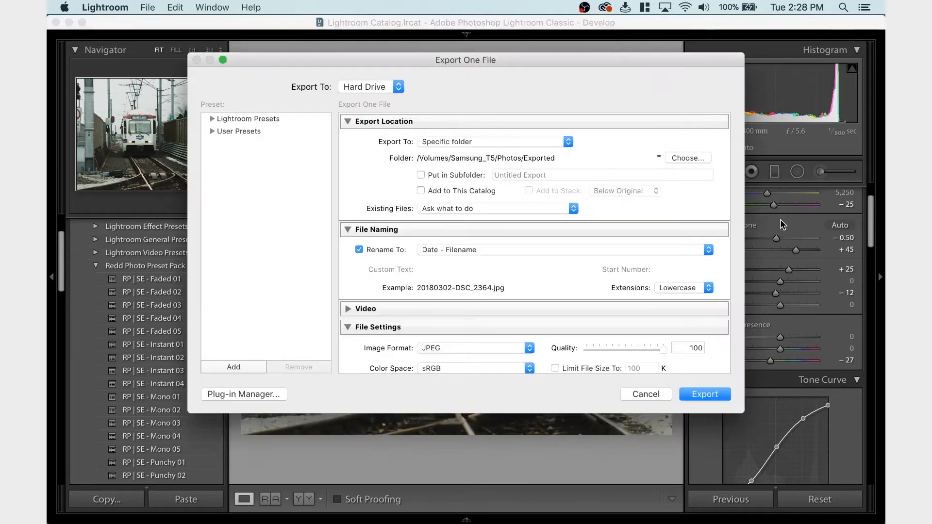
key(Return)
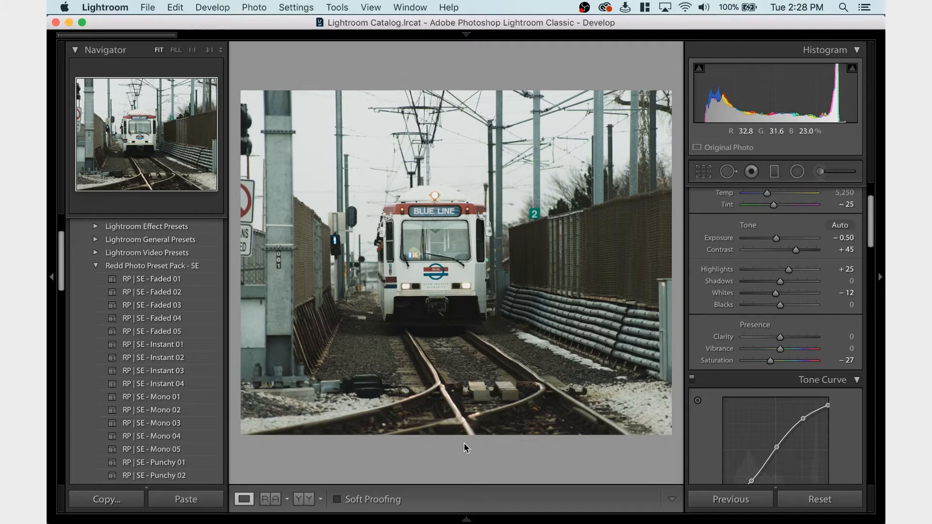
Open the closer Blue Line train photo from the filmstrip and enable its lens profile corrections with Distortion at 0
click(467, 517)
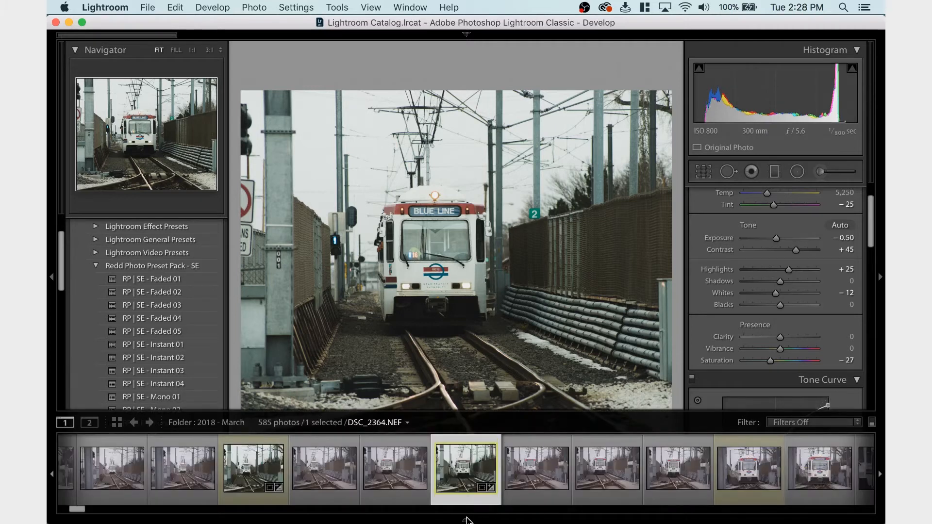
click(767, 479)
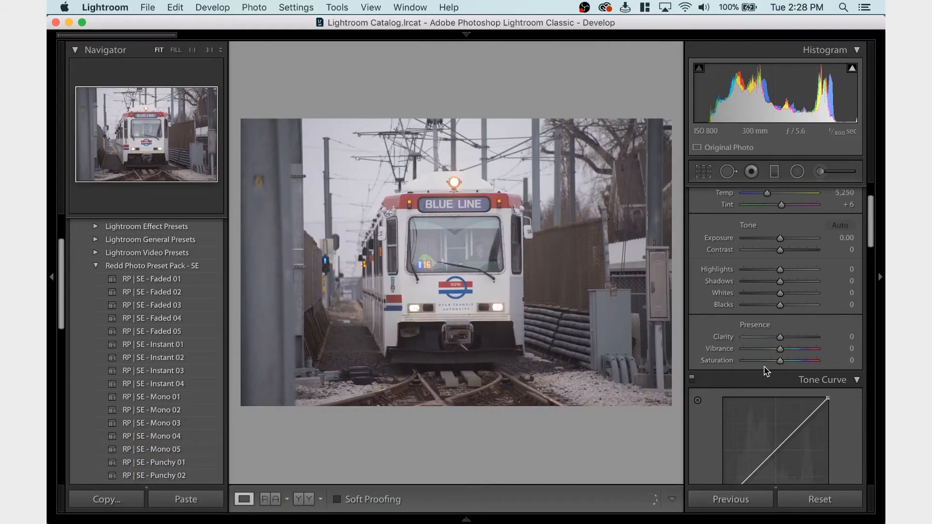
scroll(764, 371, down, 5)
scroll(764, 371, down, 6)
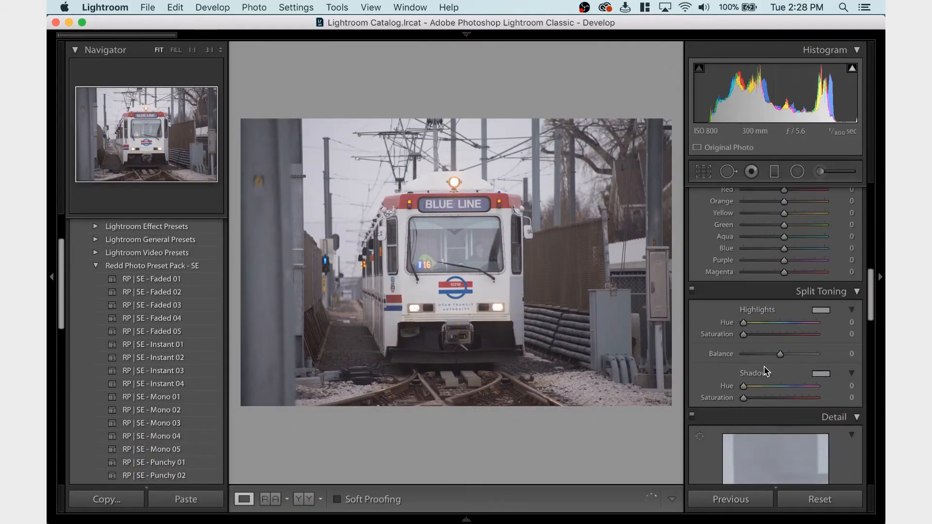
scroll(765, 372, down, 5)
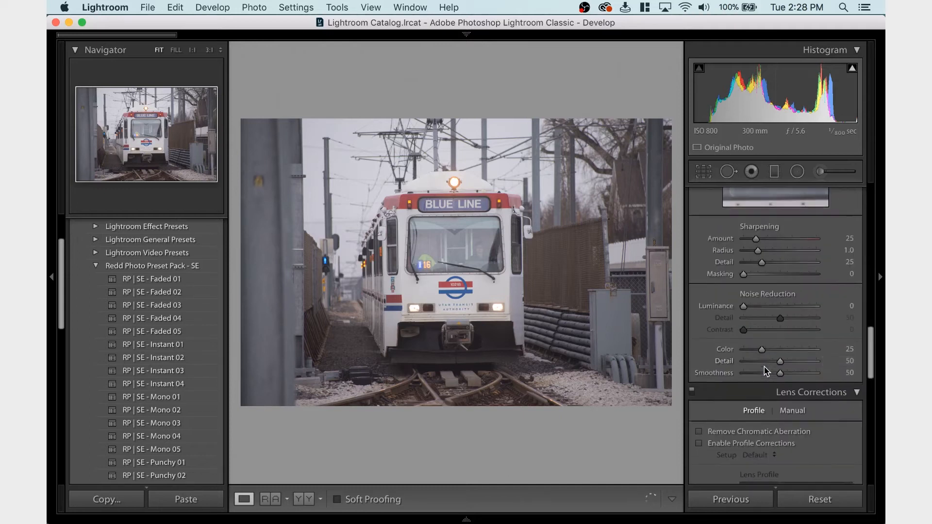
click(723, 391)
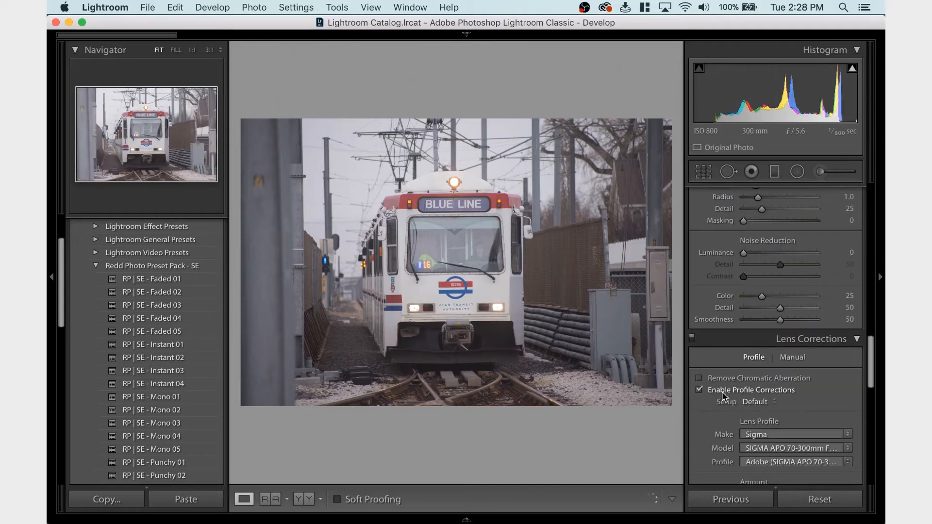
scroll(723, 400, down, 2)
drag(747, 439, 687, 438)
drag(603, 474, 550, 471)
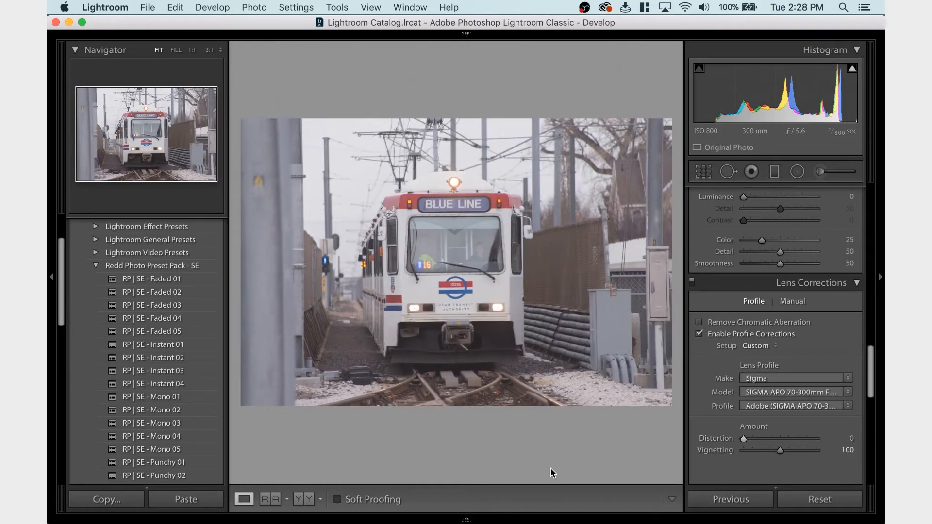
Paste the copied develop settings onto the closer train photo and set its Exposure to −0.35
key(super+z)
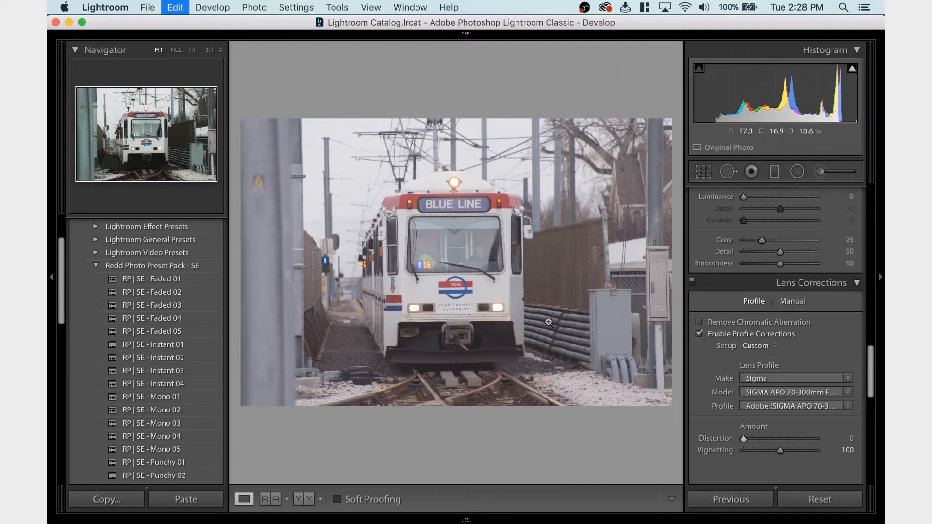
scroll(798, 323, up, 15)
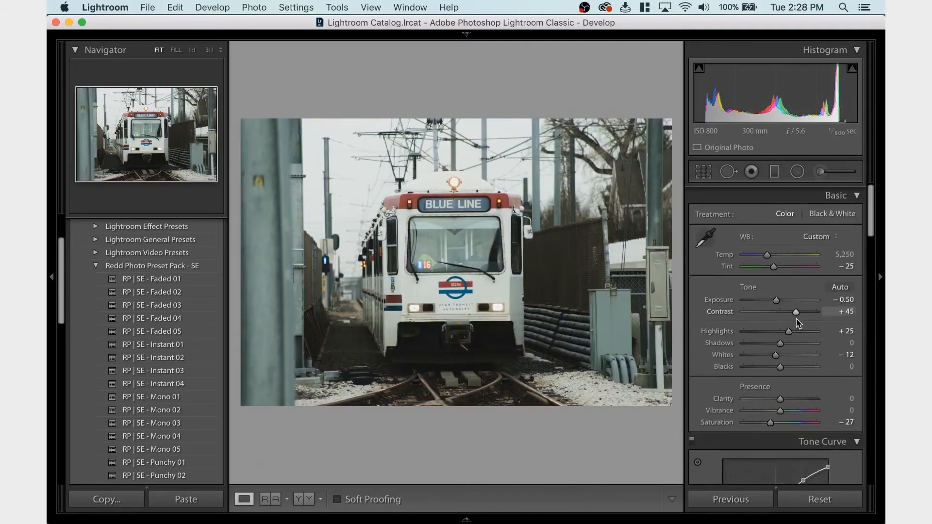
drag(776, 297, 778, 297)
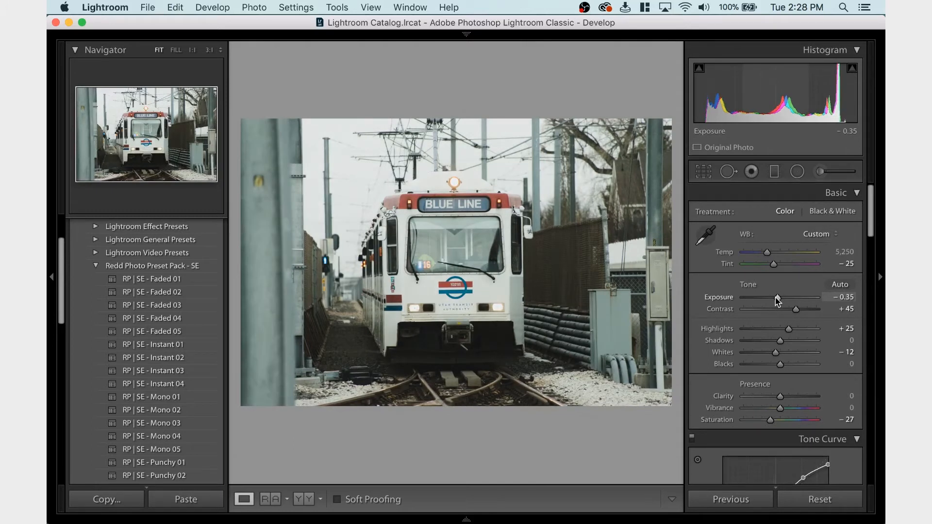
Display the HSL Luminance adjustments and examine the train's windshield at 1:1 zoom
scroll(777, 299, down, 10)
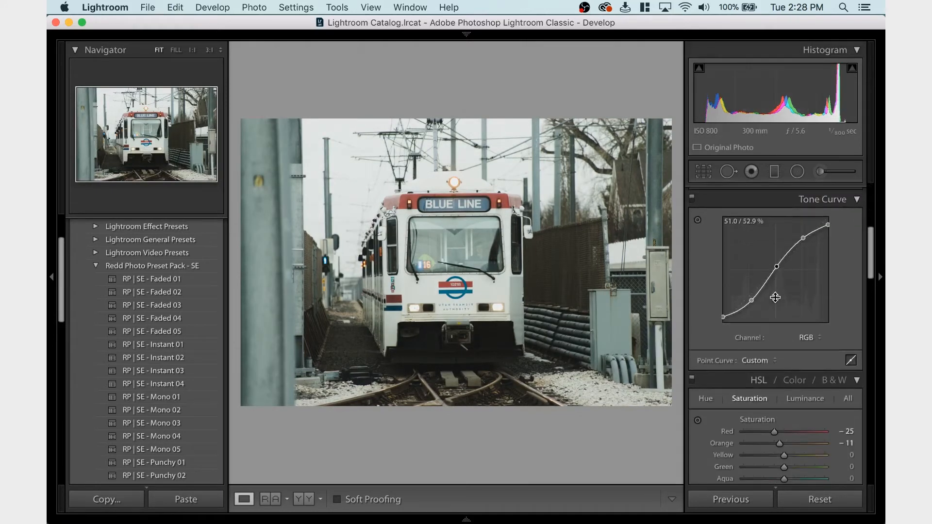
click(804, 268)
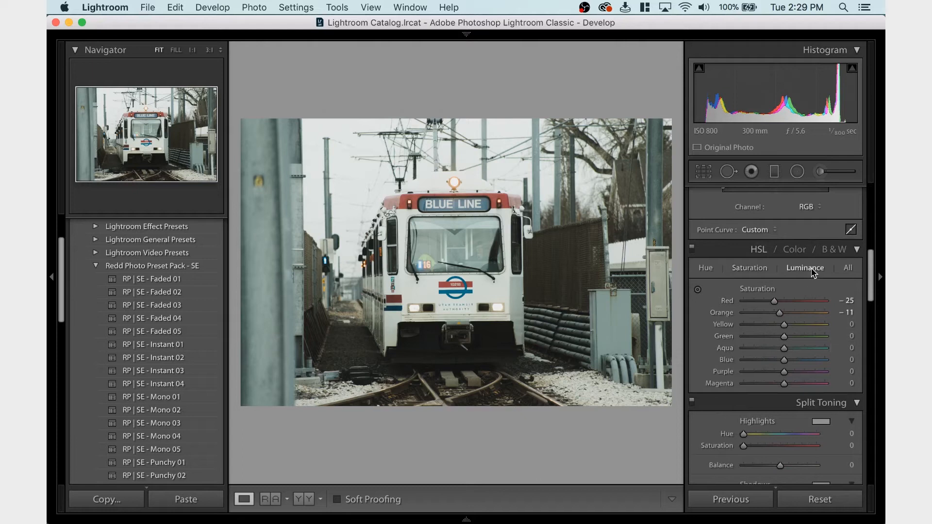
click(456, 250)
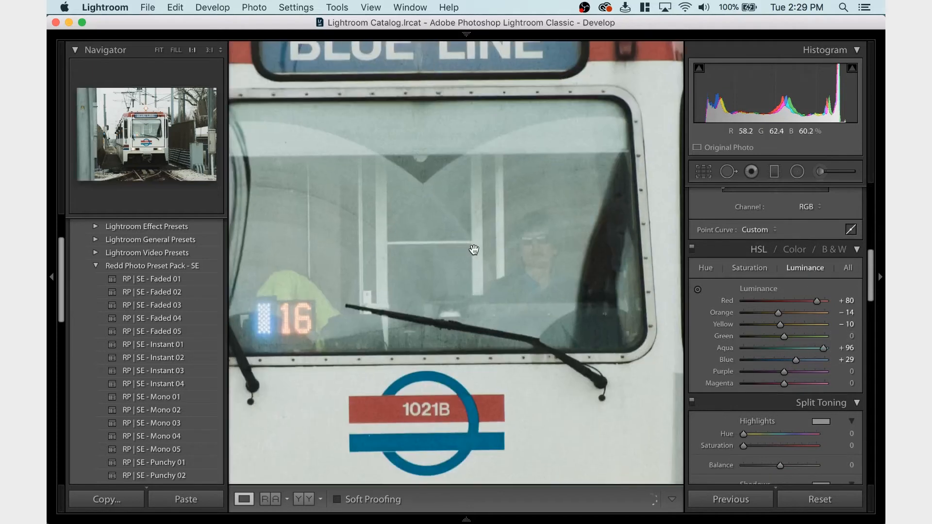
Return to the full view of the train photo and raise its HSL Blue luminance to +50
click(507, 265)
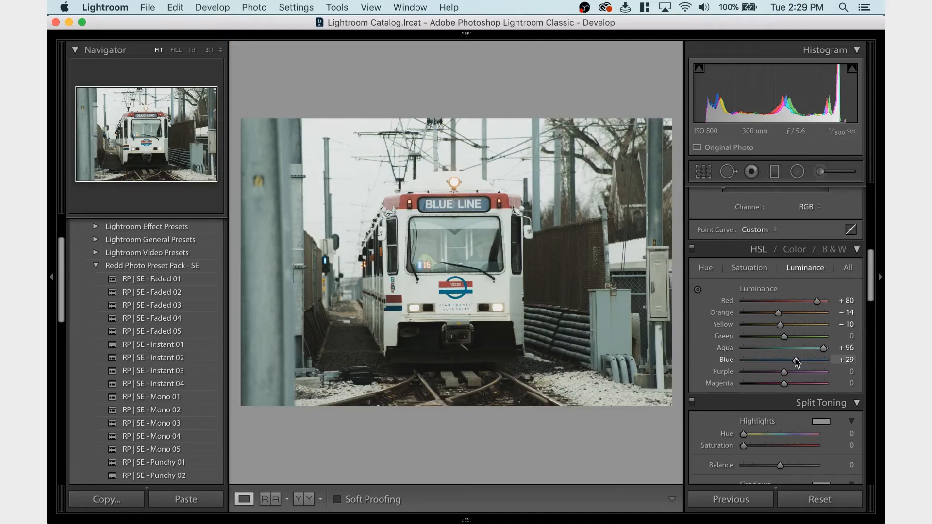
mouse_move(795, 358)
mouse_down()
mouse_move(809, 358)
mouse_move(762, 362)
mouse_move(803, 360)
mouse_up()
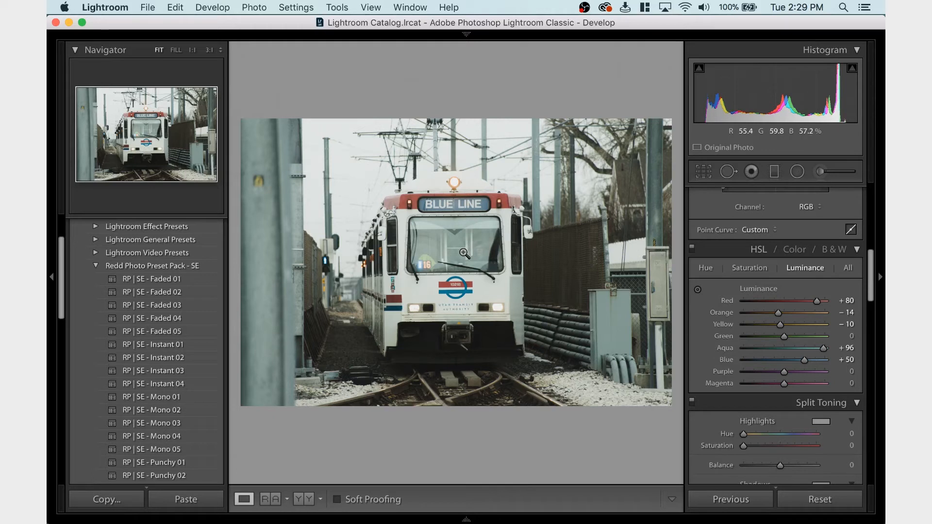
Crop the photo to the 4 x 5 / 8 x 10 aspect ratio, shifting the image slightly sideways inside the frame
click(703, 171)
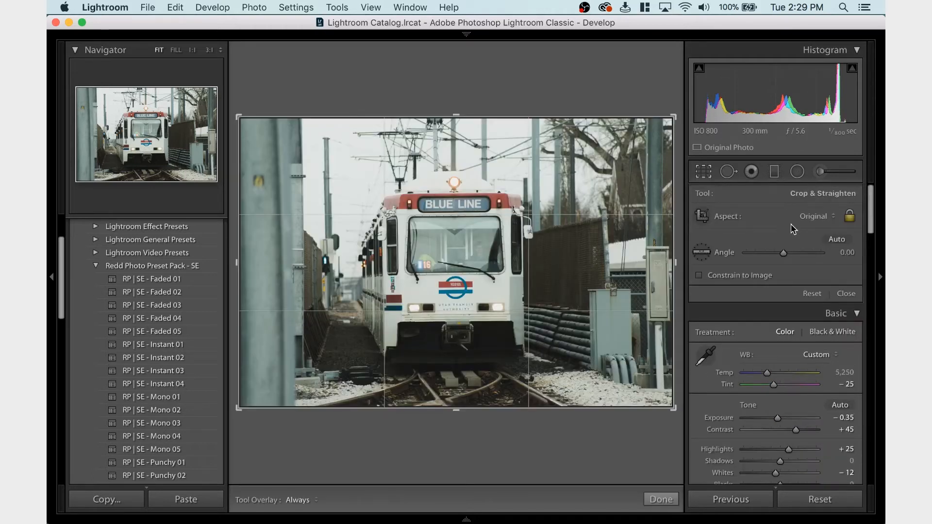
click(812, 215)
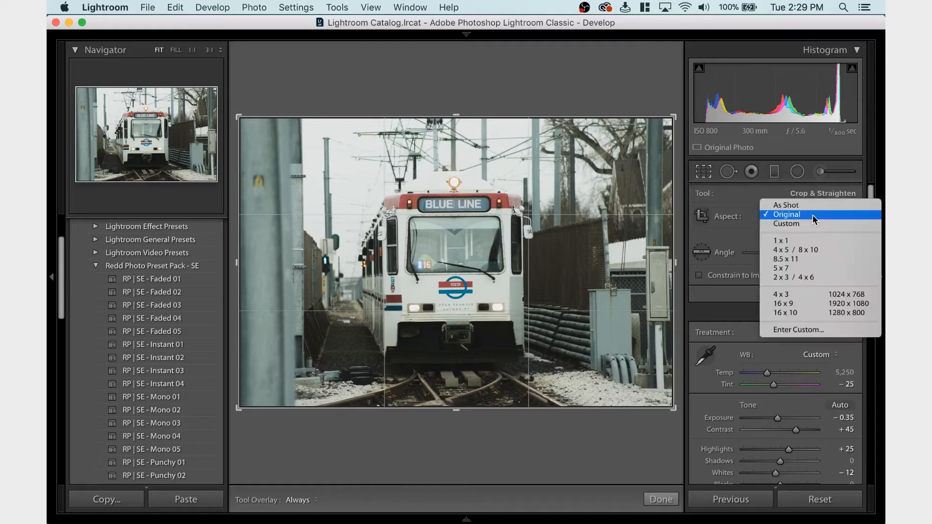
click(804, 250)
drag(613, 283, 623, 282)
key(Return)
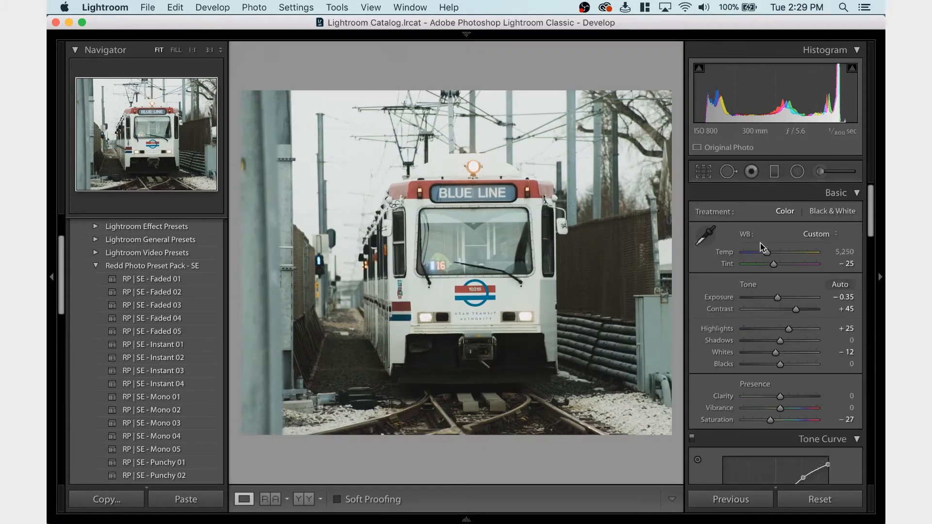
Compare the lens profile's Distortion amount at 100 and at 0 on the cropped photo
scroll(729, 359, down, 10)
scroll(729, 359, down, 10)
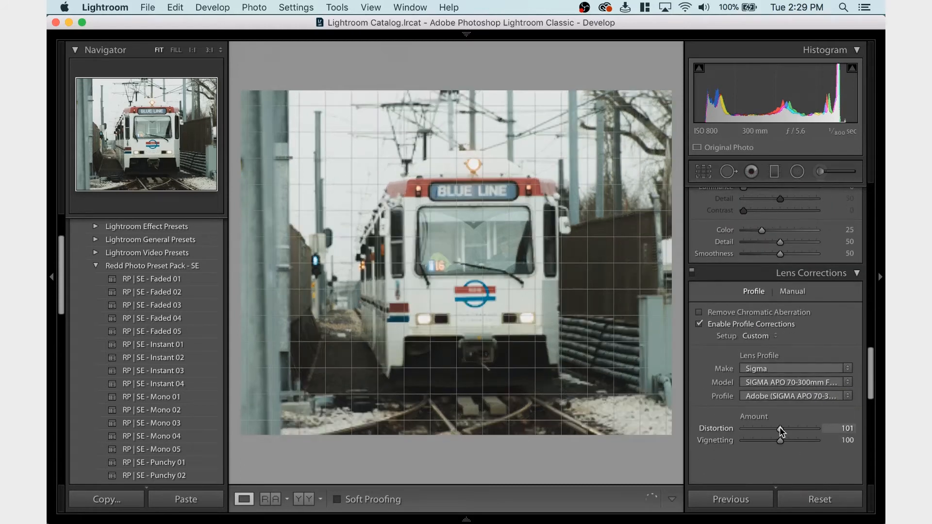
click(846, 429)
text(100)
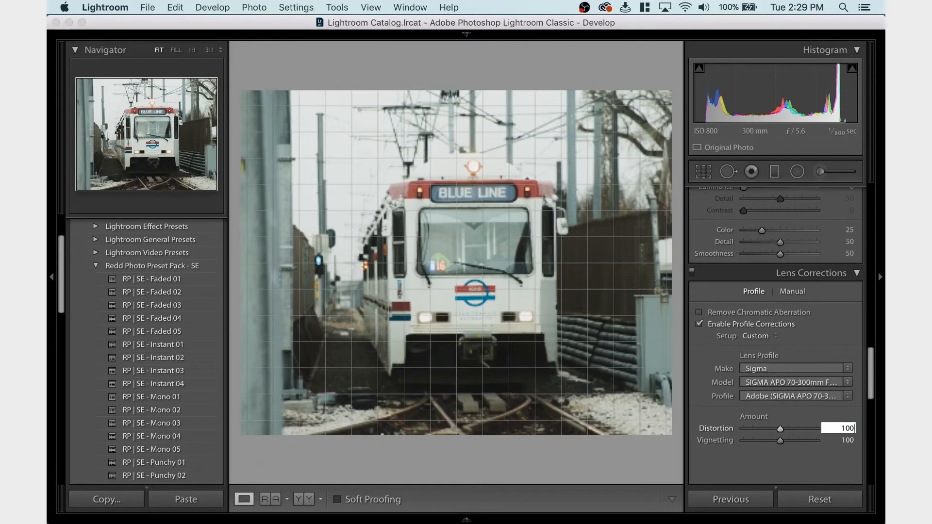
key(Return)
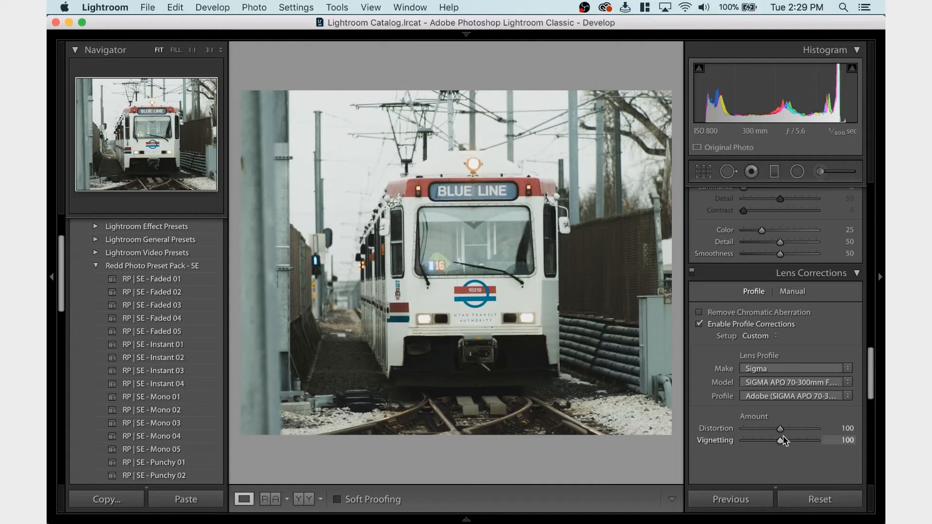
drag(780, 429, 750, 429)
double_click(705, 427)
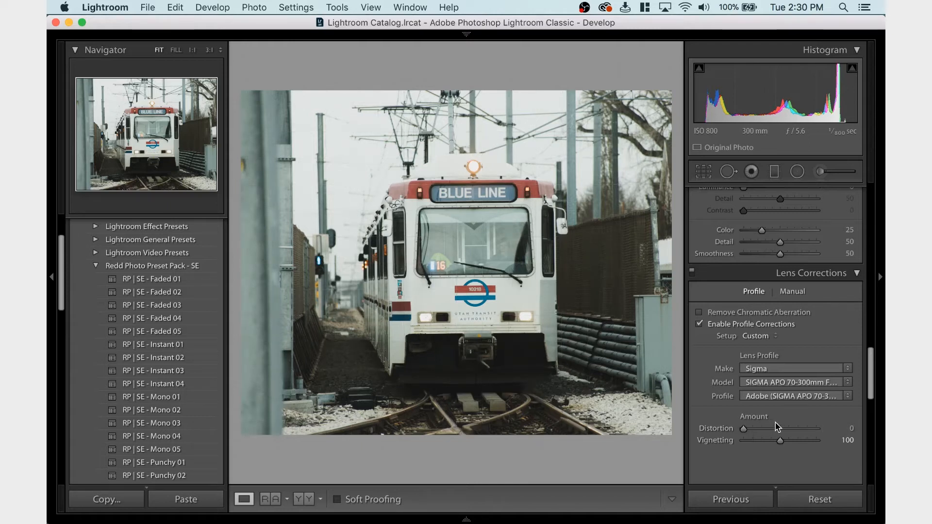
drag(743, 429, 780, 430)
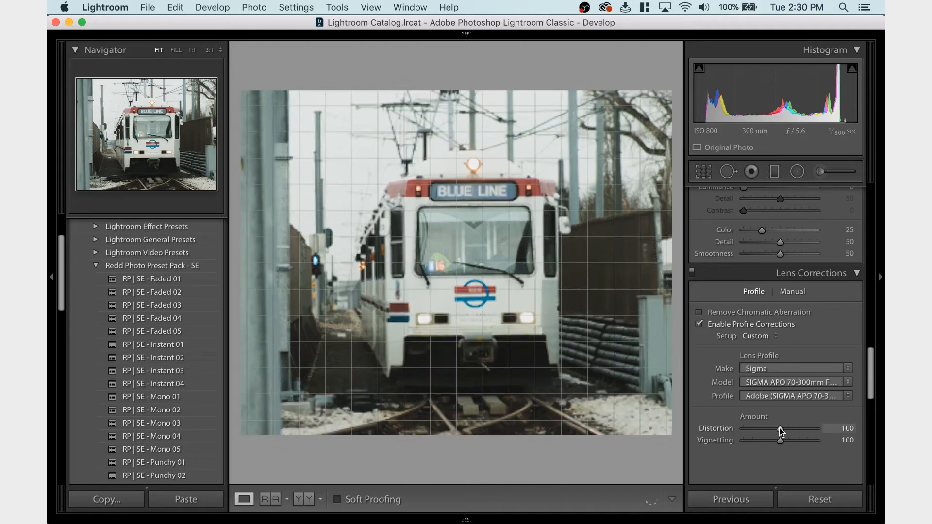
Recrop the photo at the 2 x 3 / 4 x 6 aspect ratio, enlarging the frame while trimming a thin strip from its upper and right-hand edges
click(704, 176)
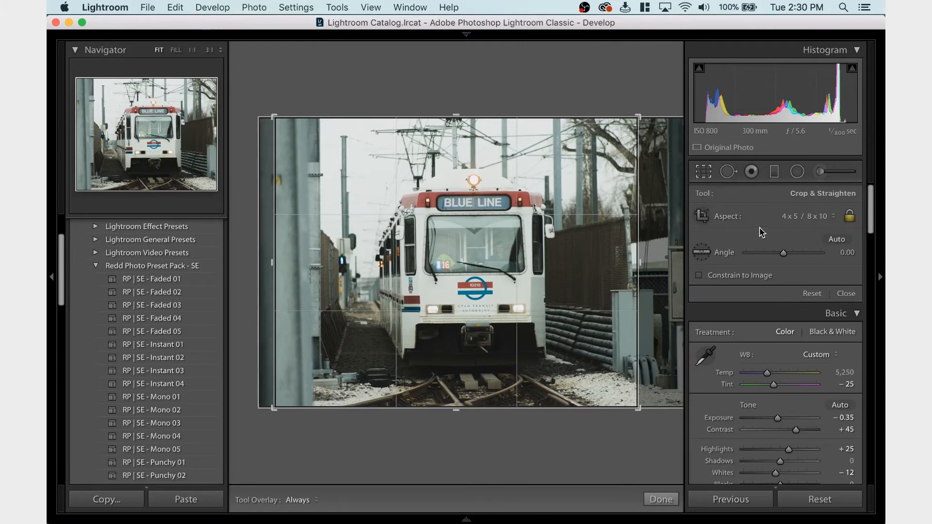
click(805, 216)
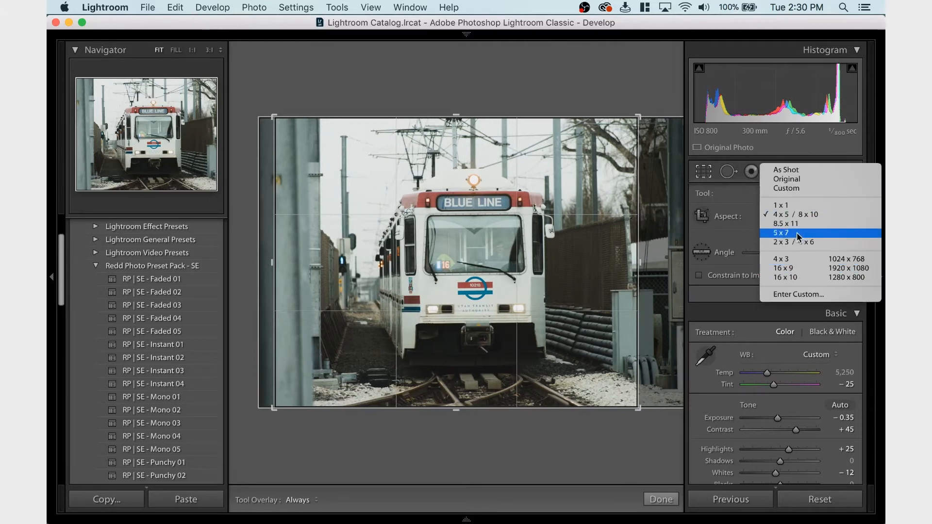
click(796, 242)
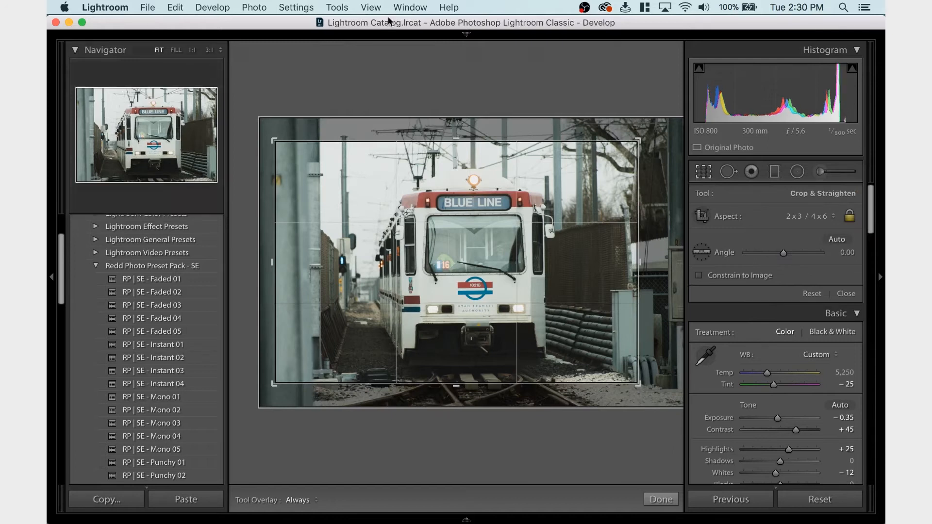
drag(272, 140, 248, 108)
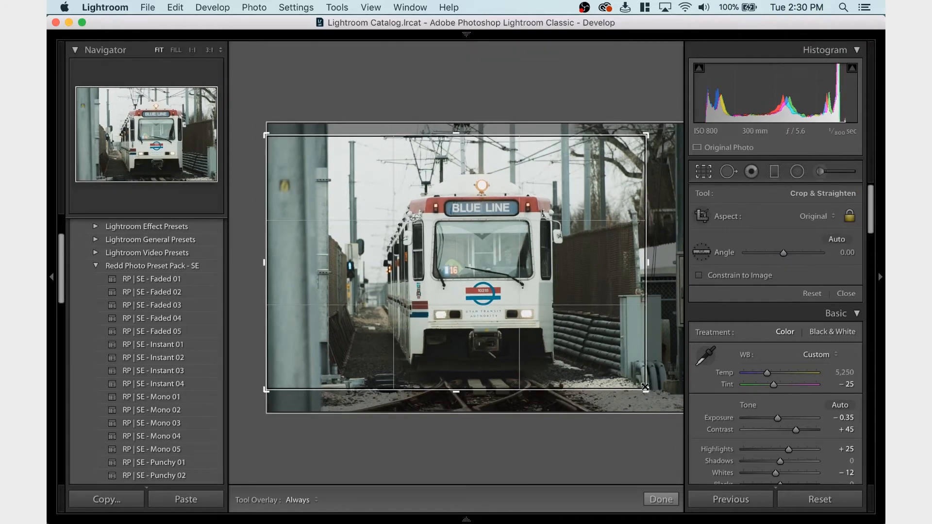
drag(644, 387, 661, 394)
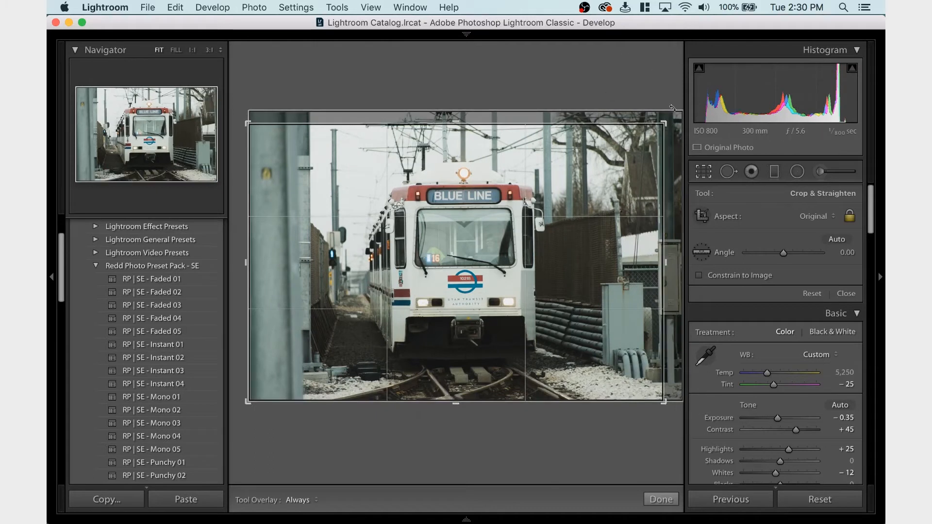
drag(672, 107, 669, 126)
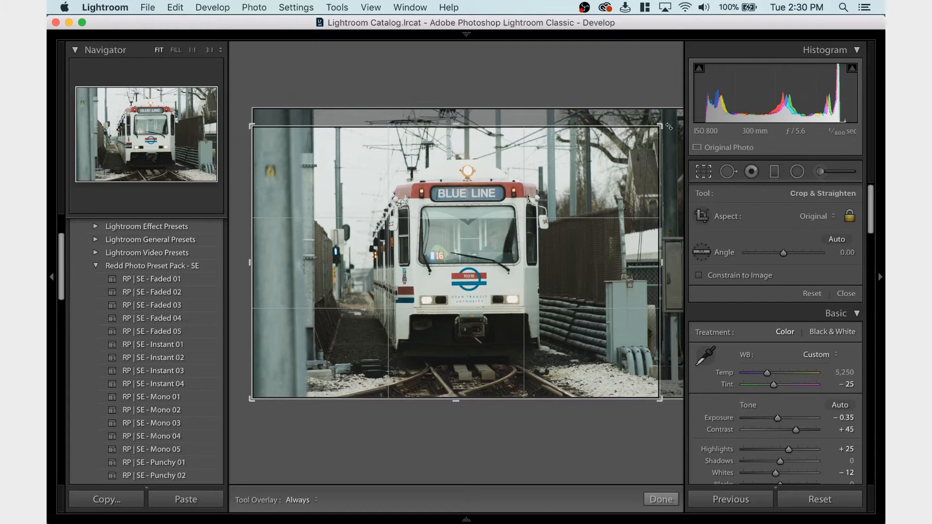
key(Return)
Reposition the photo within its crop to centre the train horizontally, nudge the image slightly downward and apply the crop
click(699, 178)
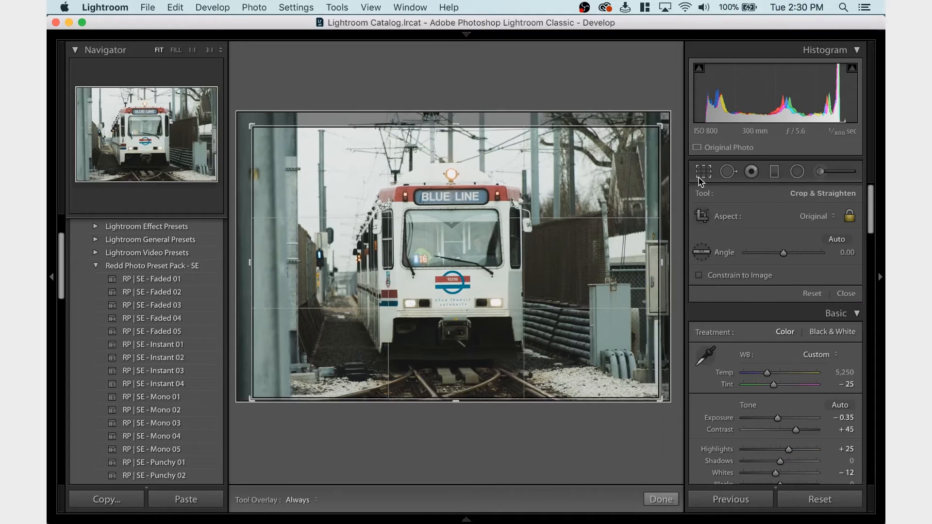
click(700, 180)
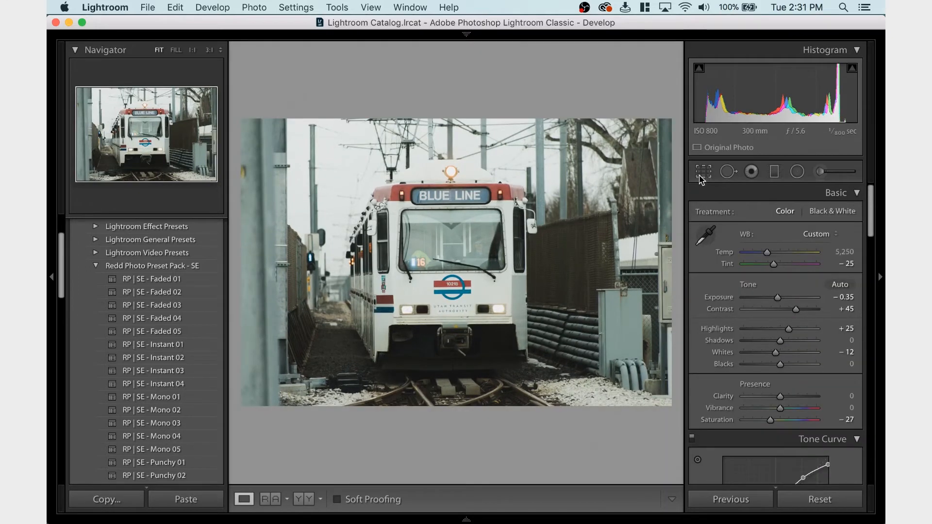
click(701, 180)
click(701, 179)
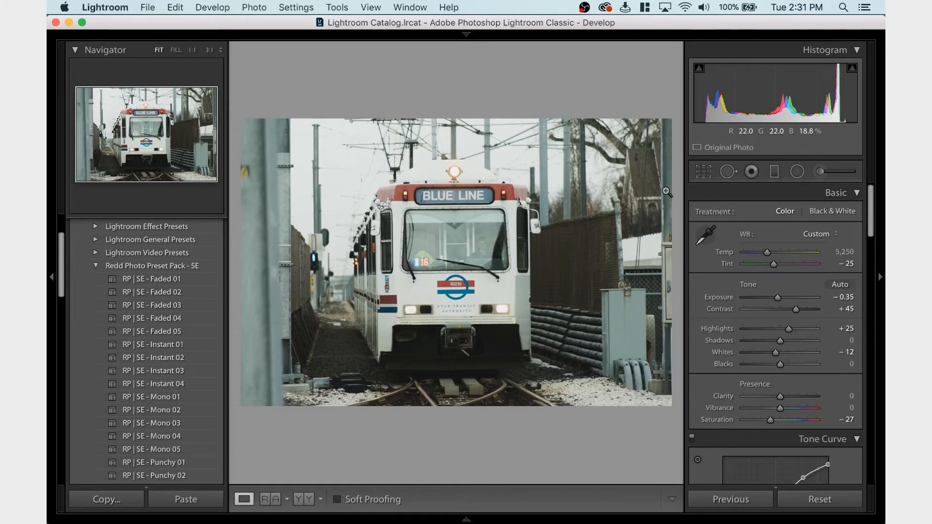
click(703, 172)
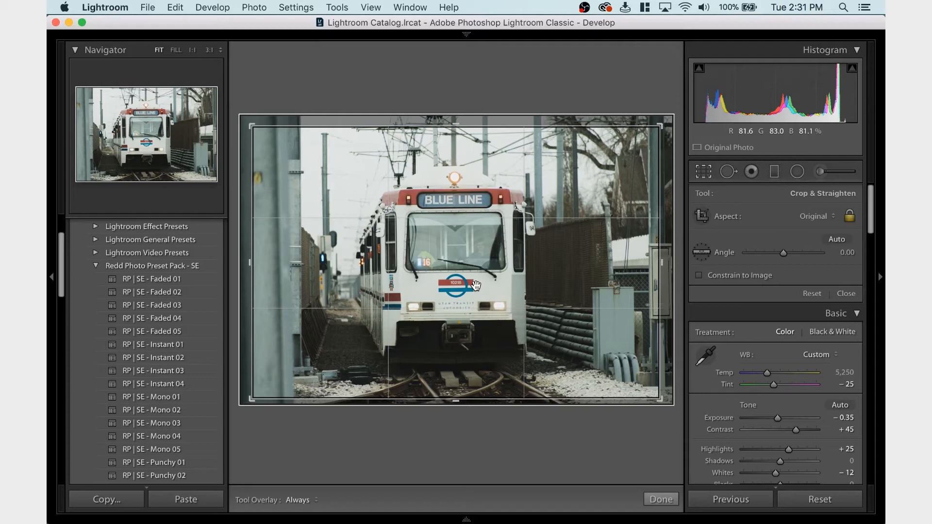
key(Down)
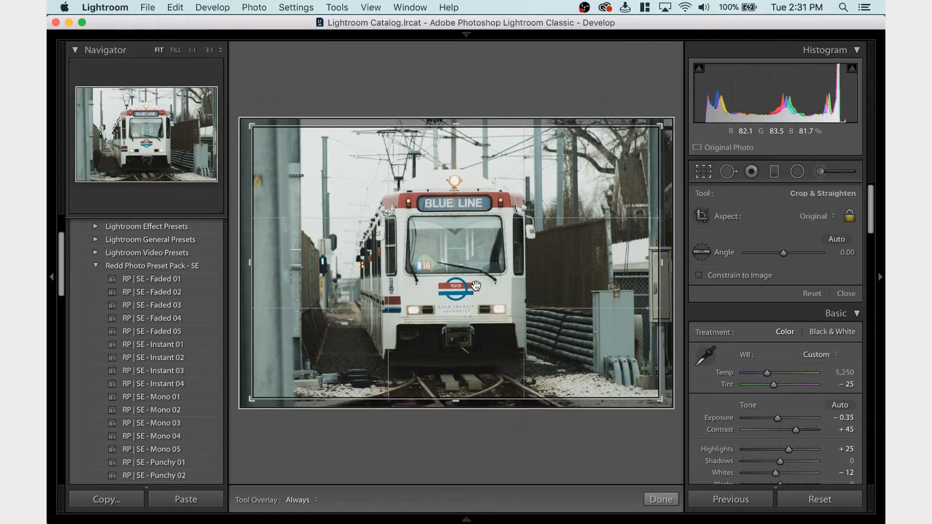
key(Return)
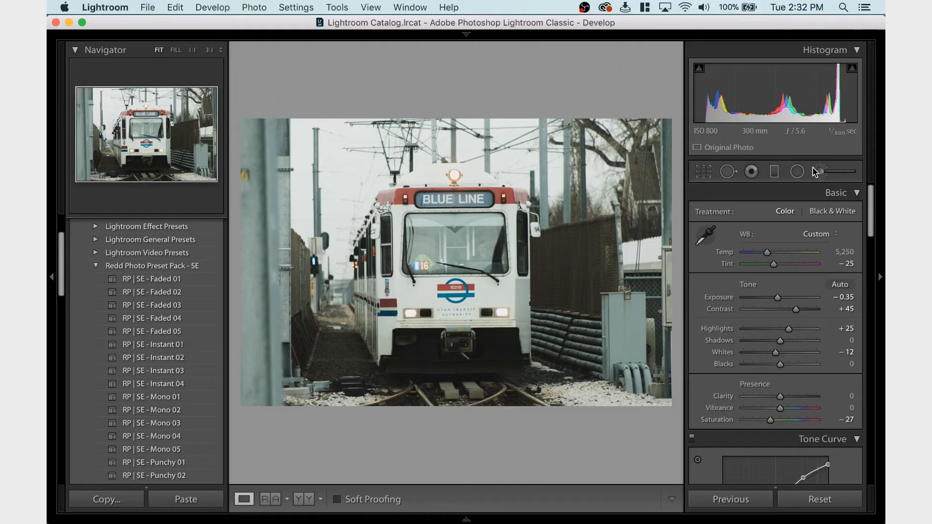
Try a small increase of the HSL Aqua saturation and undo it
scroll(750, 335, down, 1)
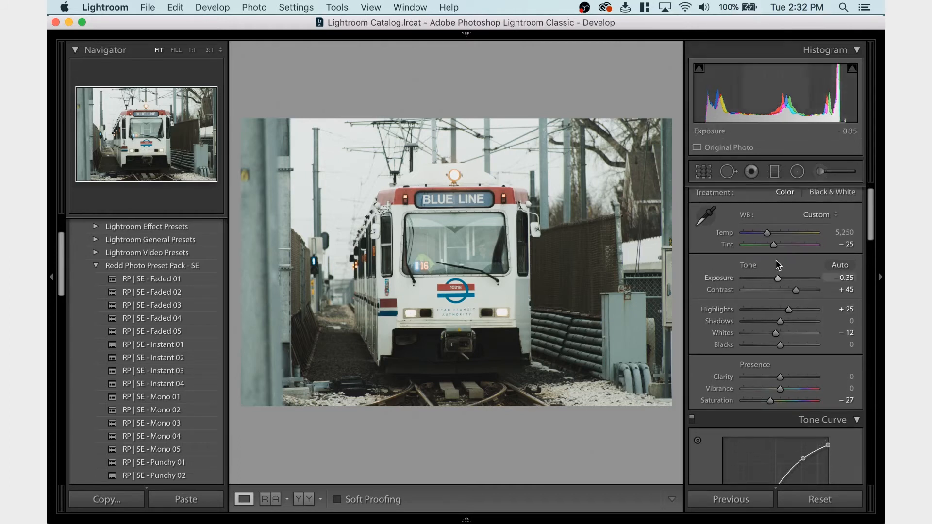
scroll(782, 249, down, 12)
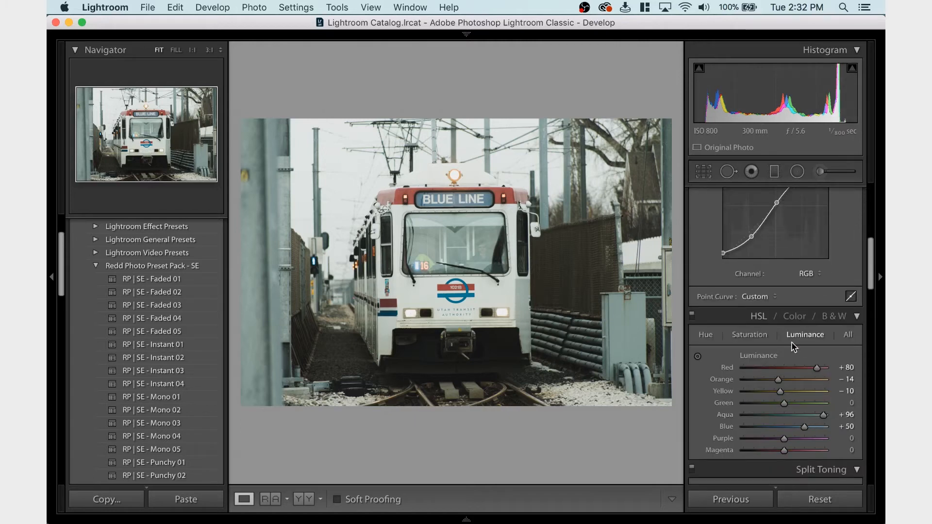
click(759, 339)
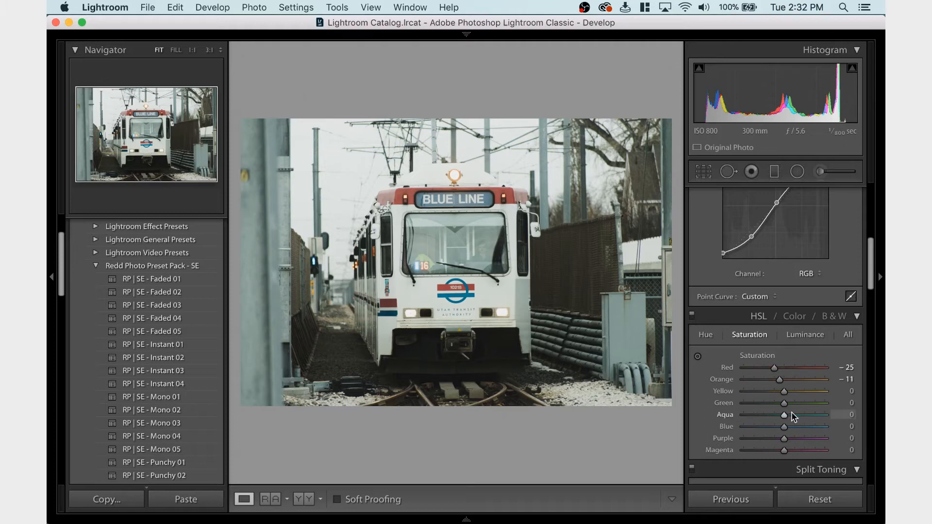
drag(784, 415, 792, 414)
key(super+z)
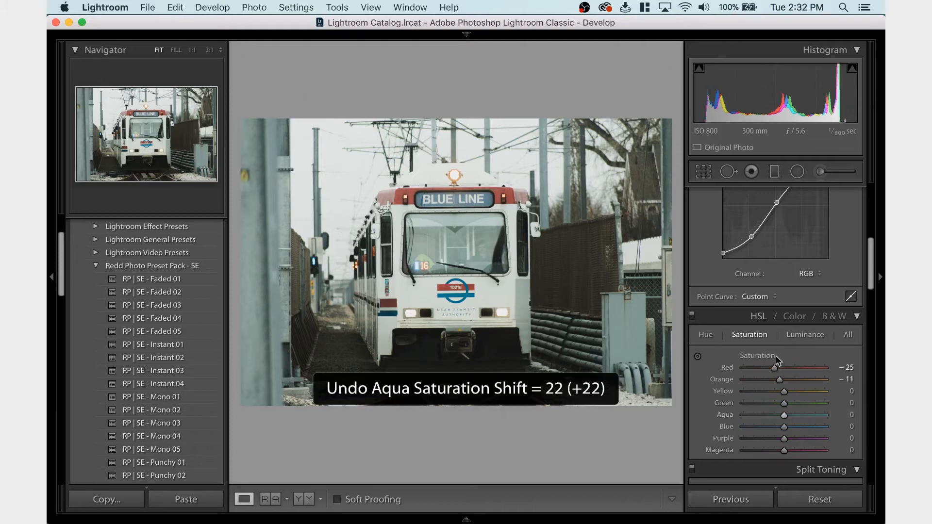
Set the HSL Green luminance to +100 and check the train's windshield at 1:1 zoom
click(801, 335)
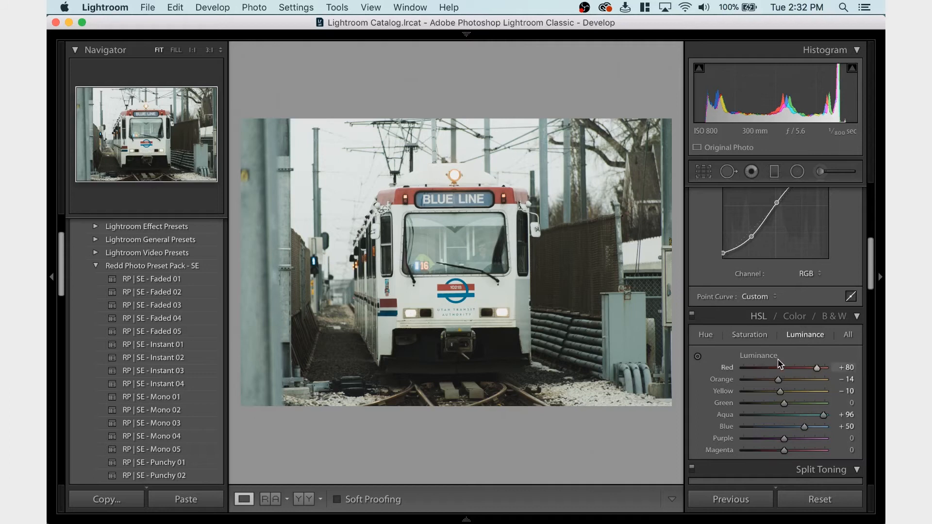
drag(784, 403, 831, 406)
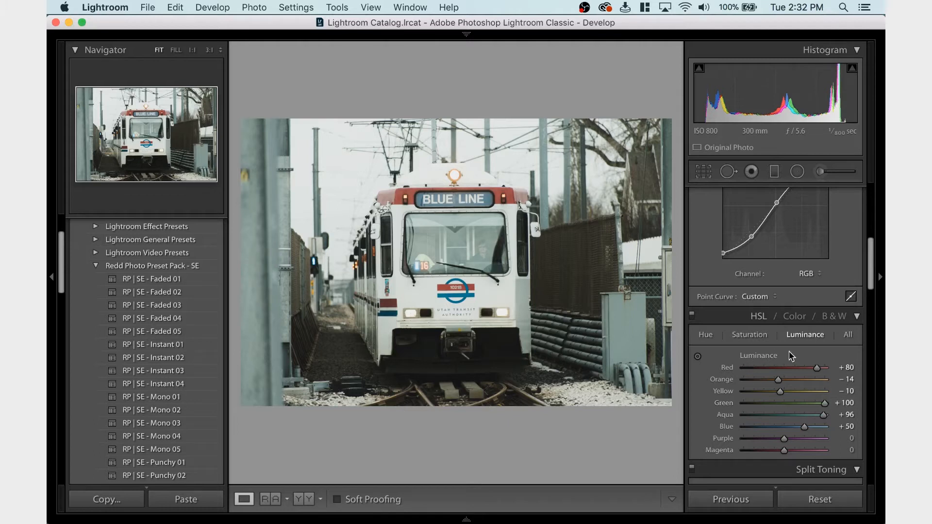
click(488, 247)
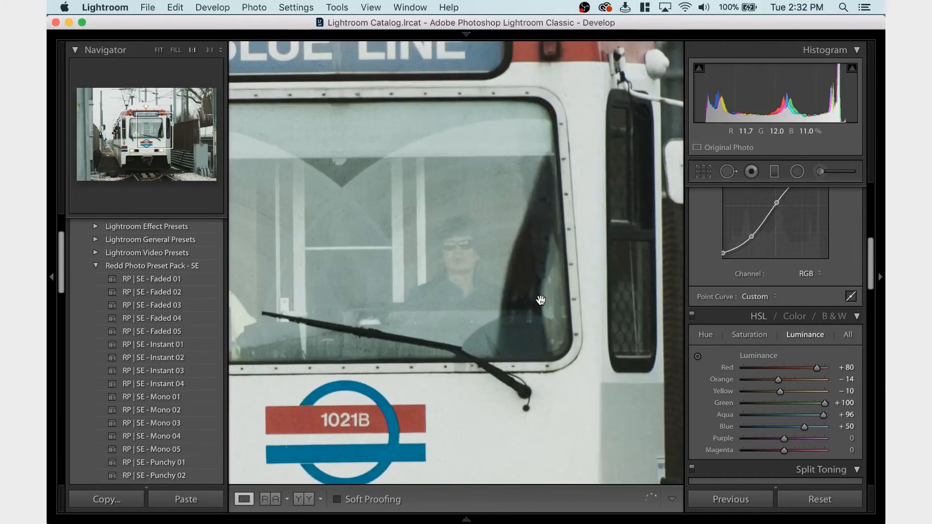
click(539, 301)
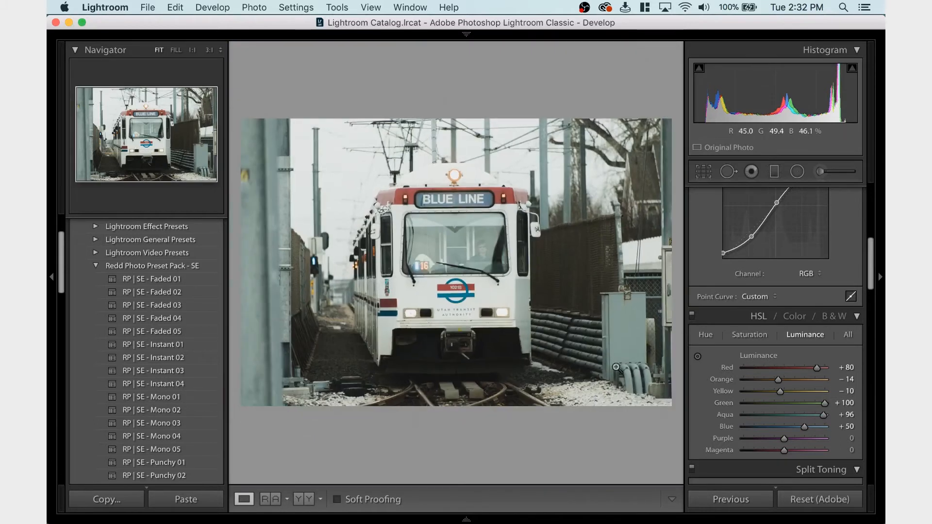
Lower the photo's Exposure to −0.40
scroll(807, 397, up, 10)
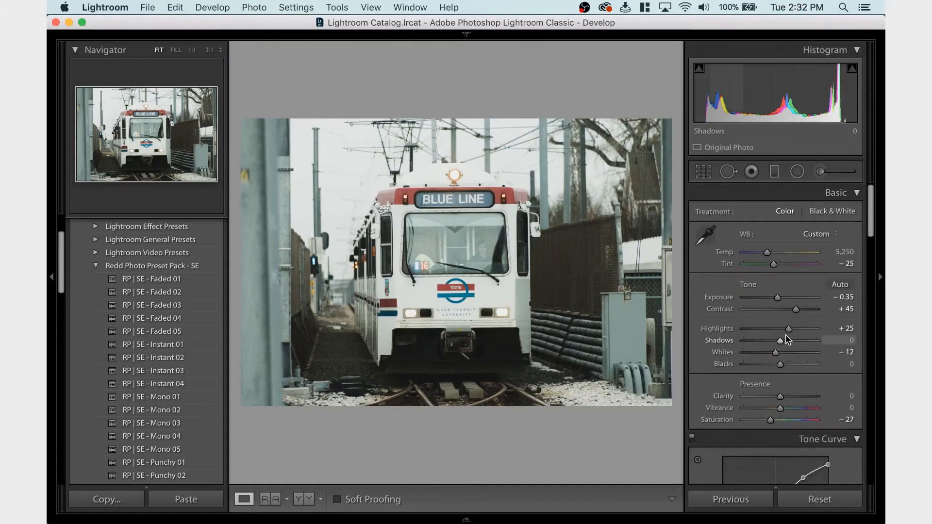
drag(777, 301, 776, 301)
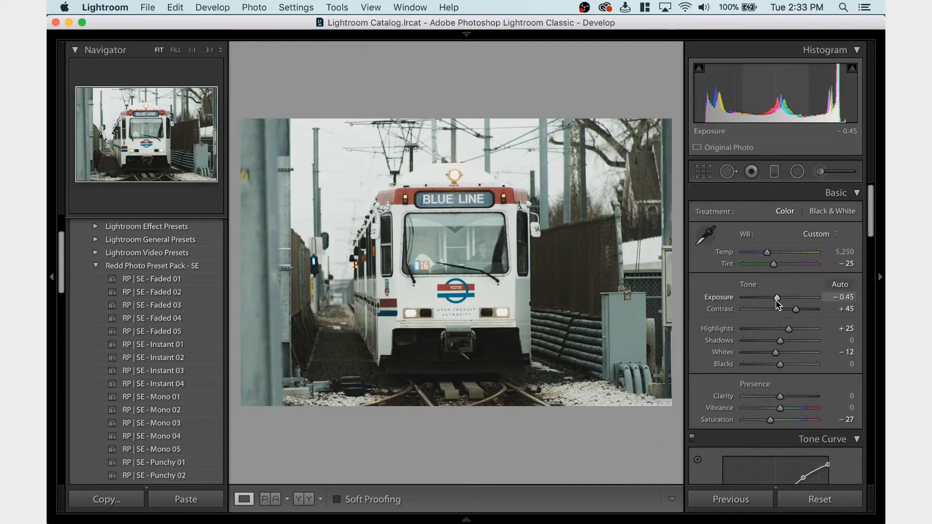
drag(777, 302, 777, 302)
key(F2)
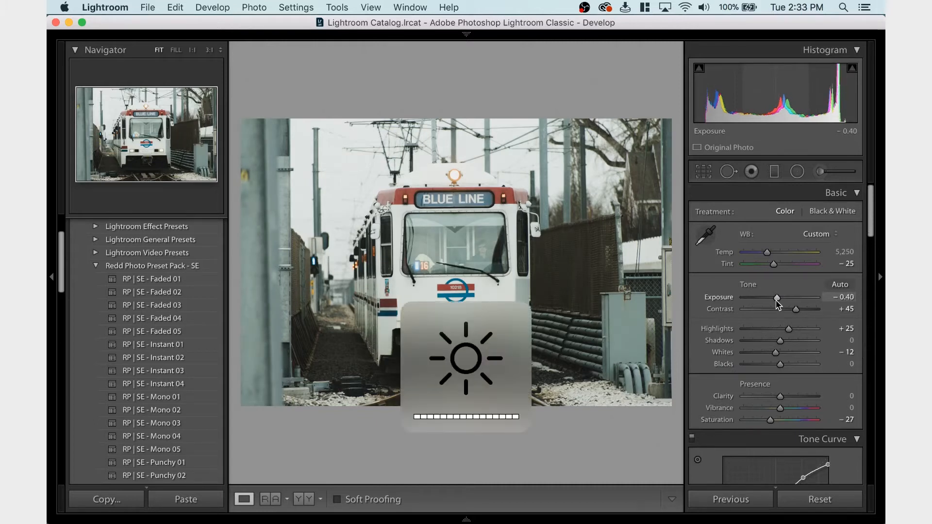
Undo a trial Shadows adjustment and set Blacks to −33 instead
click(772, 339)
key(super+z)
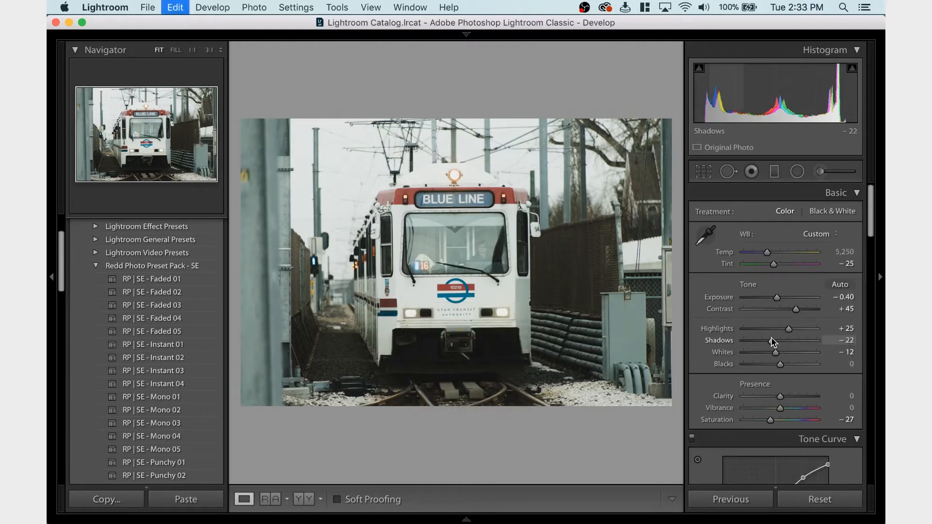
click(767, 365)
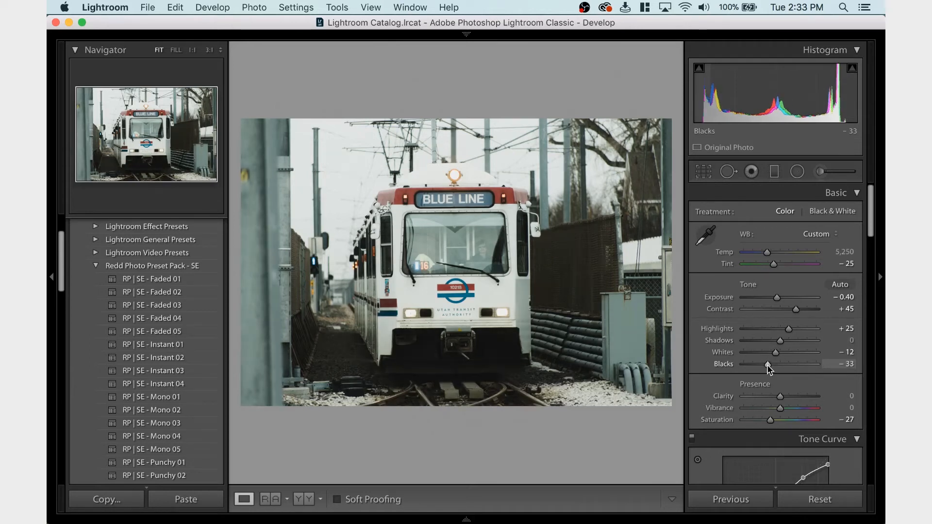
Undo the last Blacks adjustment, leaving Exposure at −0.40
key(super+z)
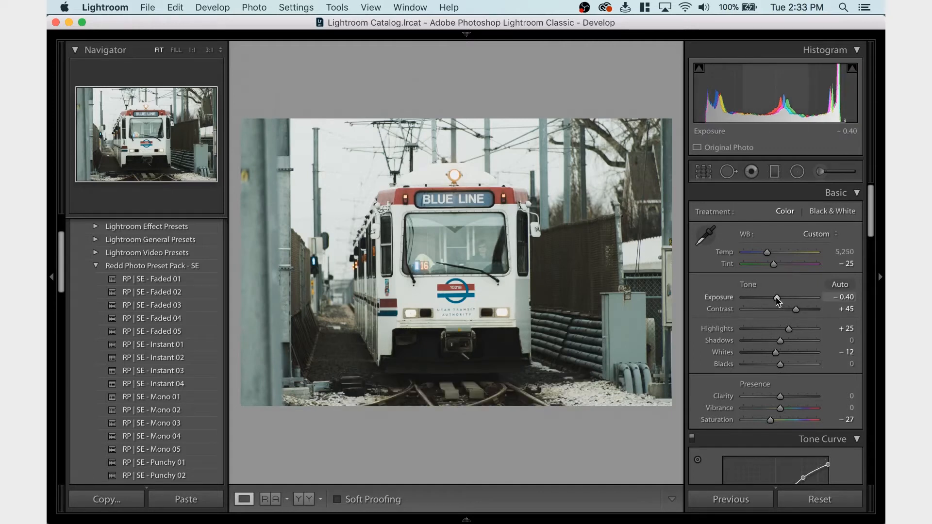
drag(776, 297, 776, 298)
click(268, 499)
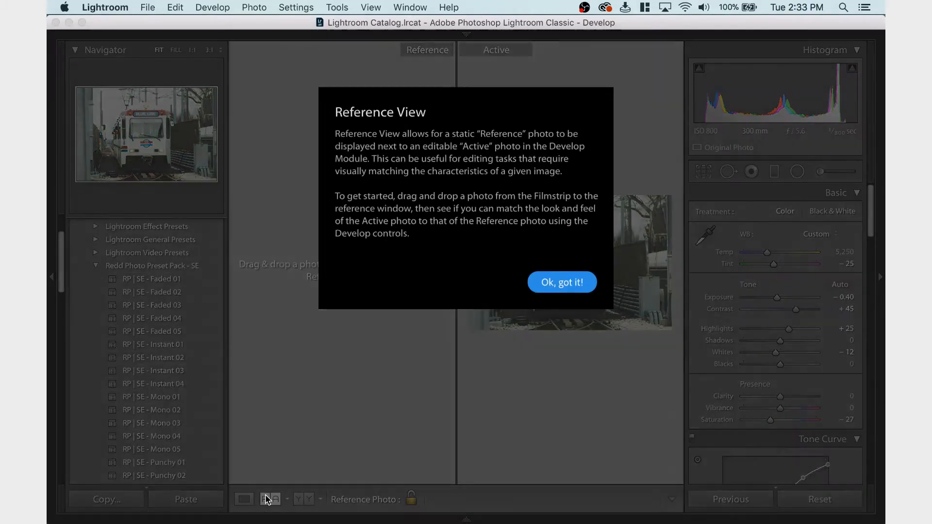
click(575, 284)
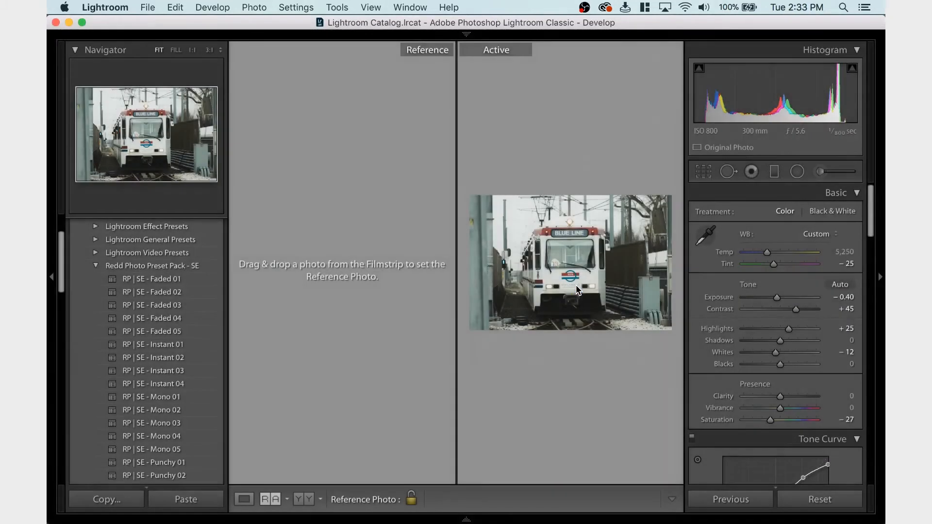
mouse_move(269, 518)
click(288, 499)
click(275, 468)
click(271, 498)
click(272, 500)
Compare the train photo before and after the edits, side by side and as a split image, and return to the single-photo view
click(298, 498)
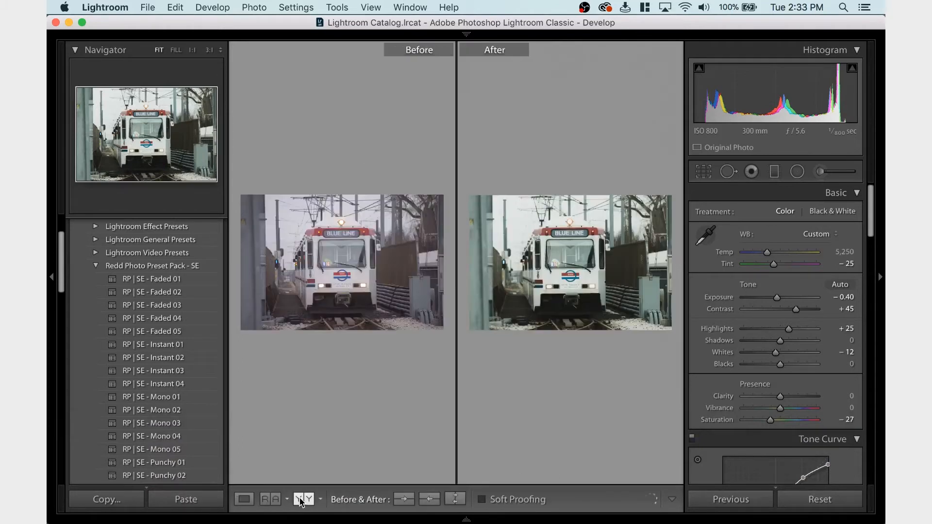
click(306, 499)
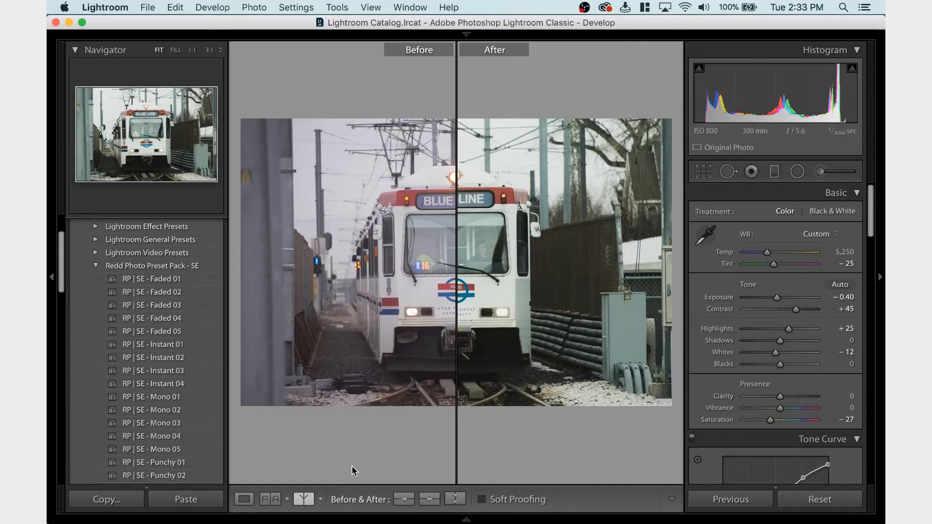
mouse_move(258, 506)
click(245, 499)
mouse_move(330, 520)
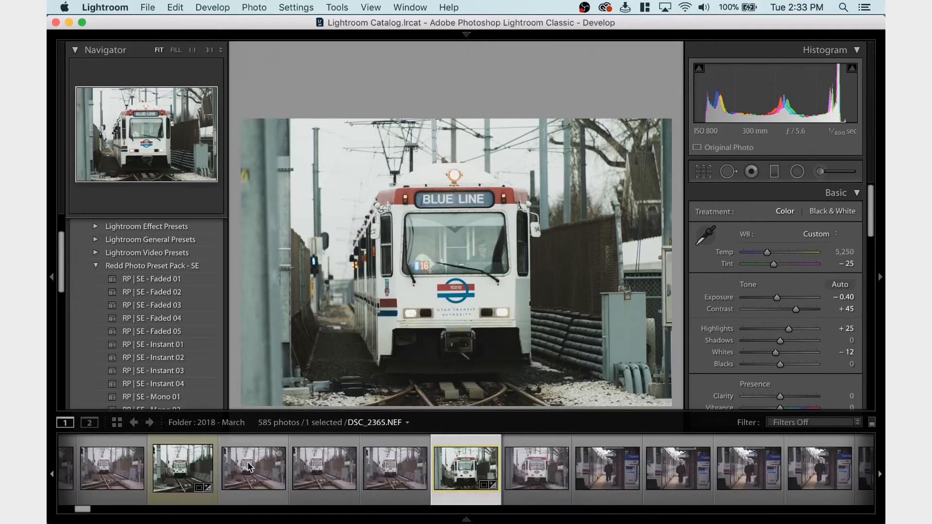
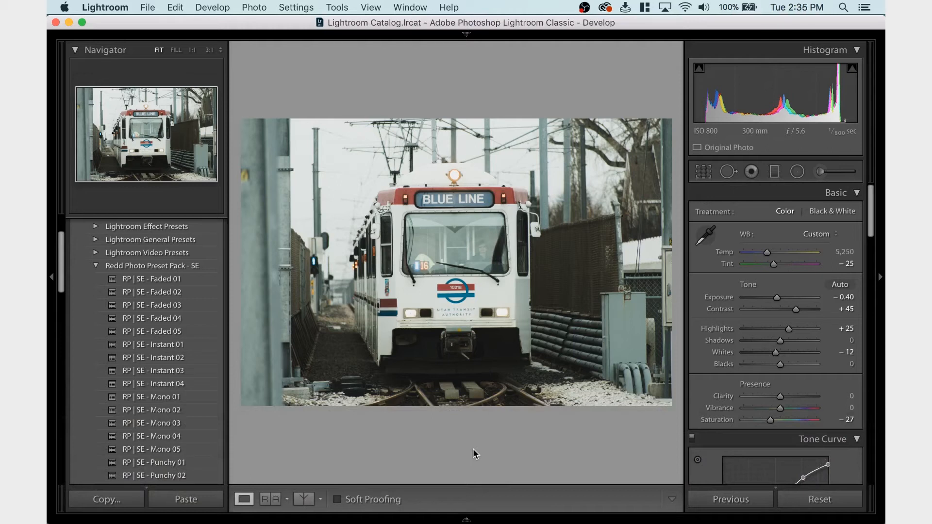
mouse_move(473, 521)
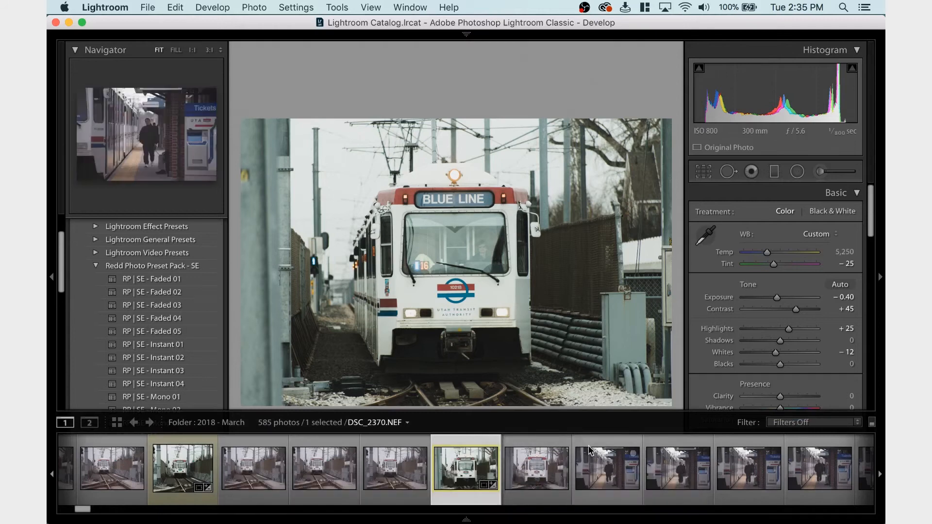
scroll(590, 451, right, 5)
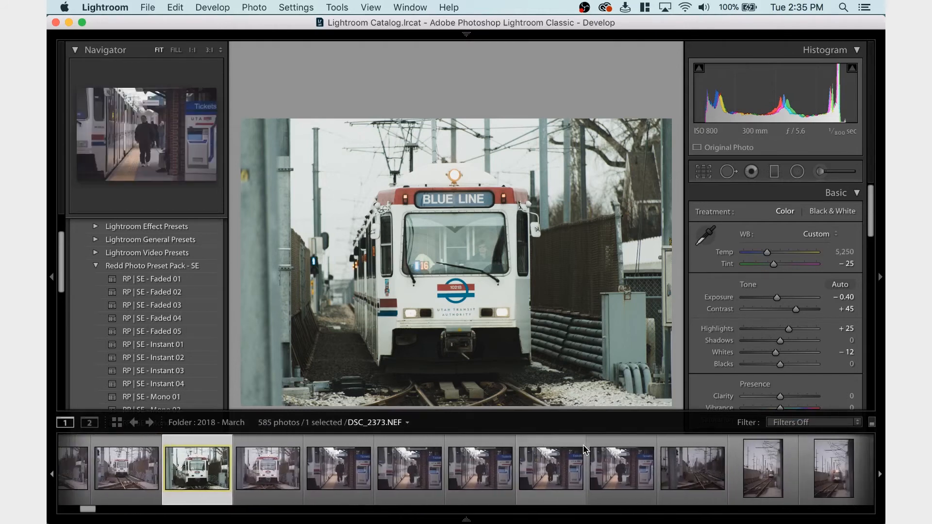
scroll(586, 450, right, 6)
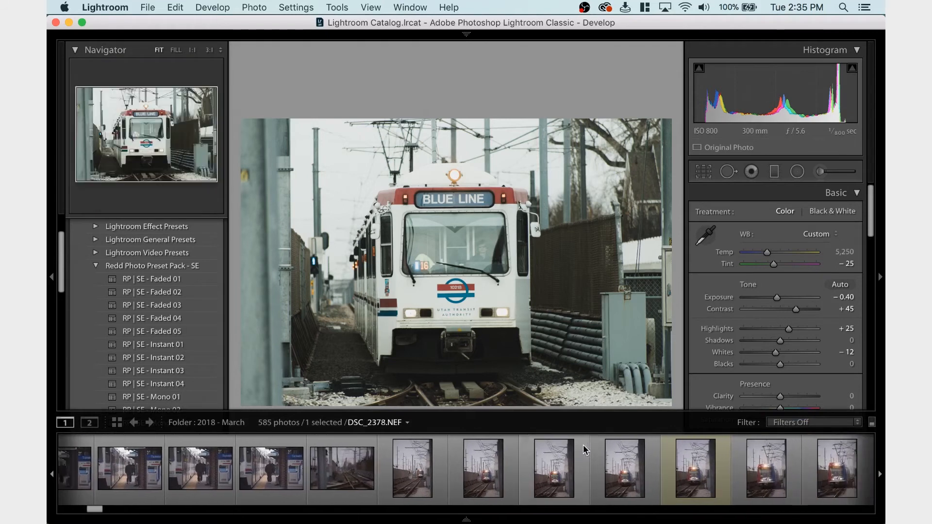
scroll(586, 450, right, 3)
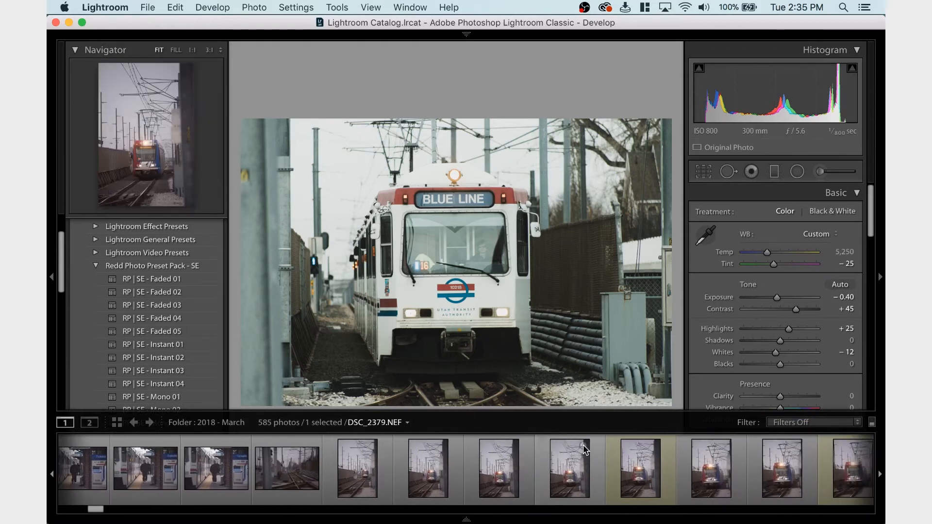
scroll(586, 450, right, 1)
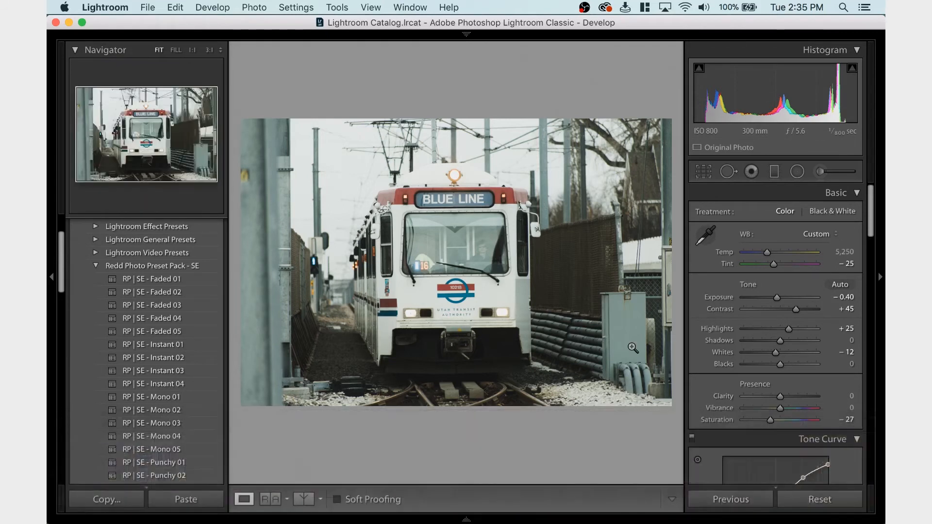
Export the Blue Line train photo as a JPEG to the Exported folder, using a unique name instead of overwriting the existing file
key(super+shift+e)
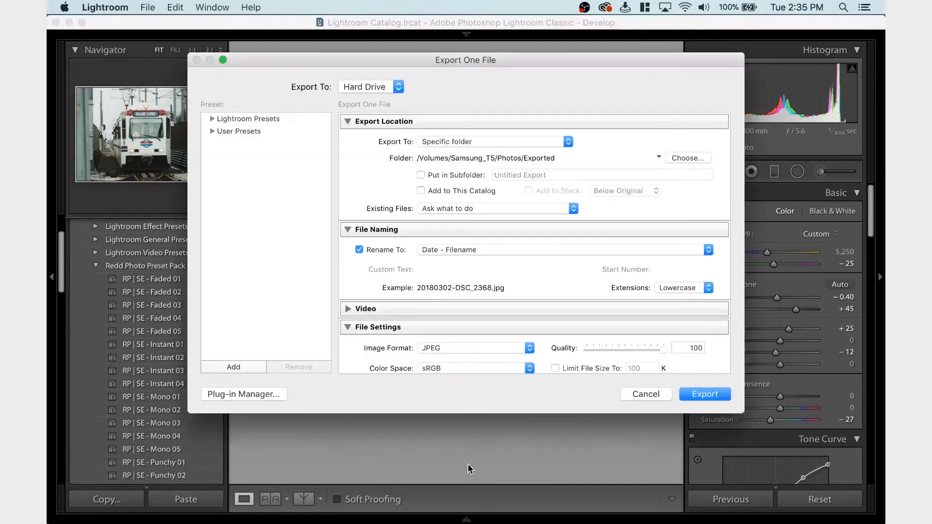
key(Return)
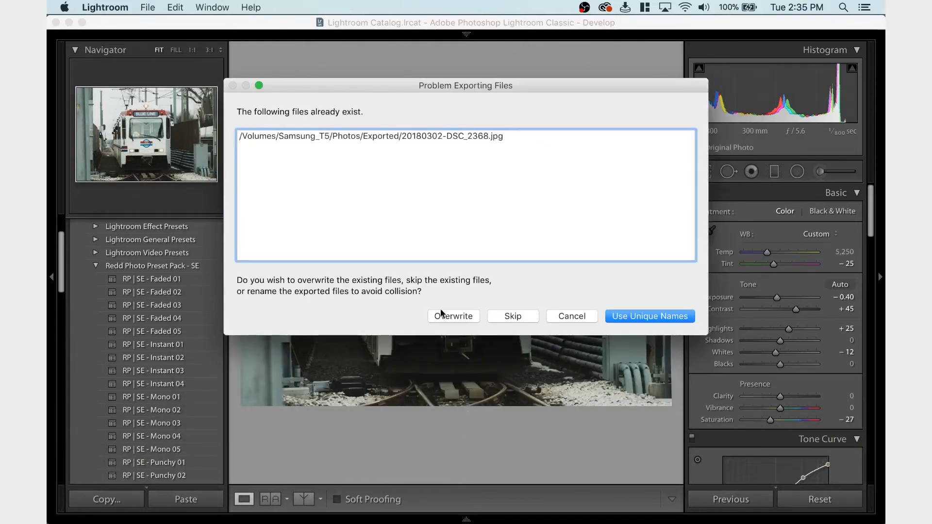
click(625, 312)
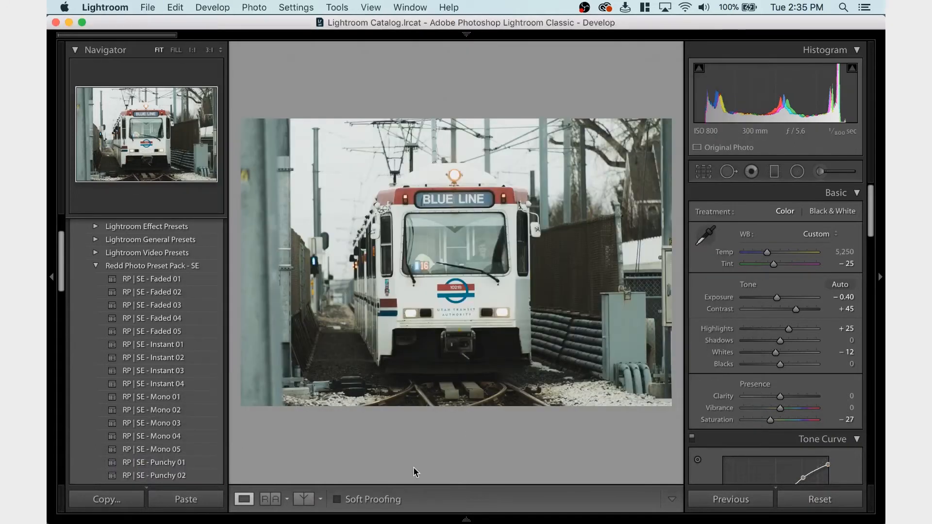
Open the vertical photo of the red and blue train further along in the 2018 - March folder for editing
mouse_move(393, 523)
scroll(396, 482, left, 2)
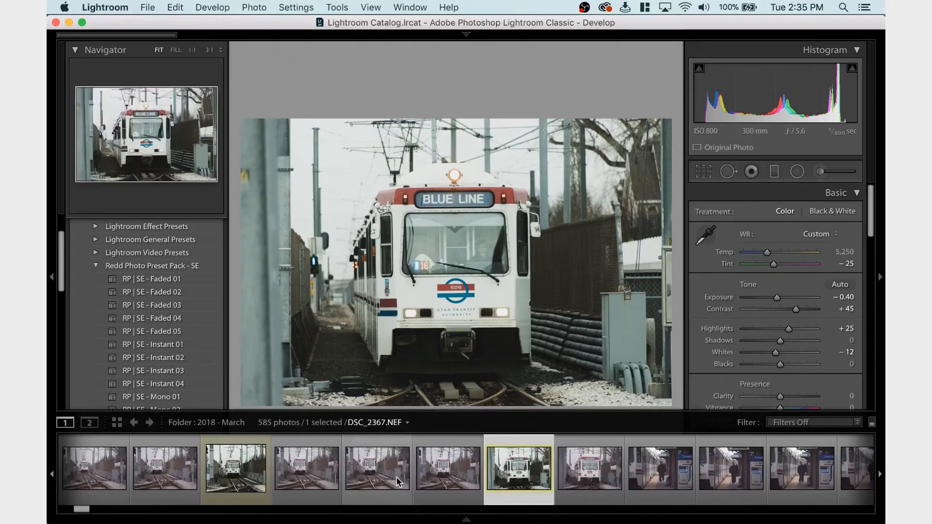
scroll(396, 481, right, 8)
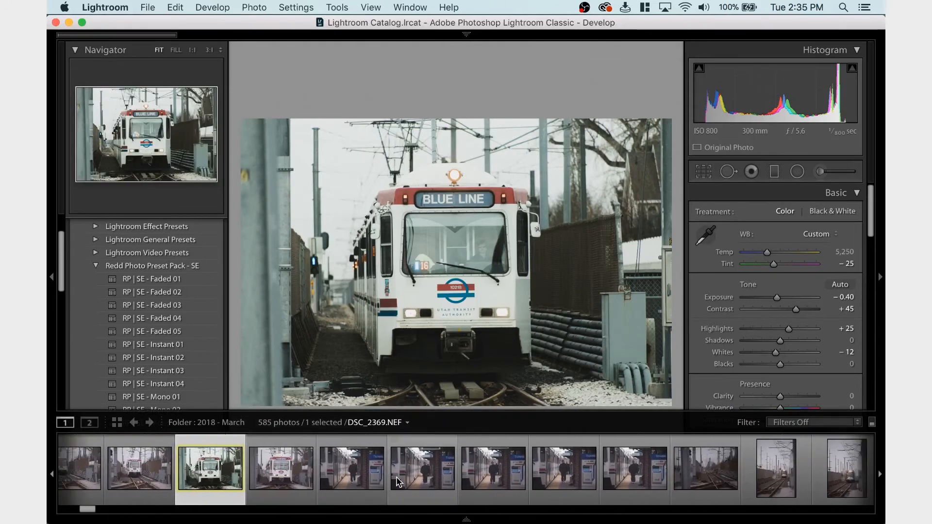
scroll(397, 481, right, 10)
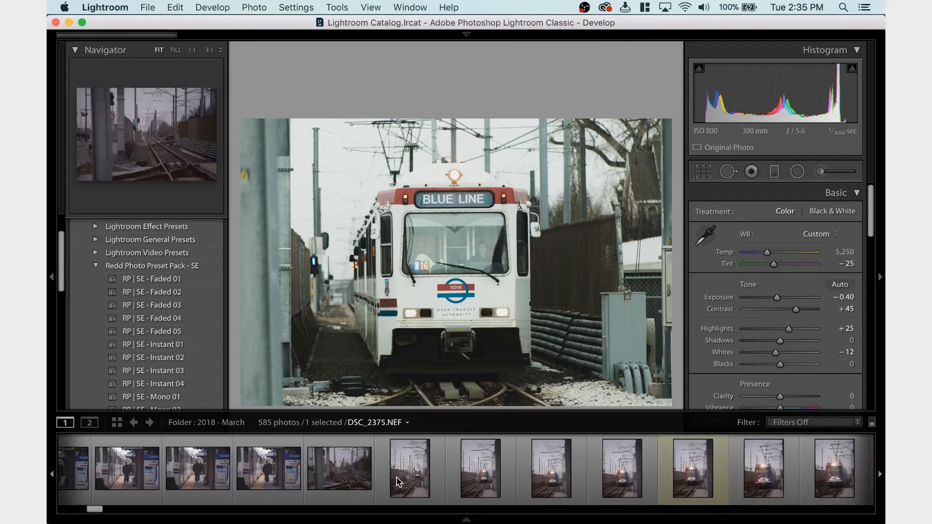
scroll(398, 482, right, 1)
click(615, 479)
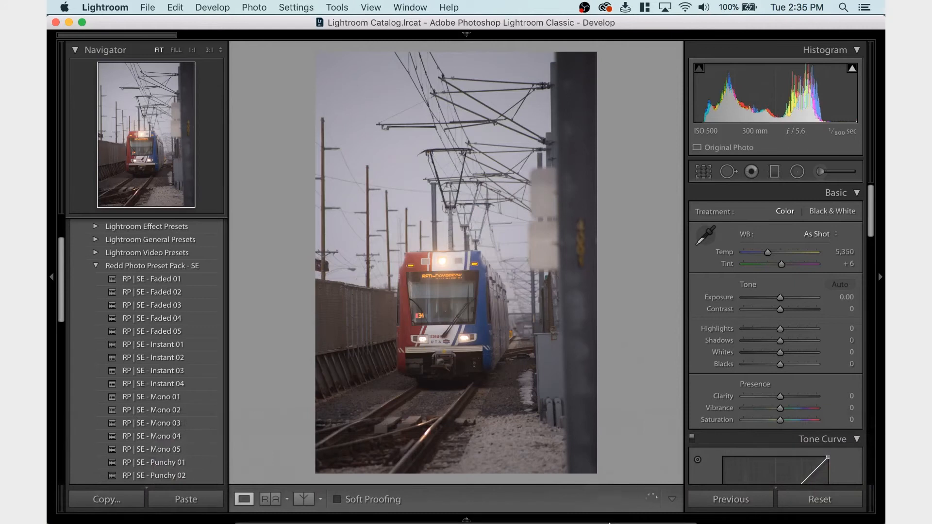
Compare the wider vertical train shot with the closer frame DSC_2383.NEF and return to the wider one
mouse_move(616, 515)
click(630, 459)
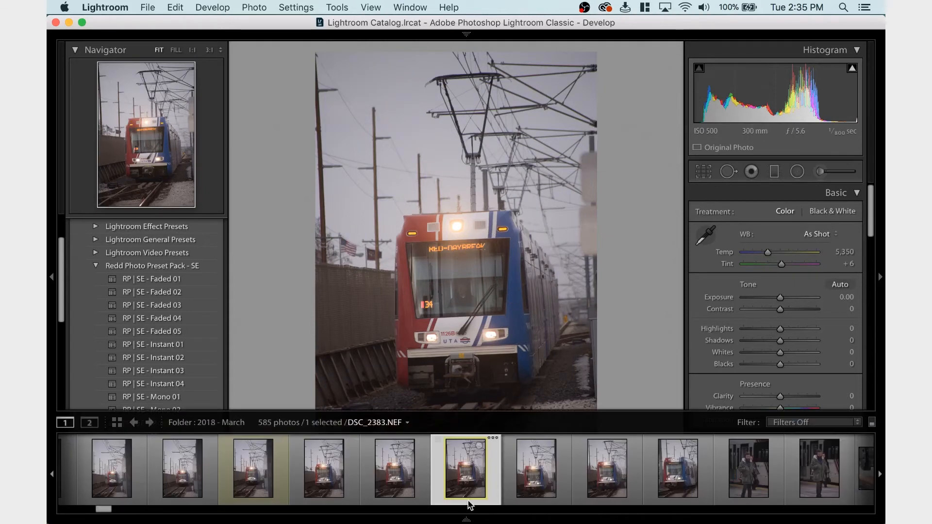
click(315, 475)
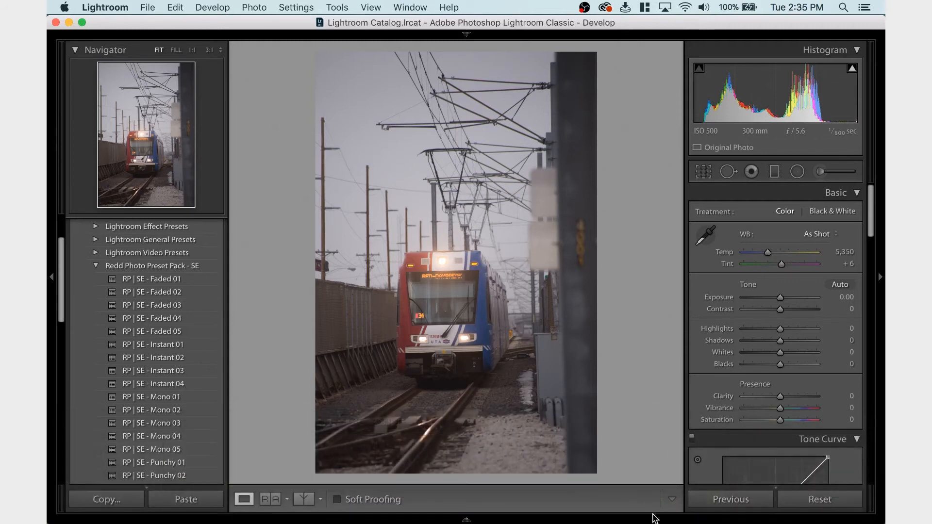
click(674, 487)
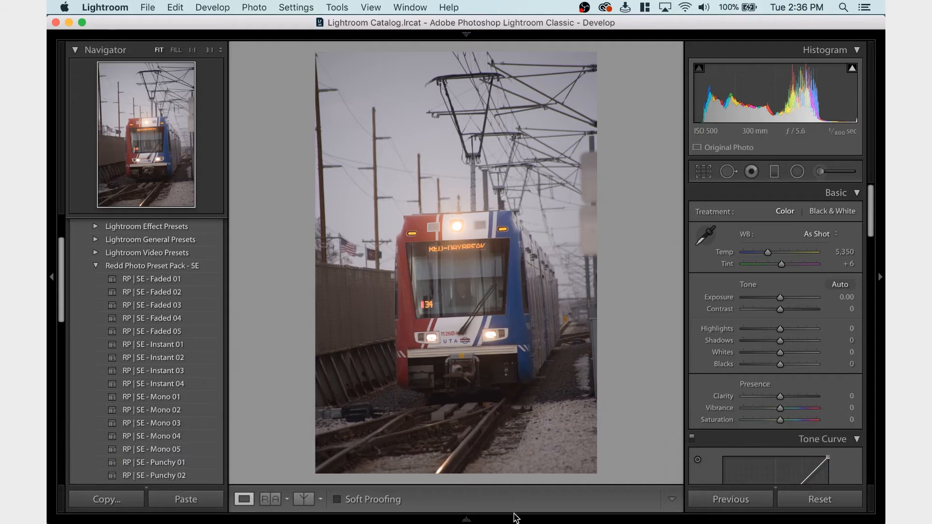
mouse_move(516, 518)
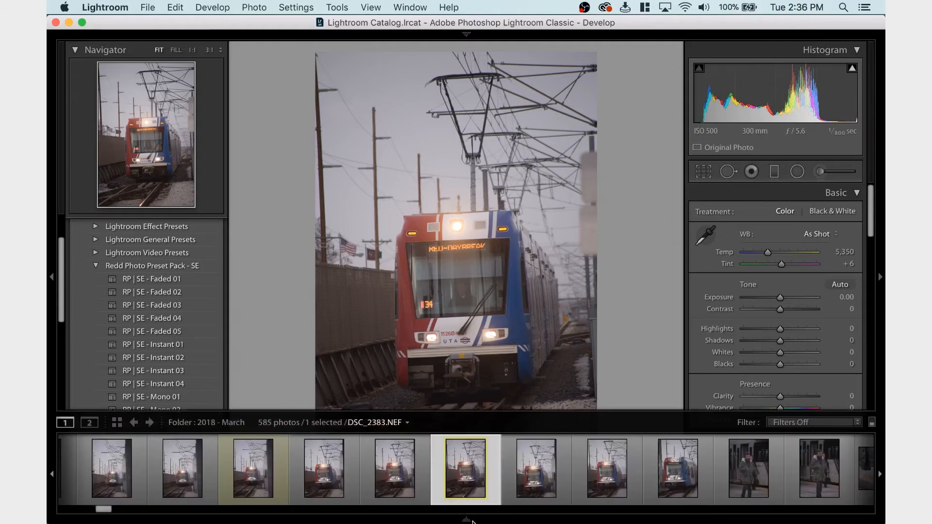
click(257, 478)
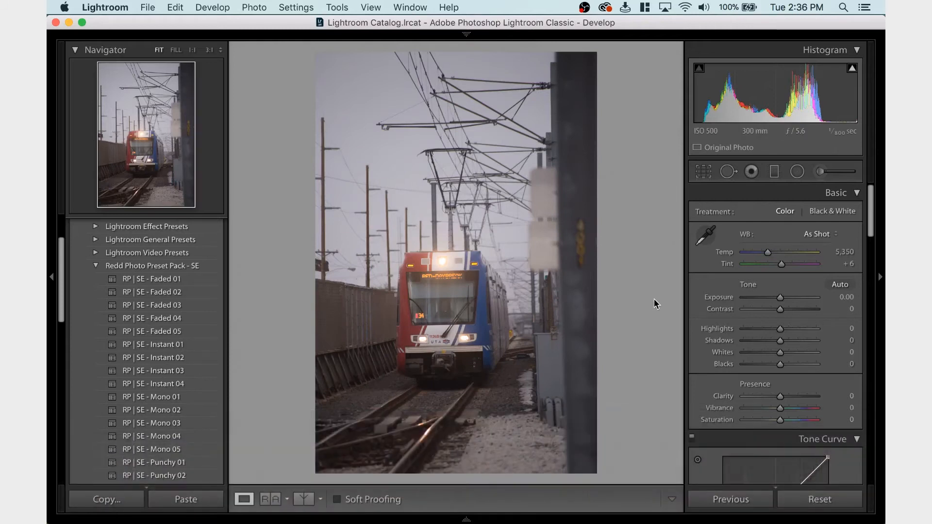
Paste the copied develop settings onto the vertical train photo and enable lens profile corrections
key(super+shift+v)
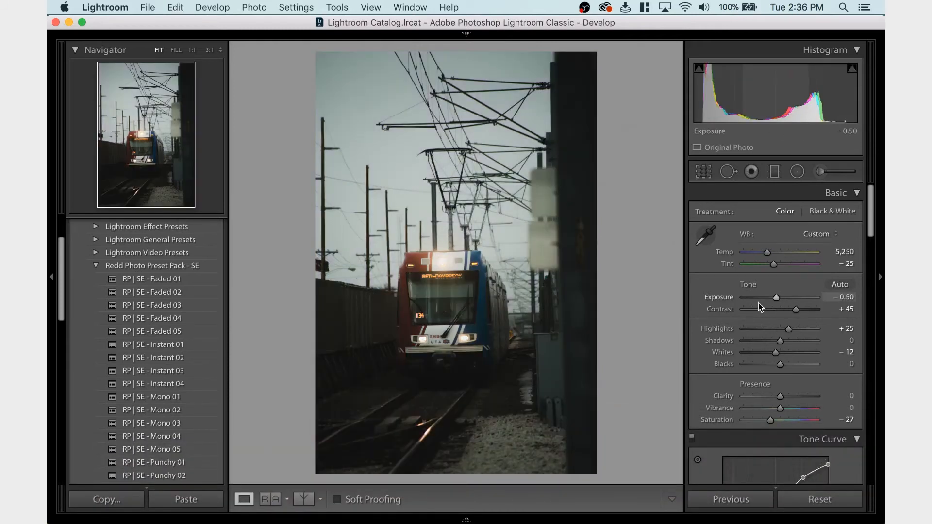
scroll(760, 307, down, 15)
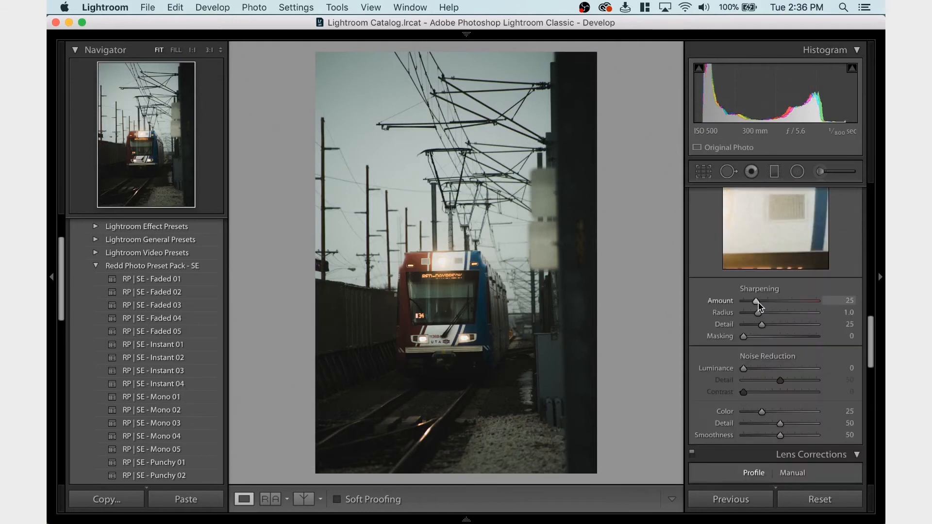
scroll(760, 307, down, 4)
click(707, 419)
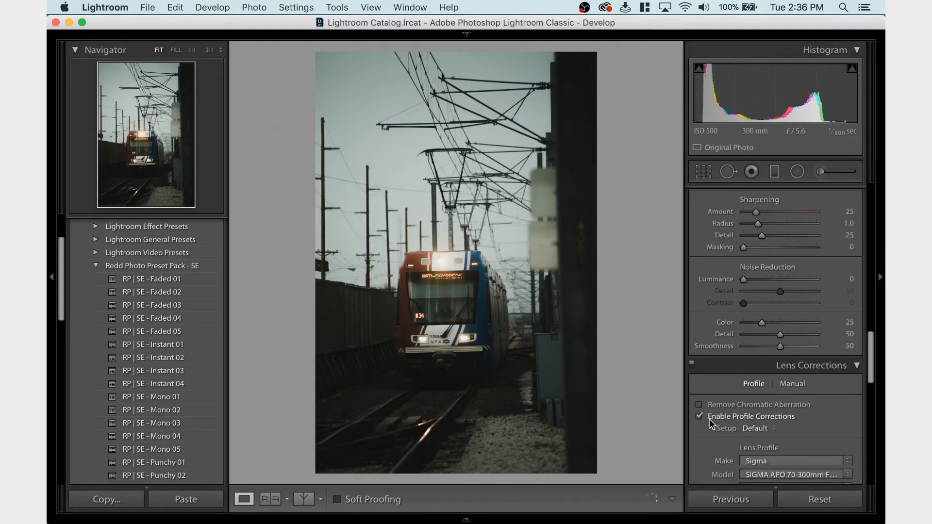
scroll(737, 437, down, 4)
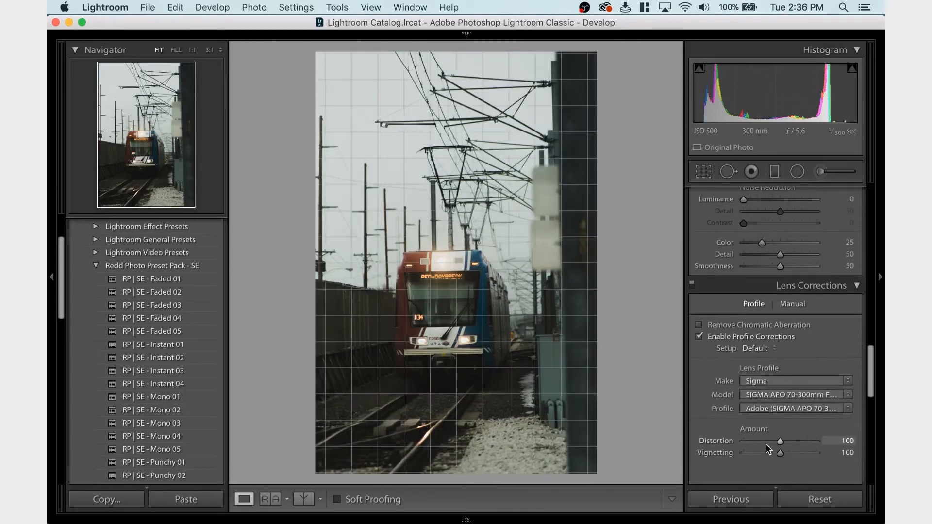
Try a lens profile Distortion amount of 0 and undo it
drag(769, 441, 686, 445)
key(super+z)
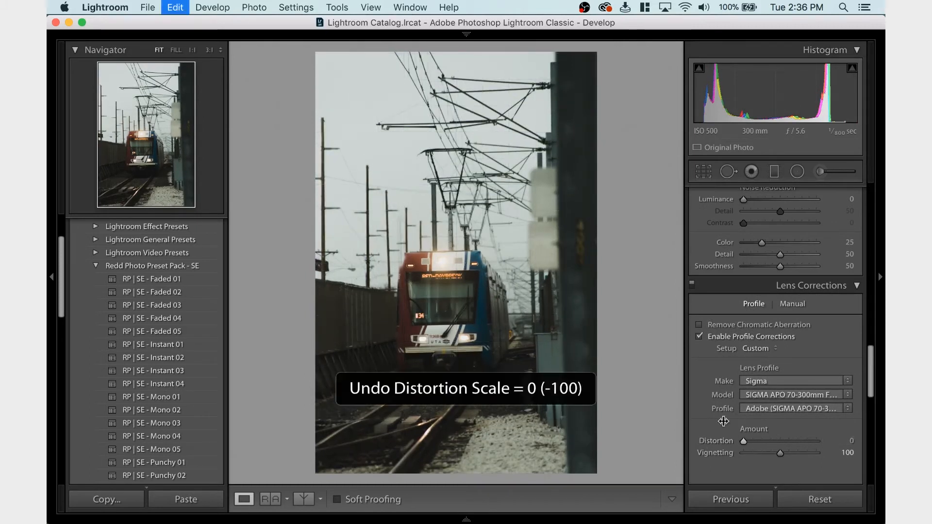
Raise the vertical train photo's Exposure to 0.00 and look over the remaining pasted colour settings
scroll(726, 378, up, 10)
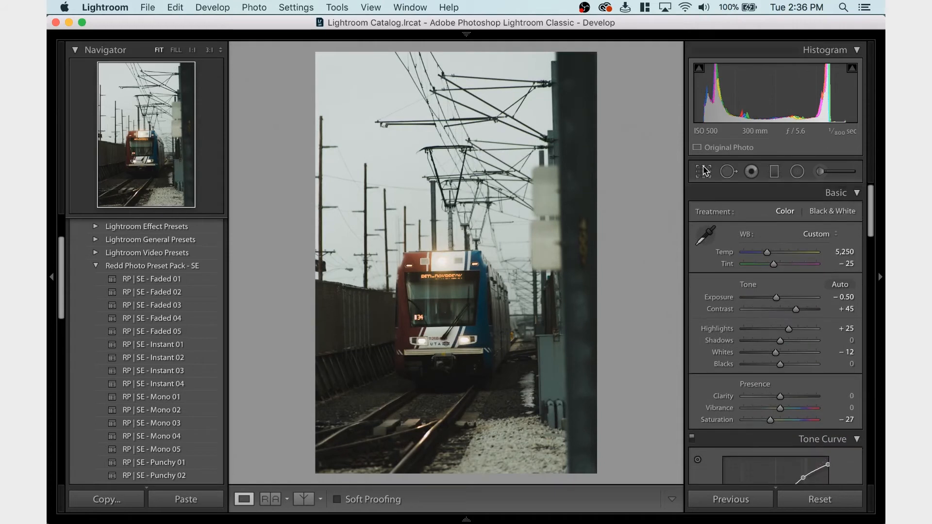
drag(776, 298, 780, 295)
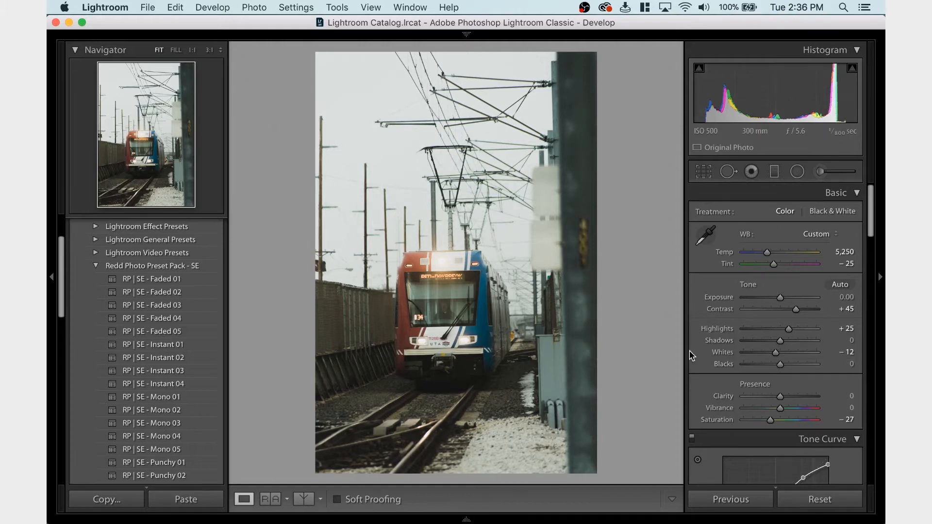
scroll(691, 356, down, 10)
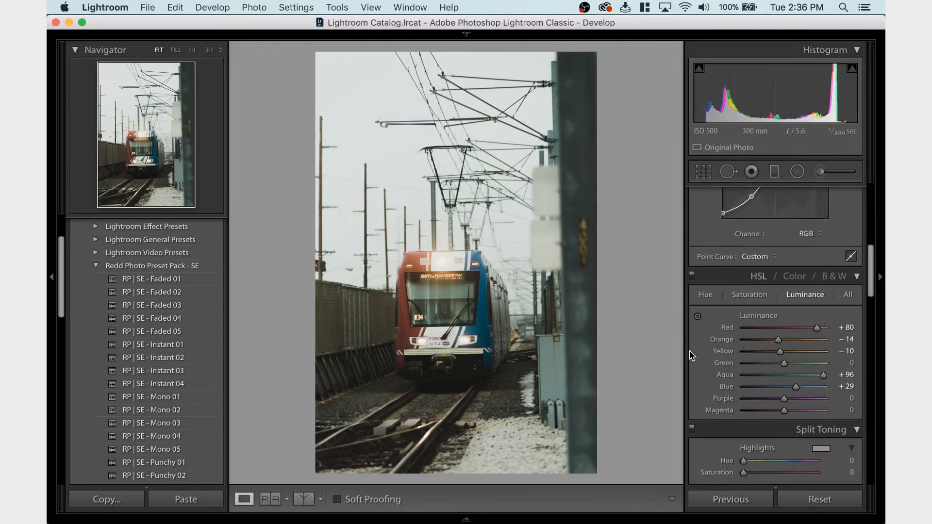
scroll(691, 355, up, 3)
scroll(765, 308, up, 5)
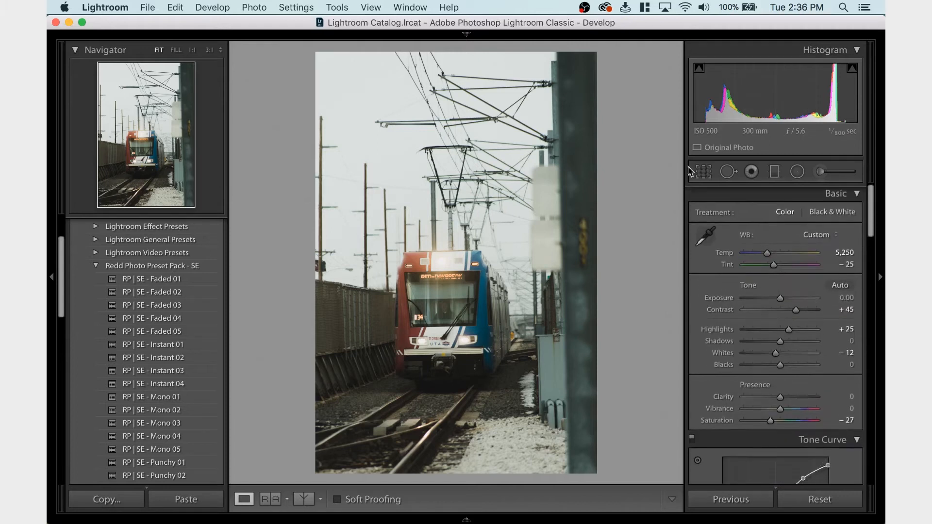
Start cropping the photo with the 4 x 5 / 8 x 10 aspect ratio and straighten it to an angle of 1.65
click(709, 174)
click(809, 219)
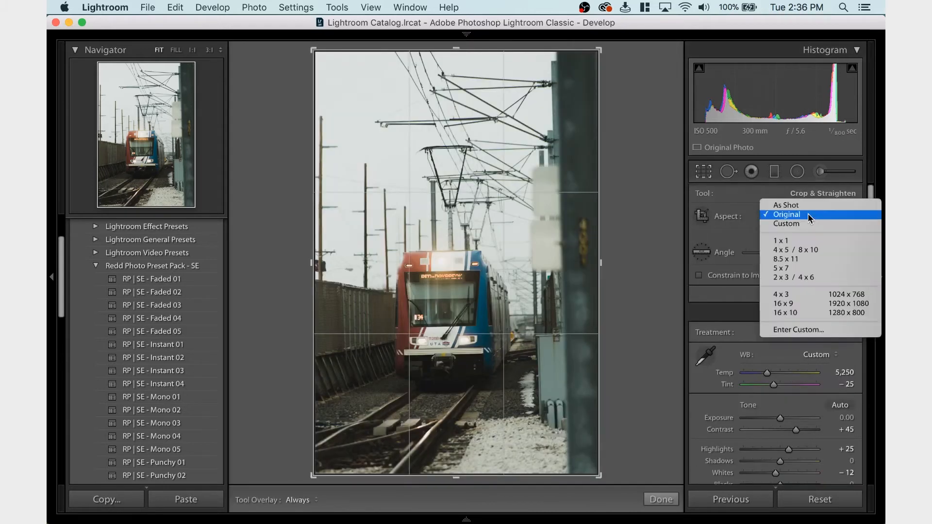
click(805, 255)
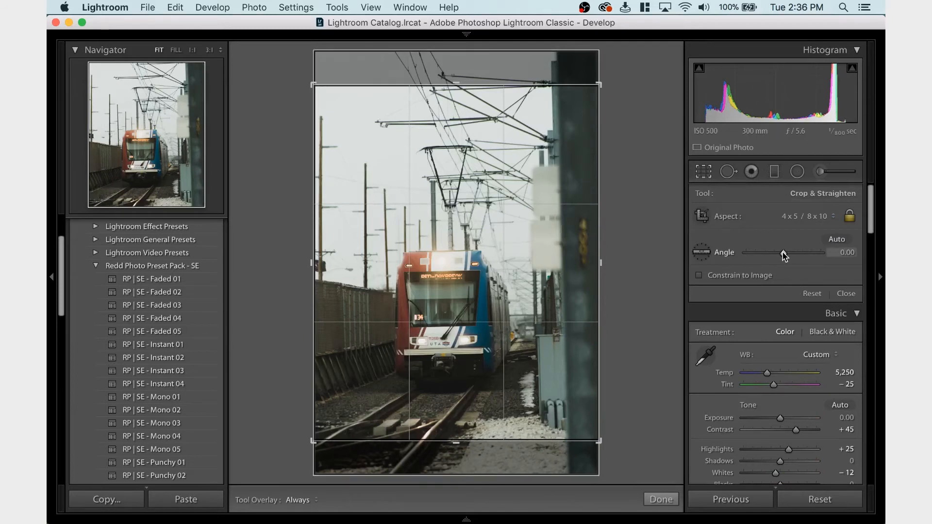
drag(784, 253, 783, 252)
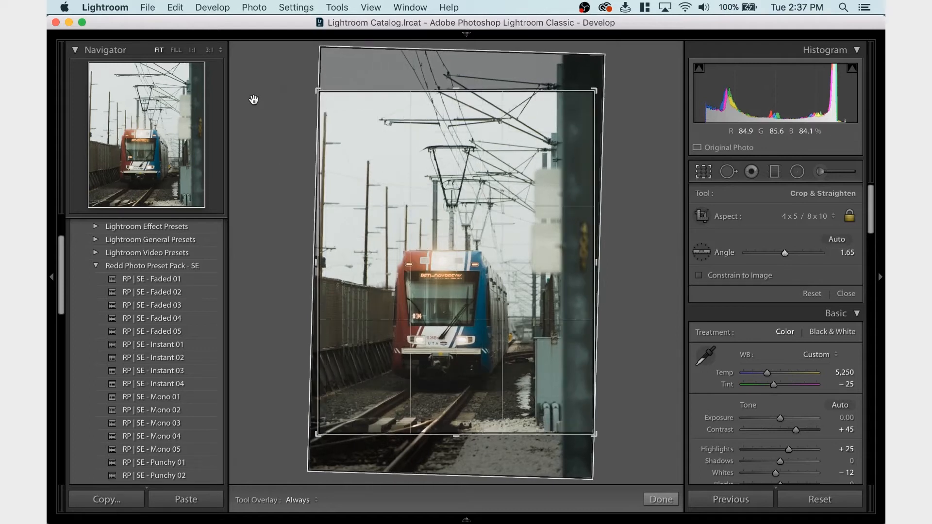
Tighten the crop frame around the train, set the straightening angle to 0.91 and apply the crop
drag(321, 95, 331, 107)
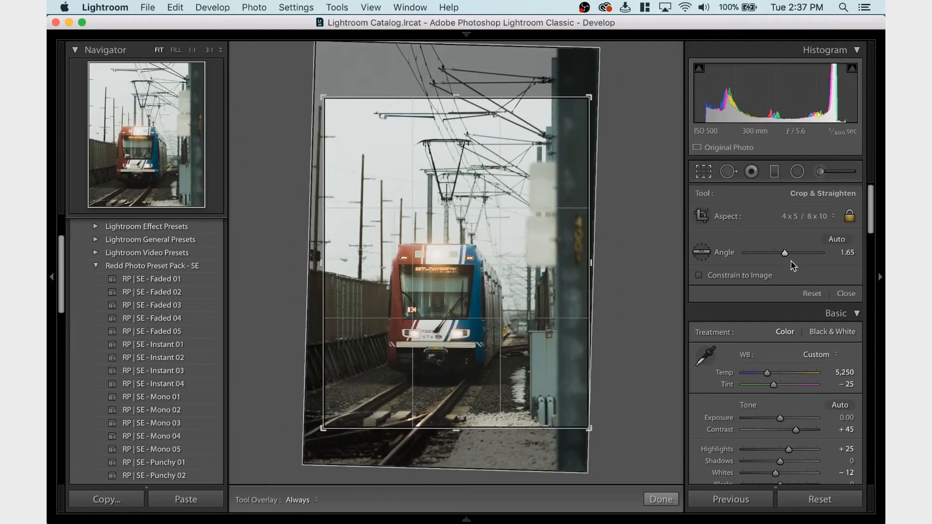
drag(785, 253, 787, 255)
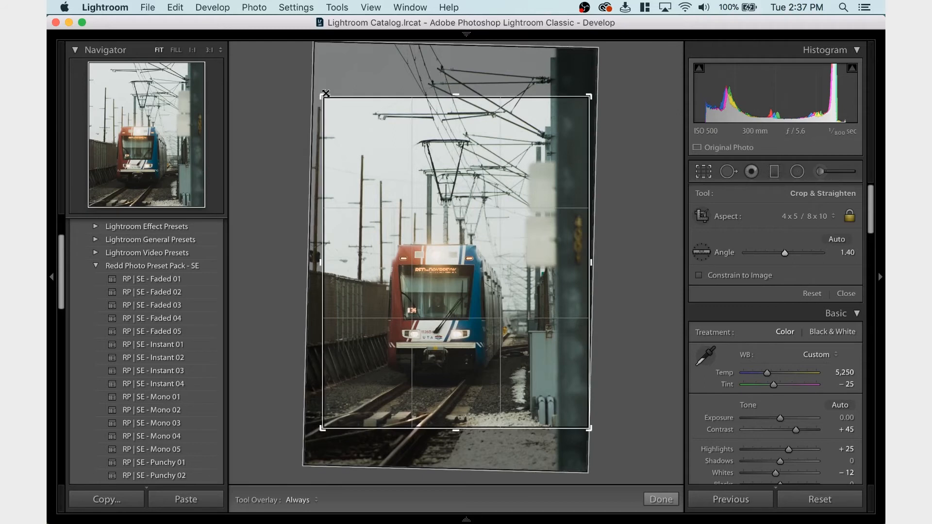
drag(324, 95, 322, 93)
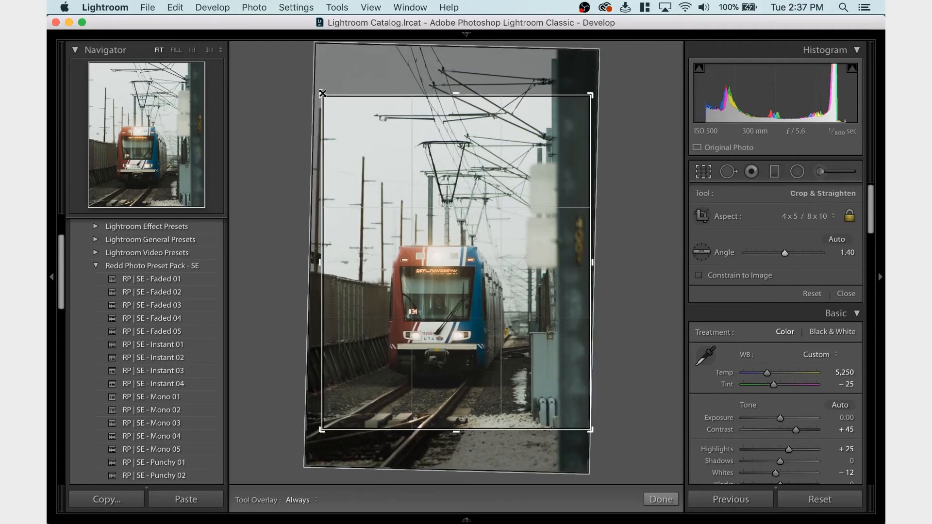
drag(785, 252, 785, 254)
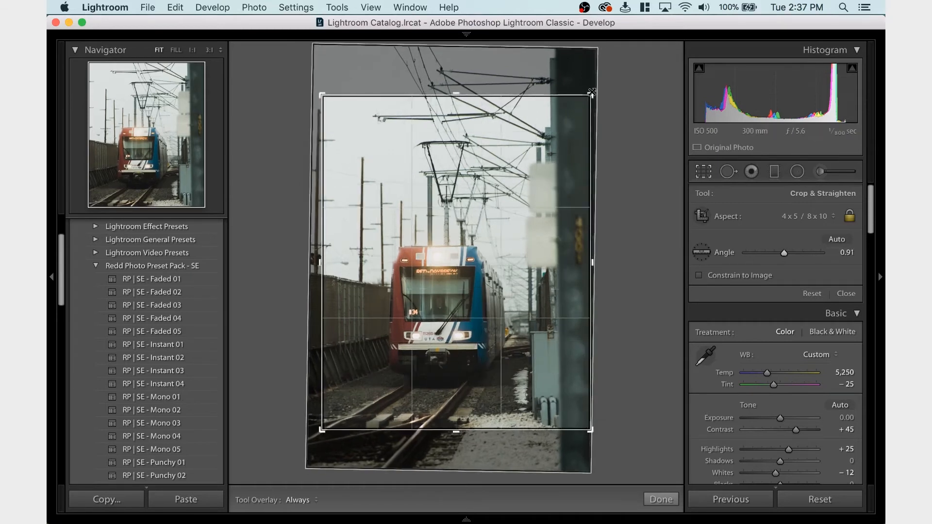
drag(591, 93, 593, 91)
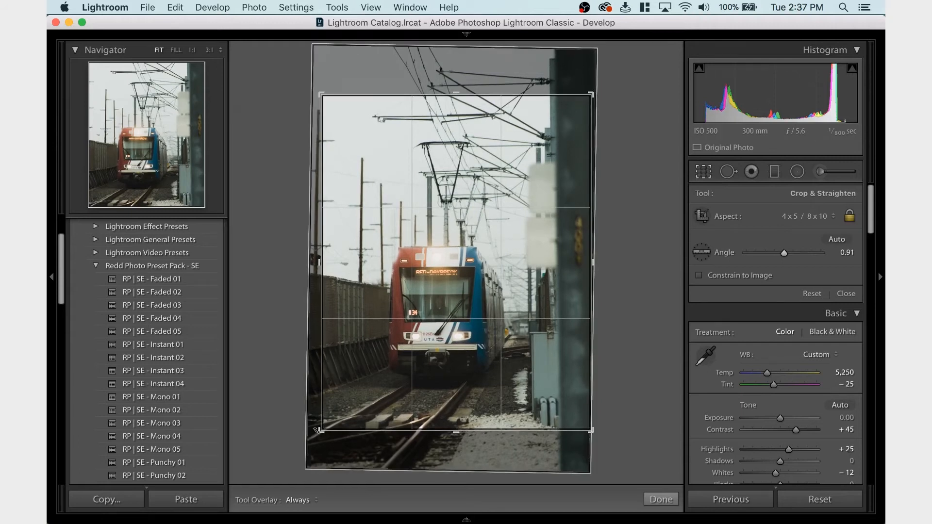
drag(318, 430, 318, 430)
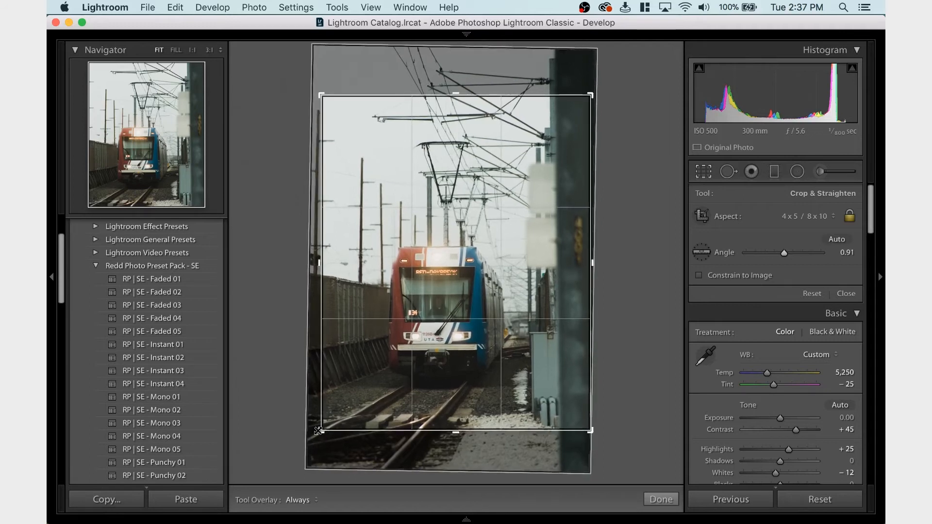
key(Return)
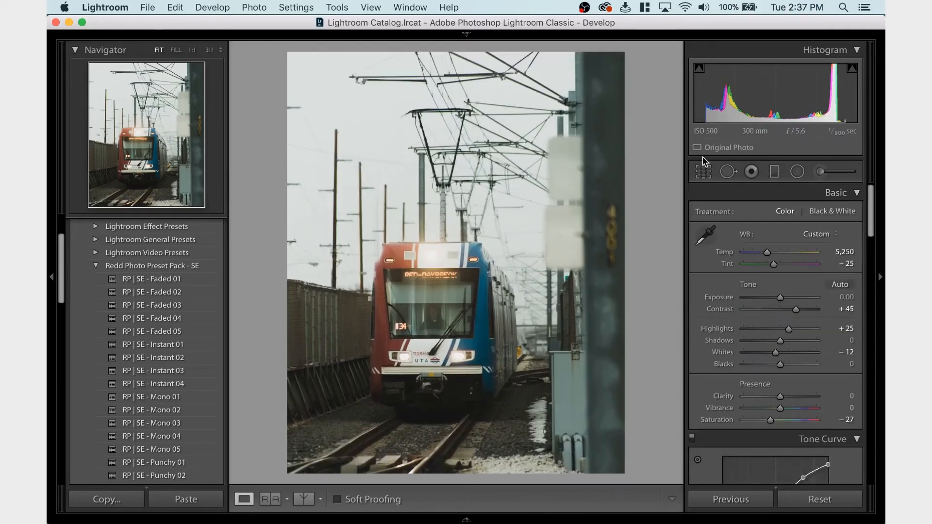
Reopen the crop, reduce the straightening angle to 0.68 and apply it
click(704, 173)
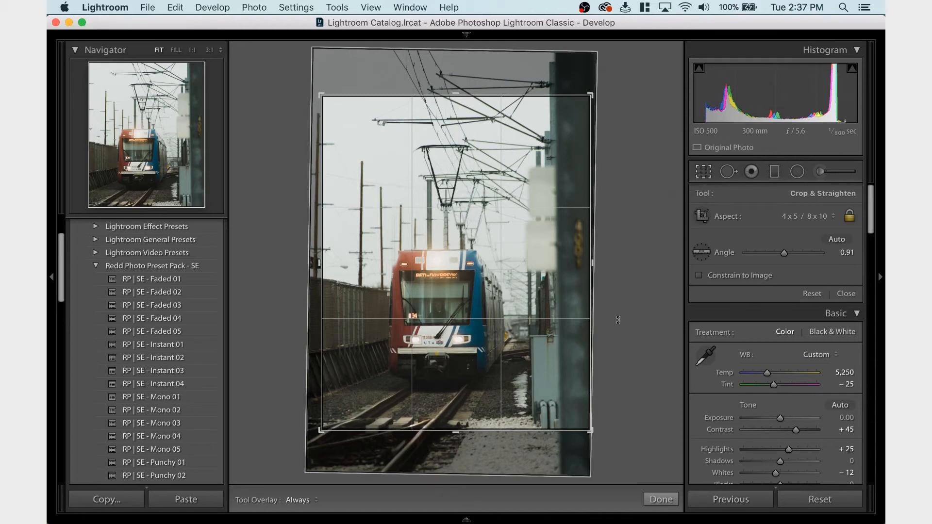
key(Return)
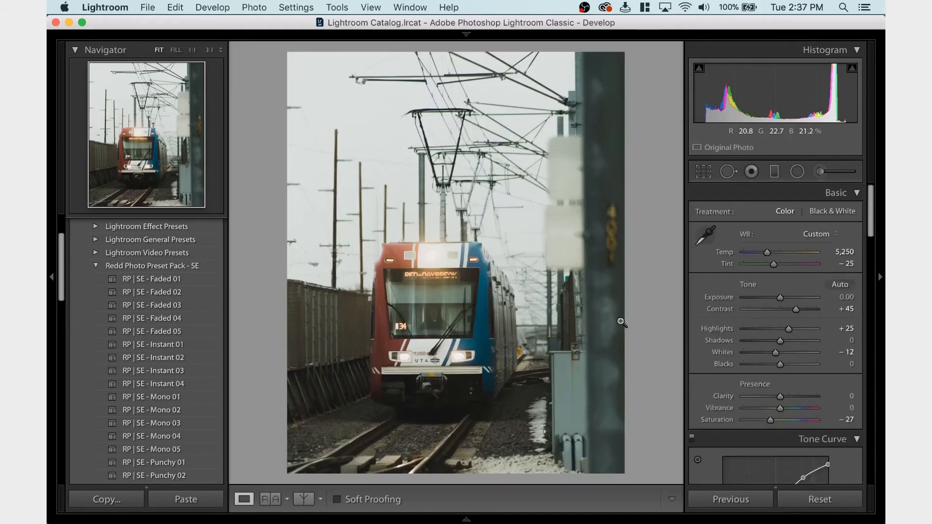
click(706, 179)
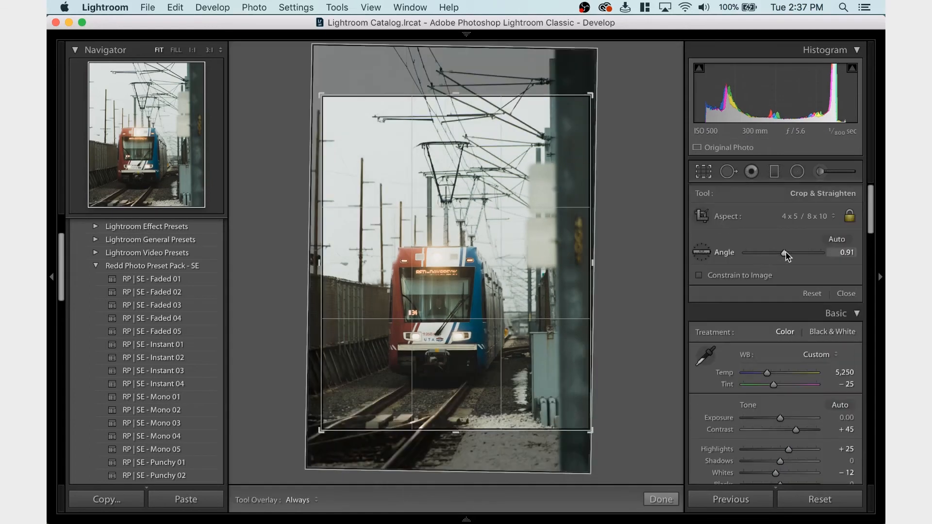
drag(789, 255, 788, 257)
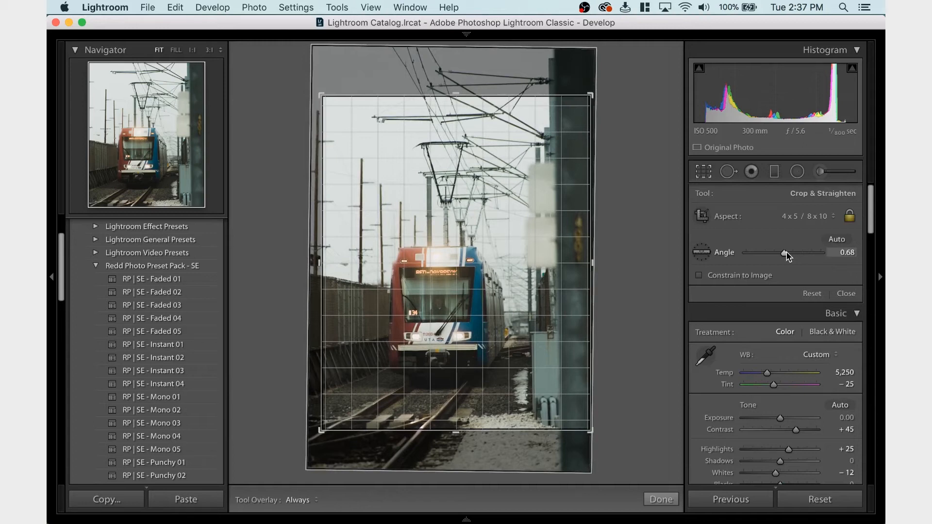
drag(788, 257, 789, 257)
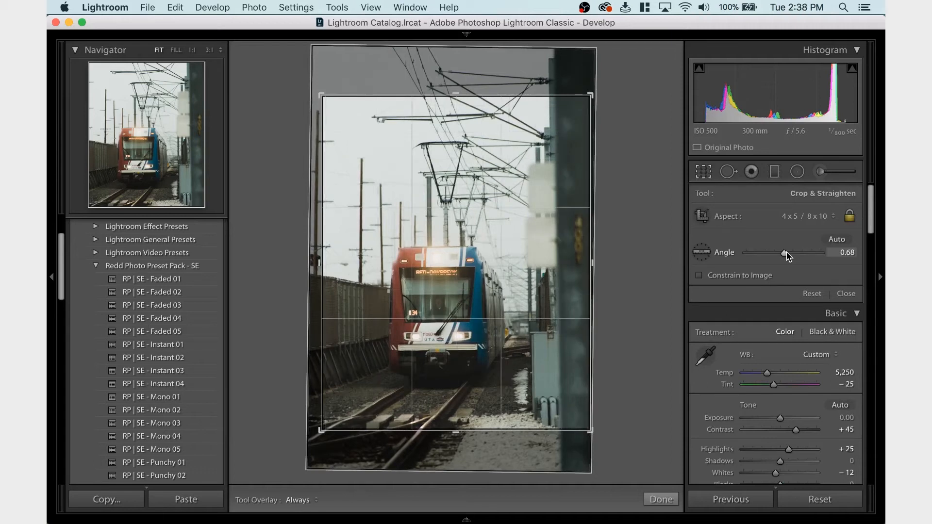
key(Return)
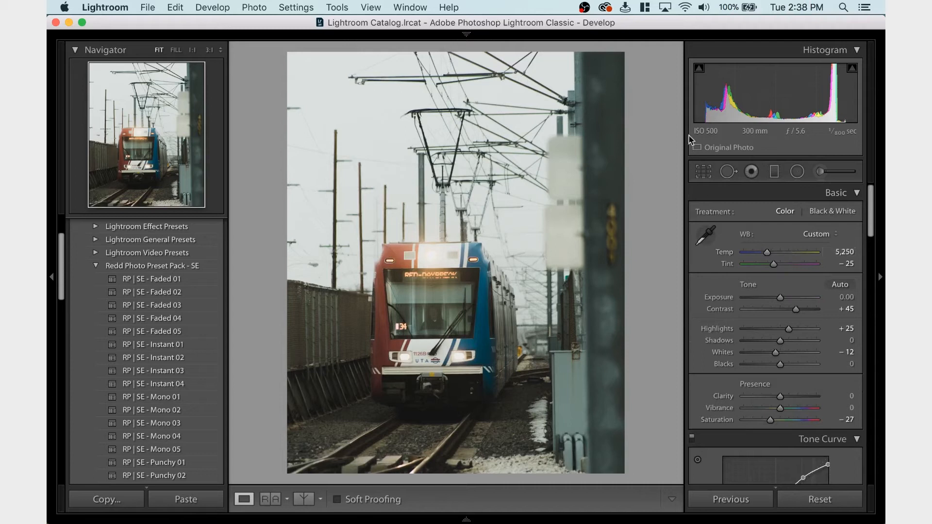
Look through the remaining develop settings and raise the photo's Exposure to +0.10
scroll(737, 326, down, 3)
scroll(737, 326, down, 15)
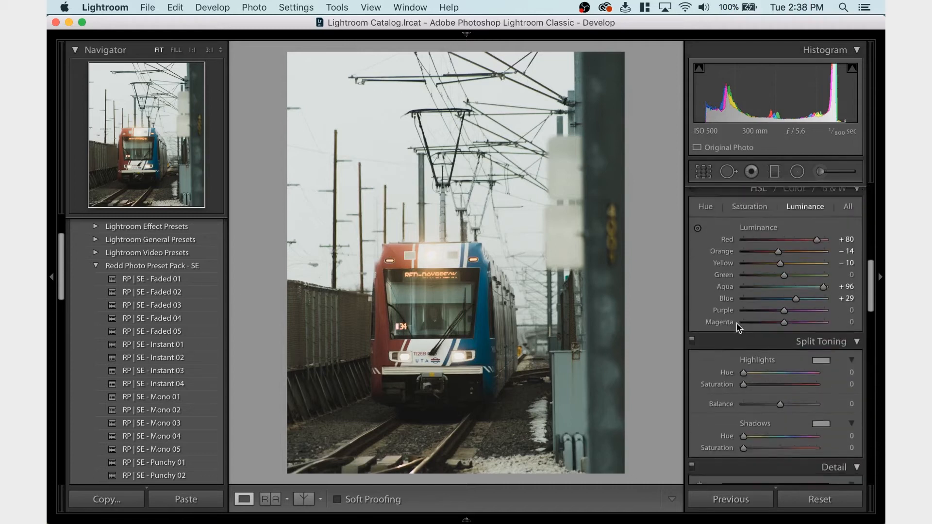
scroll(737, 328, down, 3)
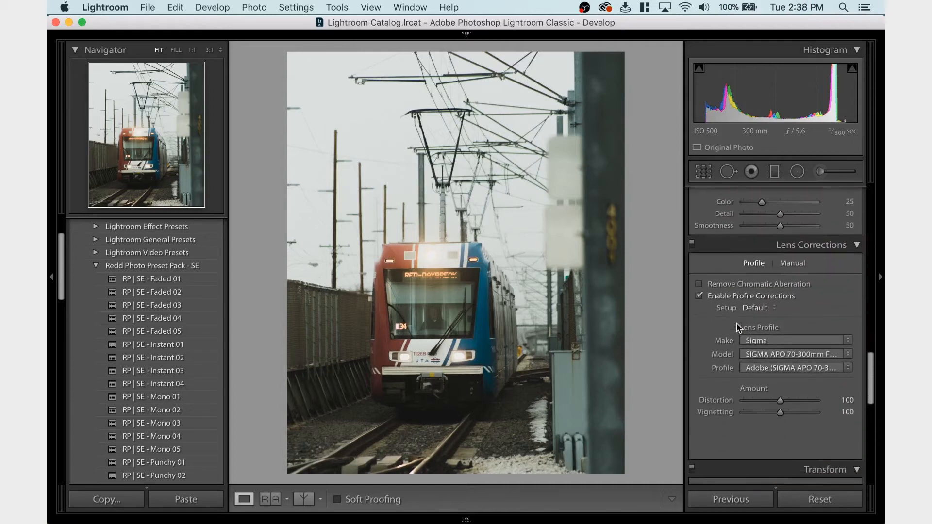
scroll(736, 323, down, 12)
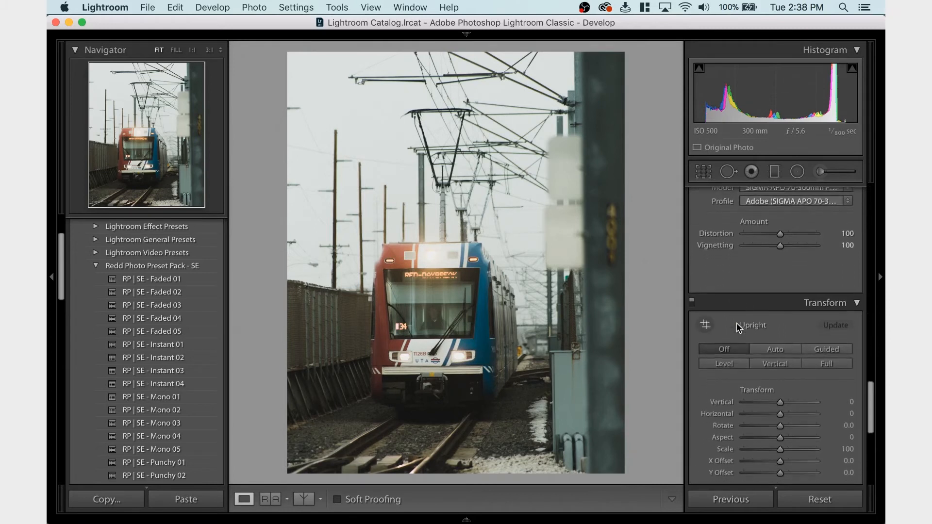
scroll(735, 322, down, 3)
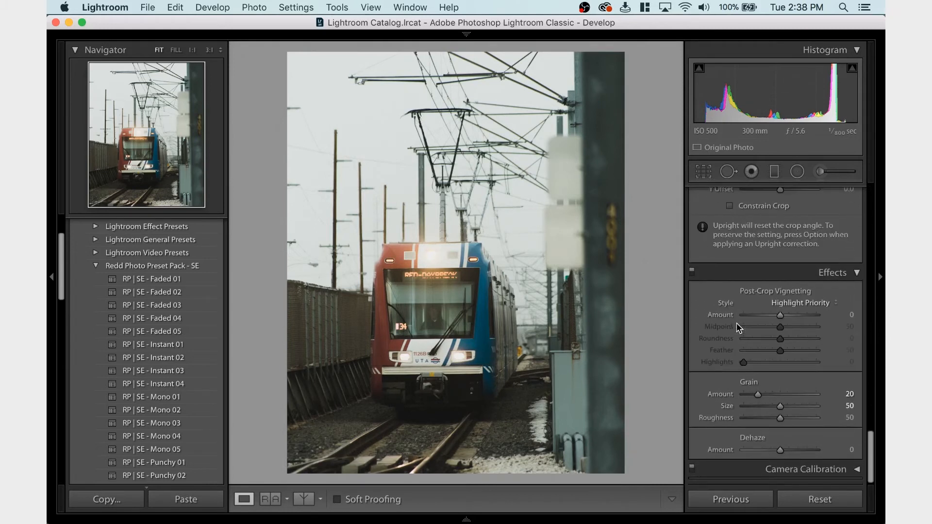
scroll(735, 322, up, 15)
scroll(736, 323, up, 10)
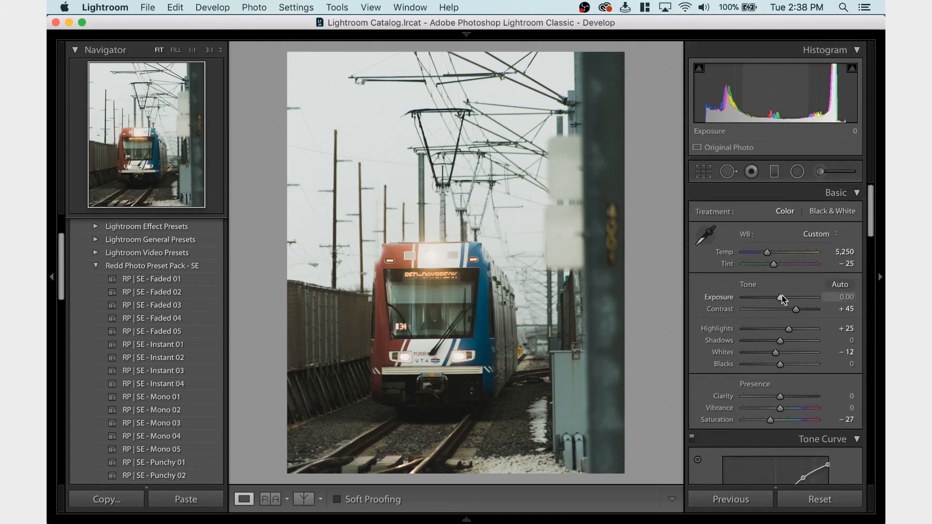
drag(782, 295, 783, 297)
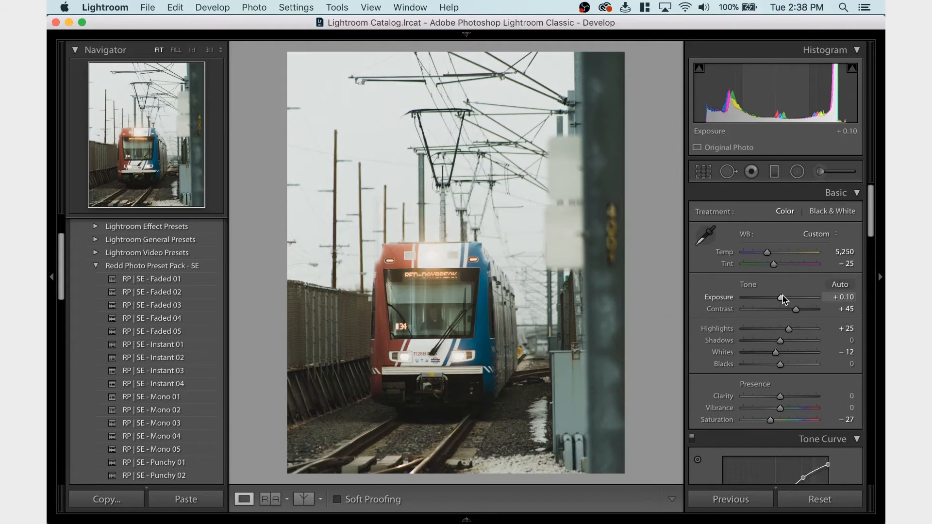
Raise the Green luminance to +100 and inspect the train's windshield at 1:1
scroll(781, 320, down, 10)
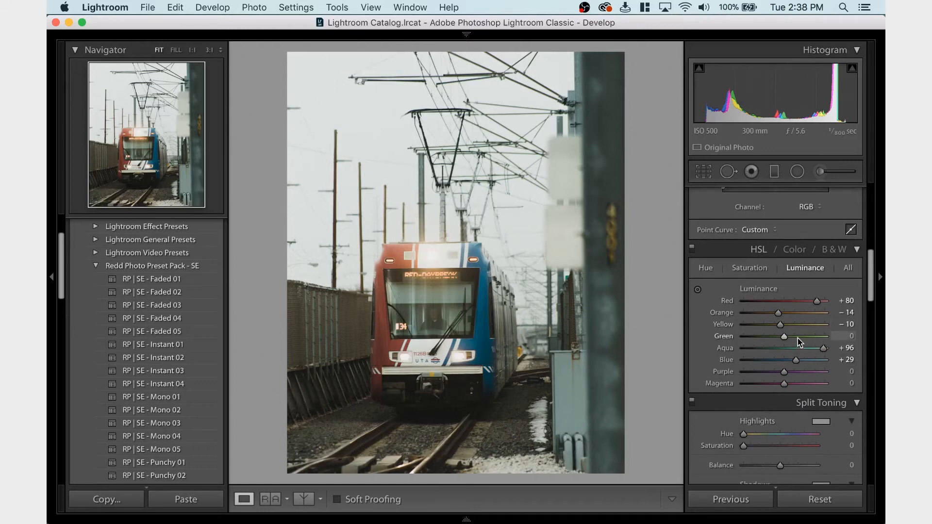
drag(799, 336, 829, 339)
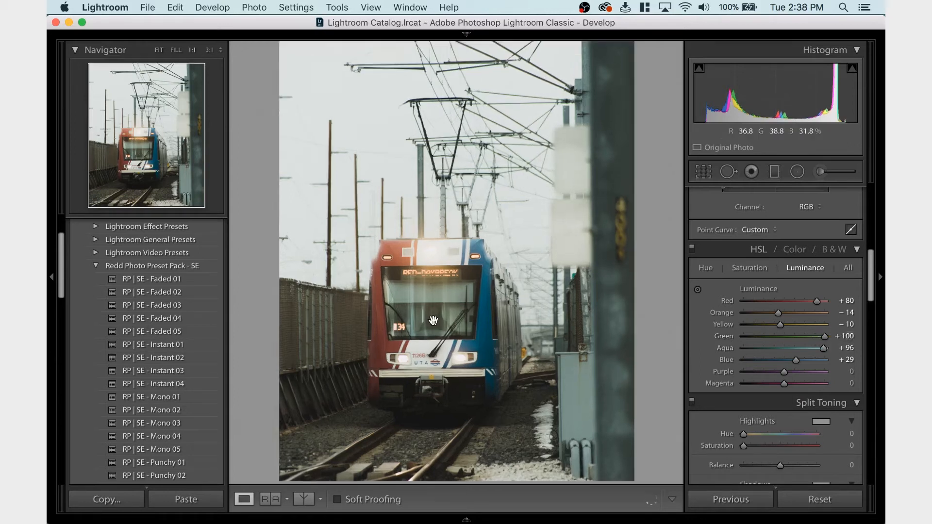
click(433, 320)
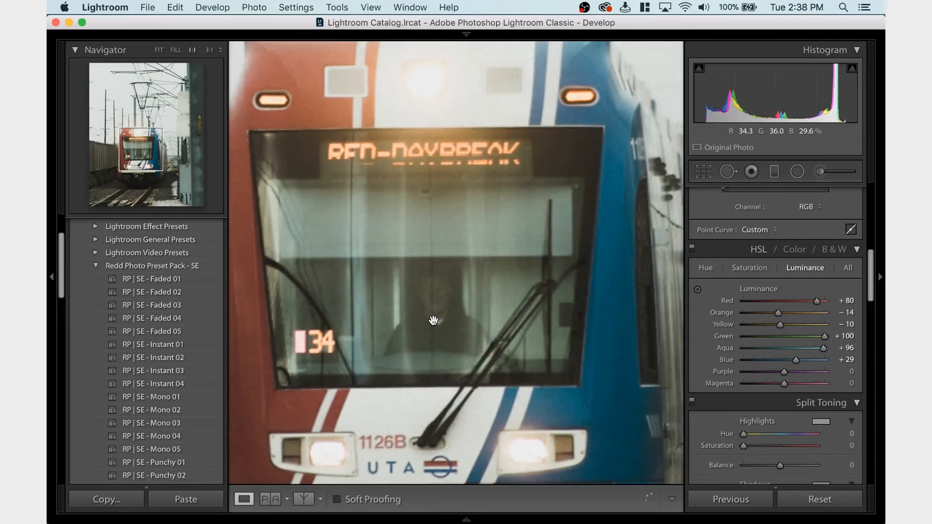
click(433, 320)
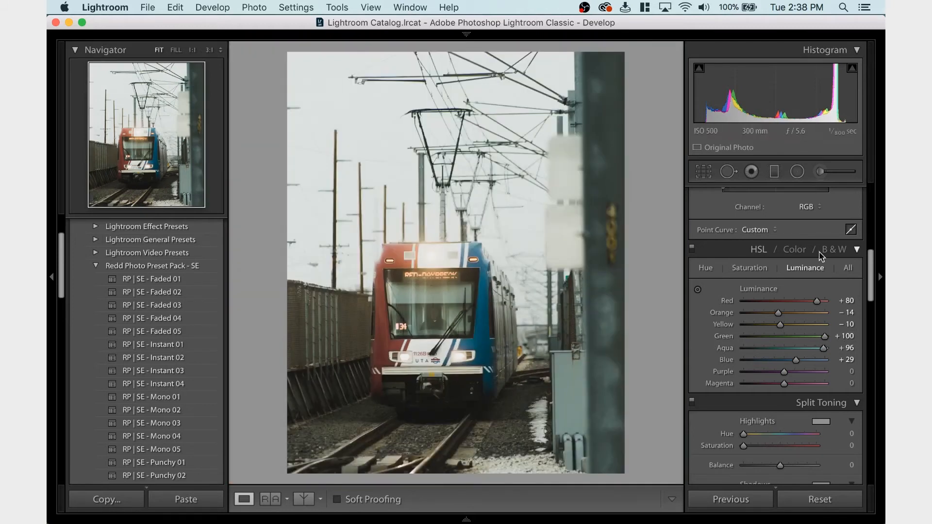
Try shifting the Green hue upward and undo the change
click(704, 269)
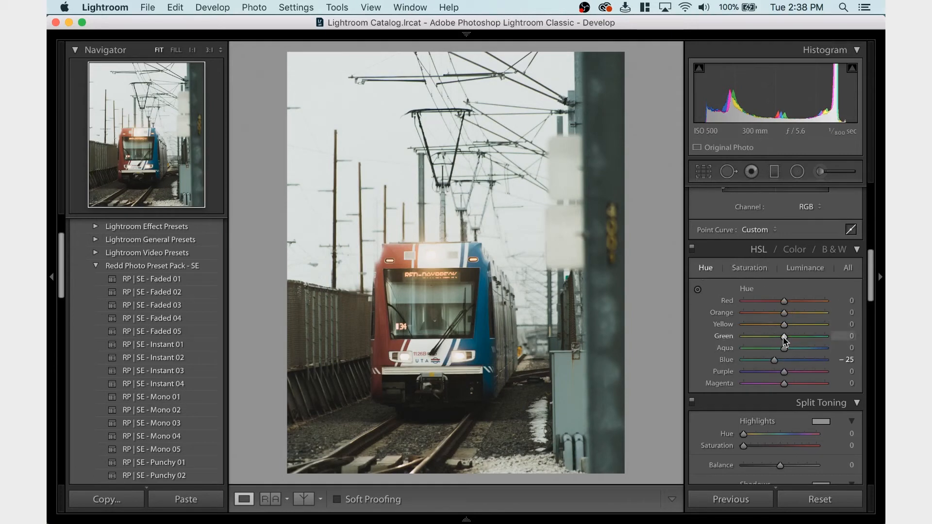
drag(783, 337, 802, 343)
key(super+z)
Raise the Blue luminance to +45 and lower the Blue saturation to -15
click(799, 271)
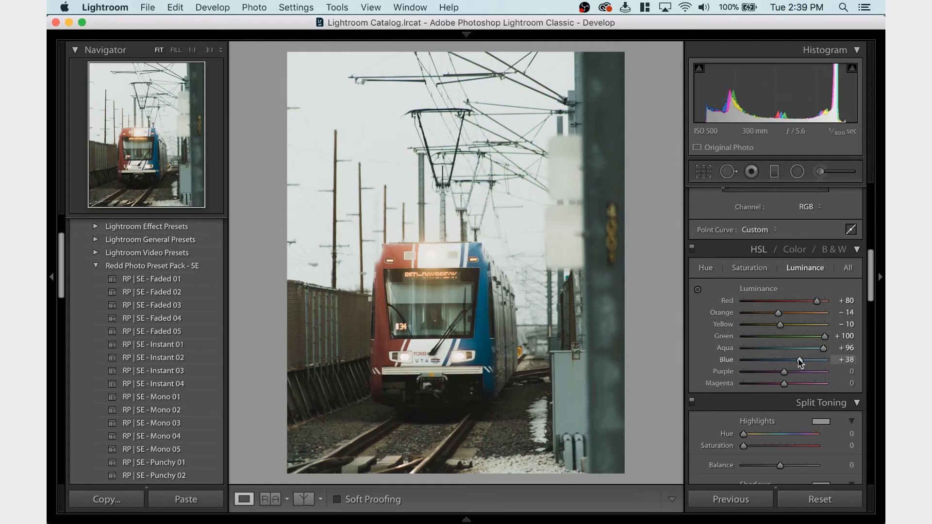
drag(805, 360, 802, 361)
click(750, 268)
drag(784, 361, 777, 361)
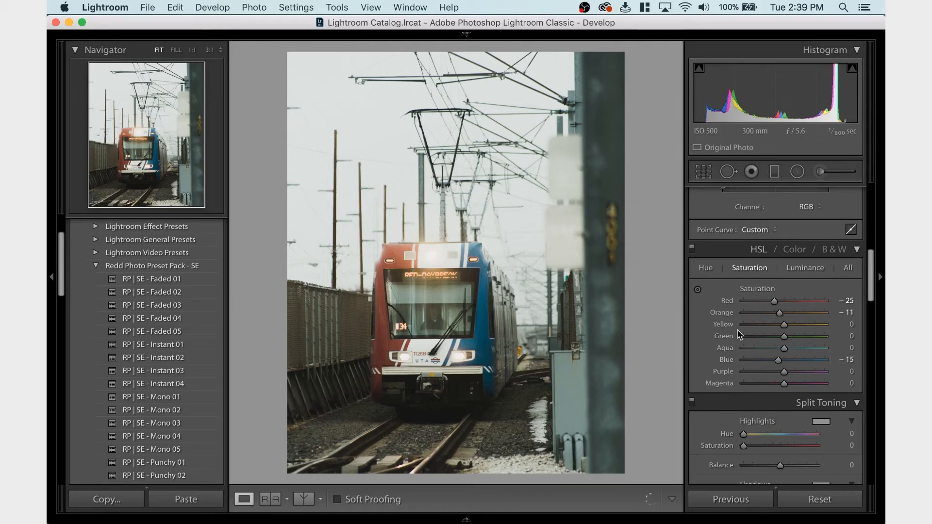
Brighten the train's colours by setting the Blue luminance to +63 and the Red luminance to +100
click(809, 270)
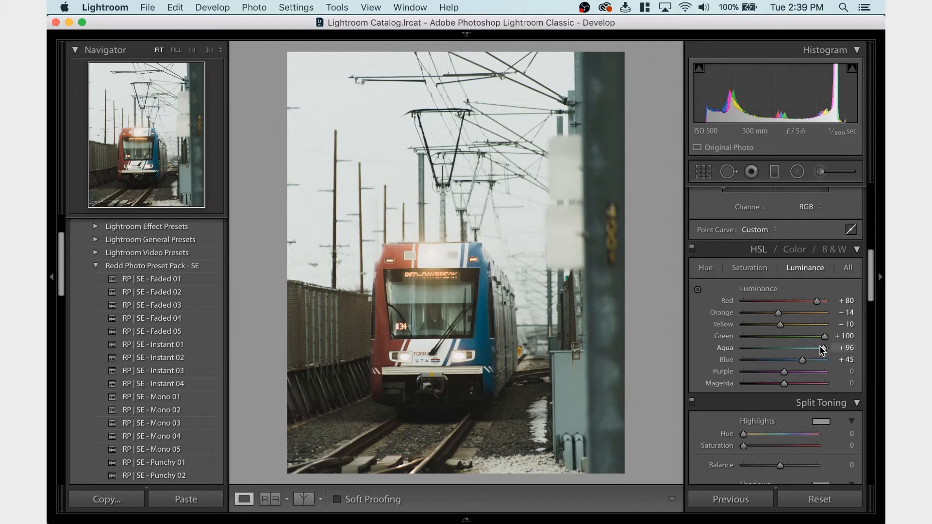
drag(803, 361, 810, 360)
drag(818, 299, 828, 303)
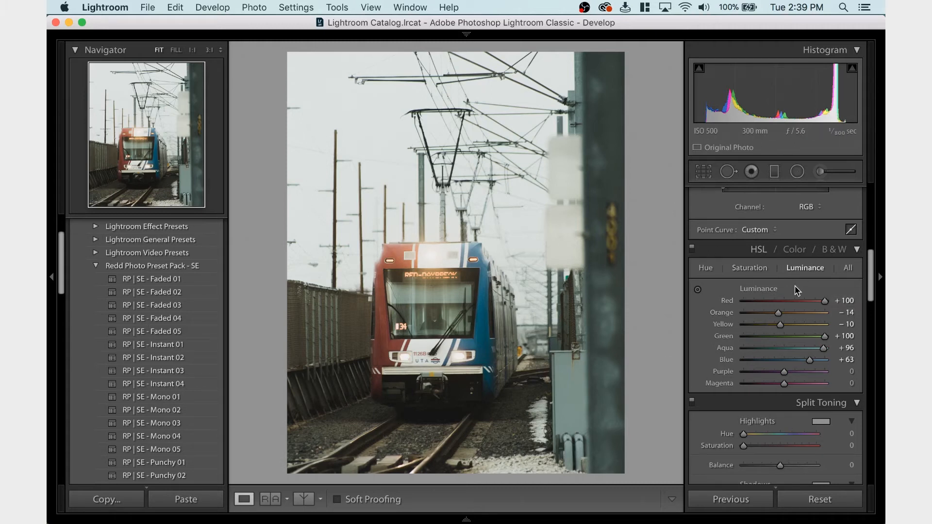
scroll(794, 292, up, 2)
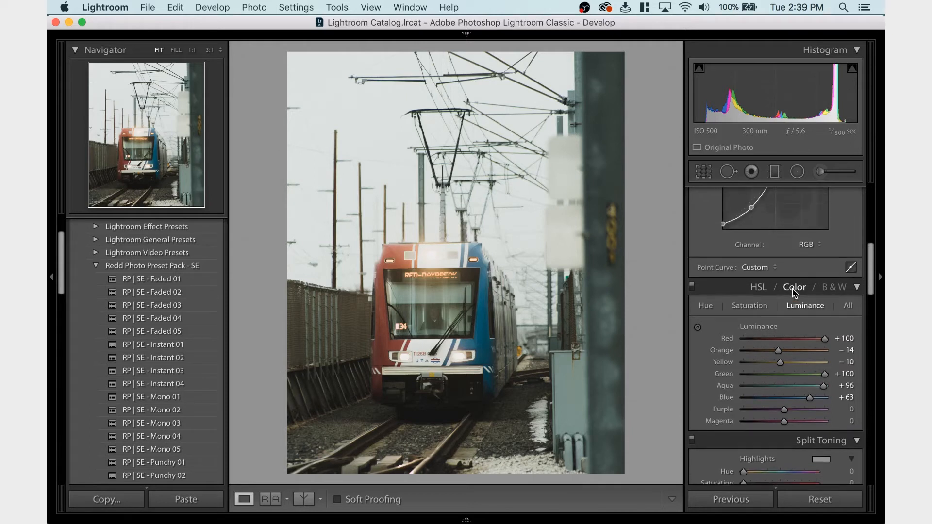
scroll(773, 346, down, 3)
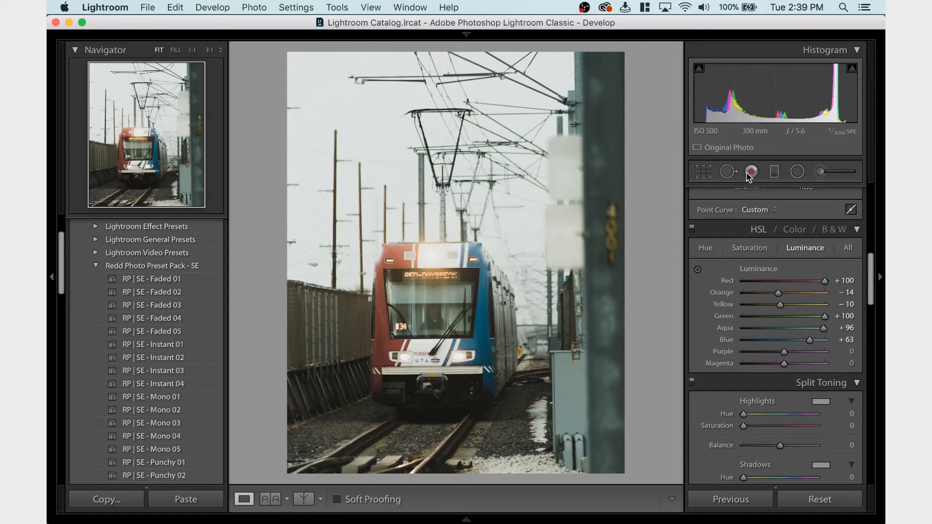
Set the crop's straightening angle to 0.25, apply it and recheck the crop frame
click(704, 172)
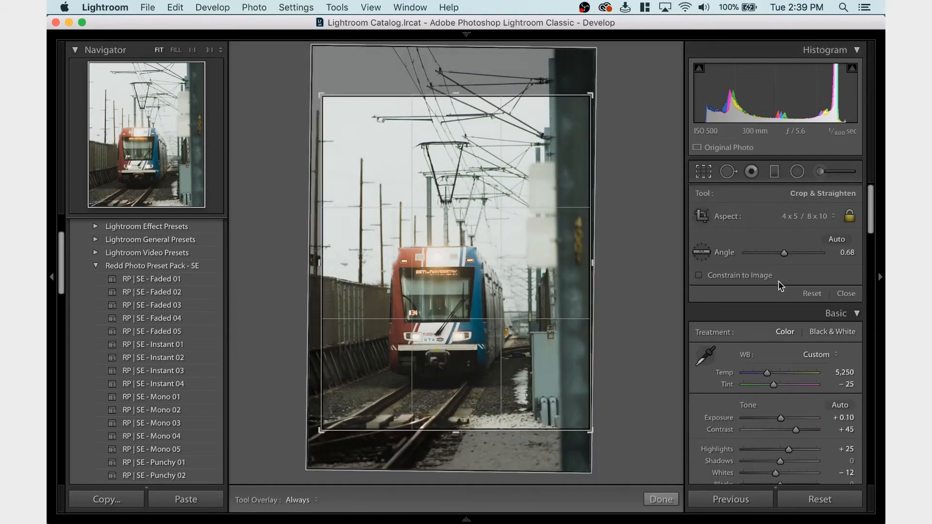
drag(783, 254, 782, 256)
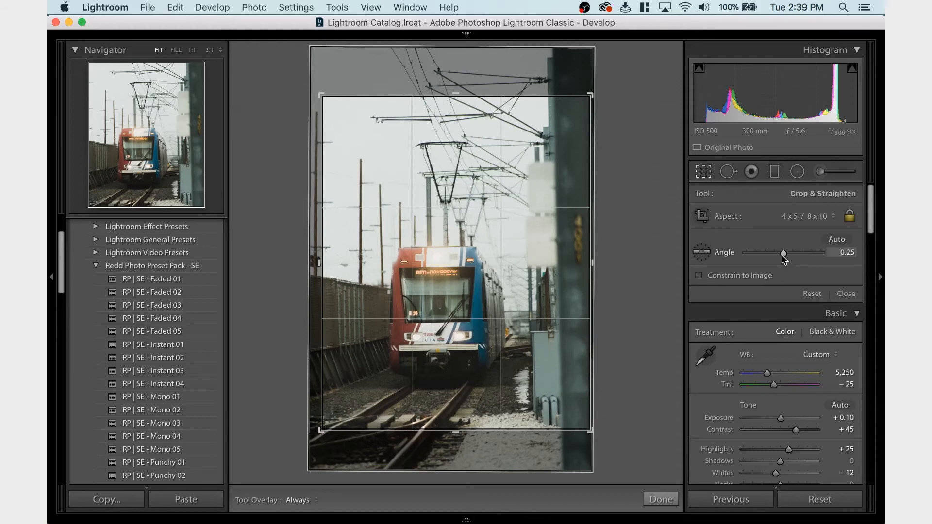
key(Return)
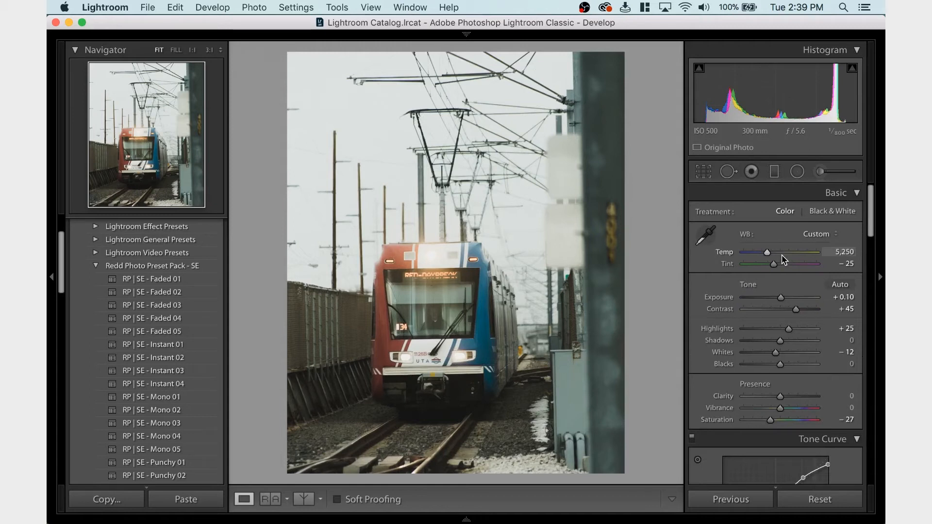
click(700, 179)
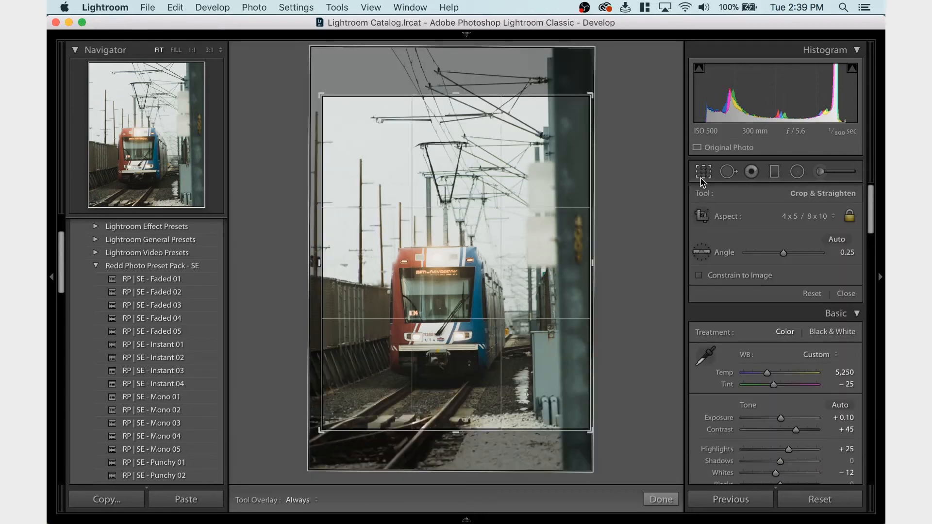
click(700, 180)
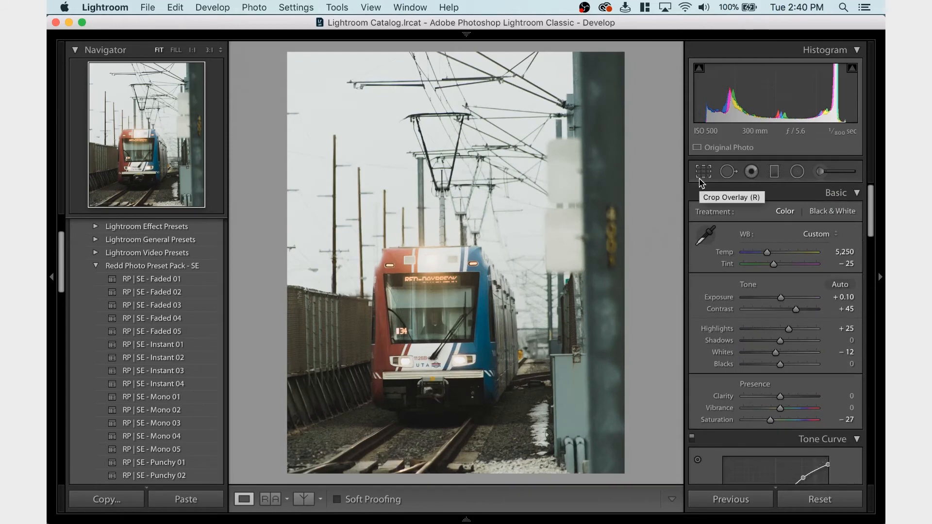
Inspect the 4 x 5 / 8 x 10 crop frame over the full photo, keeping the crop as it is
click(700, 179)
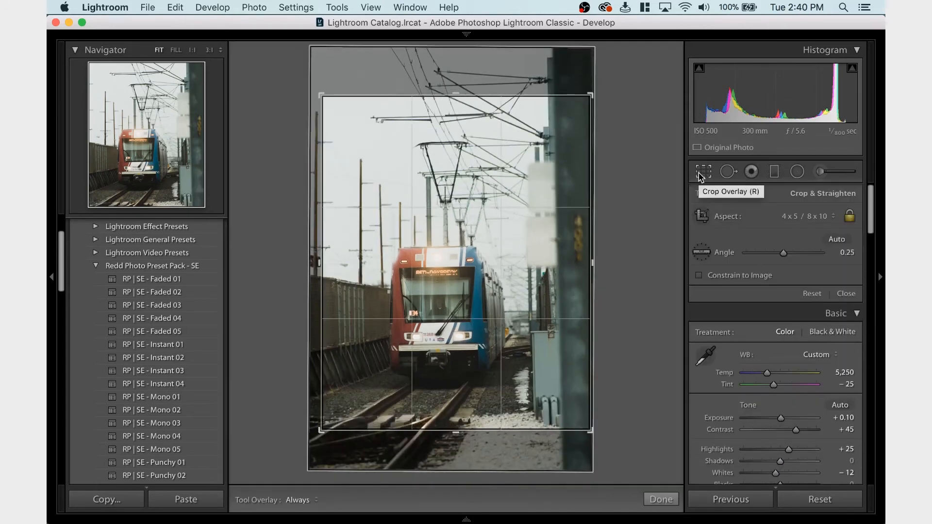
click(700, 175)
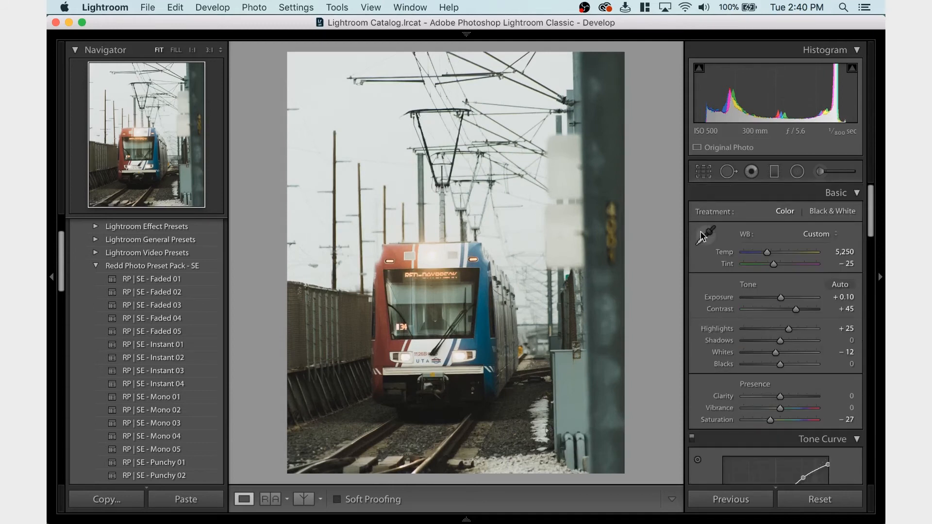
Try raising the Orange luminance to +45 and undo the change
scroll(738, 332, down, 4)
scroll(762, 315, down, 10)
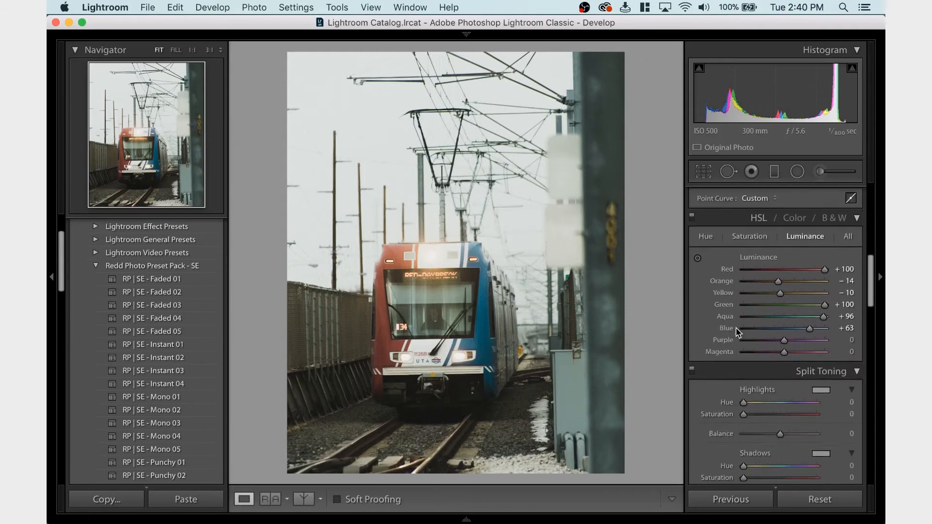
scroll(789, 293, up, 4)
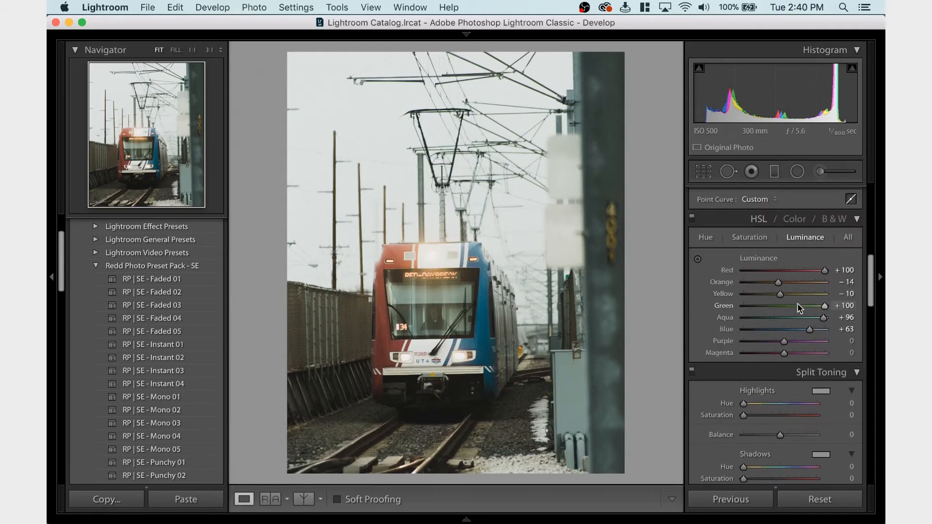
click(802, 283)
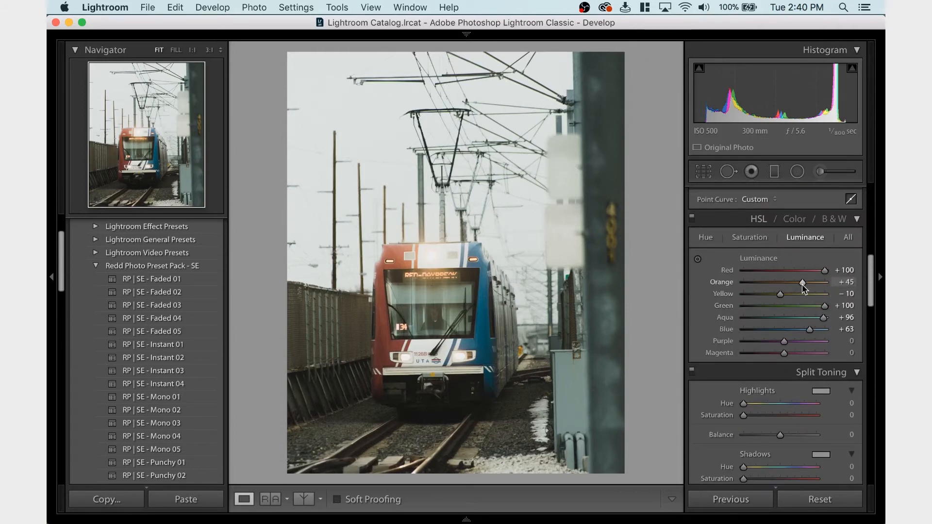
key(super+z)
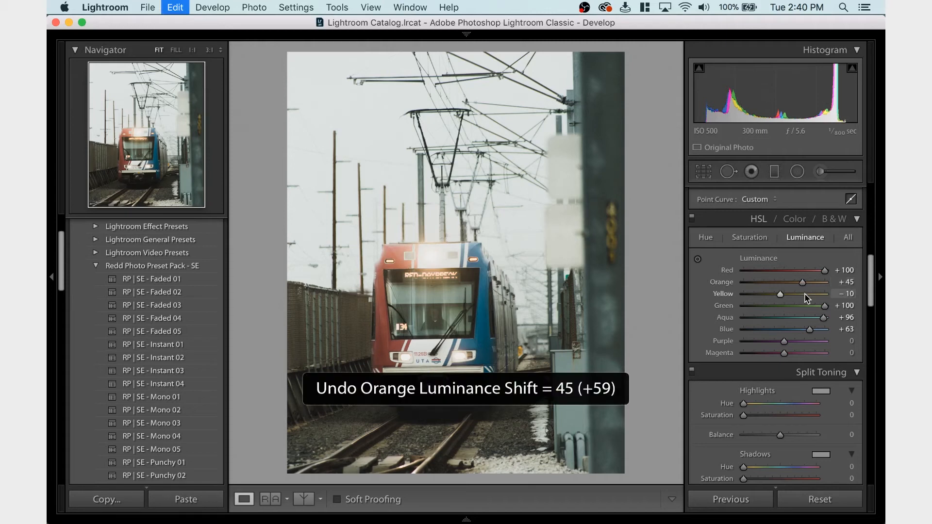
Try the Yellow luminance at about +51 and at +14, and undo both changes
click(805, 293)
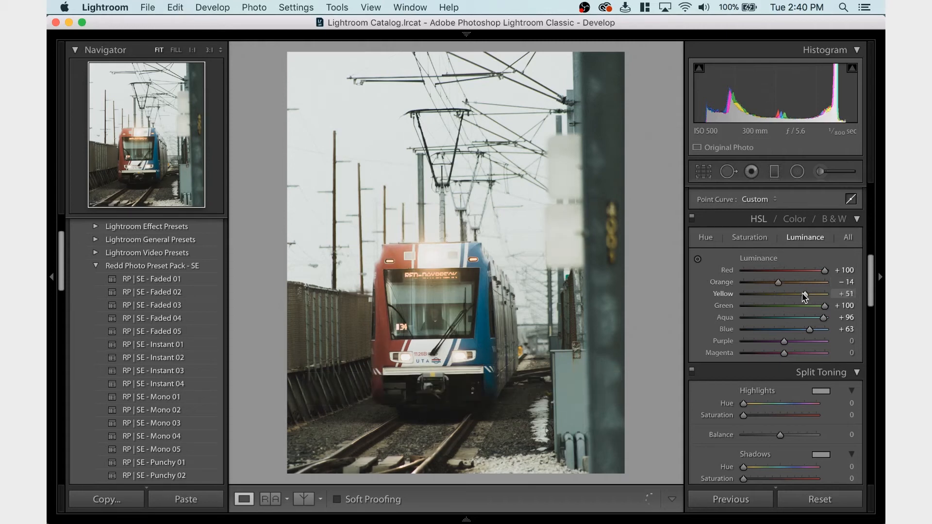
mouse_move(803, 293)
mouse_down()
mouse_move(721, 301)
mouse_move(791, 301)
mouse_up()
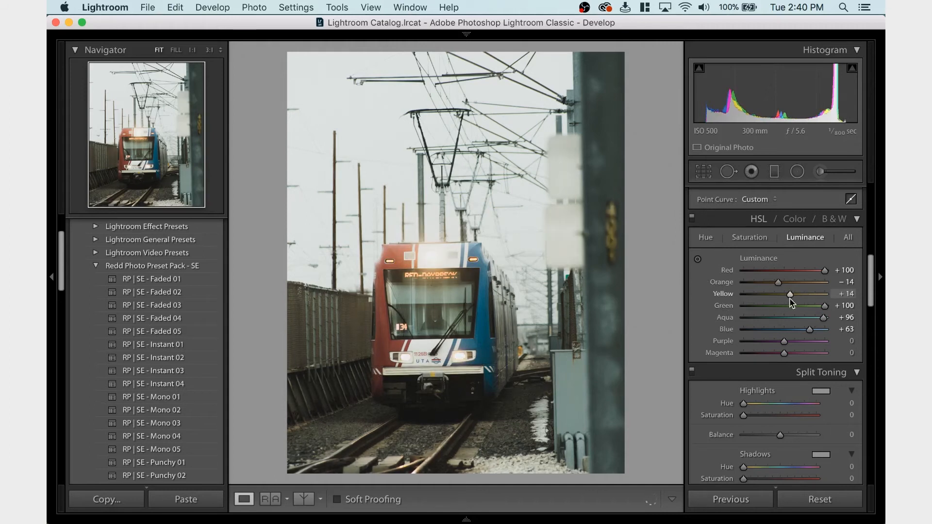
key(super+z)
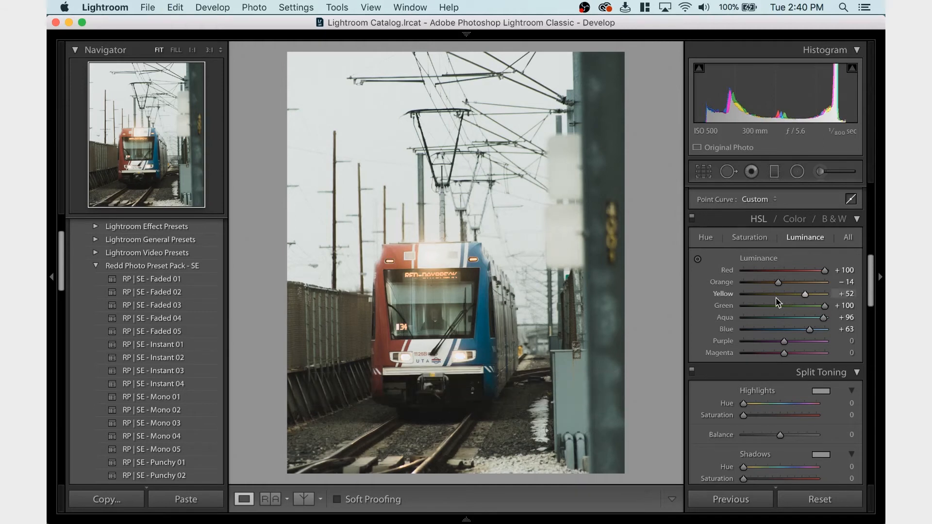
key(super+z)
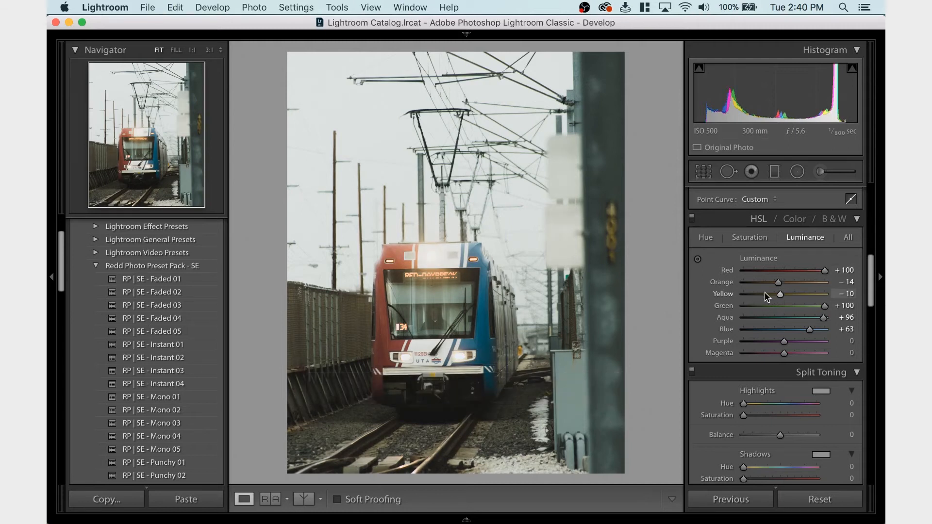
Set the Highlights to 0, try +27 for comparison and undo that trial value
click(762, 239)
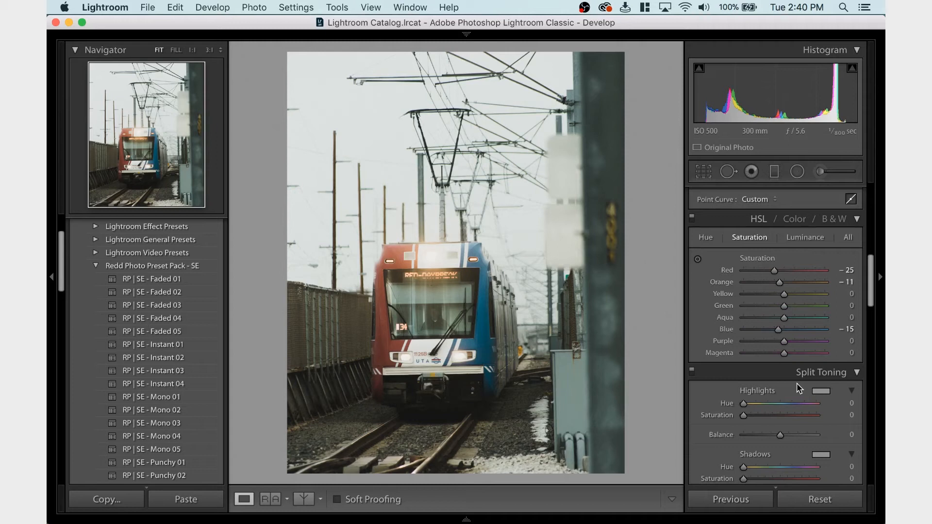
scroll(796, 384, up, 6)
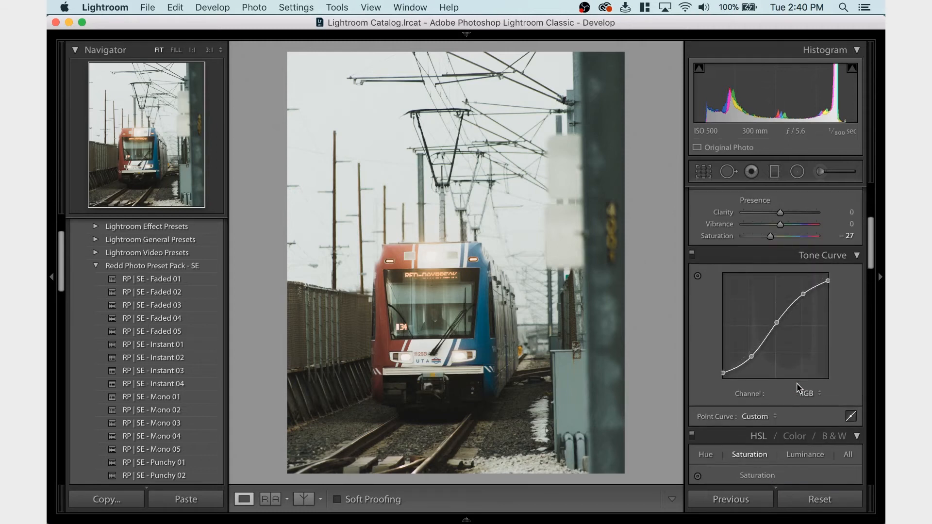
scroll(797, 383, up, 1)
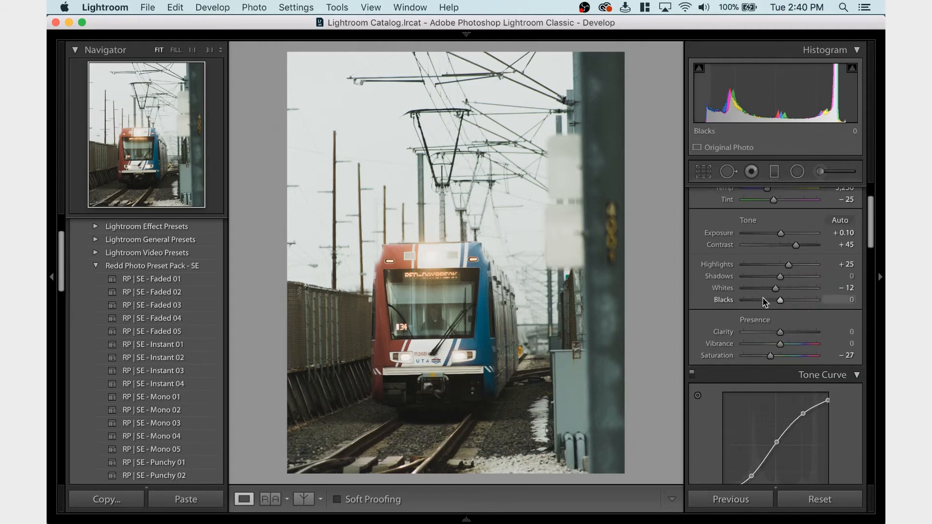
drag(788, 265, 782, 267)
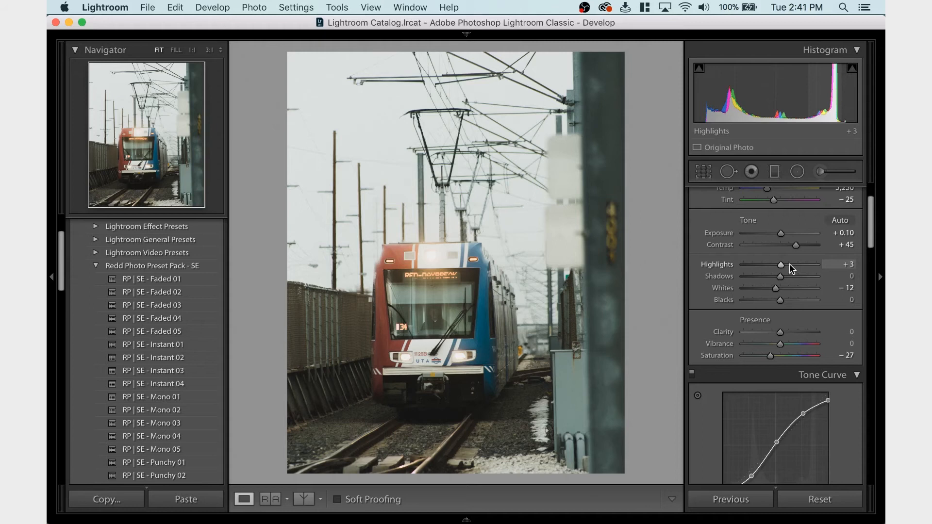
click(847, 264)
text(0)
key(Return)
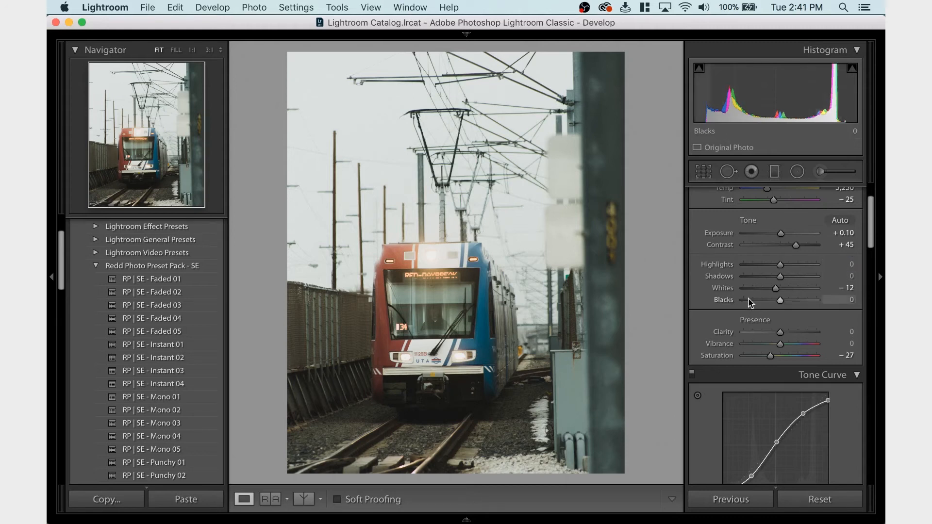
drag(780, 265, 789, 265)
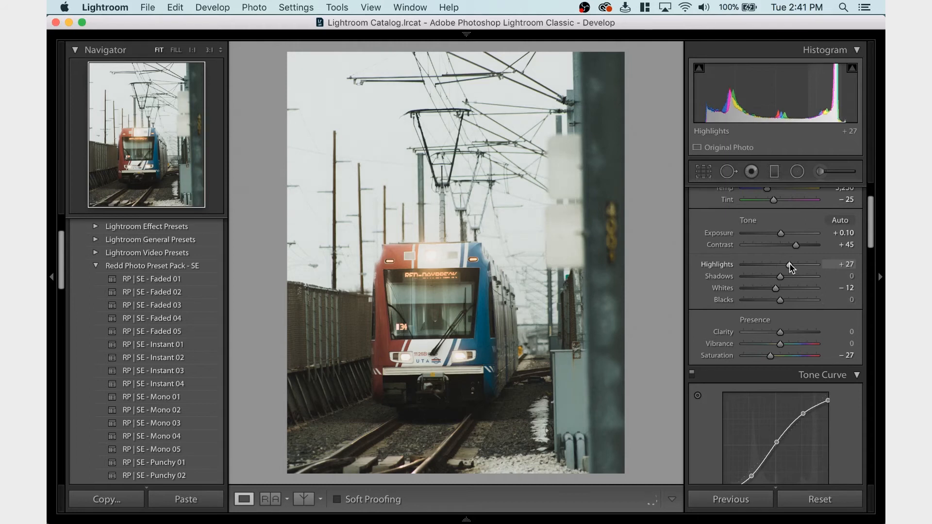
key(super+z)
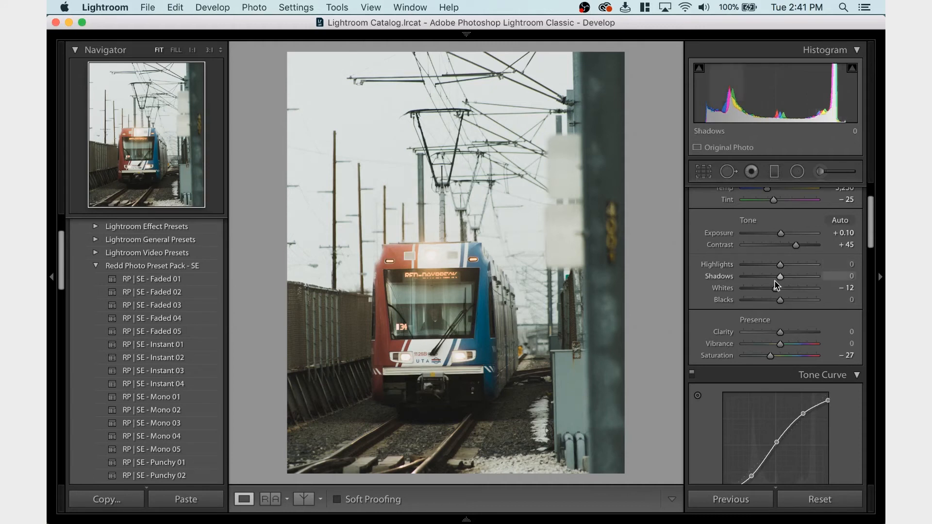
Brighten the train's blue areas by raising the Blue luminance to +87
scroll(775, 284, down, 10)
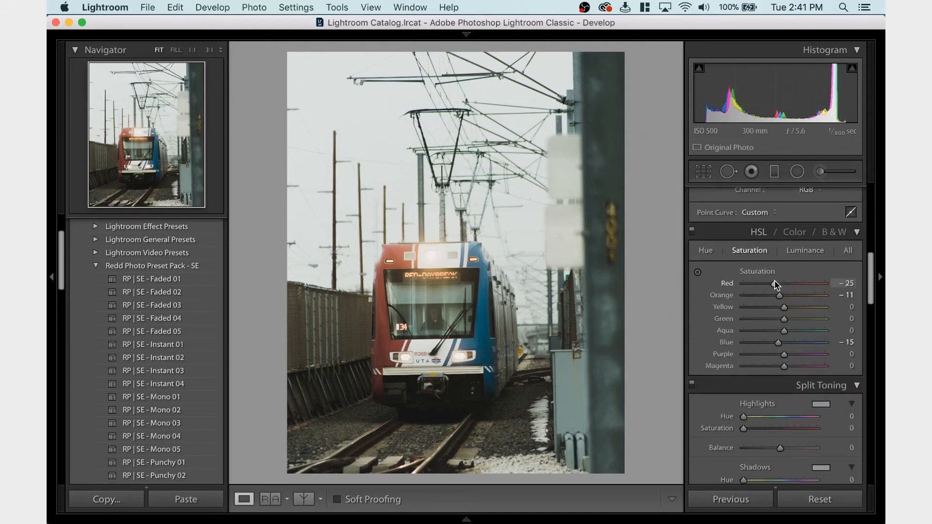
click(805, 250)
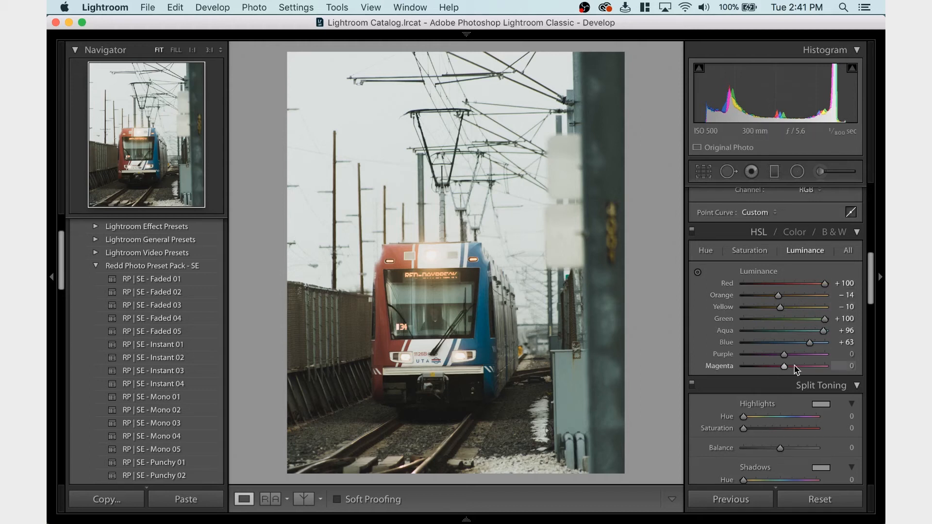
drag(810, 343, 820, 346)
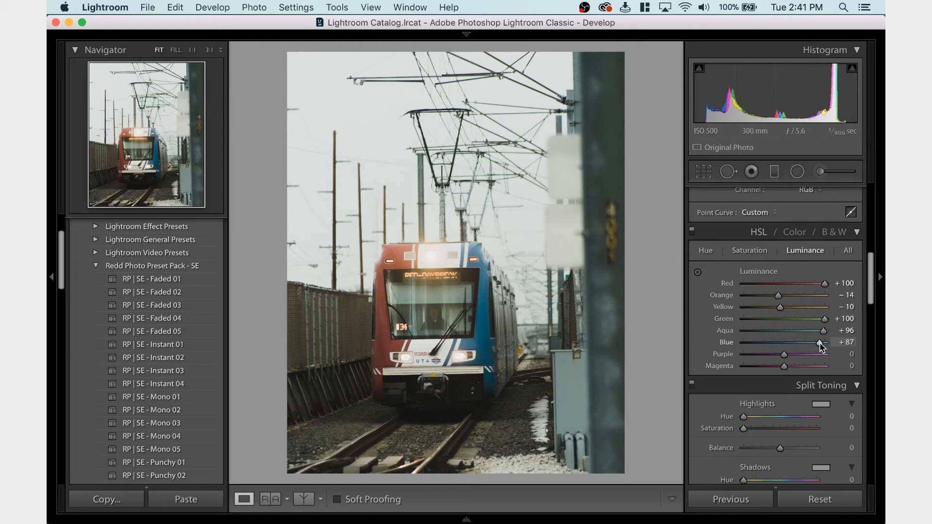
Try the RP | SE - Faded 01 preset on the train photo and undo it
click(178, 282)
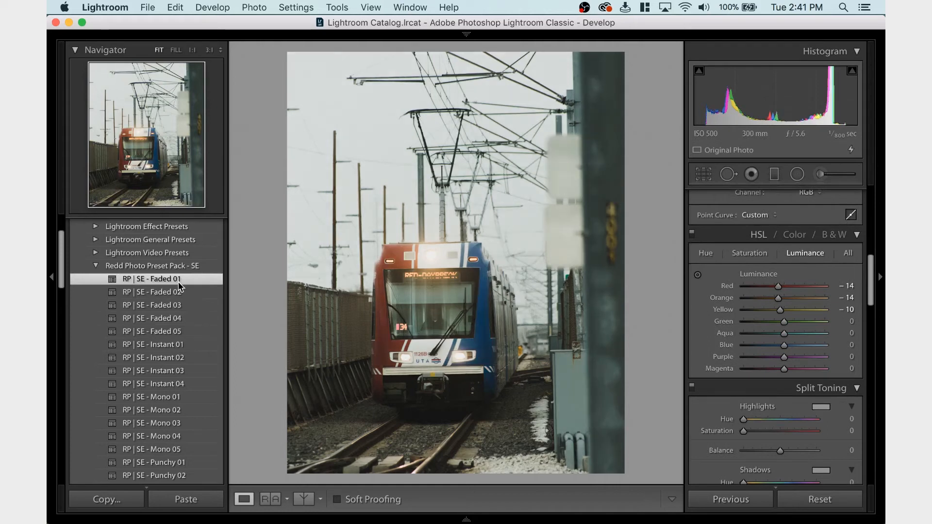
key(super+z)
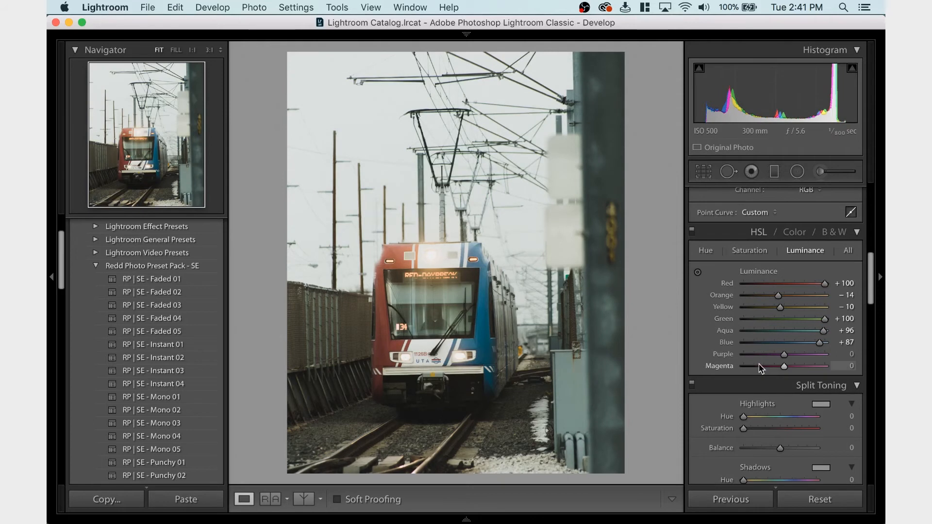
Try lowering the Shadows to -31 and undo the change
scroll(759, 367, down, 1)
scroll(759, 369, down, 10)
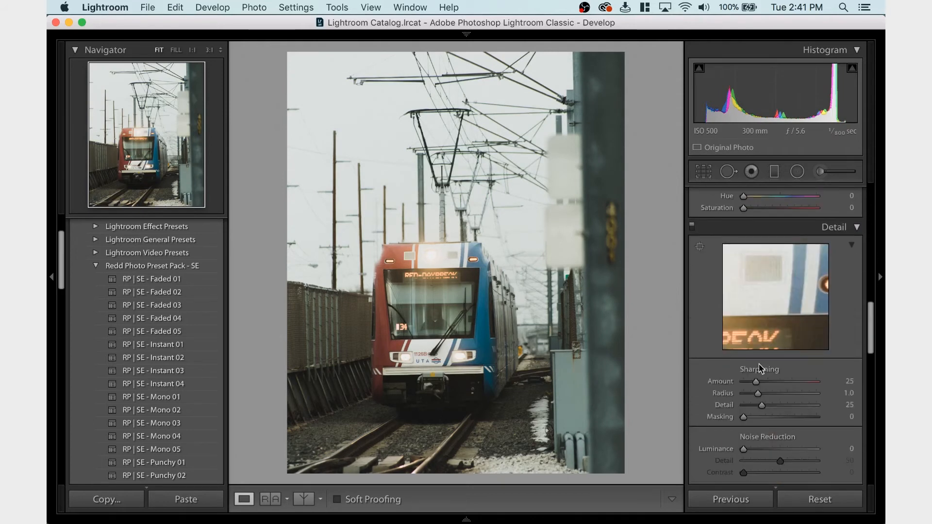
scroll(760, 369, down, 8)
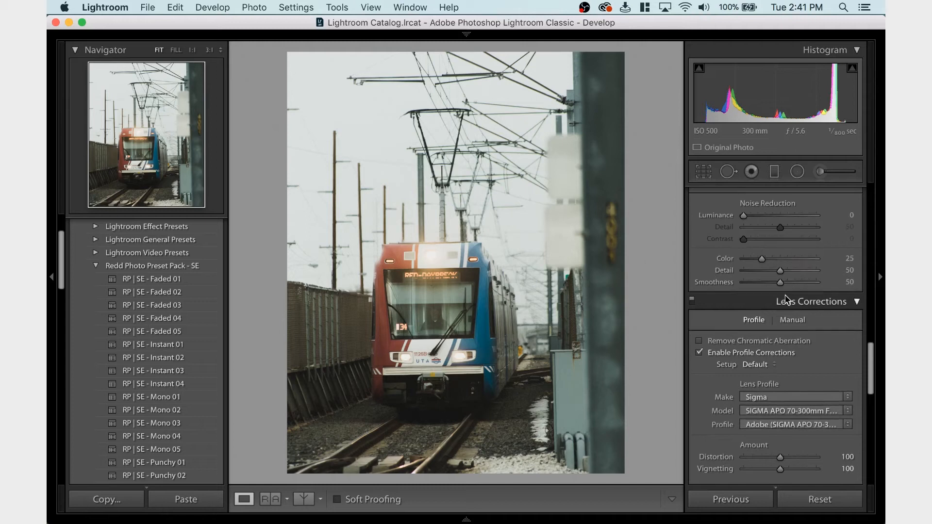
scroll(784, 298, up, 15)
scroll(787, 300, down, 4)
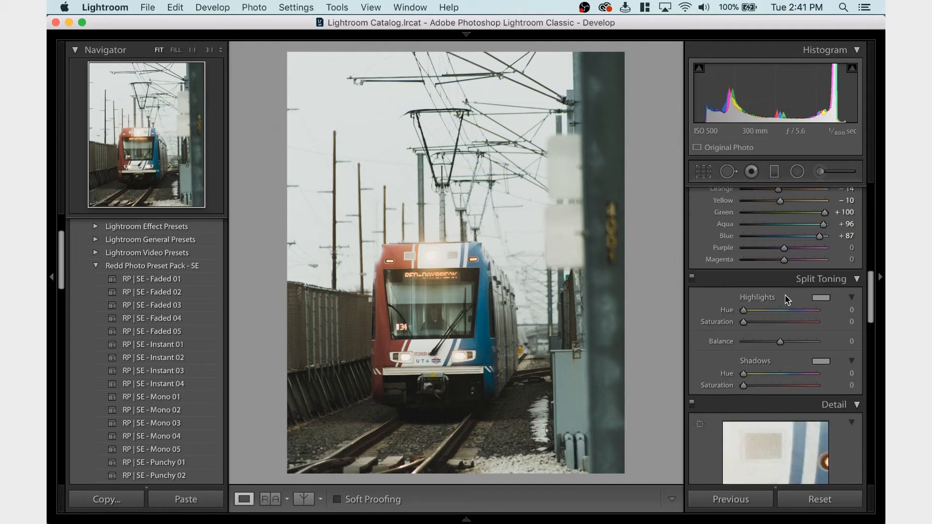
scroll(788, 299, up, 4)
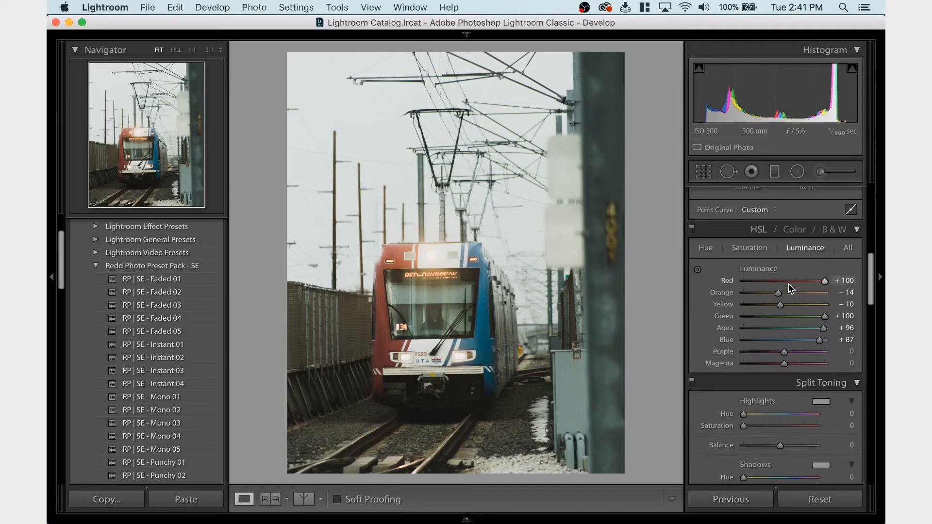
scroll(789, 288, up, 10)
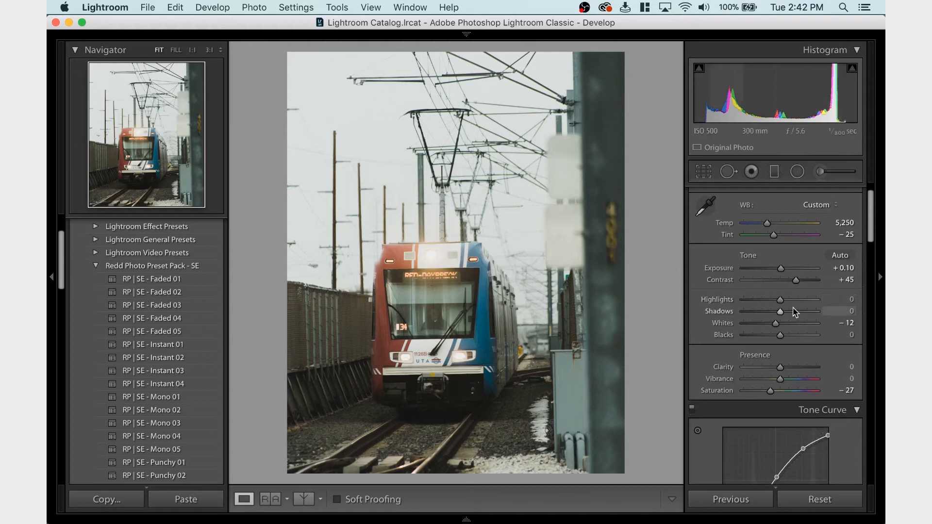
drag(779, 311, 767, 310)
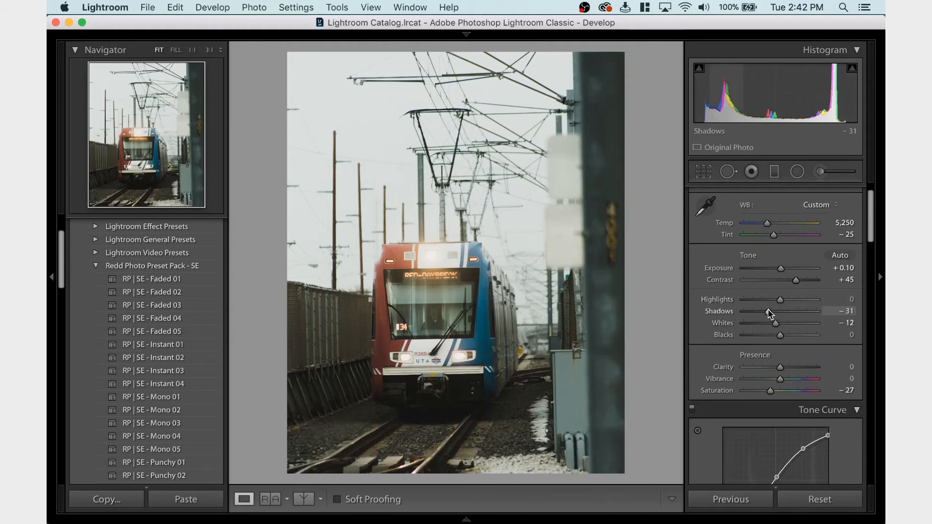
key(super+z)
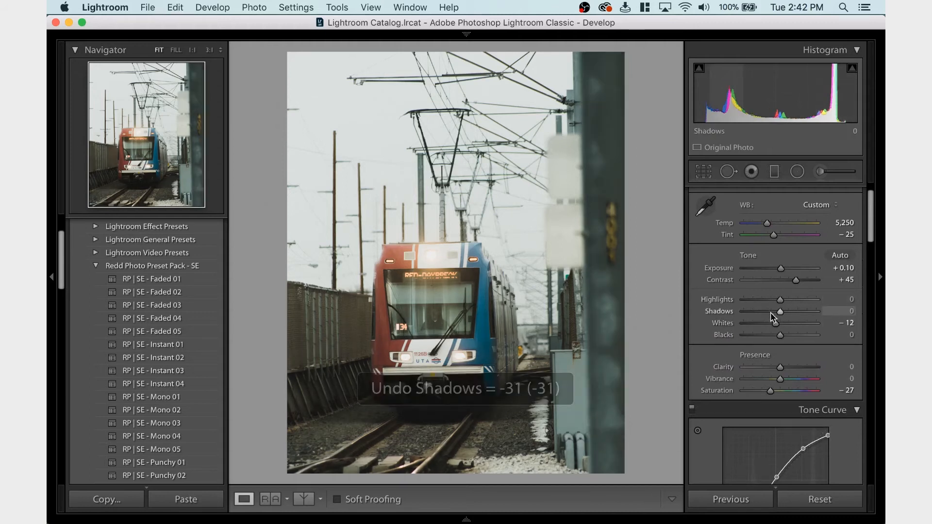
Try a Contrast value of +50 and undo the change
click(845, 279)
text(50)
key(Return)
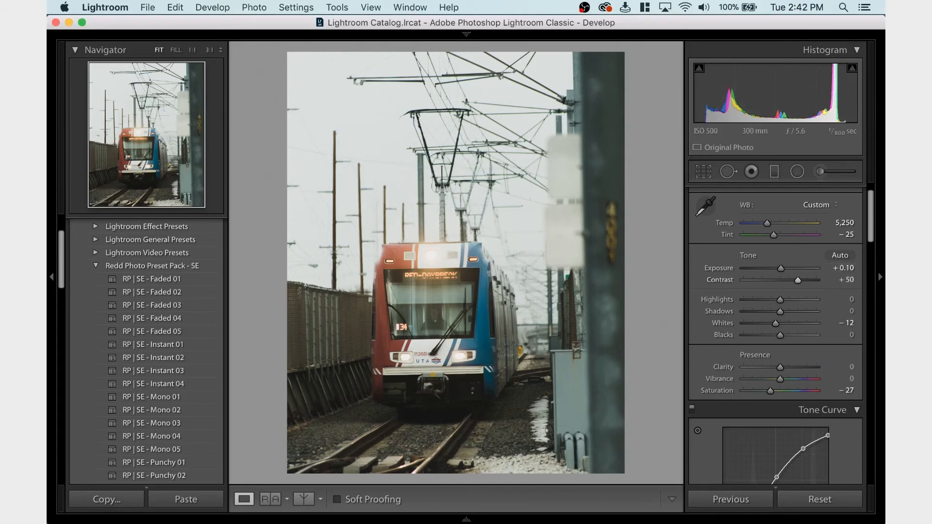
key(super+z)
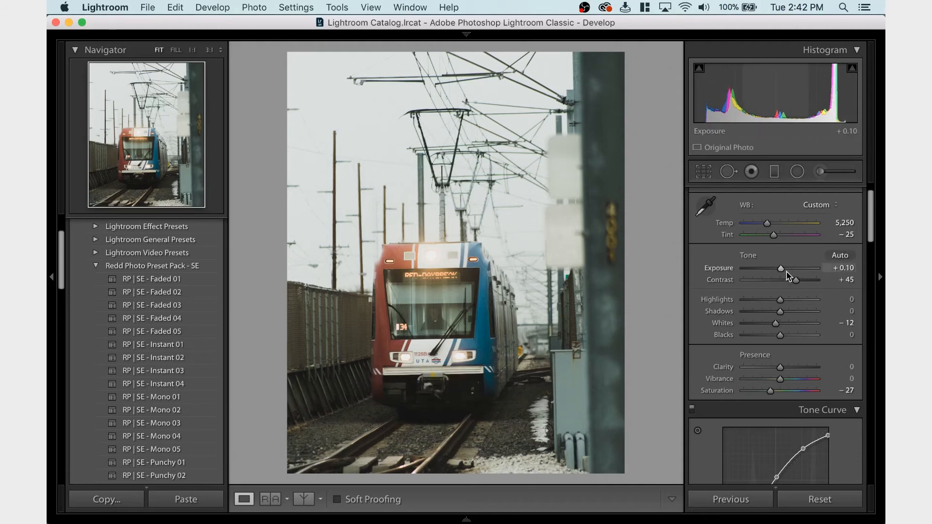
Try the Exposure at -0.20 and at 0.00, undoing each change
drag(780, 269, 778, 270)
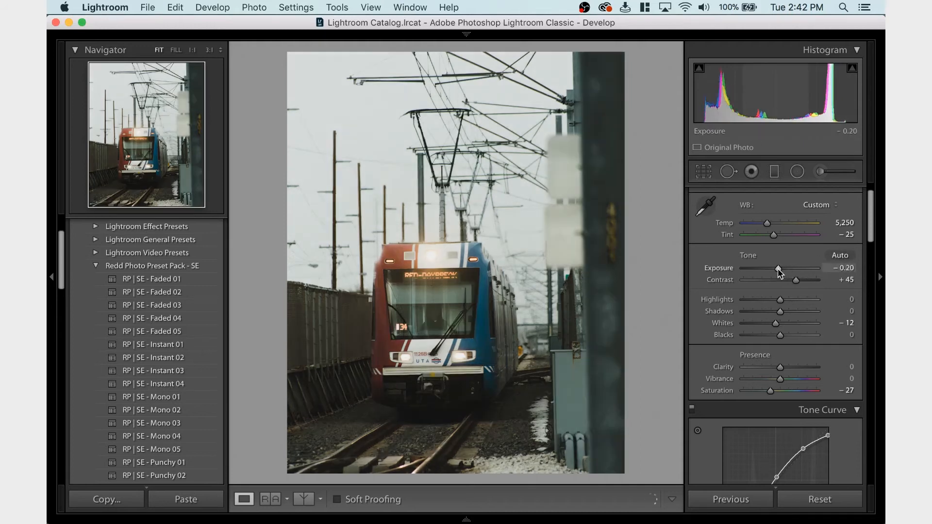
key(super+z)
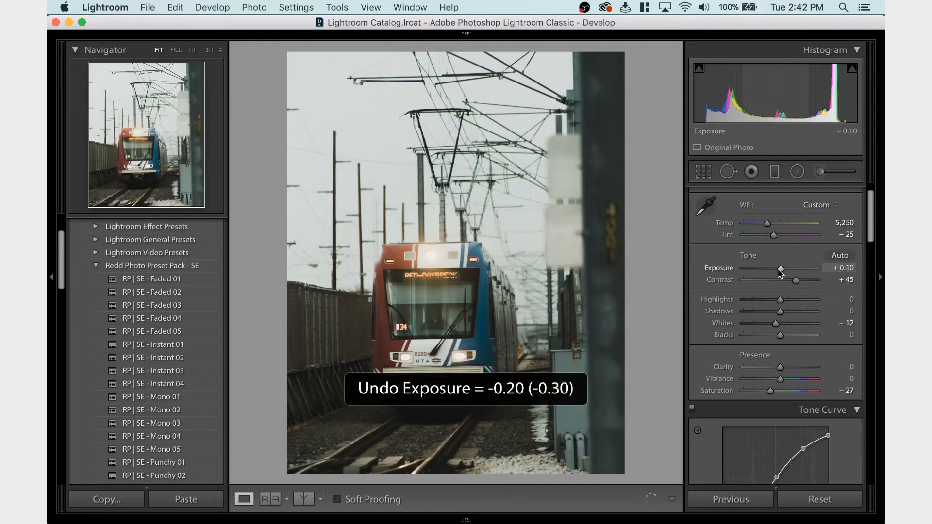
click(845, 268)
text(0)
key(Return)
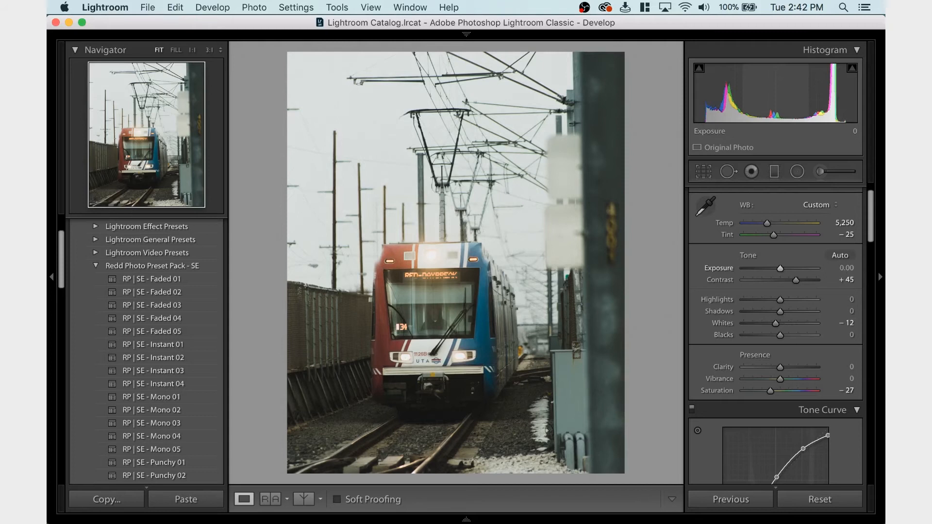
key(super+z)
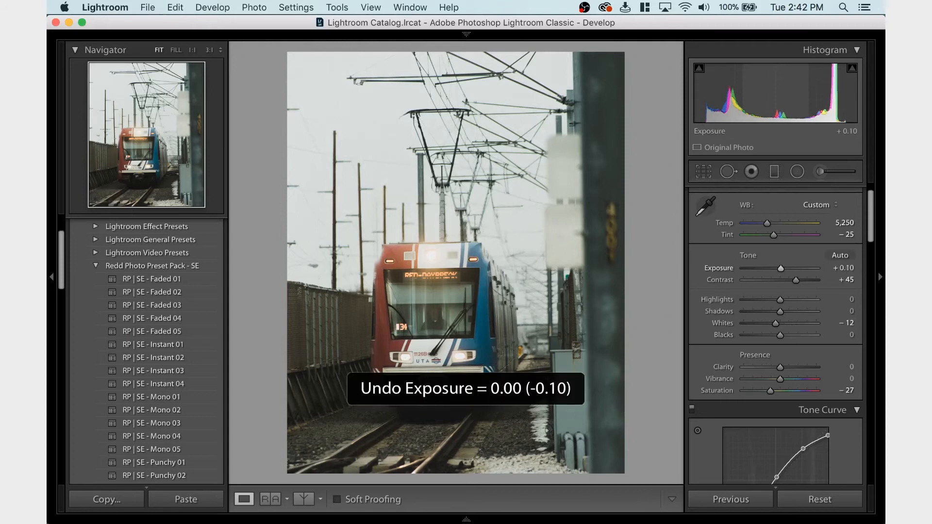
Try an Orange luminance of +42 and a slight shift of the Aqua luminance, undoing each change
scroll(801, 322, down, 8)
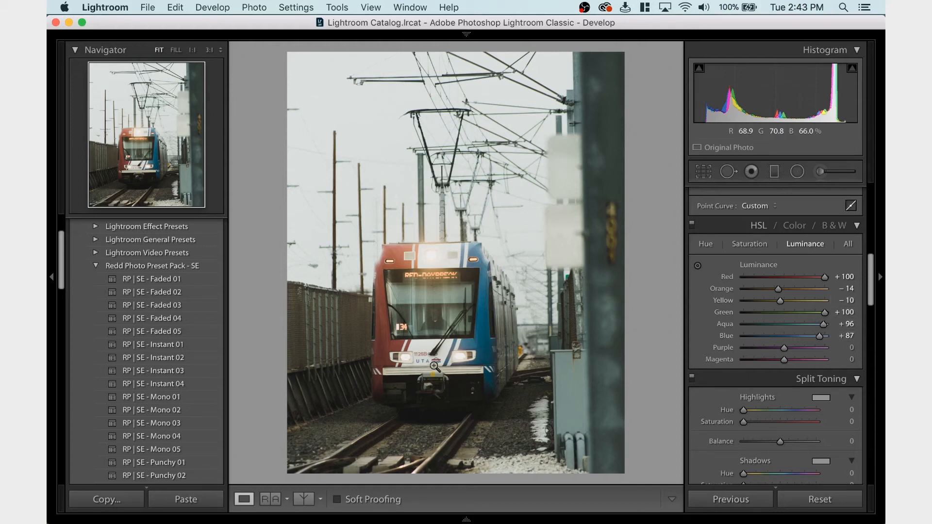
drag(778, 288, 799, 289)
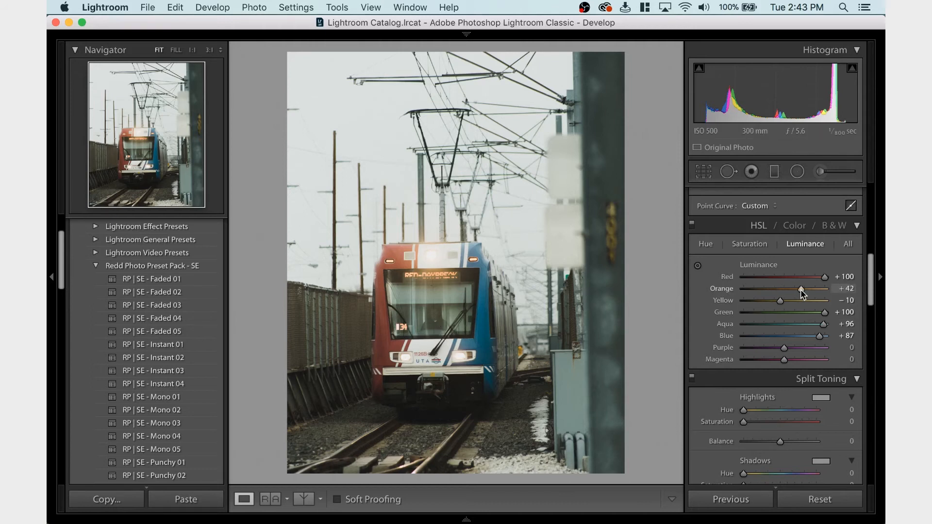
key(super+z)
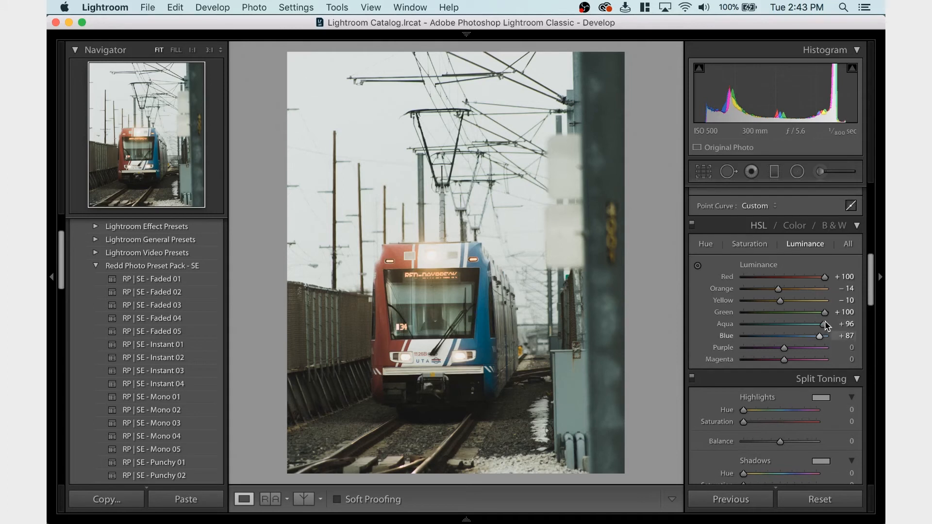
drag(824, 324, 828, 326)
key(super+z)
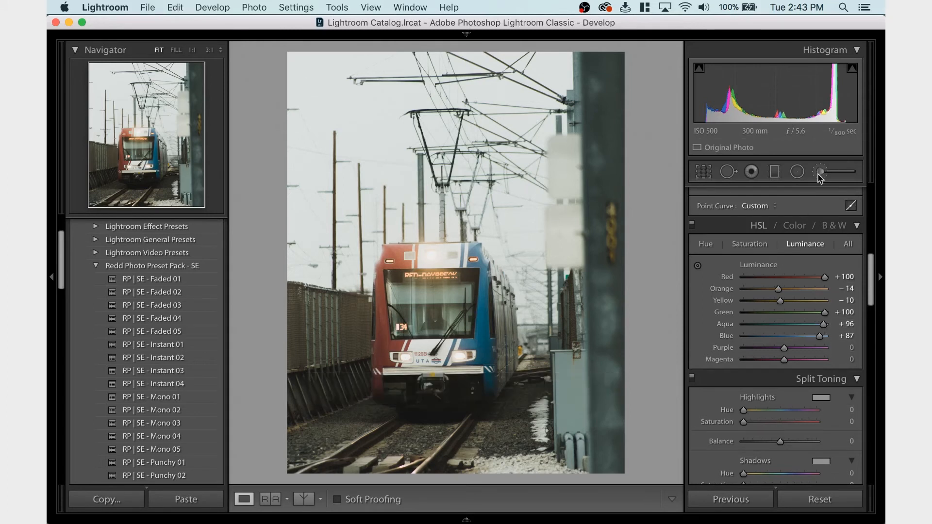
Try brushing a Dodge (Lighten) adjustment of size 24 over the train's windshield, and delete it
click(820, 172)
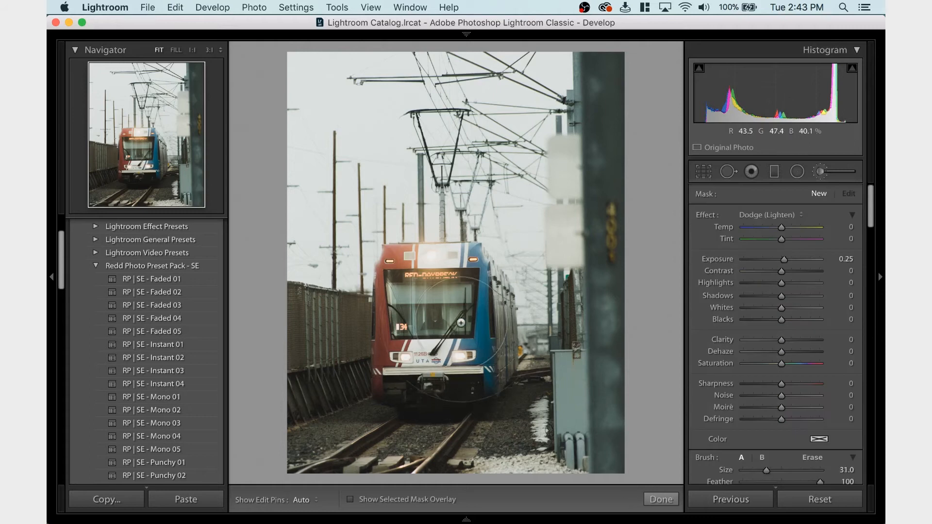
scroll(461, 323, down, 7)
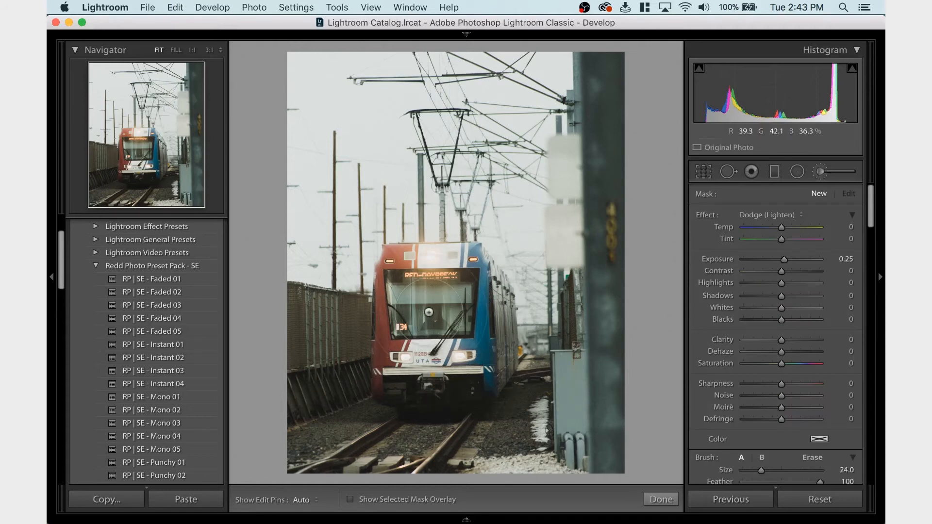
mouse_move(429, 313)
mouse_down()
mouse_move(447, 318)
mouse_move(418, 320)
mouse_move(443, 310)
mouse_up()
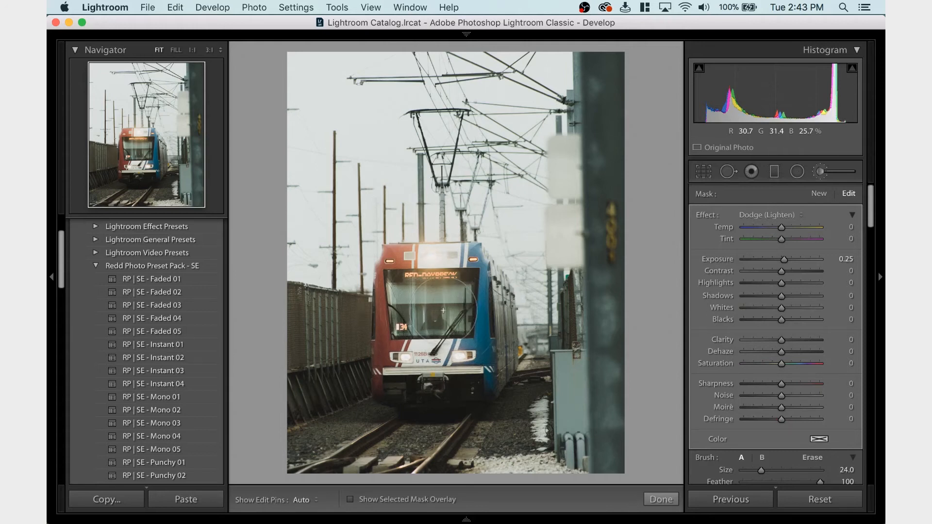
key(Delete)
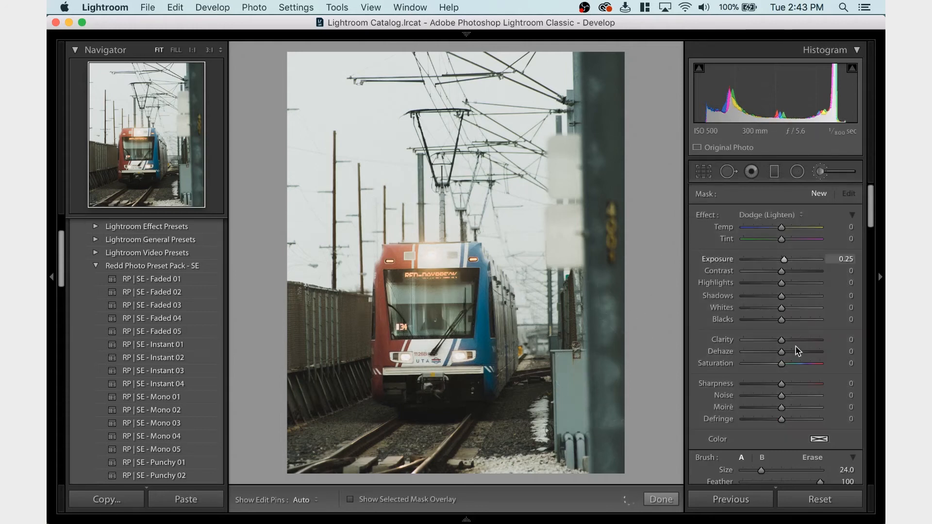
key(shift)
click(820, 176)
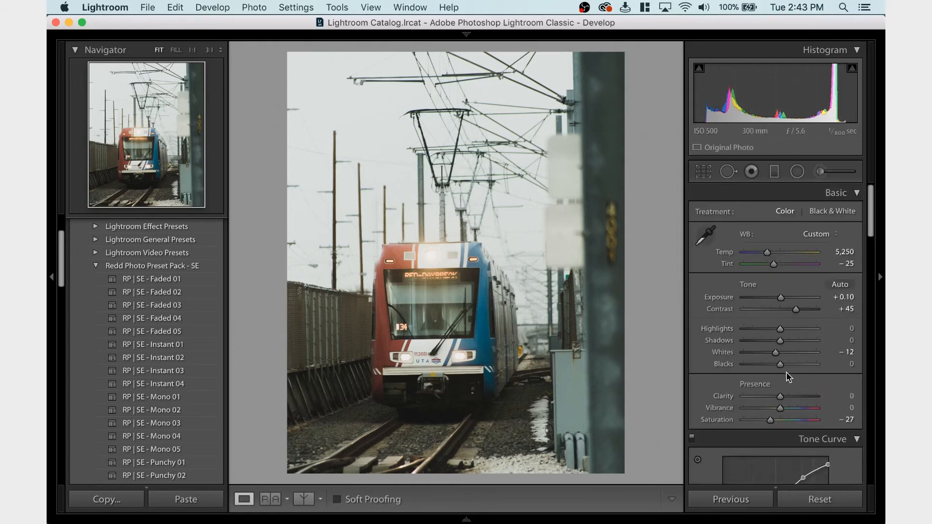
Try raising the Blacks to +21 and undo the change
drag(781, 365, 788, 365)
key(super+z)
key(super+z)
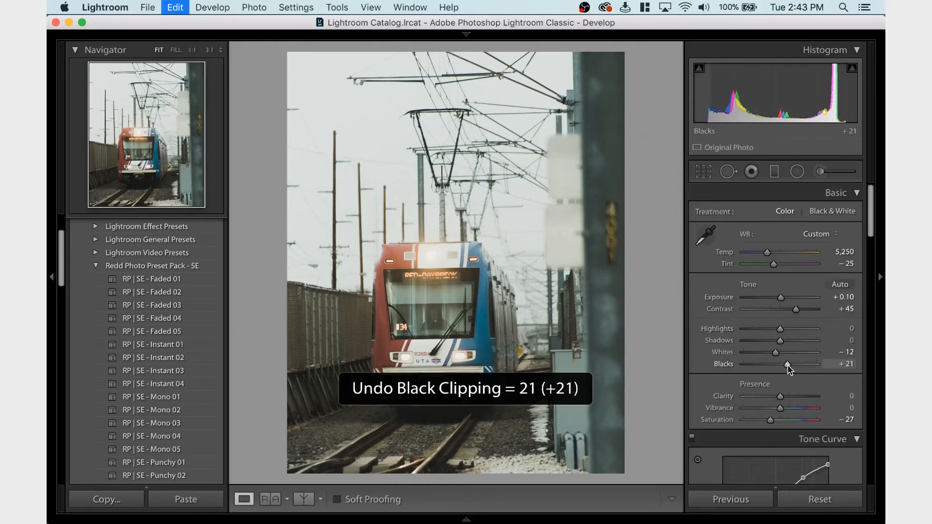
key(super+shift+z)
key(super+shift+z)
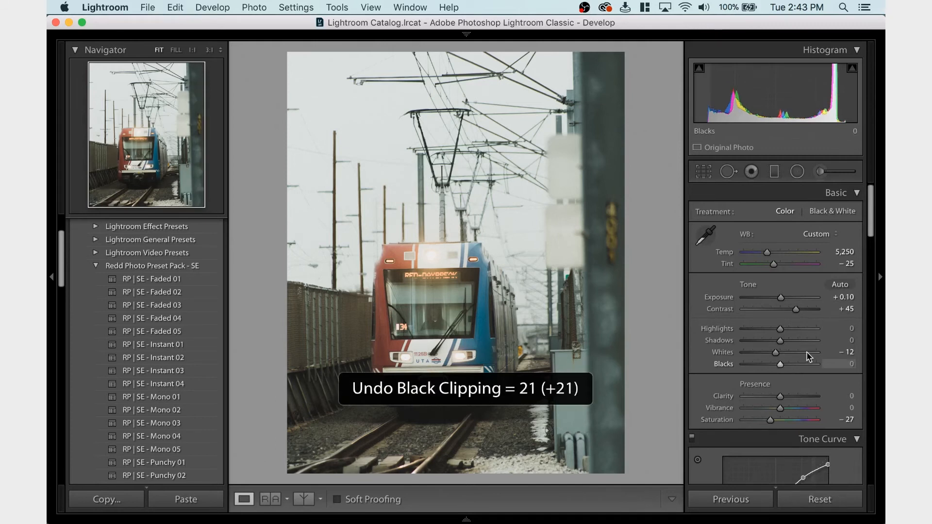
Export the edited train photo as a JPEG to the Exported folder, using a unique name to avoid overwriting the existing file
scroll(800, 359, down, 10)
scroll(812, 354, down, 1)
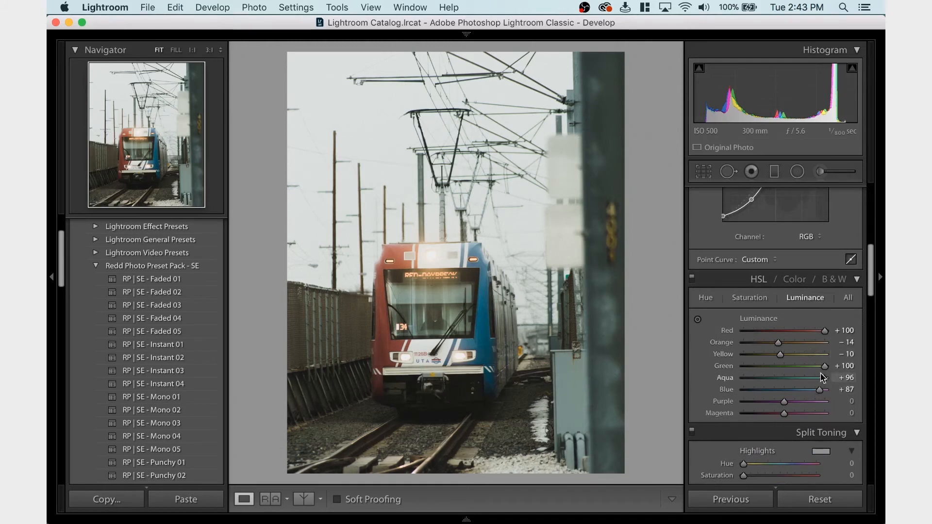
key(super+shift+e)
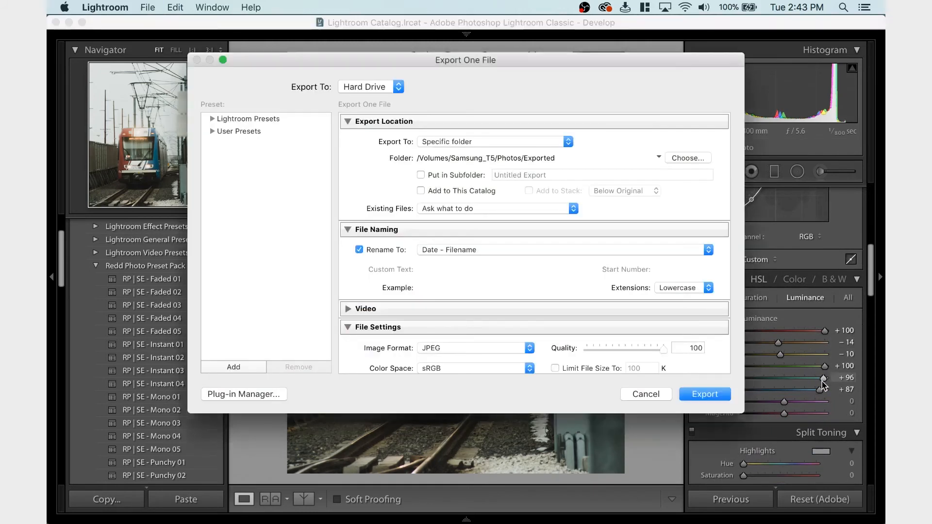
key(Return)
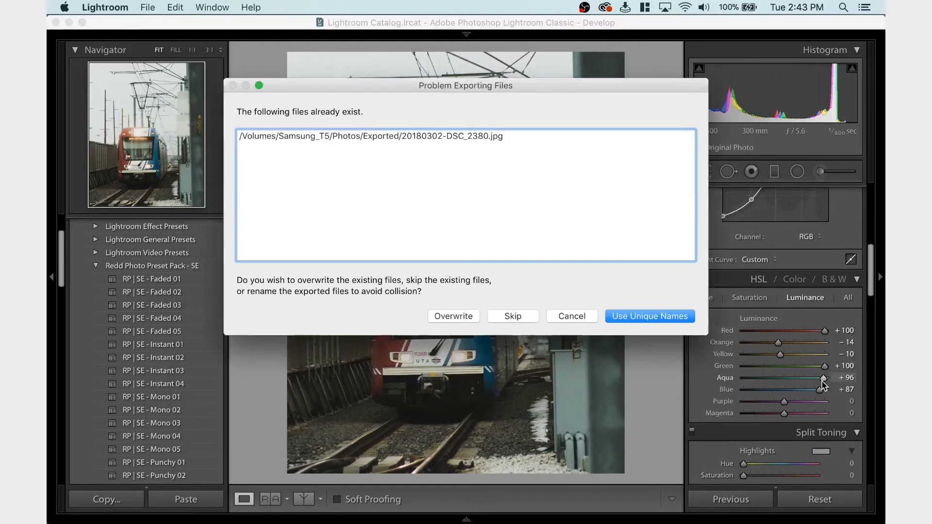
click(641, 316)
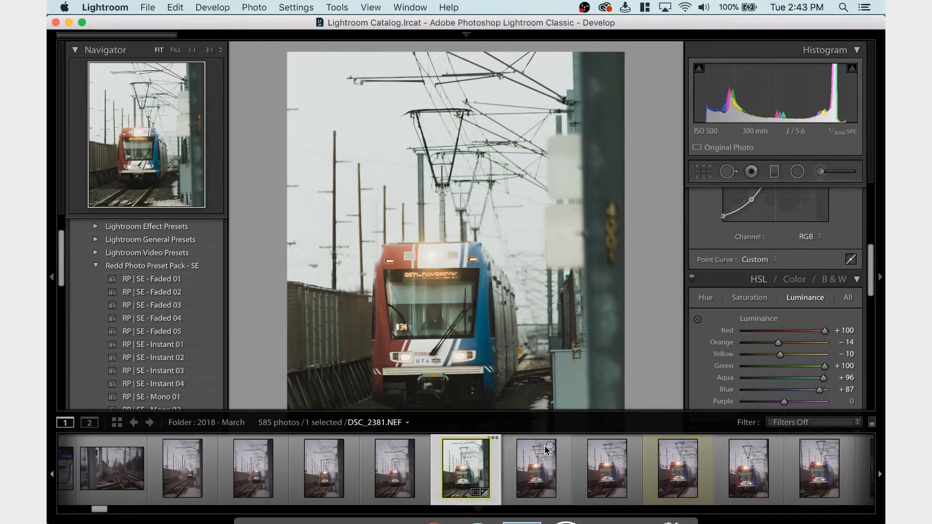
Copy the edited photo's develop settings without crop or lens corrections and paste them onto DSC_2383.NEF
scroll(515, 468, down, 1)
key(super+shift+c)
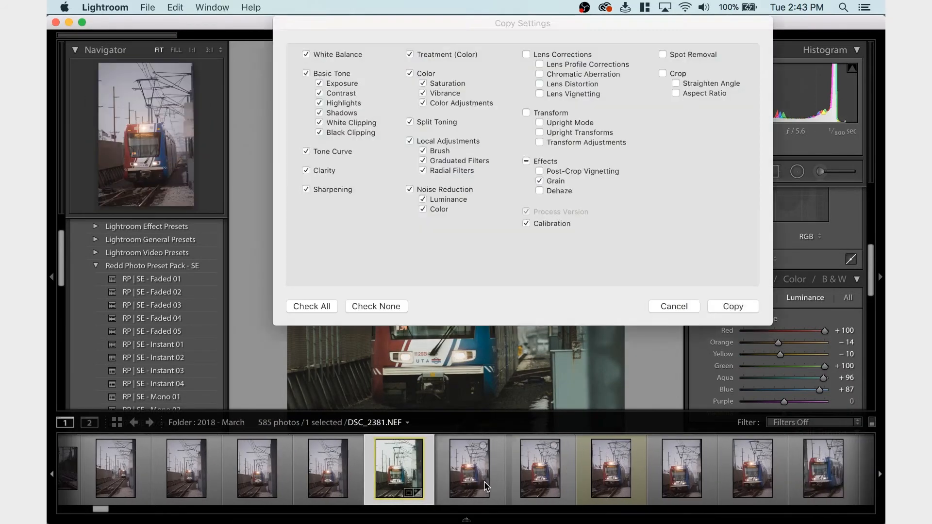
key(Return)
click(619, 458)
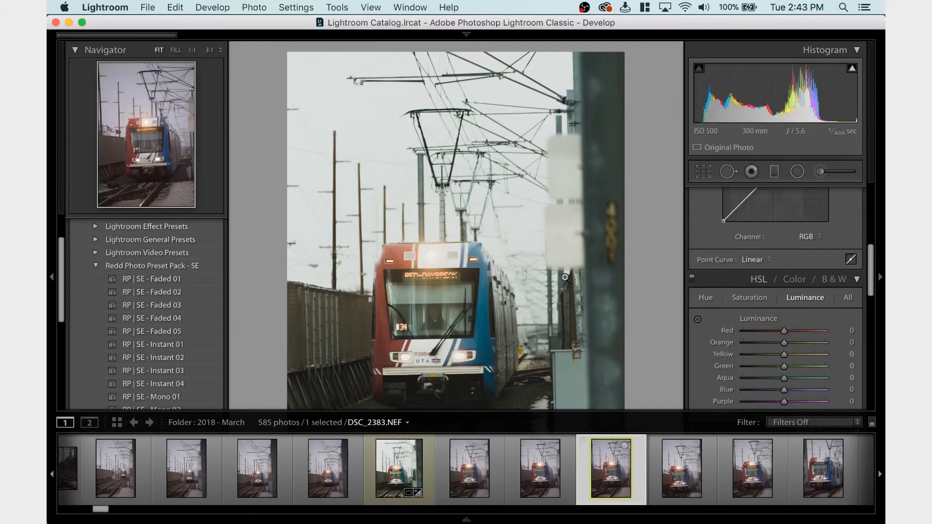
key(super+v)
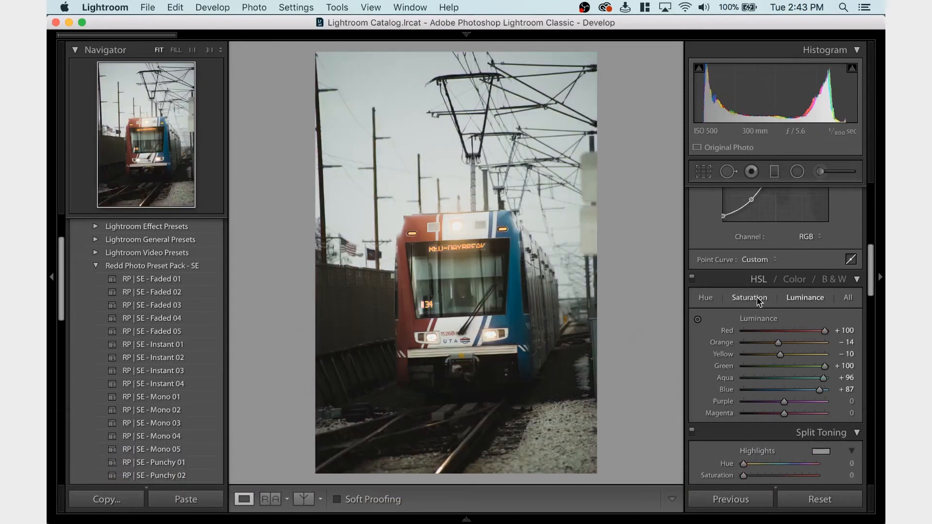
Enable lens profile corrections on DSC_2383.NEF and straighten the photo to an angle of 2.04
scroll(758, 300, down, 10)
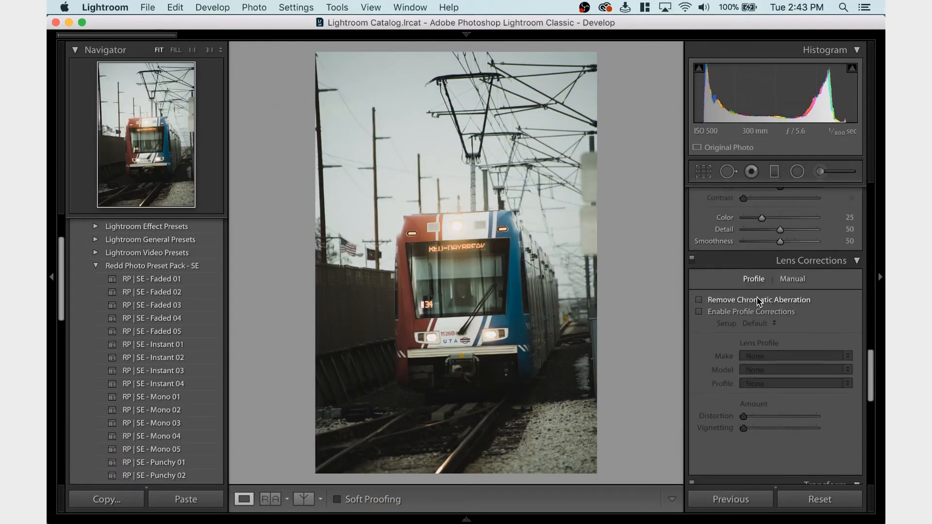
click(755, 294)
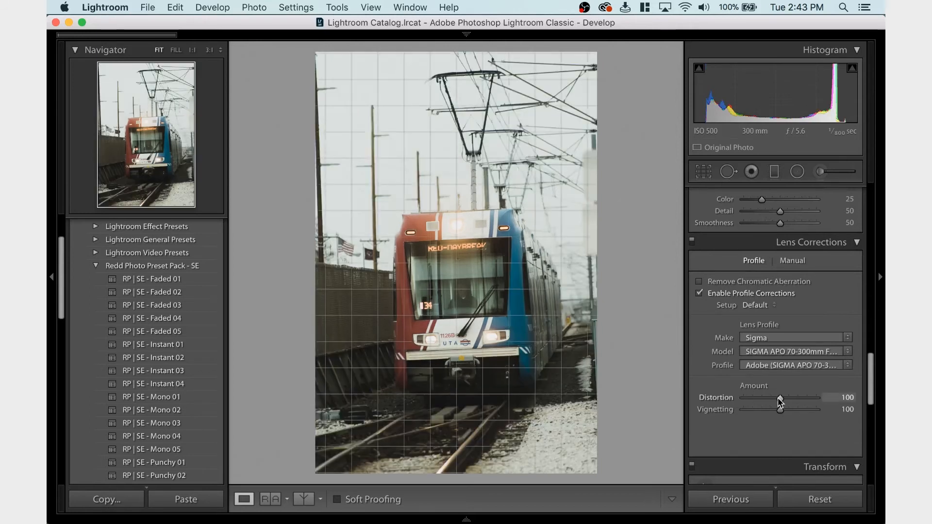
click(705, 173)
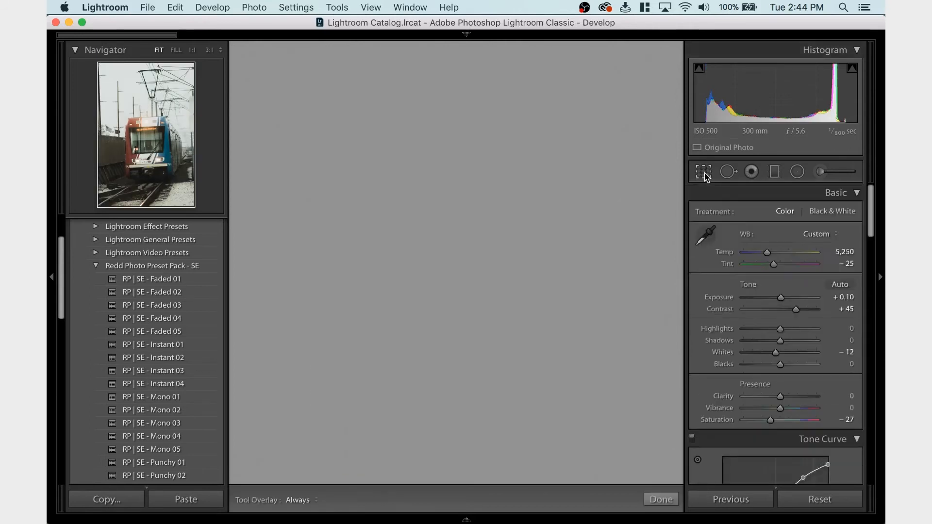
drag(777, 255, 779, 255)
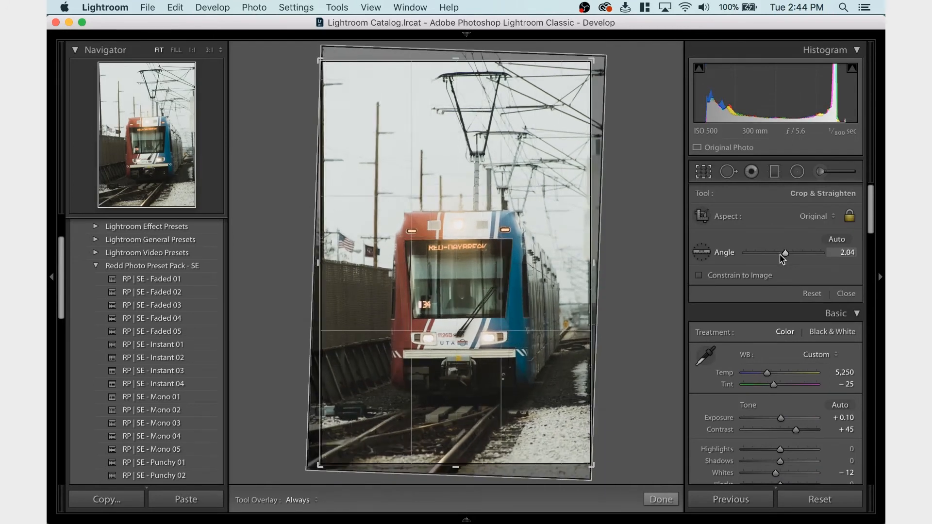
key(Return)
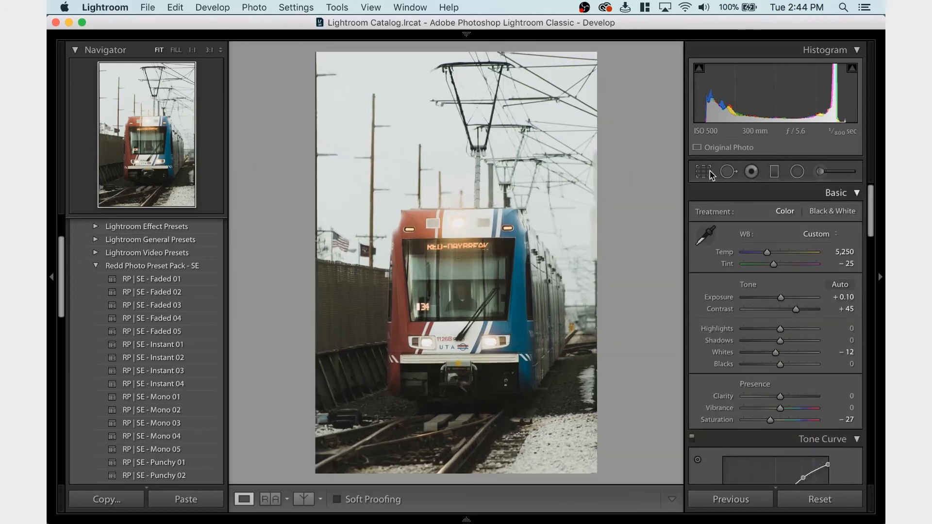
Crop the photo to the 4 x 5 / 8 x 10 aspect ratio, framing the train and trimming the sky and foreground tracks
click(705, 169)
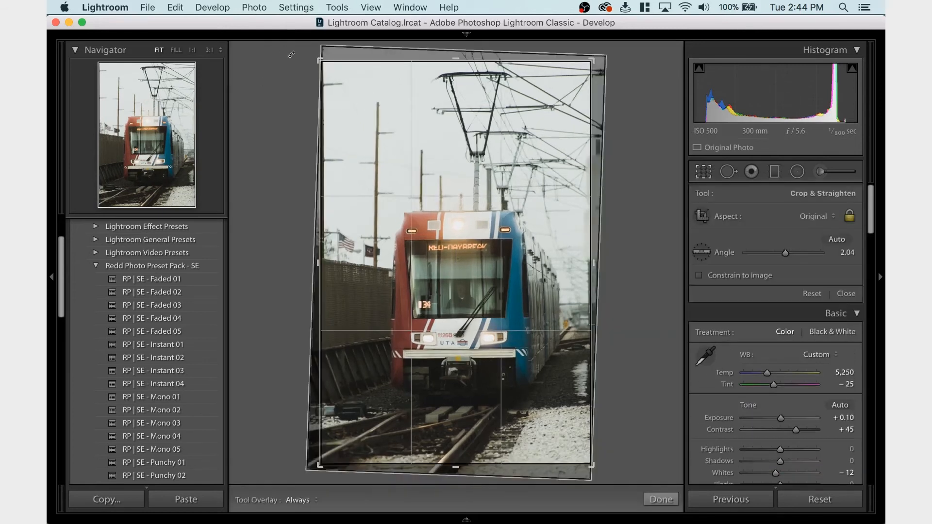
click(803, 218)
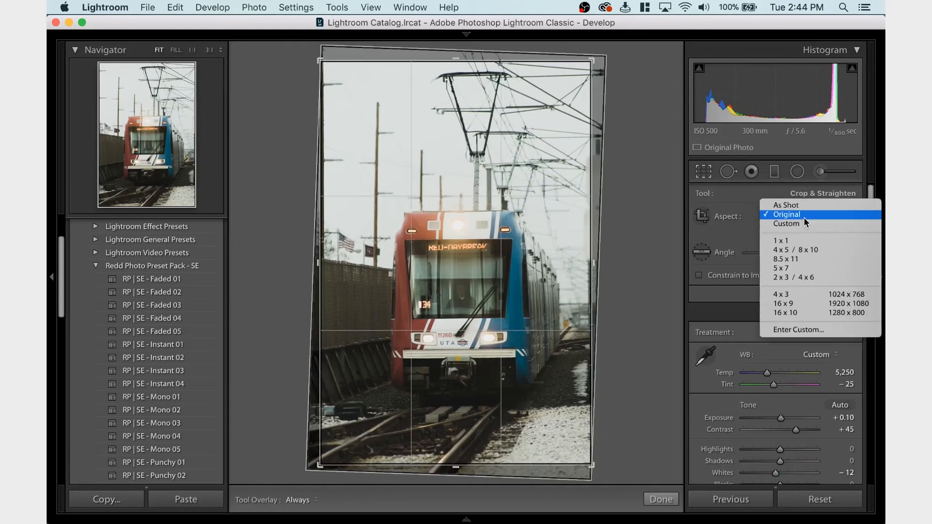
click(810, 249)
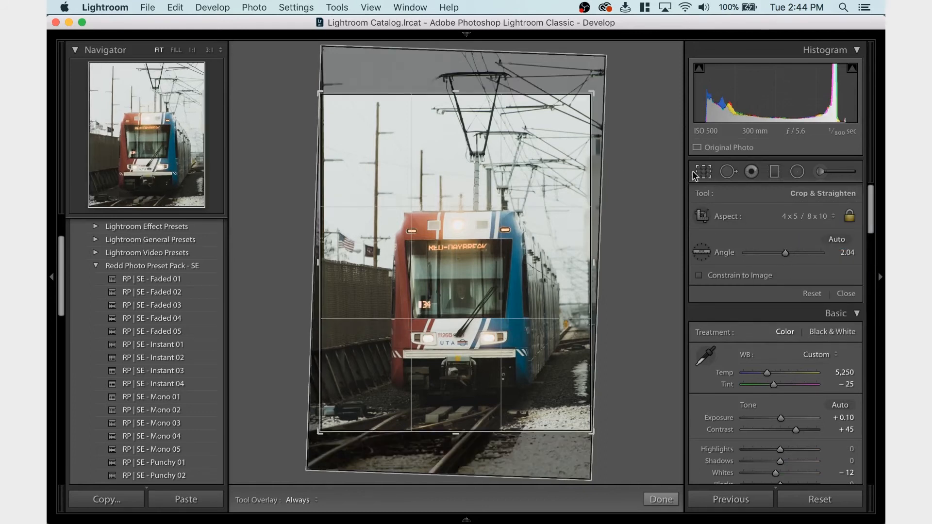
drag(316, 92, 319, 94)
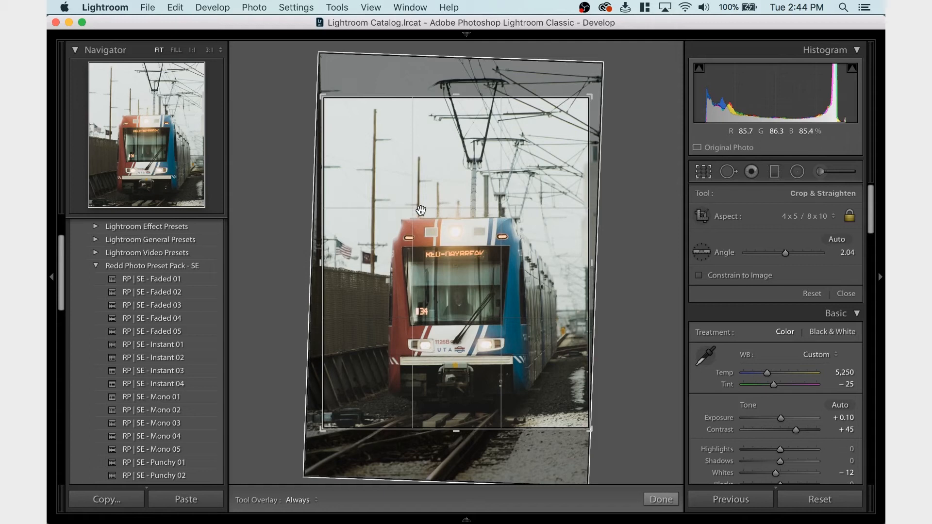
key(Return)
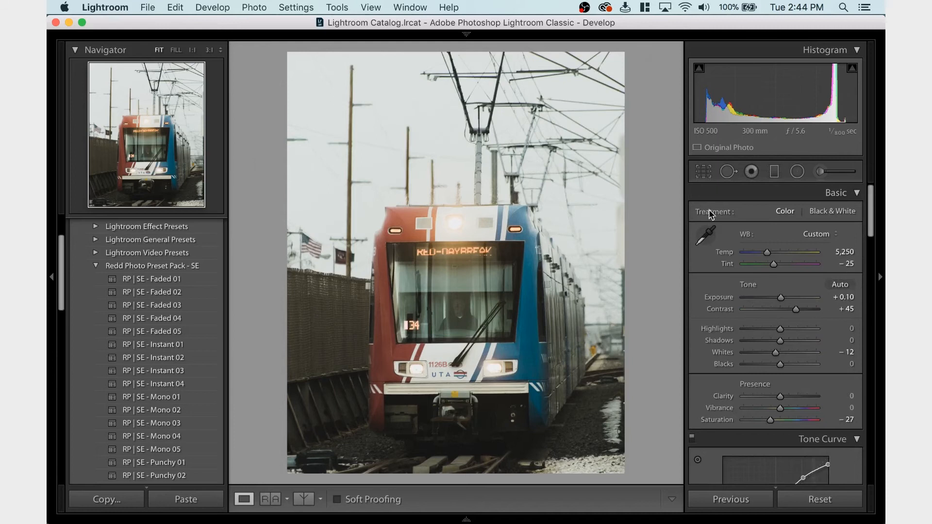
Fine-tune the photo's position inside the 4 x 5 crop, shifting it slightly upward to include more of the tracks
click(703, 171)
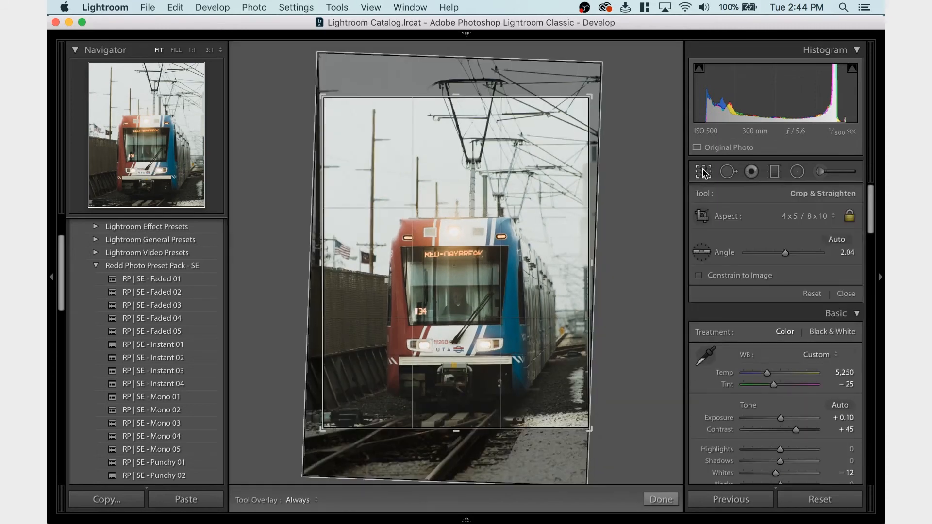
click(703, 172)
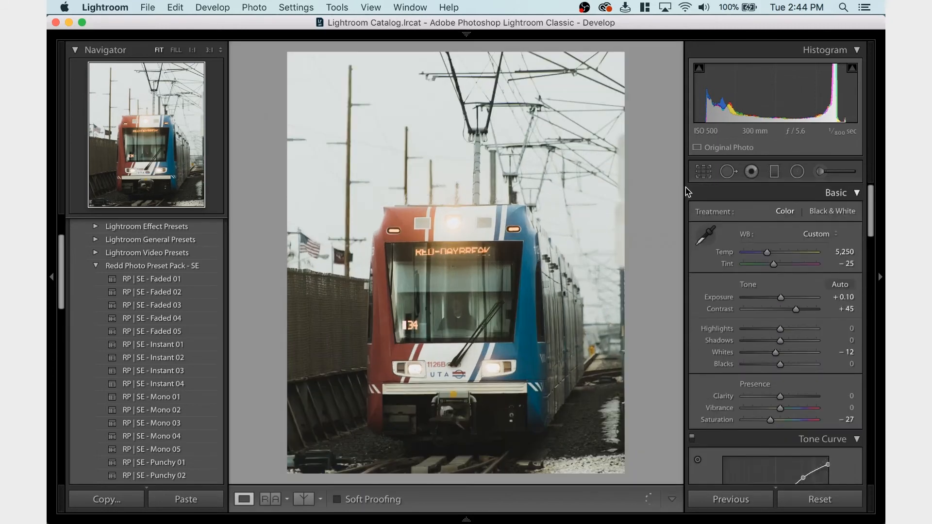
click(704, 172)
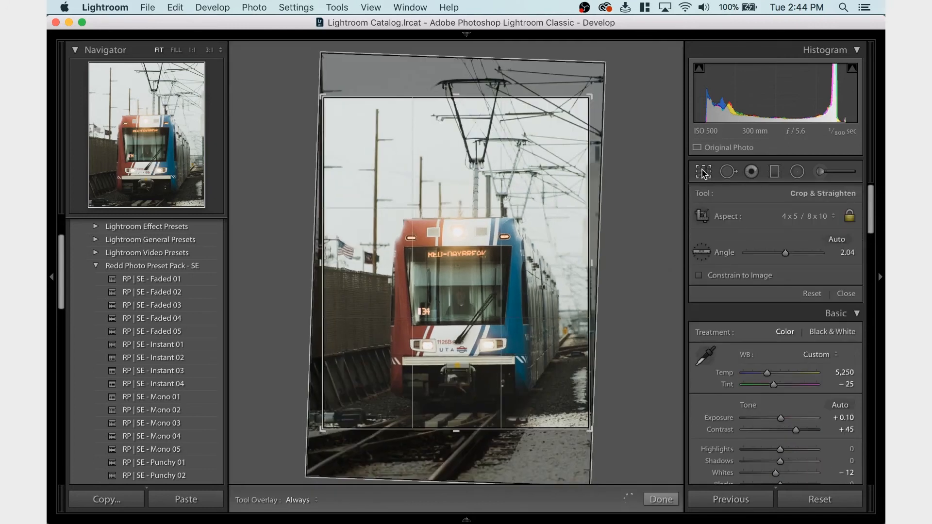
drag(535, 249, 533, 251)
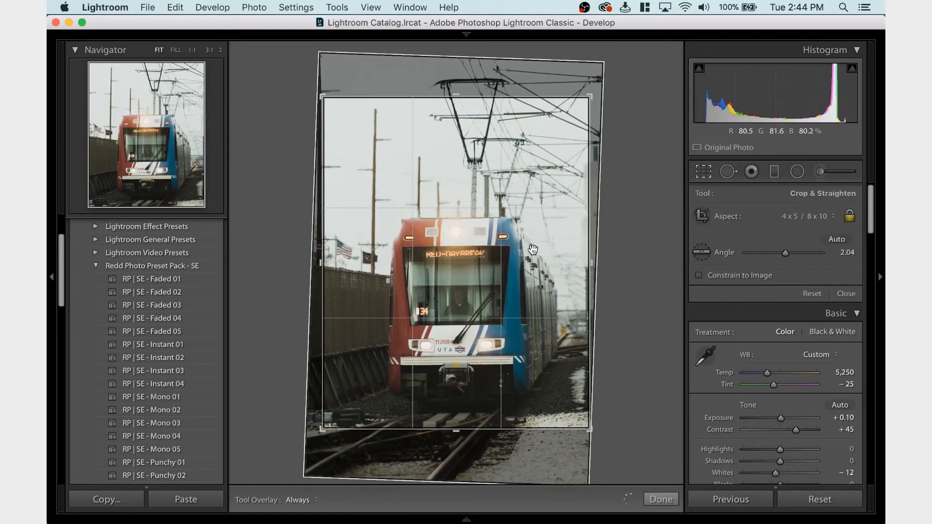
key(Return)
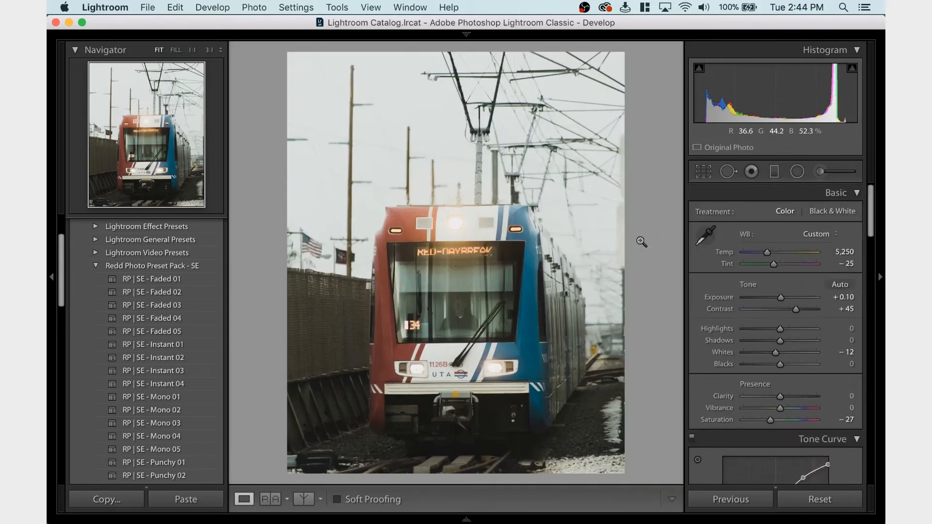
click(710, 179)
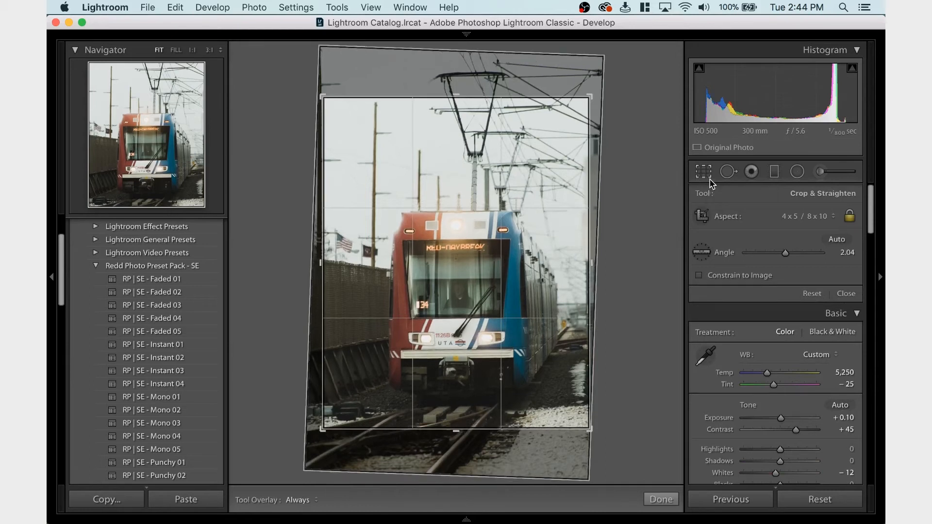
click(710, 180)
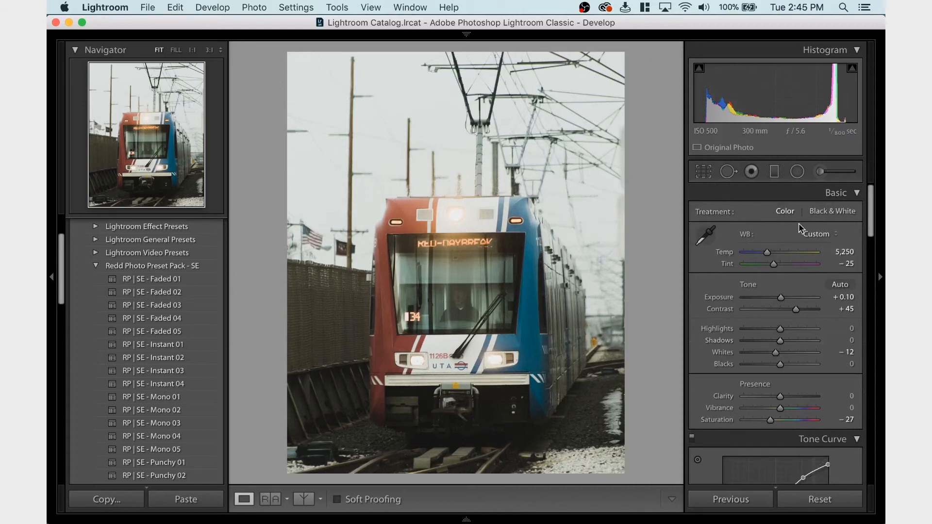
Try raising the shadows of the train photo to +31, and undo the adjustment
click(791, 341)
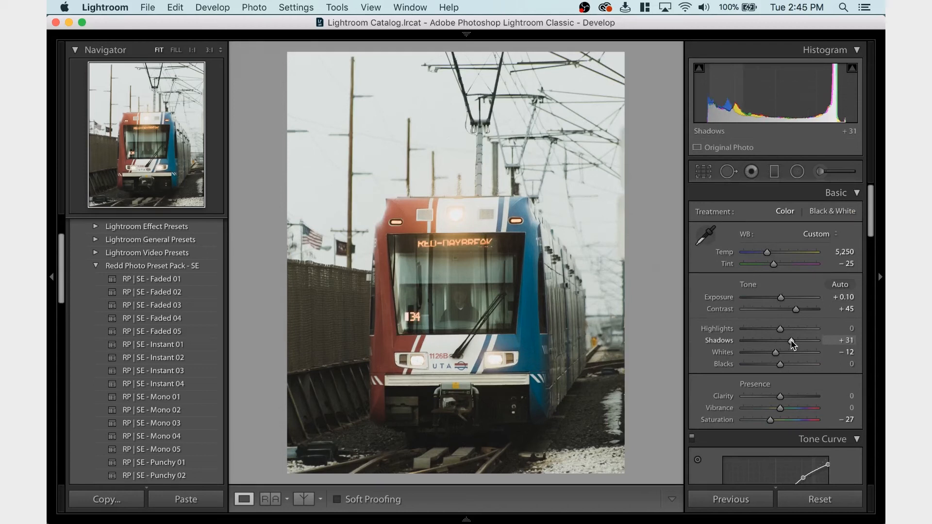
key(super+z)
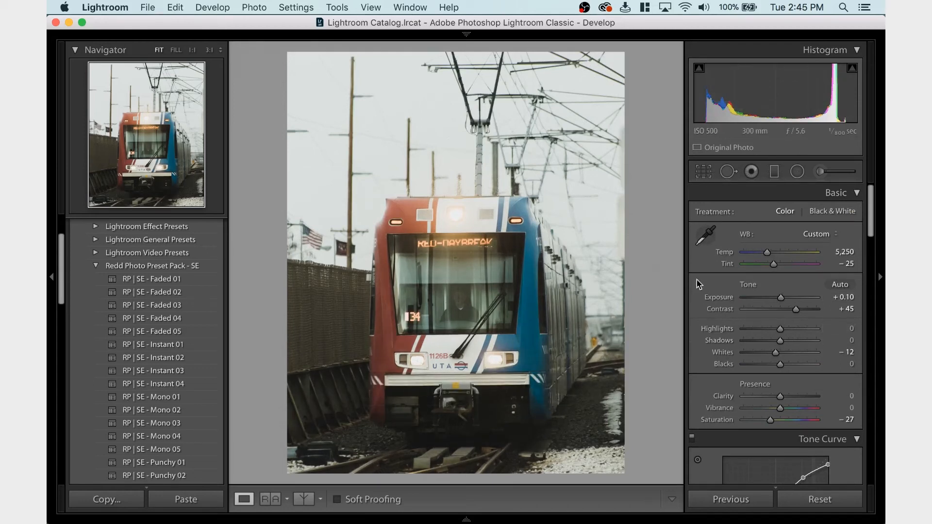
Compare the framing by undoing and redoing the last crop change, and inspect the train's blue side and the background up close
click(703, 172)
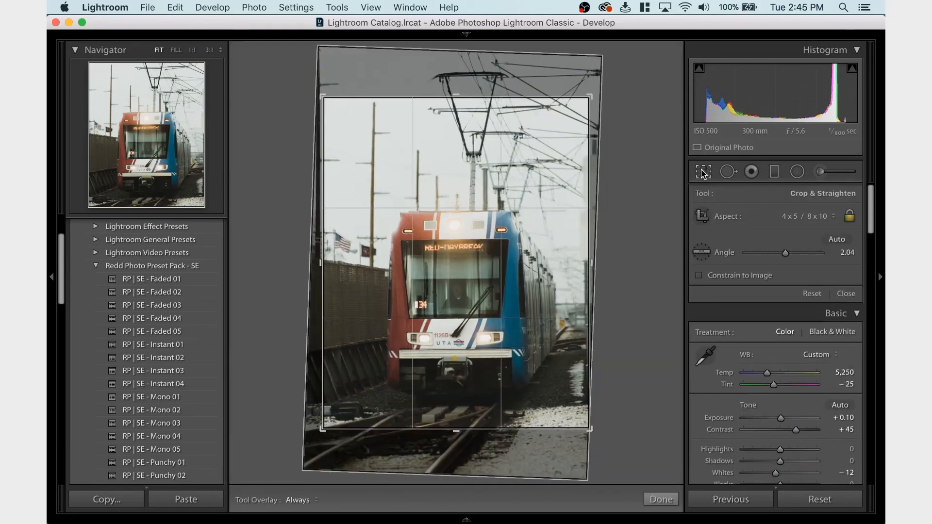
click(703, 174)
key(super+z)
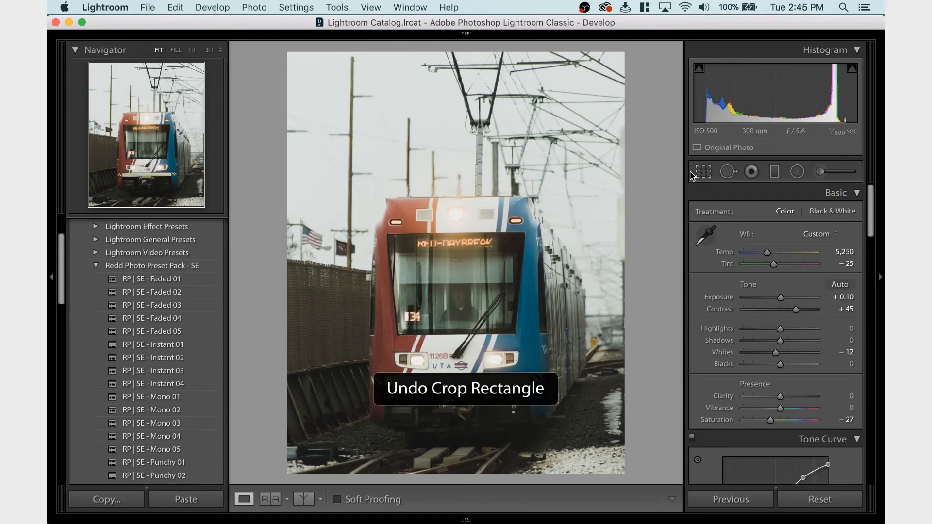
key(super+shift+z)
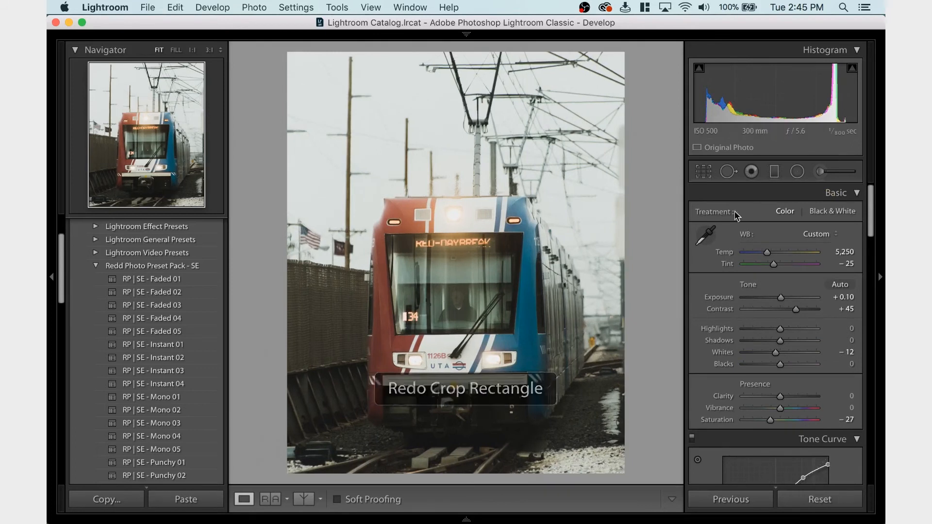
click(621, 295)
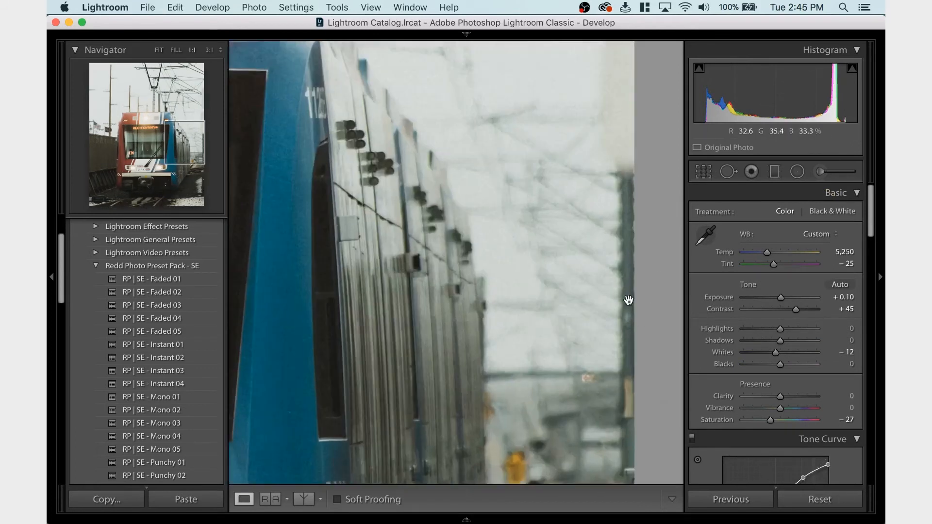
click(660, 242)
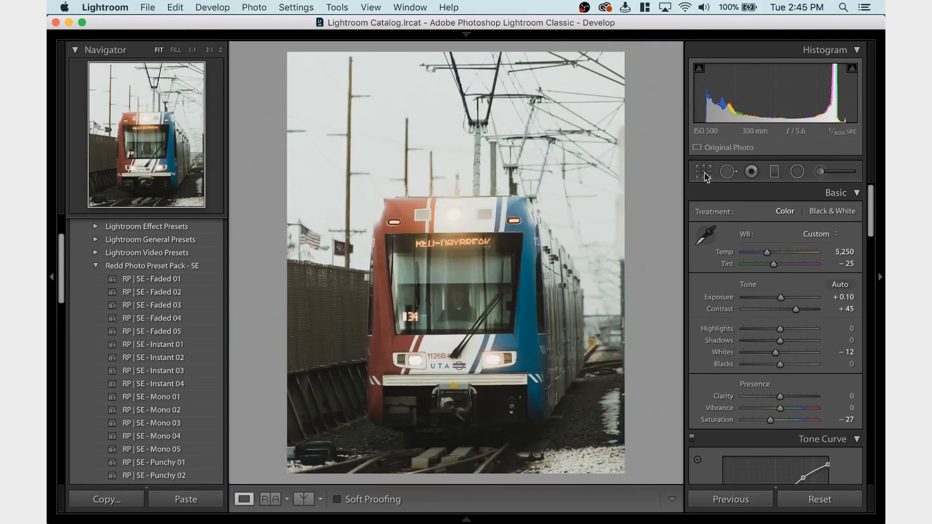
click(703, 171)
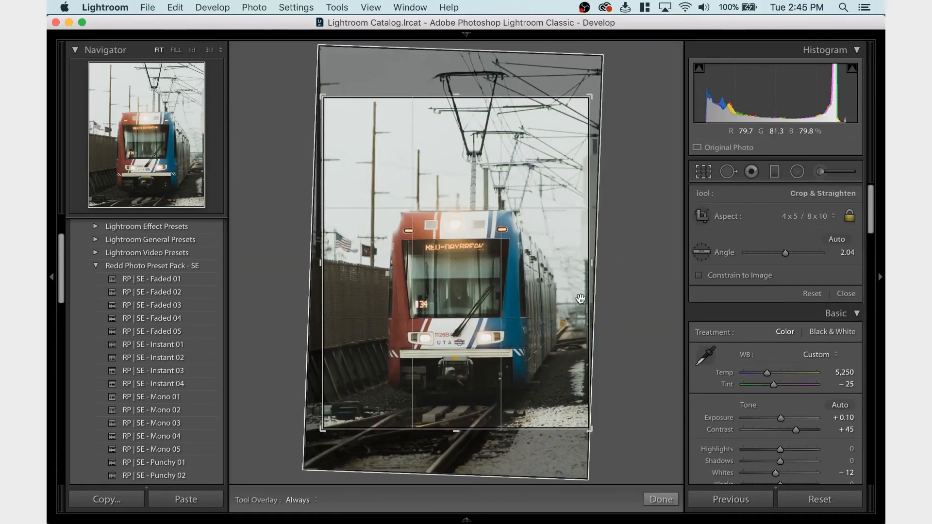
key(Return)
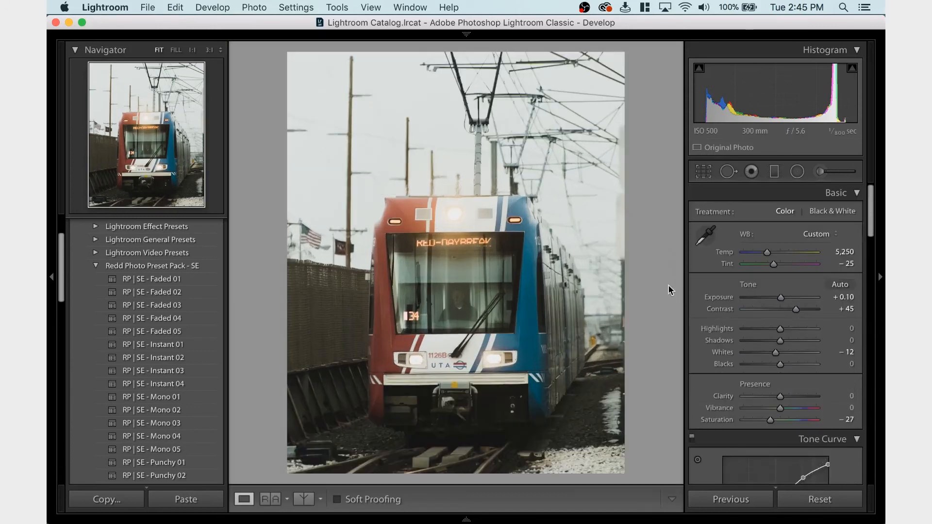
click(610, 279)
click(609, 279)
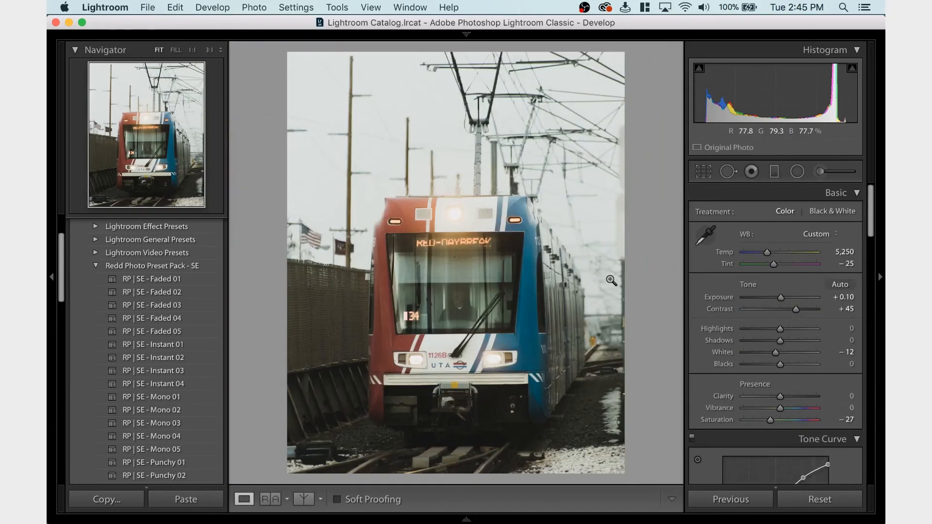
Try straightening the train photo to a crop angle of 2.54, and undo the change
click(702, 172)
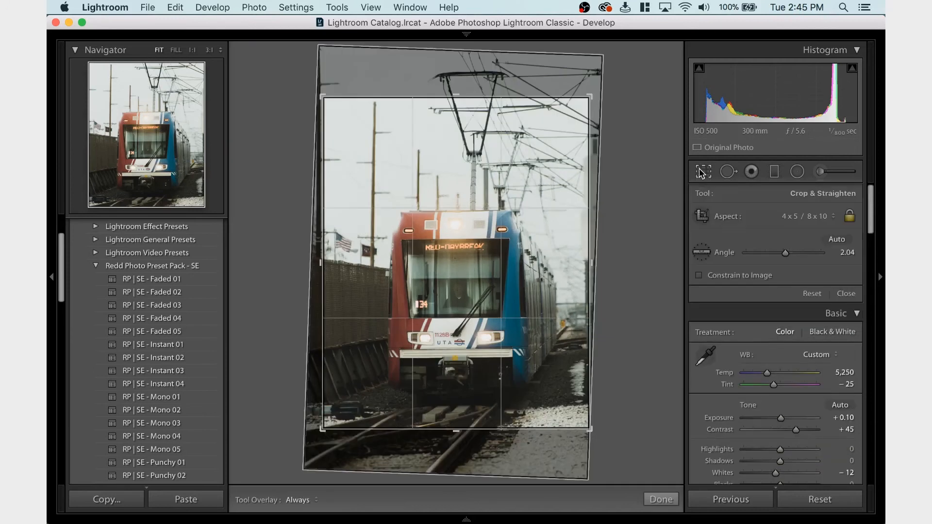
drag(787, 255, 787, 257)
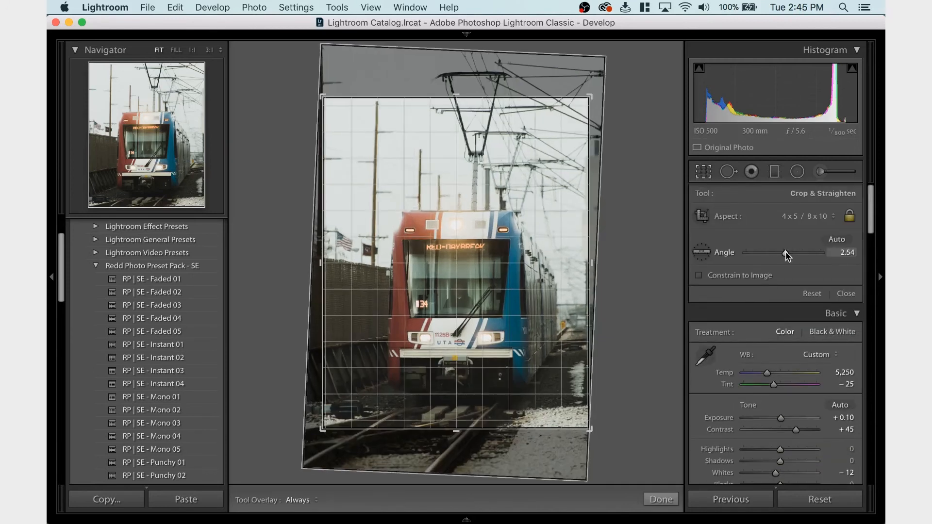
key(Return)
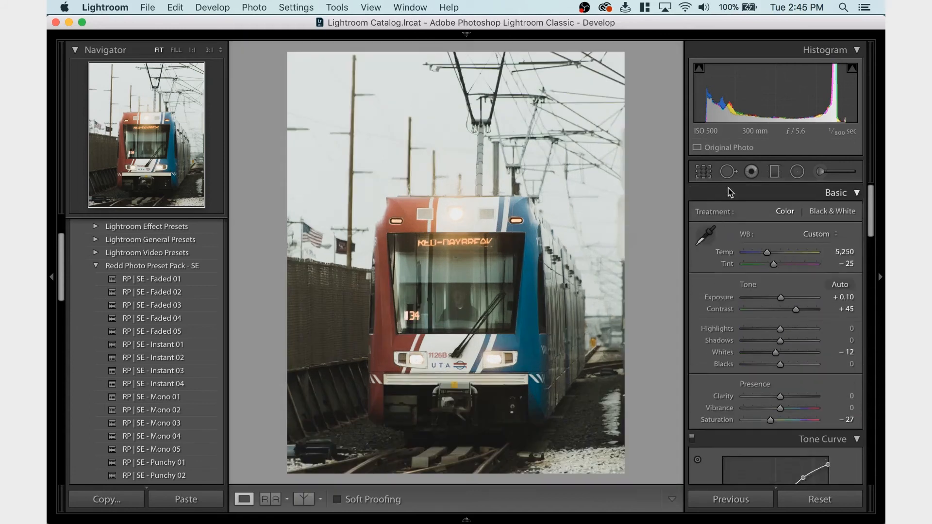
key(super+z)
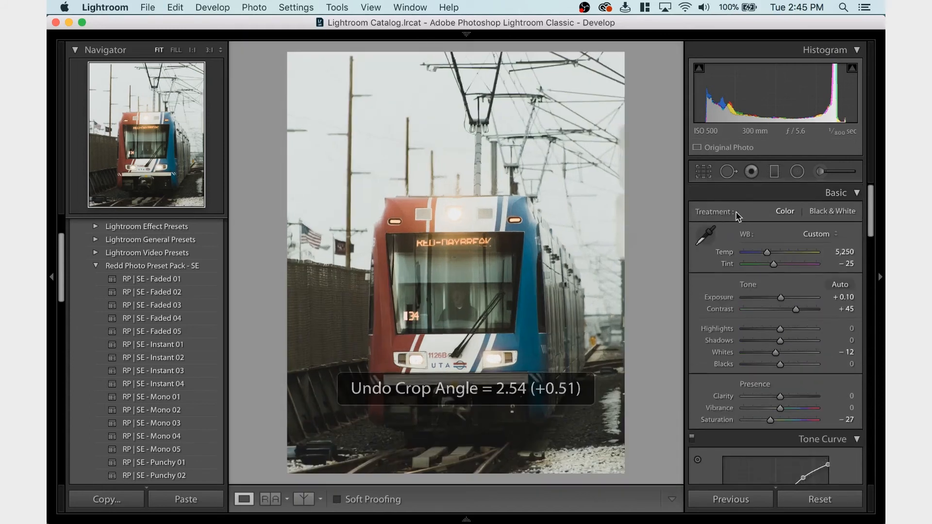
Try shifting the photo slightly downward inside the 4 x 5 crop to show less of the foreground tracks
click(703, 172)
click(703, 173)
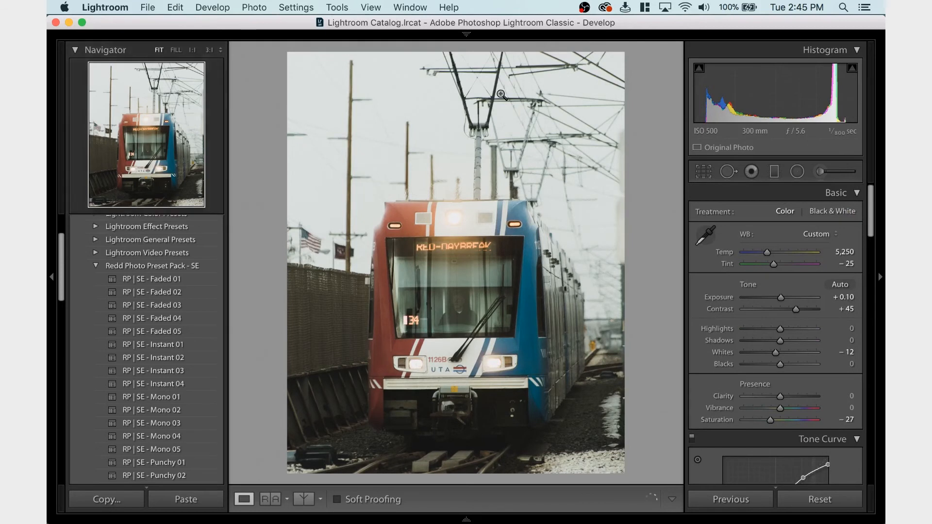
click(699, 171)
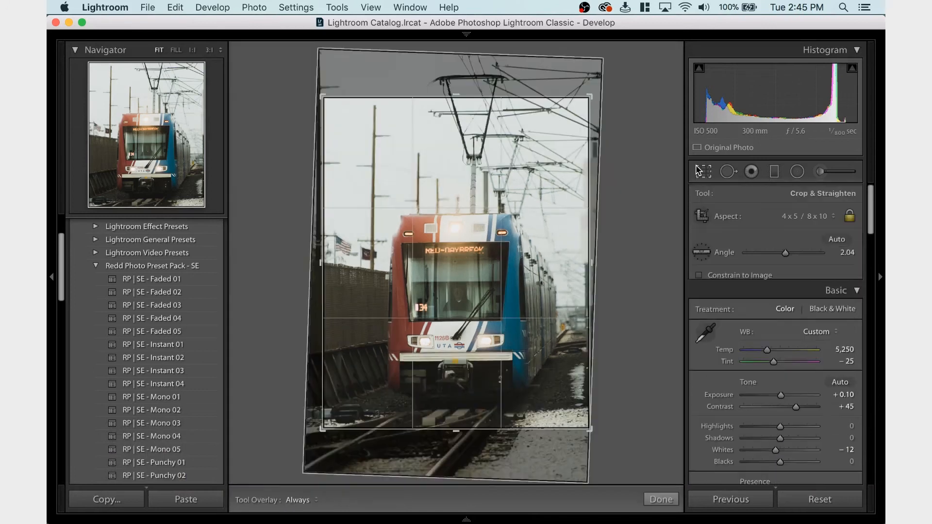
click(699, 170)
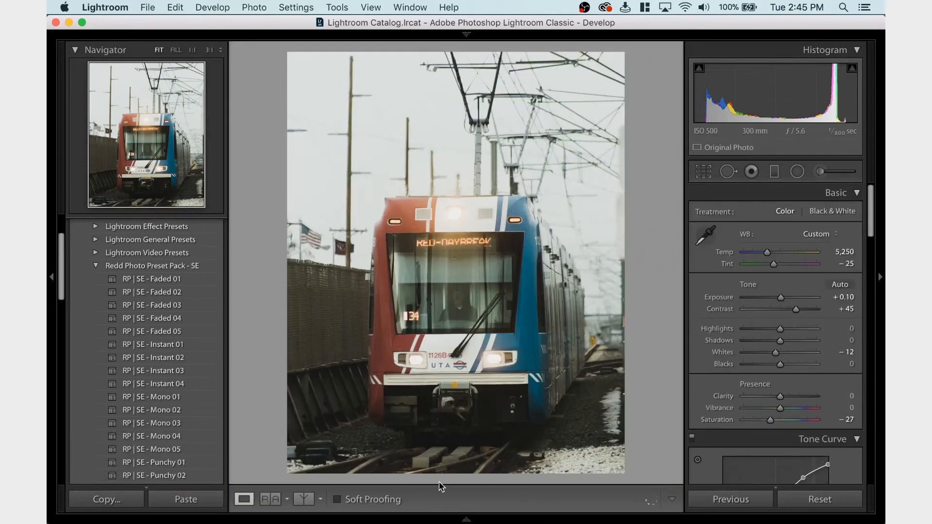
click(702, 173)
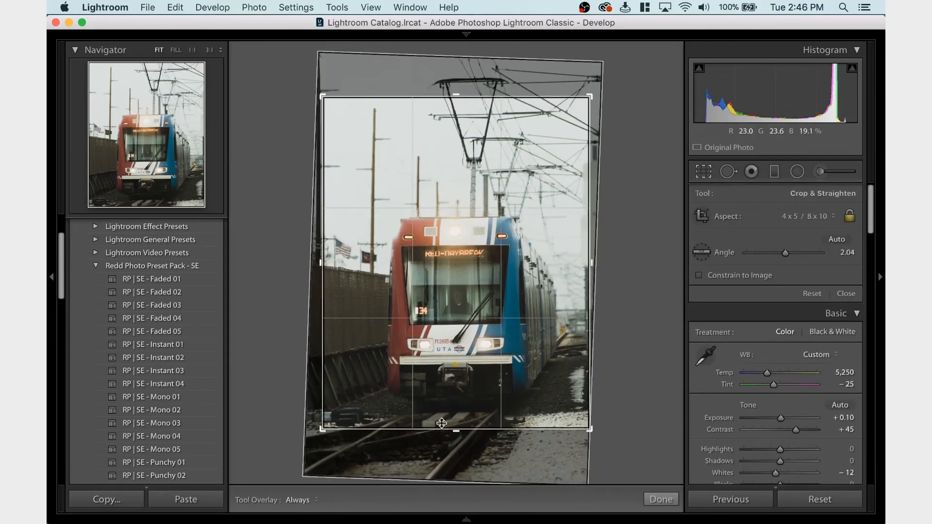
key(Return)
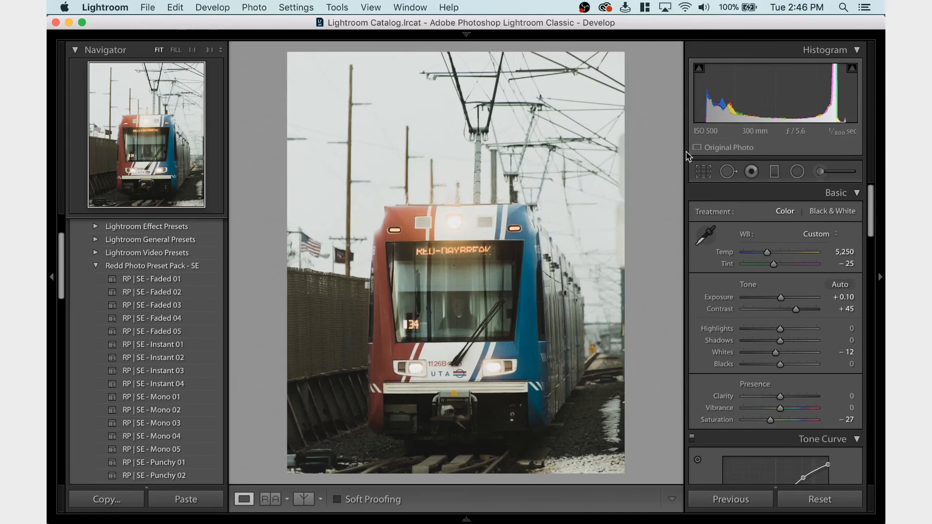
Compare the cropped train framing with the full uncropped photo using the crop overlay
click(704, 172)
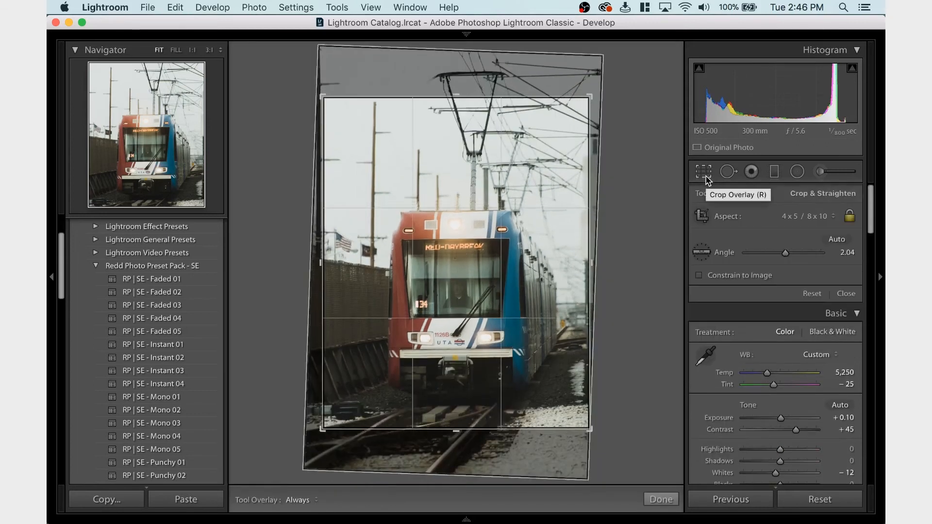
click(706, 177)
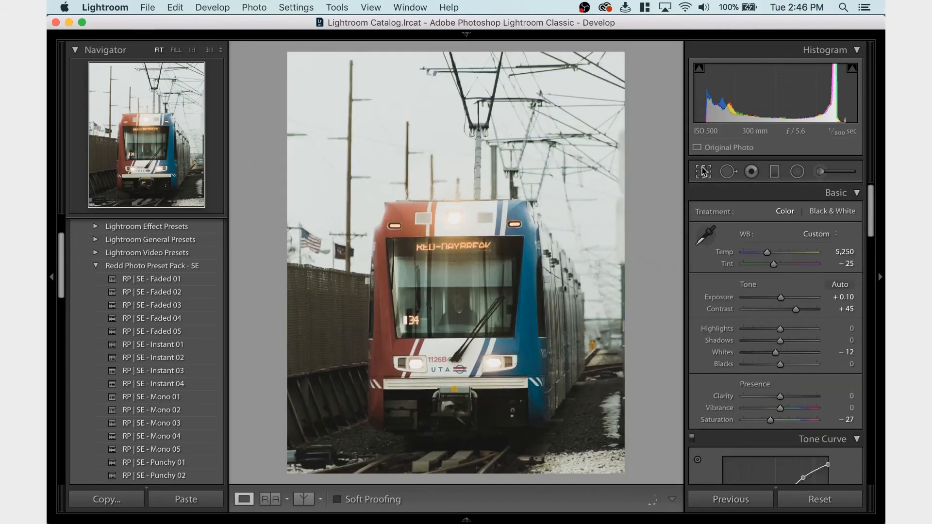
click(703, 172)
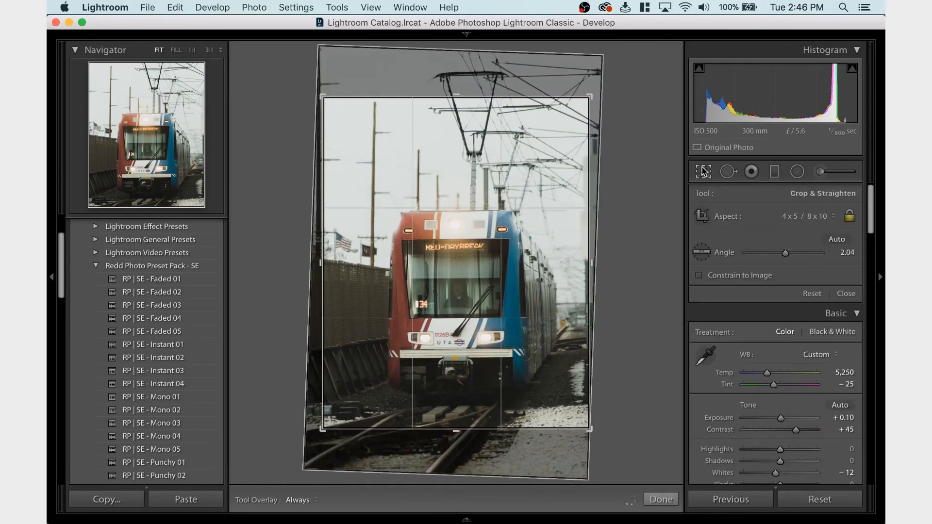
click(704, 171)
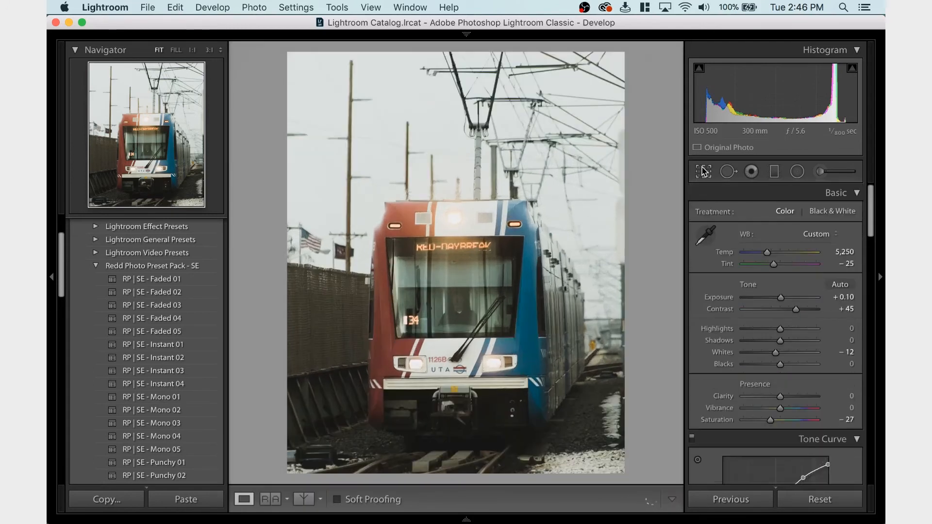
click(703, 172)
click(703, 172)
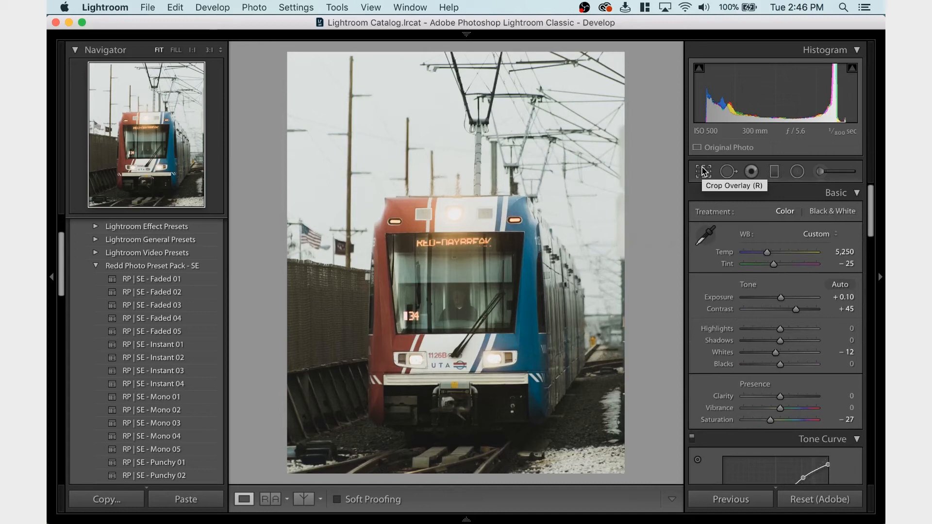
Export the cropped train photo with the current JPEG settings to the Exported folder, using a unique name instead of overwriting
key(super+shift+e)
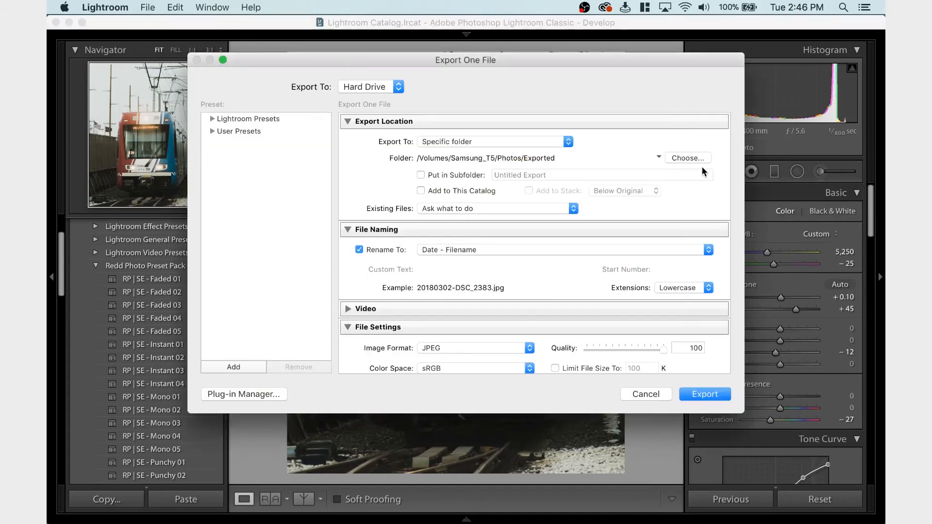
key(Return)
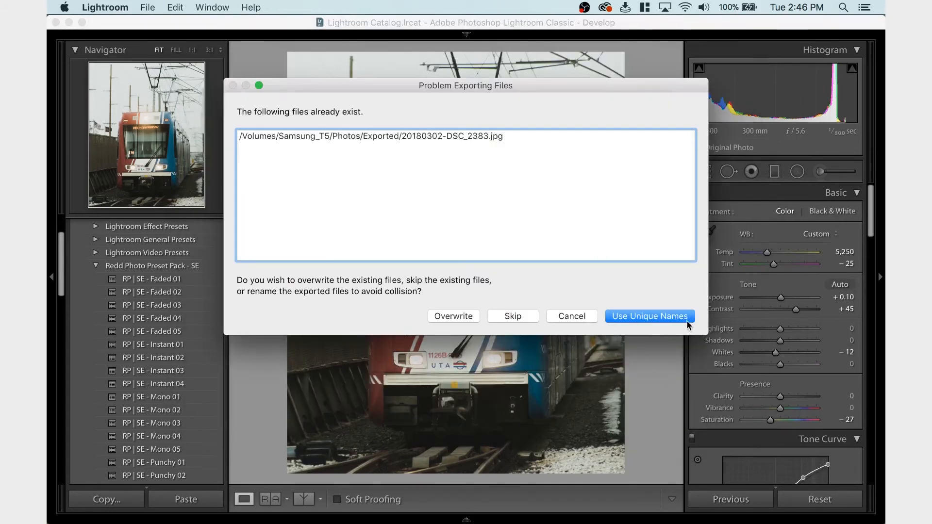
click(671, 319)
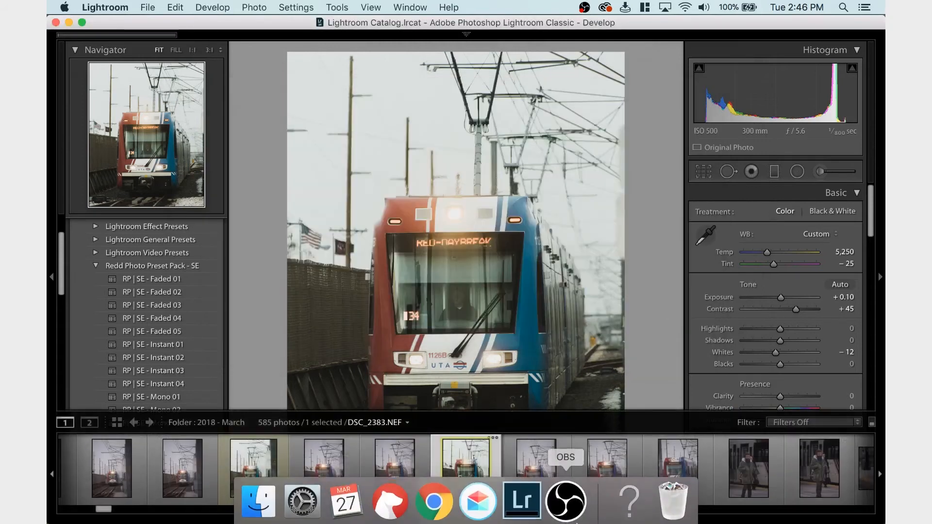
Select DSC_2392.NEF, the photo of the man on the platform bench, and apply the copied train develop settings
mouse_move(472, 518)
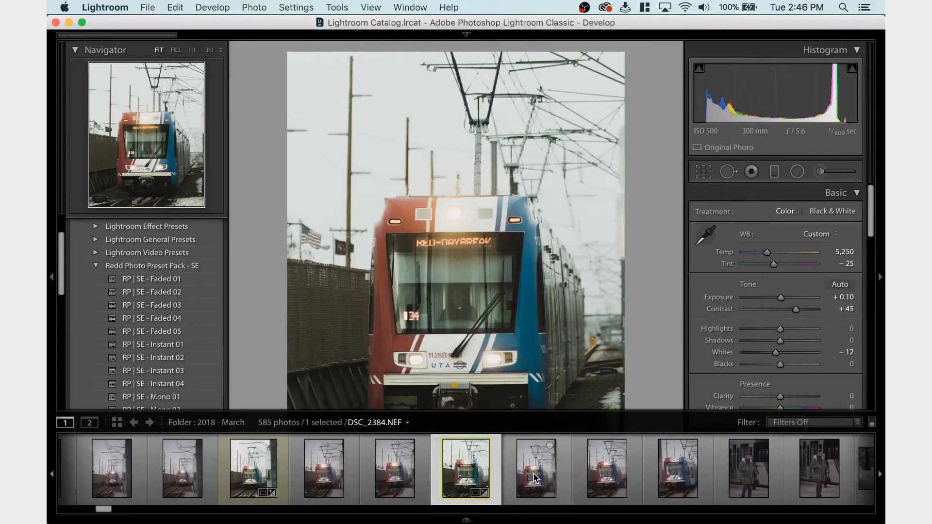
scroll(535, 478, right, 1)
scroll(535, 476, right, 6)
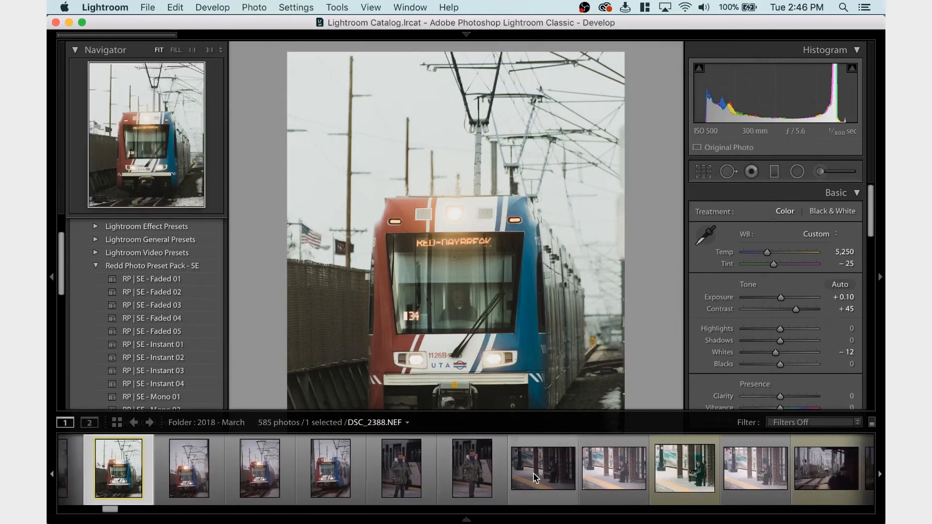
scroll(534, 473, right, 1)
click(585, 474)
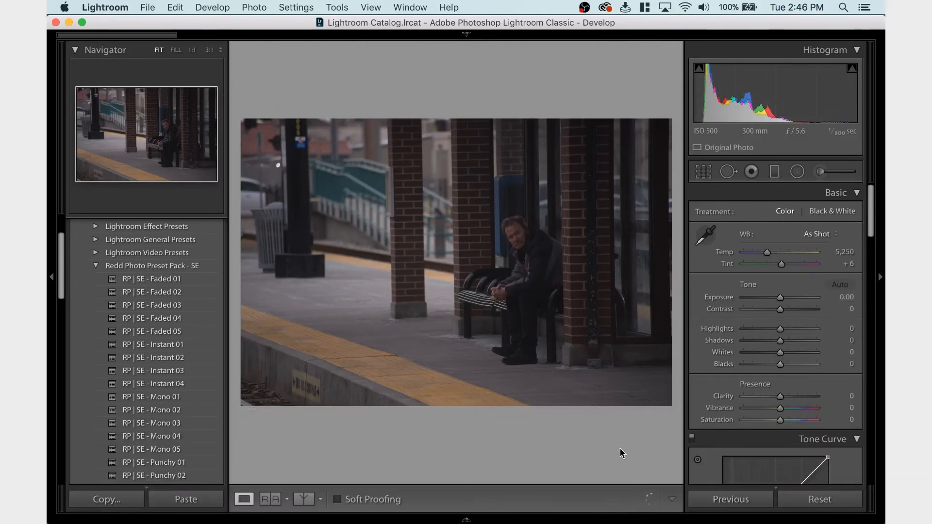
mouse_move(606, 522)
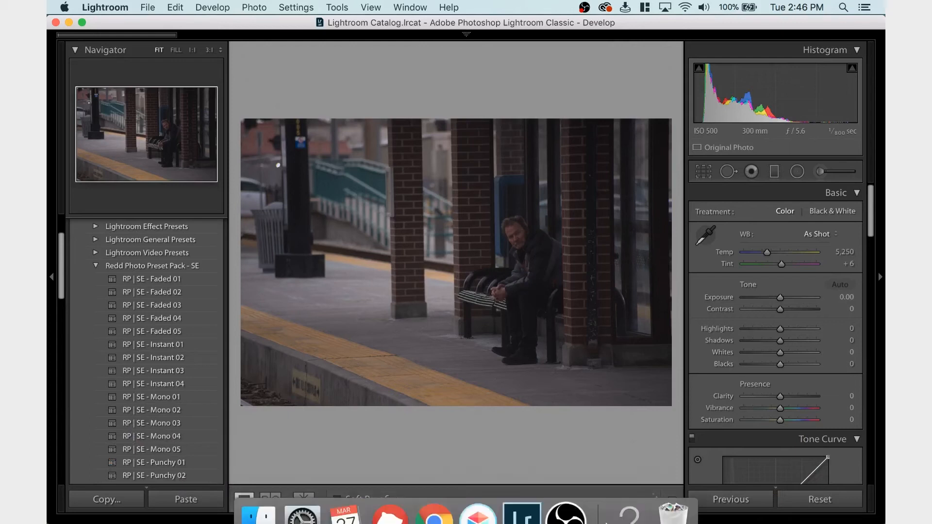
mouse_move(468, 520)
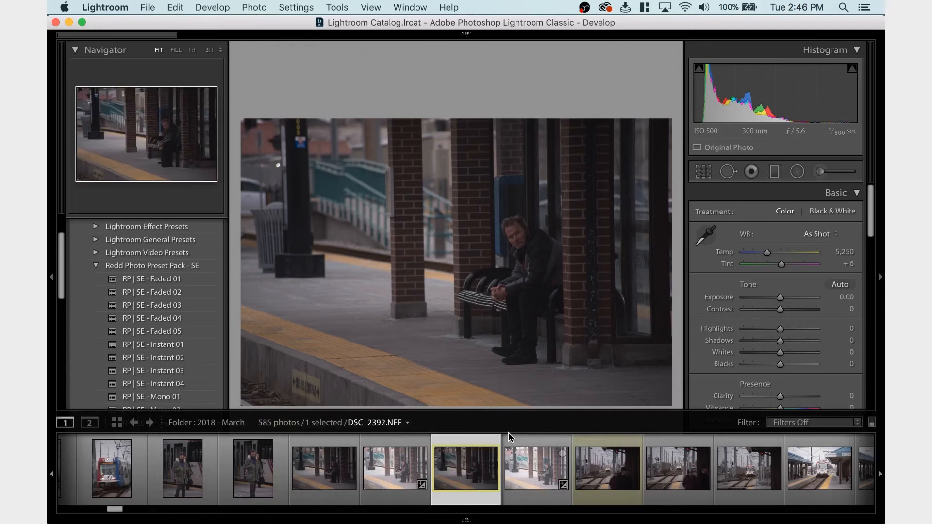
key(super+z)
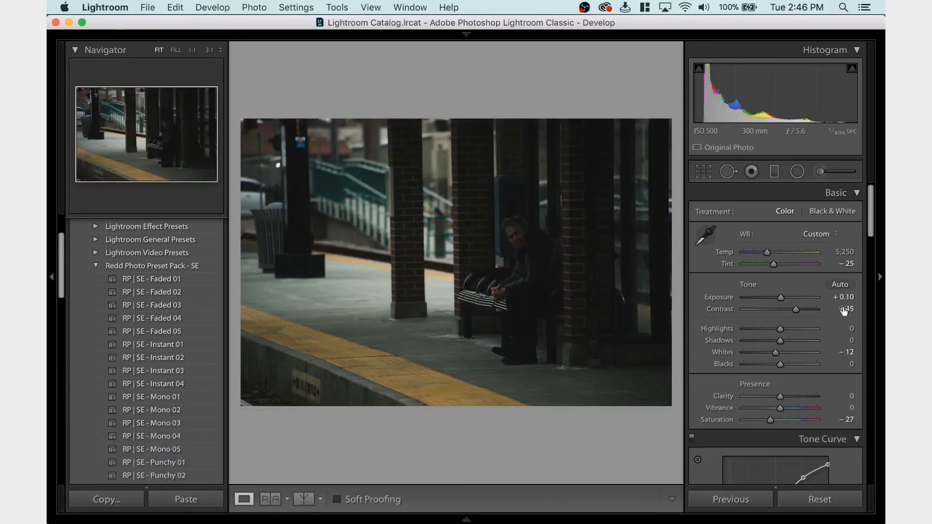
Brighten the platform bench photo by setting its exposure to +1.75
click(794, 297)
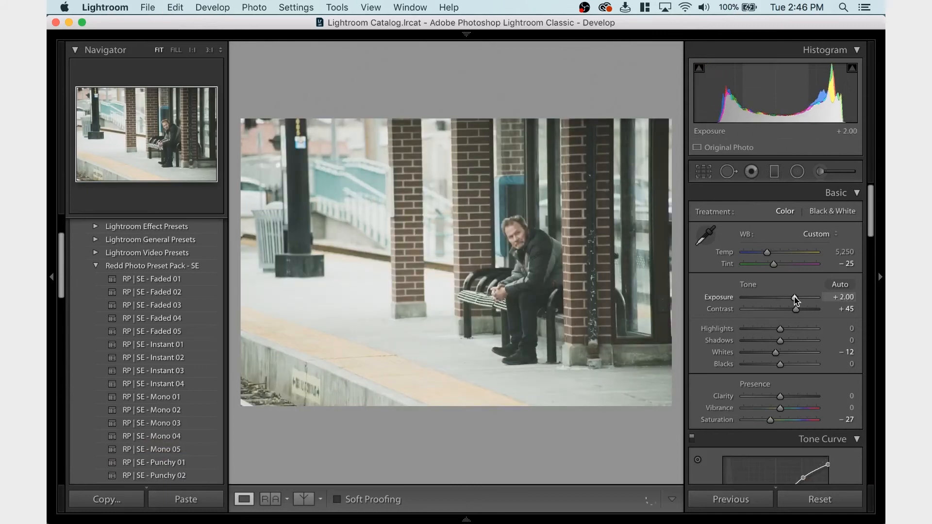
drag(794, 297, 792, 297)
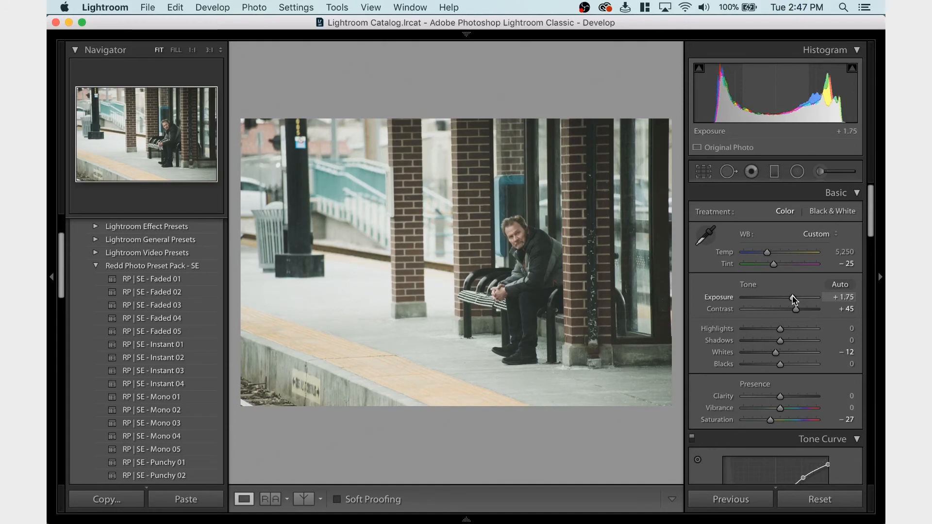
Set the bench photo's exposure to +1.40 and enable lens profile corrections with the distortion amount at 0
drag(791, 298, 792, 299)
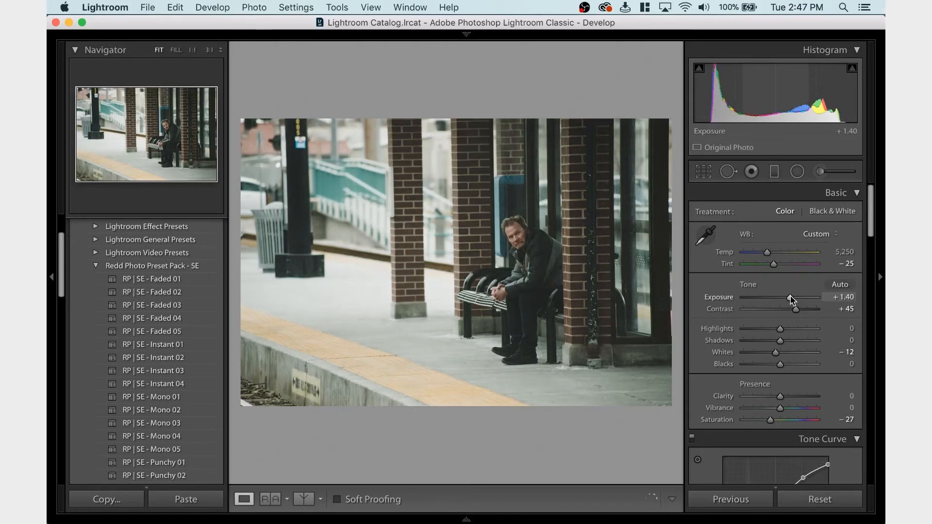
scroll(785, 391, down, 5)
scroll(785, 391, down, 10)
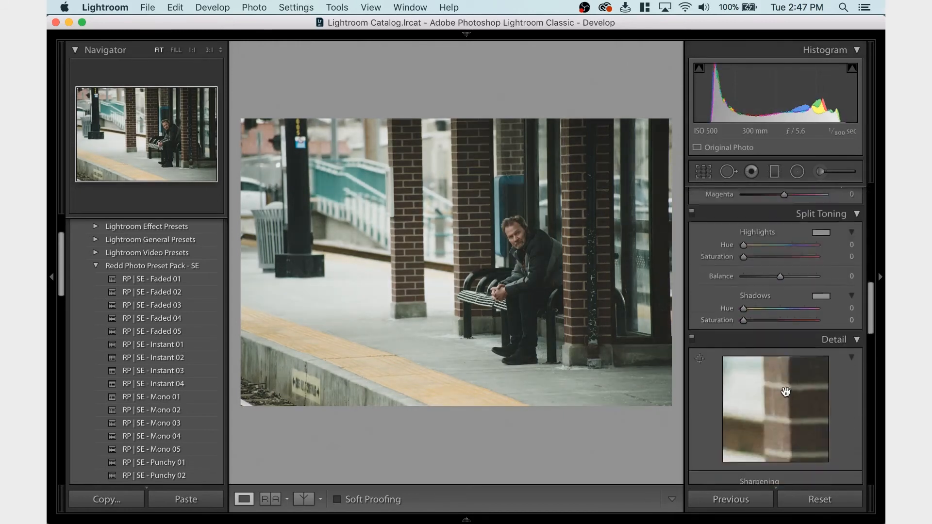
scroll(785, 391, down, 4)
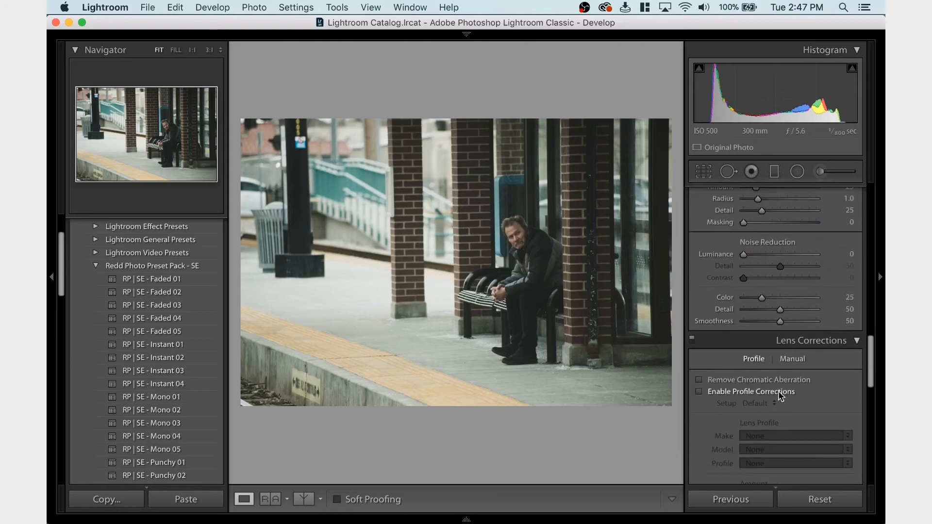
click(778, 391)
scroll(778, 395, down, 1)
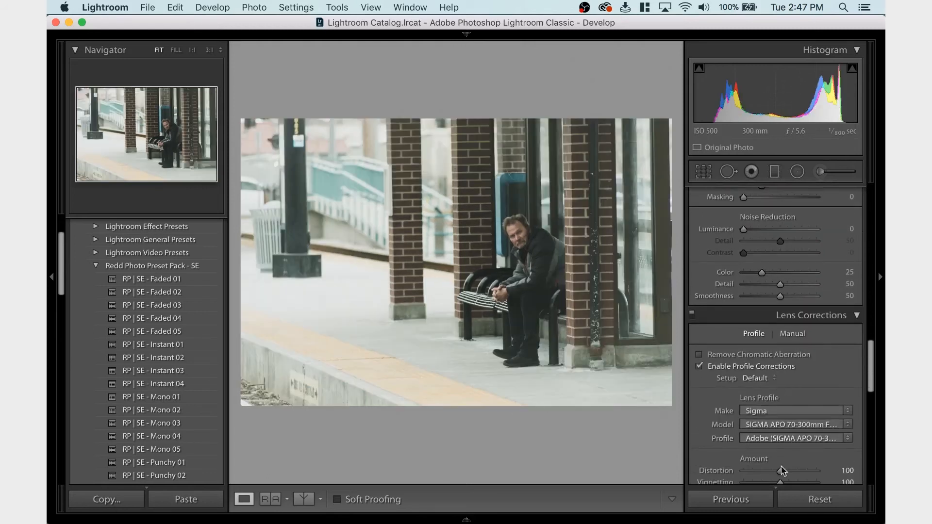
drag(780, 470, 711, 477)
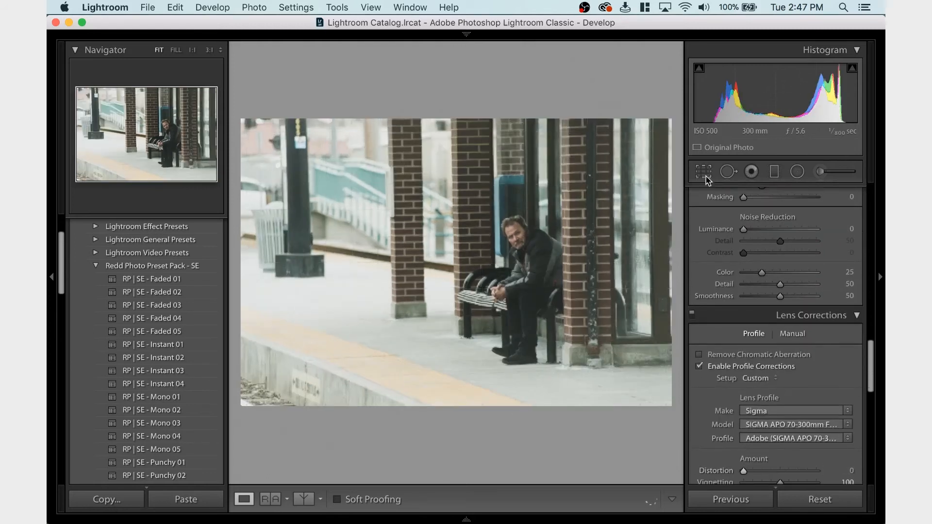
Try a 4 x 5 / 8 x 10 crop aspect on the bench photo and return the aspect to As Shot
click(703, 171)
click(816, 216)
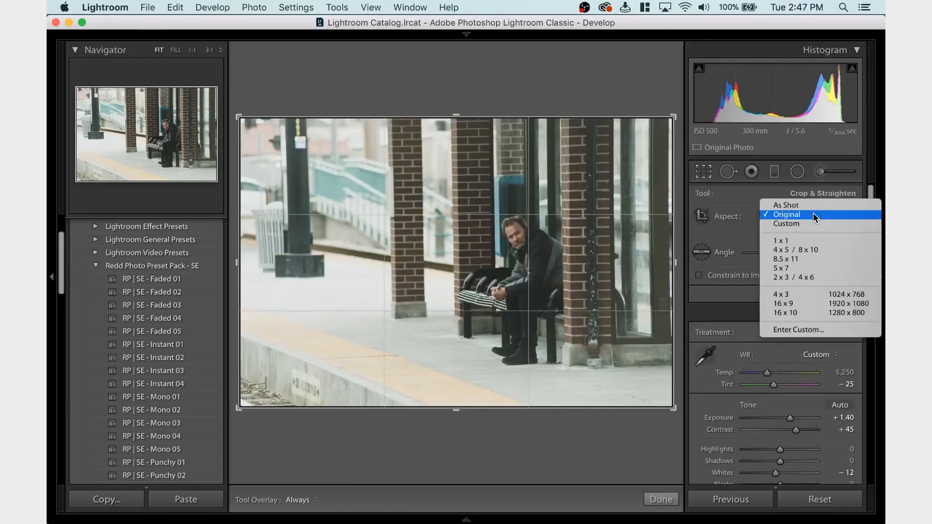
click(805, 252)
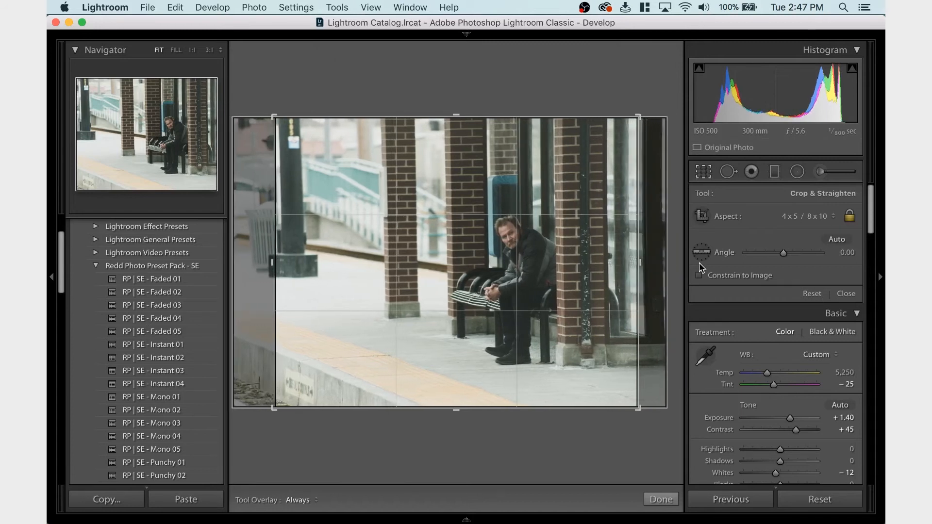
click(804, 216)
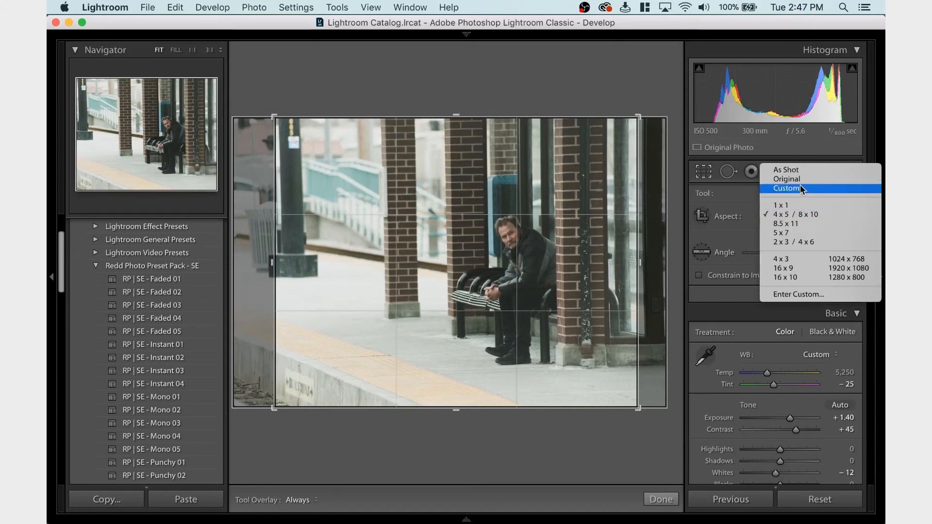
click(798, 170)
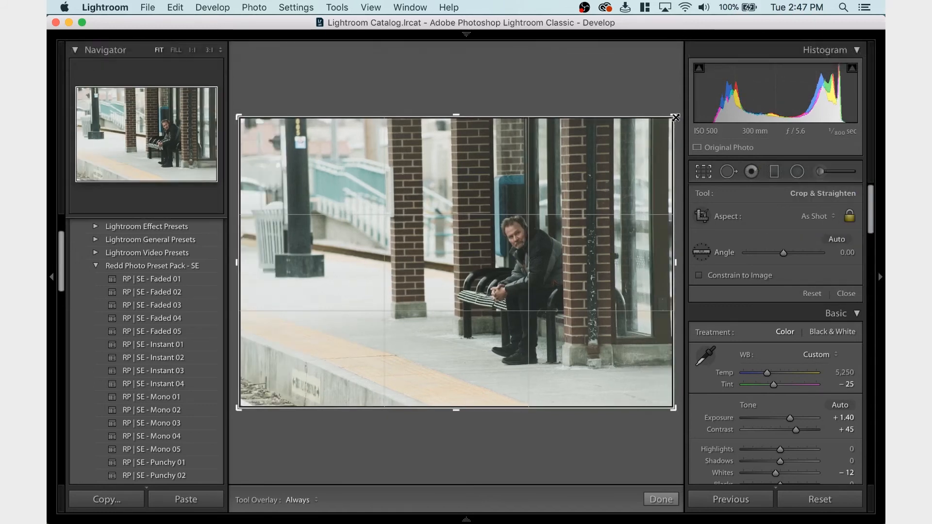
Tighten the crop slightly from its upper-right corner, straighten the photo to an angle of 0.54, and apply the crop
drag(674, 117, 670, 118)
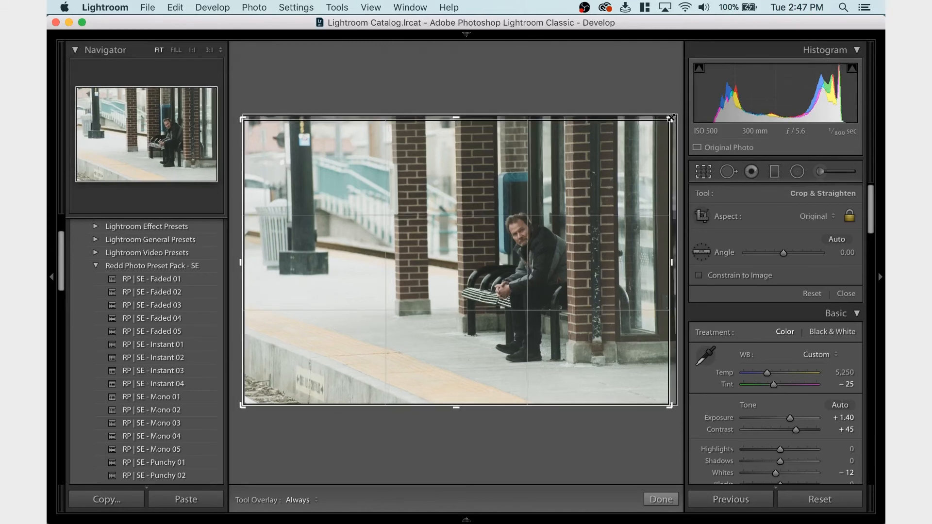
drag(791, 256, 786, 252)
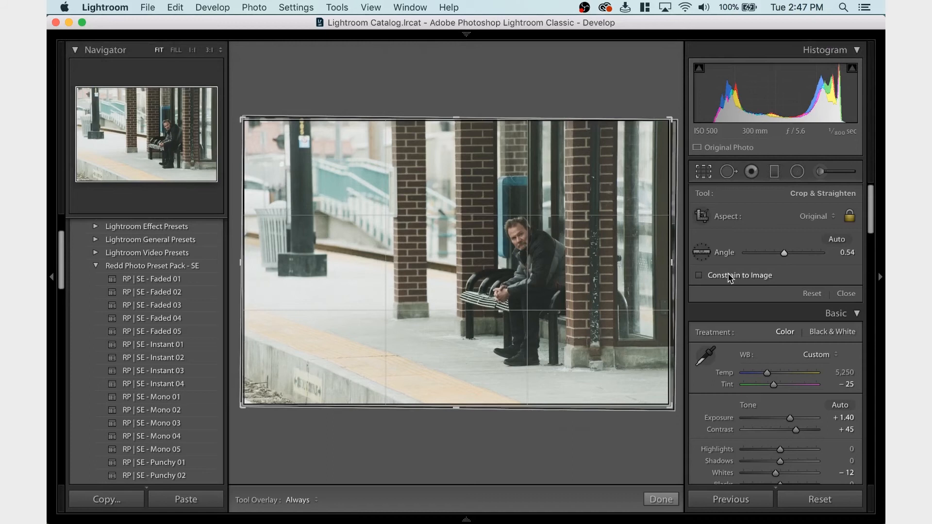
key(Return)
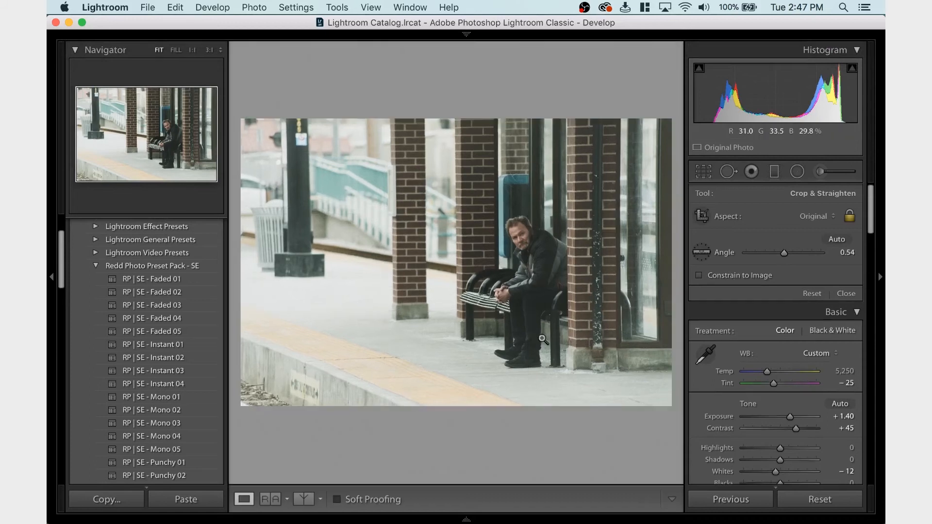
Set the lens profile's distortion correction amount to 100
scroll(799, 294, down, 10)
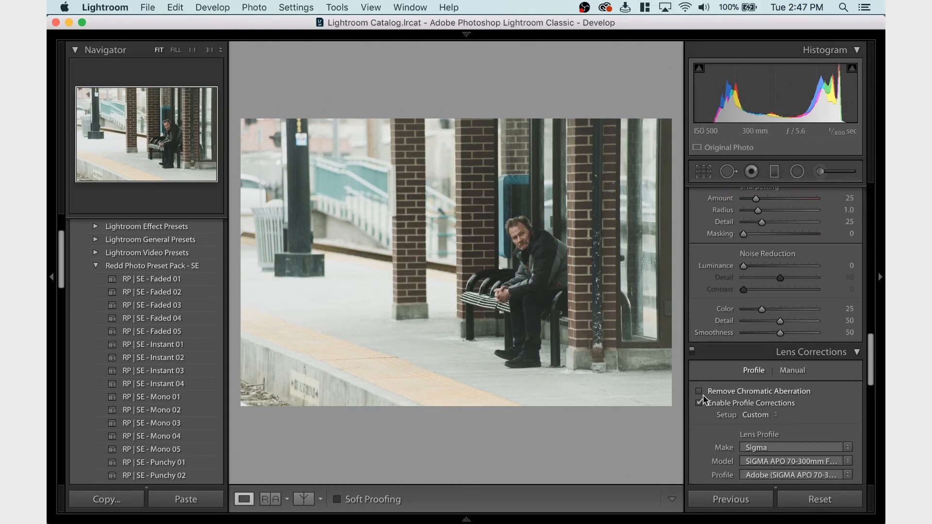
scroll(702, 394, down, 3)
drag(772, 407, 780, 407)
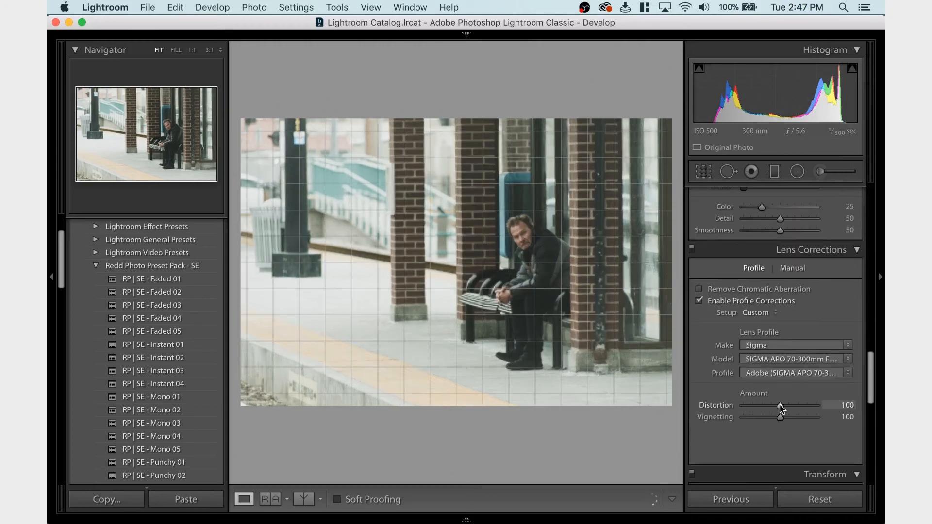
Tighten the bench photo's crop slightly from its lower-left corner in two passes, applying the crop each time
click(704, 171)
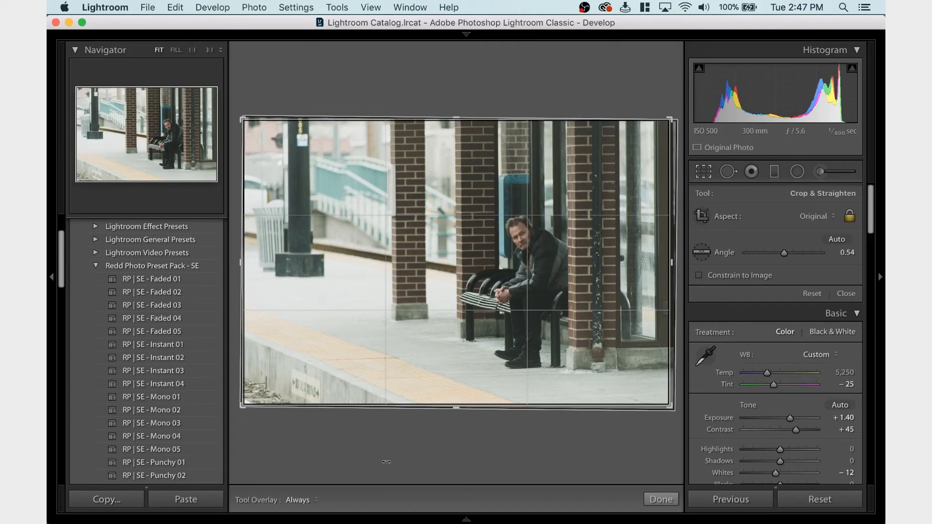
drag(243, 405, 244, 403)
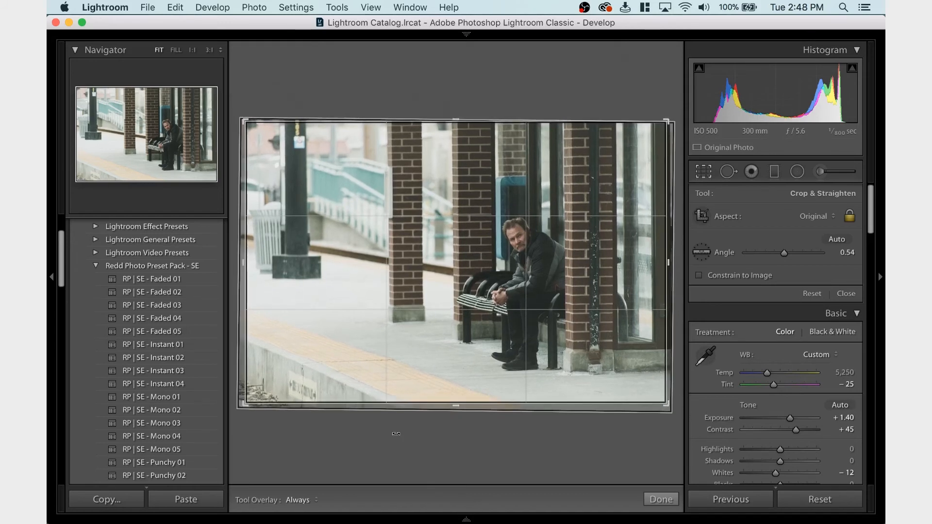
key(Return)
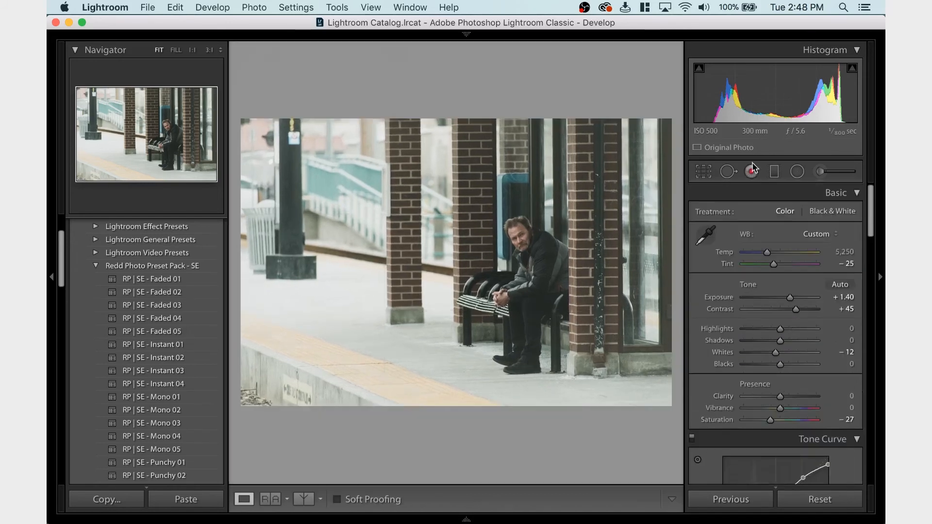
click(703, 172)
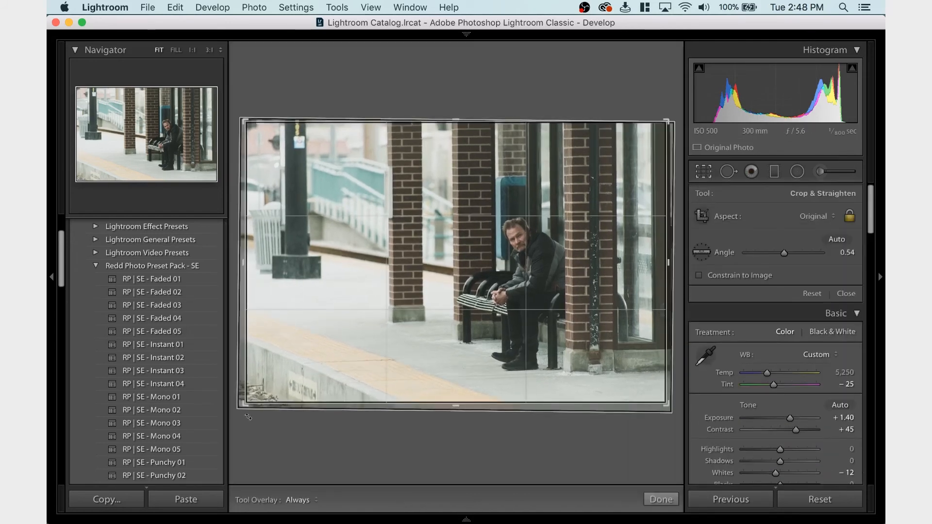
drag(245, 402, 246, 406)
key(Return)
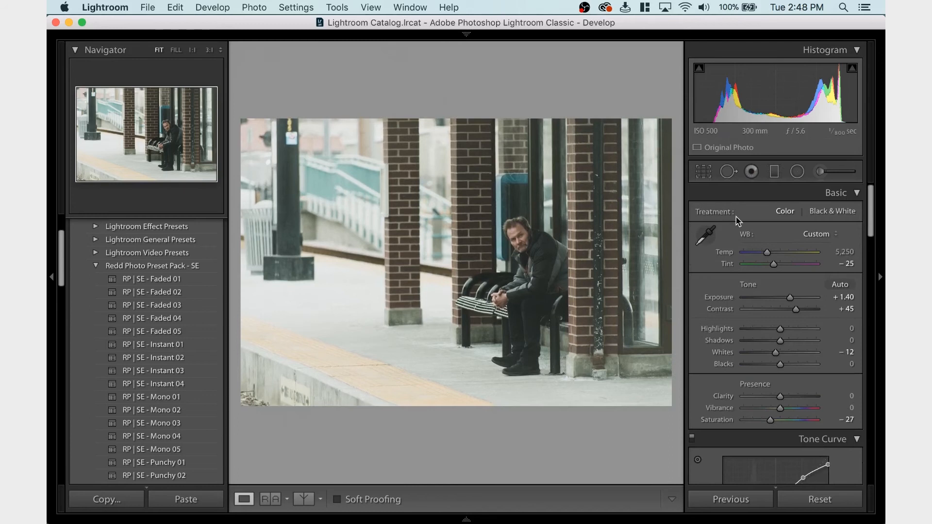
Set the crop angle to 0.34 and apply the crop
click(710, 179)
drag(783, 253, 787, 256)
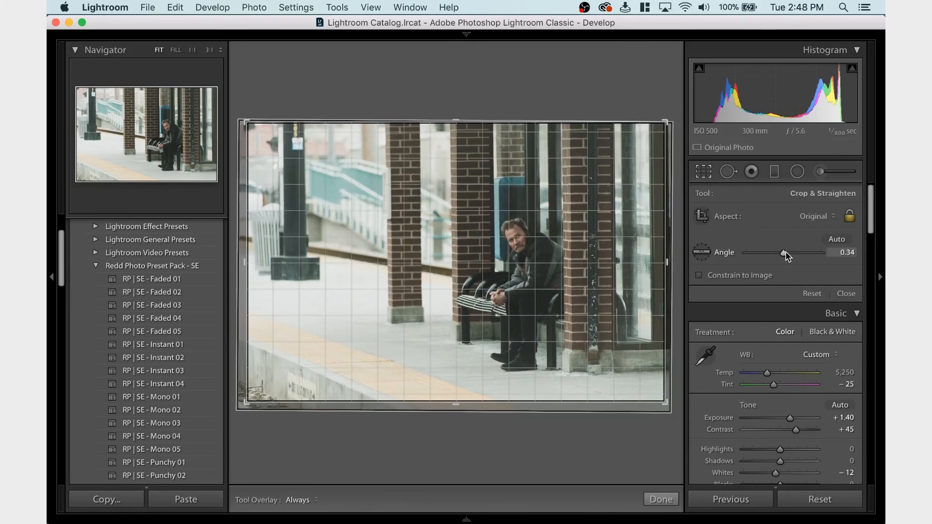
key(Return)
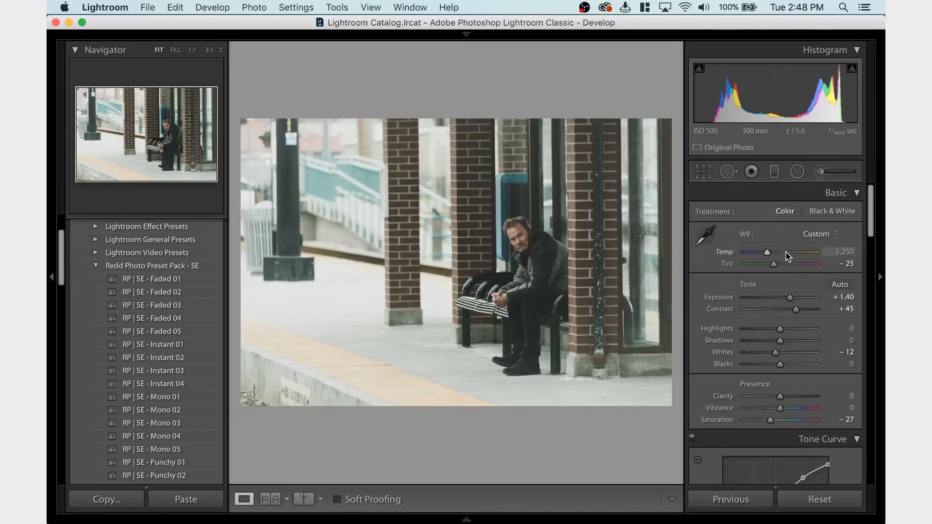
Nudge the photo slightly sideways within the crop frame and apply the crop
click(704, 172)
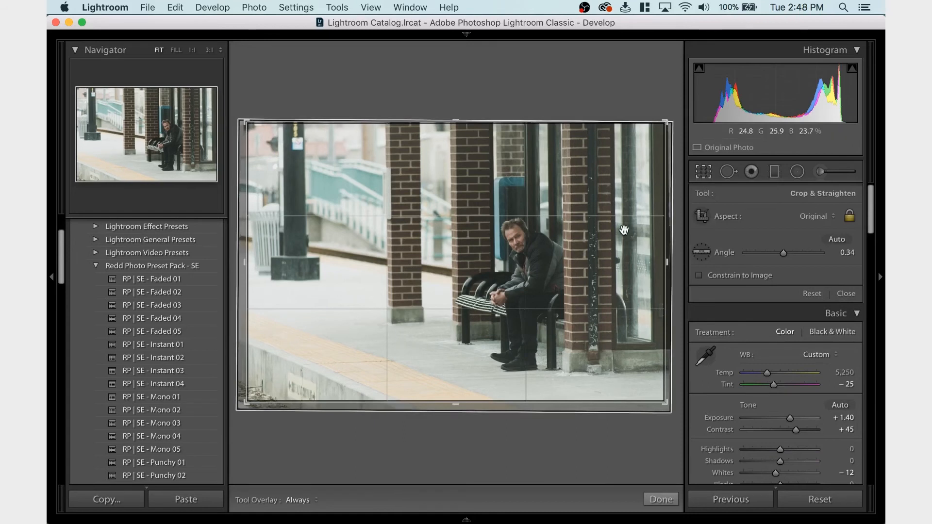
drag(625, 229, 623, 229)
key(Return)
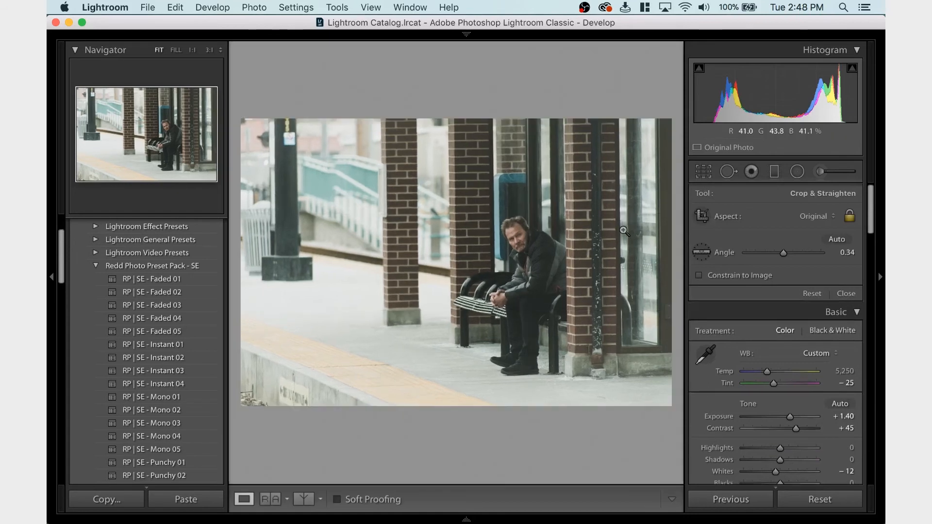
Straighten the bench photo with a crop angle of 0.54 and apply the crop
click(703, 172)
drag(782, 252, 785, 254)
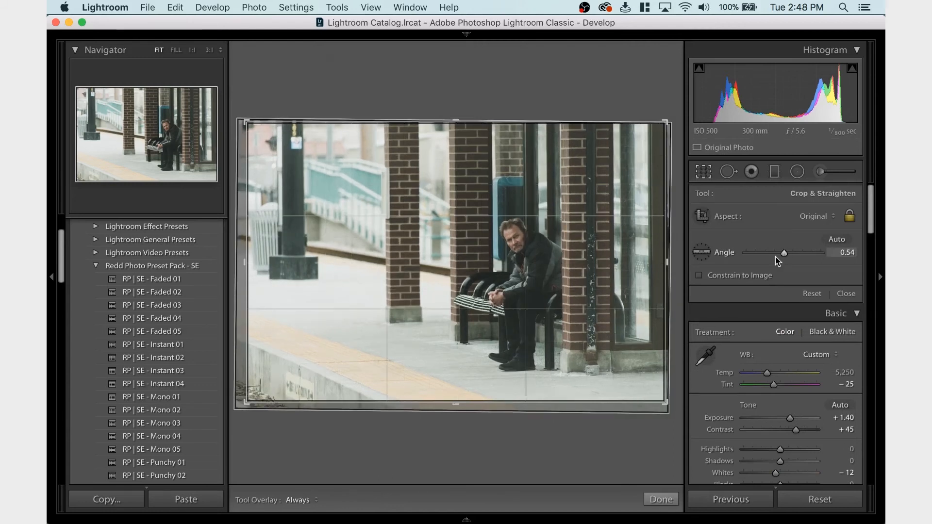
key(Return)
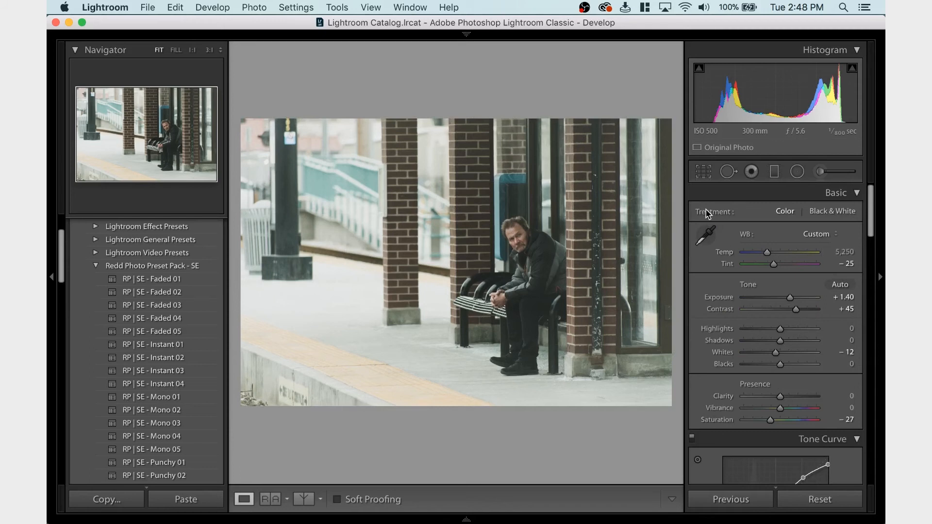
Crop more closely around the man on the bench, trimming the photo's left side and the tracks at its lower edge
click(703, 171)
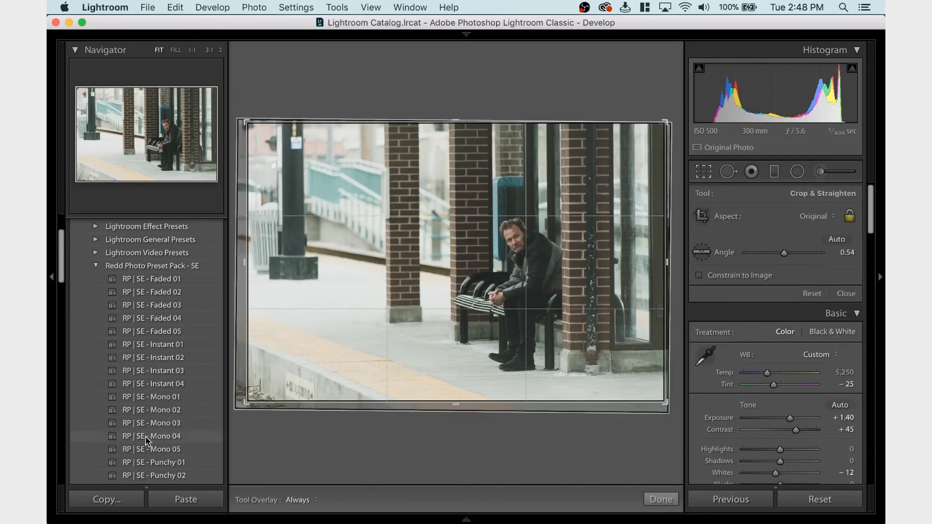
drag(247, 402, 251, 396)
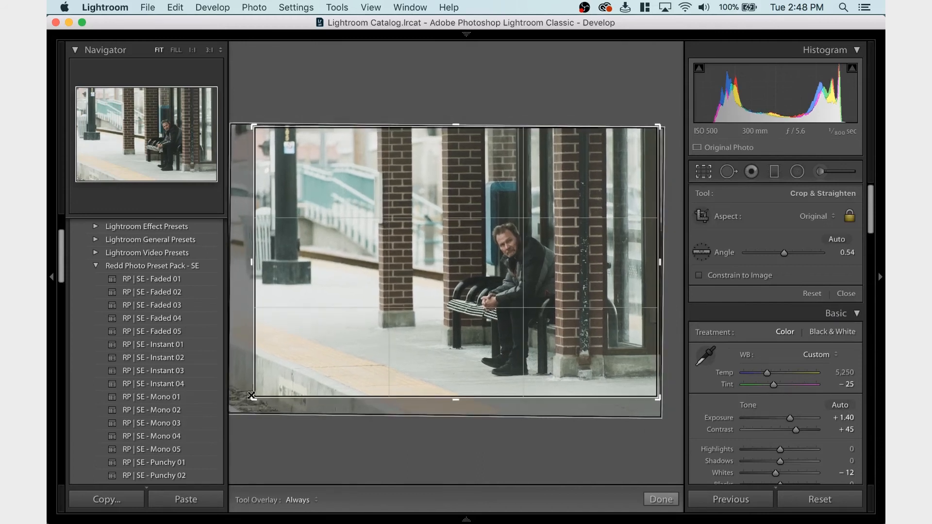
key(Return)
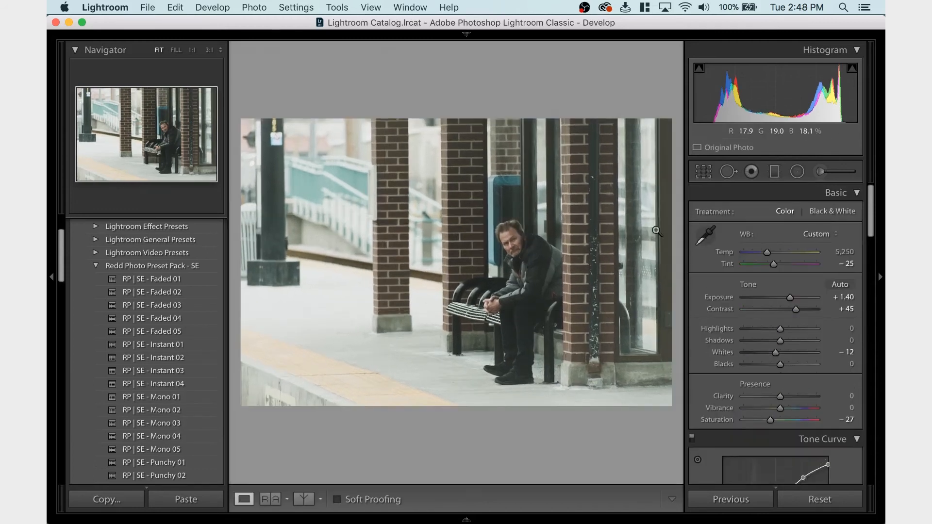
Reposition the photo within the crop frame to trim its right edge, tighten the crop from the lower-left corner, and apply it
click(710, 175)
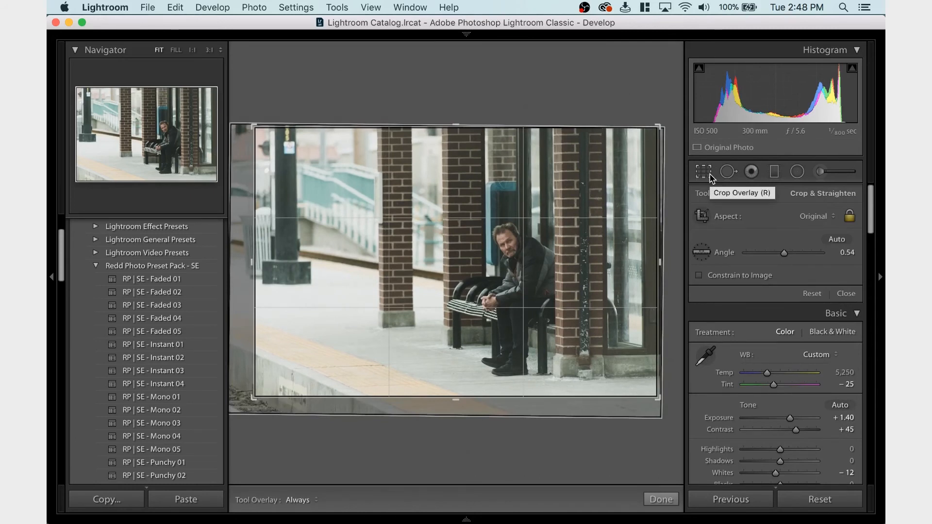
click(710, 177)
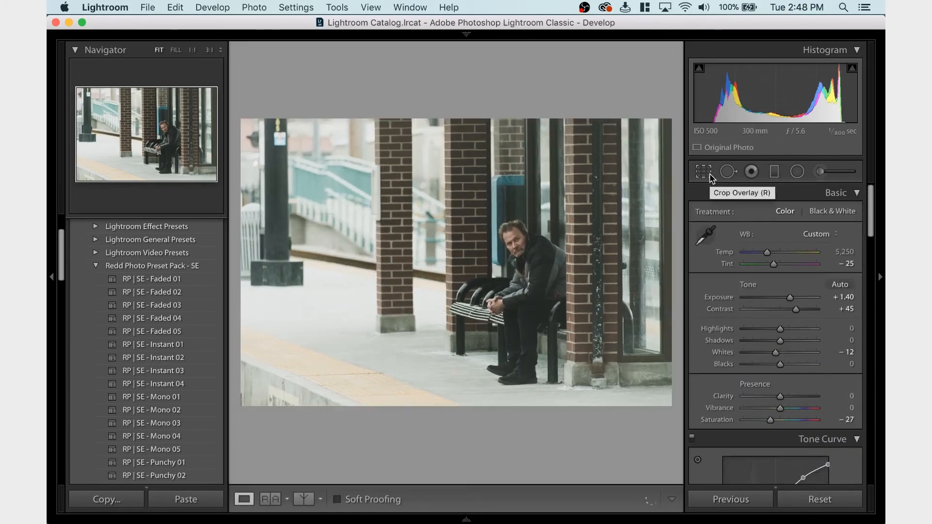
click(709, 176)
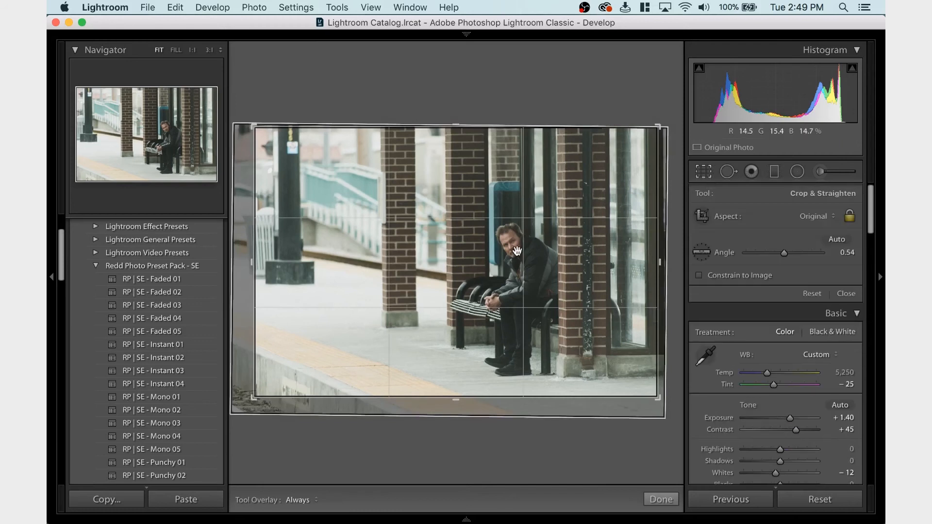
drag(517, 251, 562, 283)
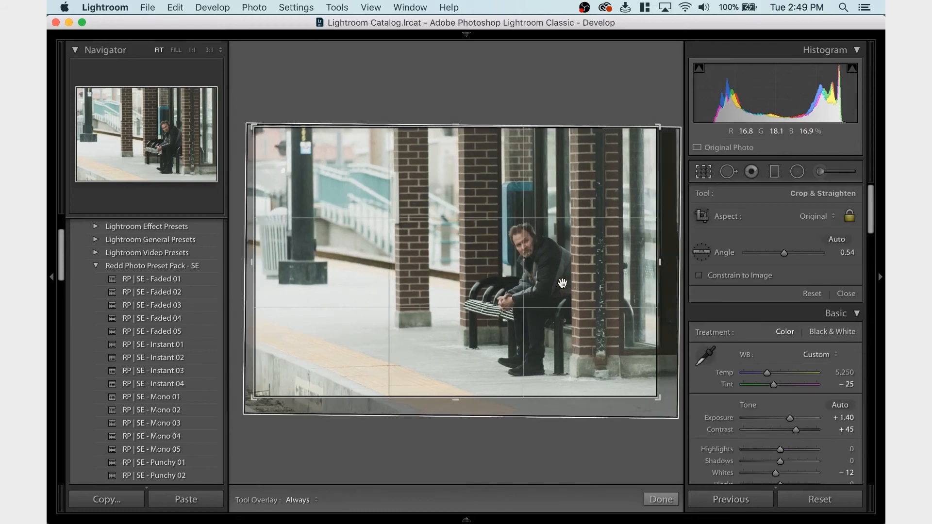
drag(252, 399, 260, 394)
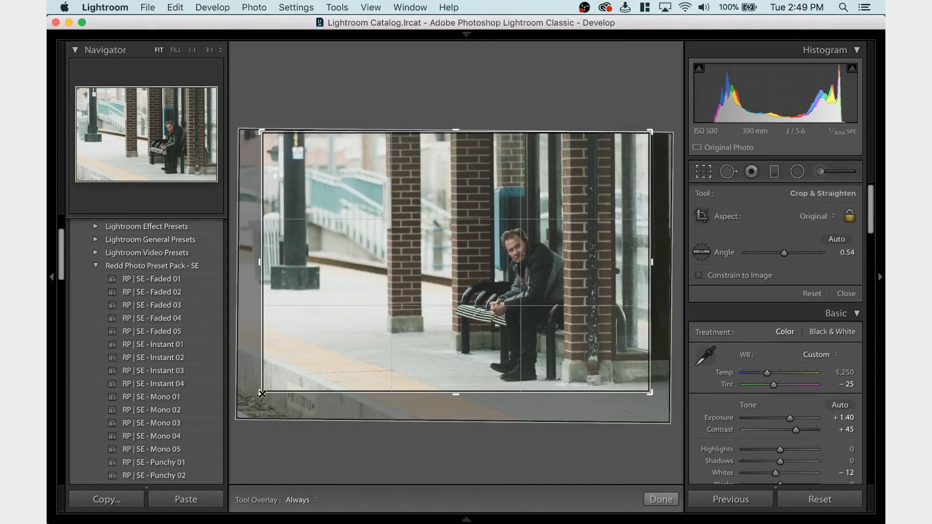
key(Return)
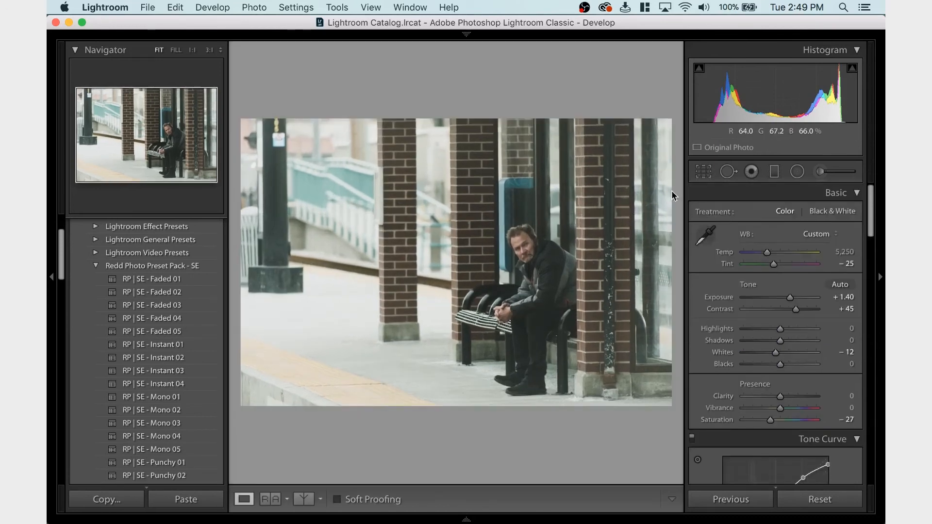
Try a tight crop around the seated man's upper body and the nearby brick pillars, and apply it
click(703, 171)
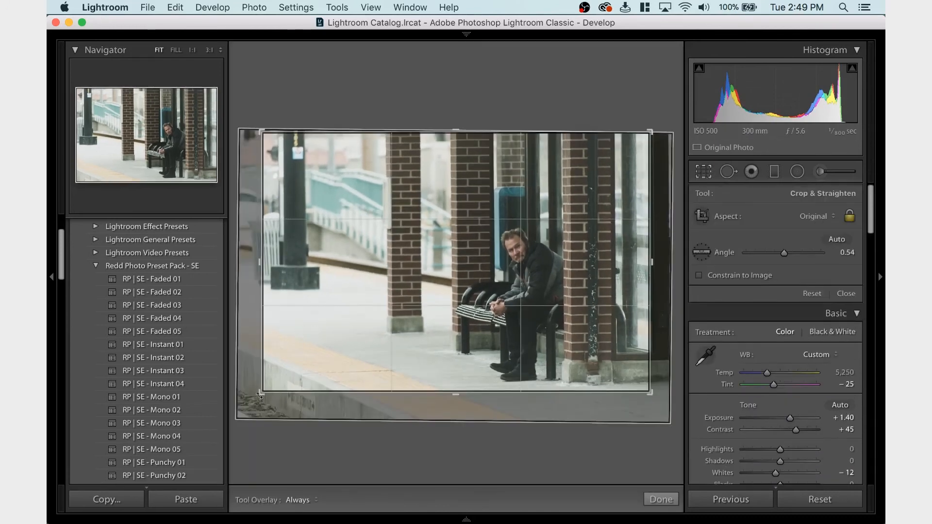
drag(262, 394, 367, 321)
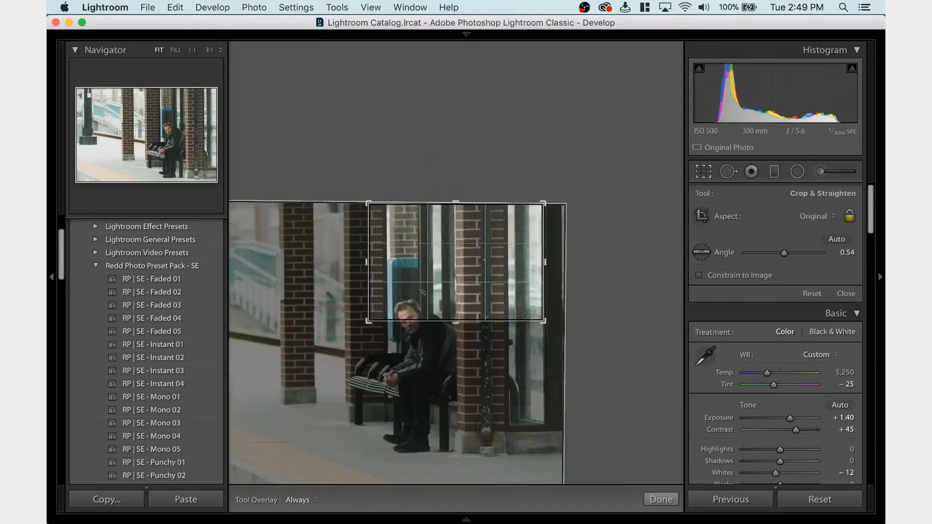
drag(472, 254, 548, 195)
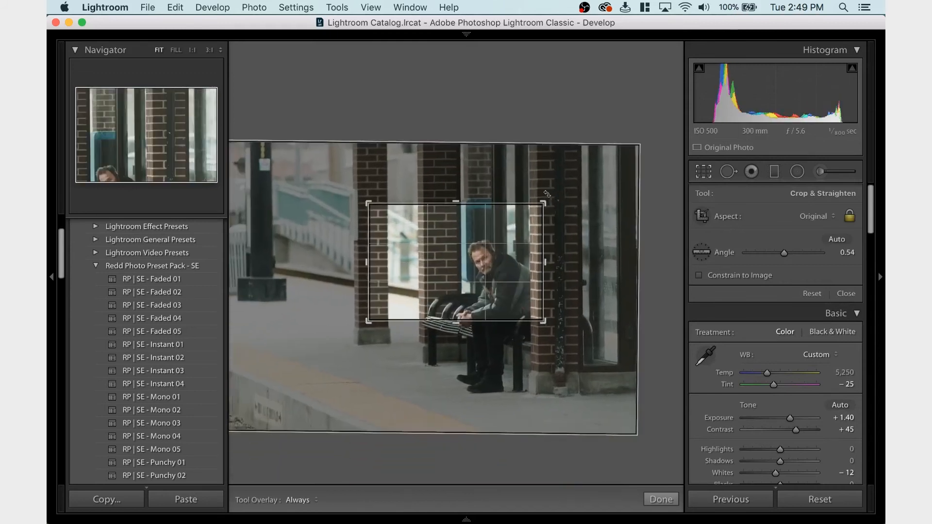
key(Return)
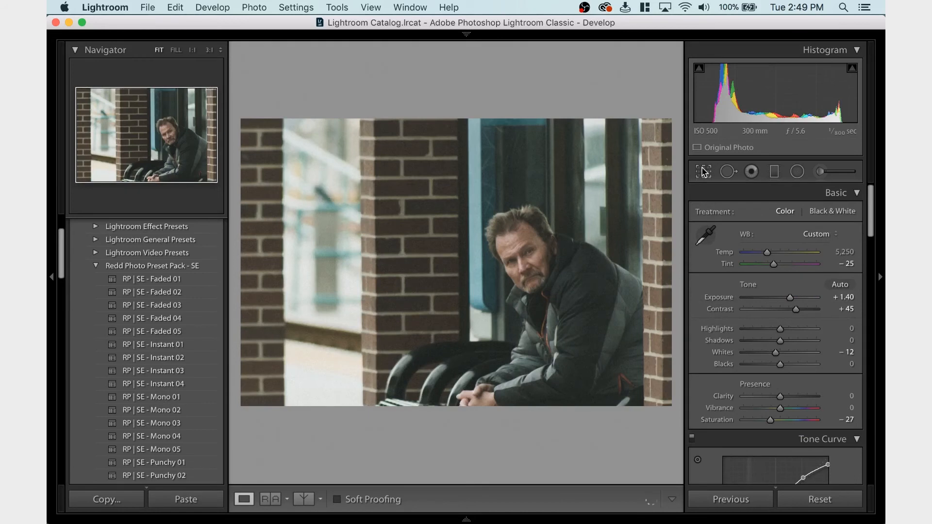
Reset the crop to the As Shot aspect, trim it slightly inward at the lower corners, and apply it
click(703, 171)
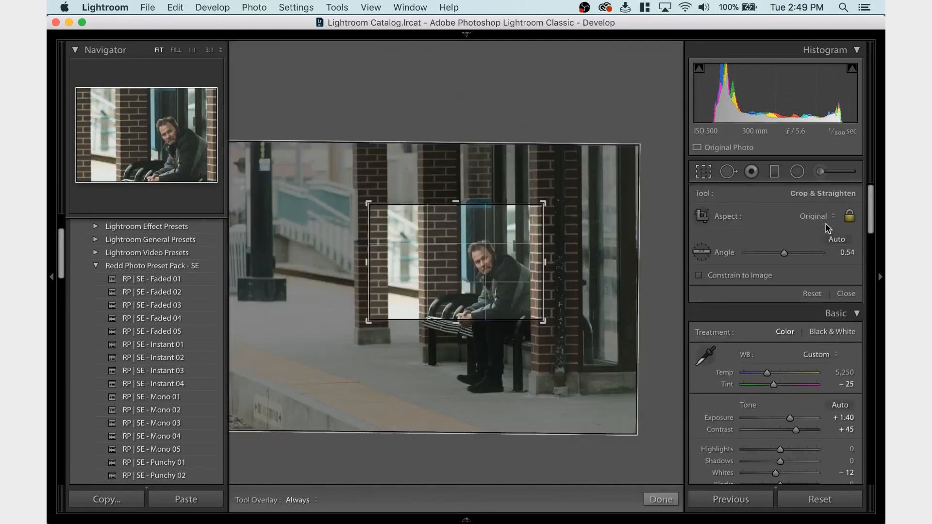
click(821, 217)
click(825, 203)
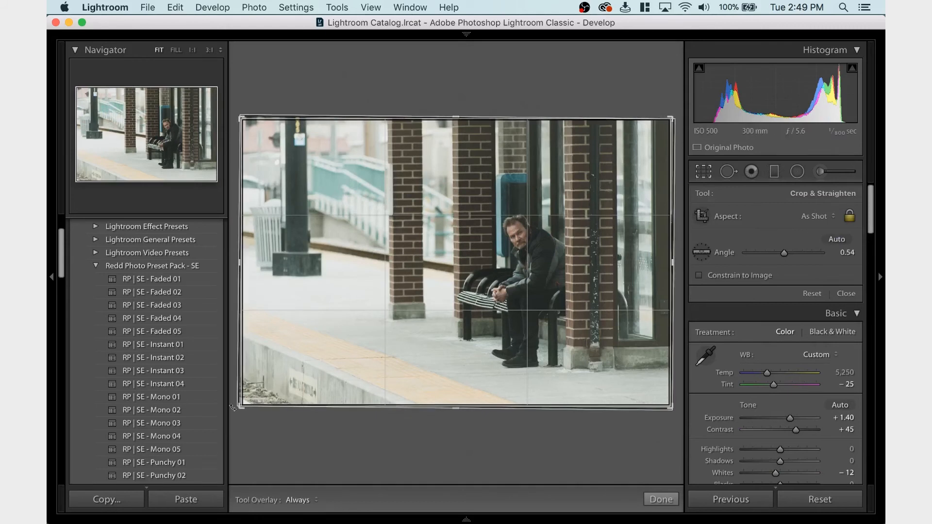
mouse_move(233, 407)
mouse_down()
mouse_move(263, 395)
mouse_move(241, 421)
mouse_up()
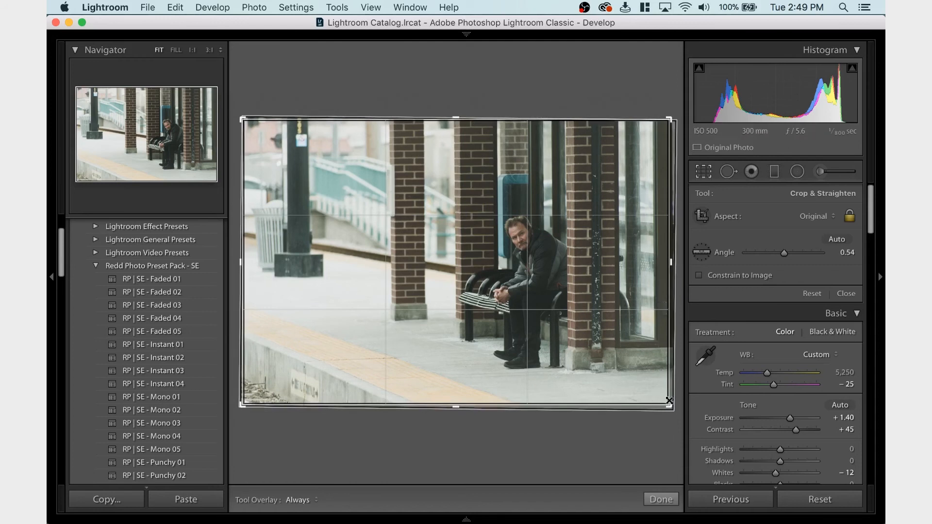
drag(675, 408, 667, 402)
key(Return)
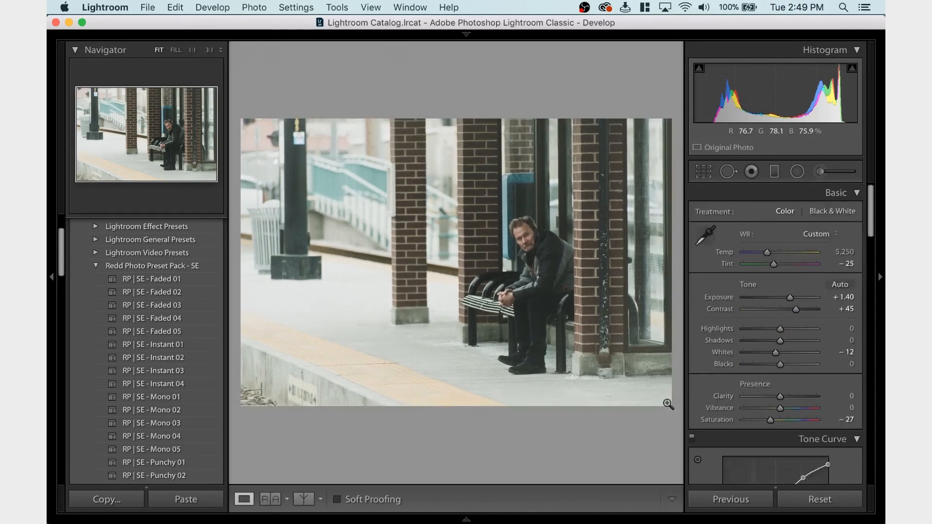
click(703, 174)
click(703, 175)
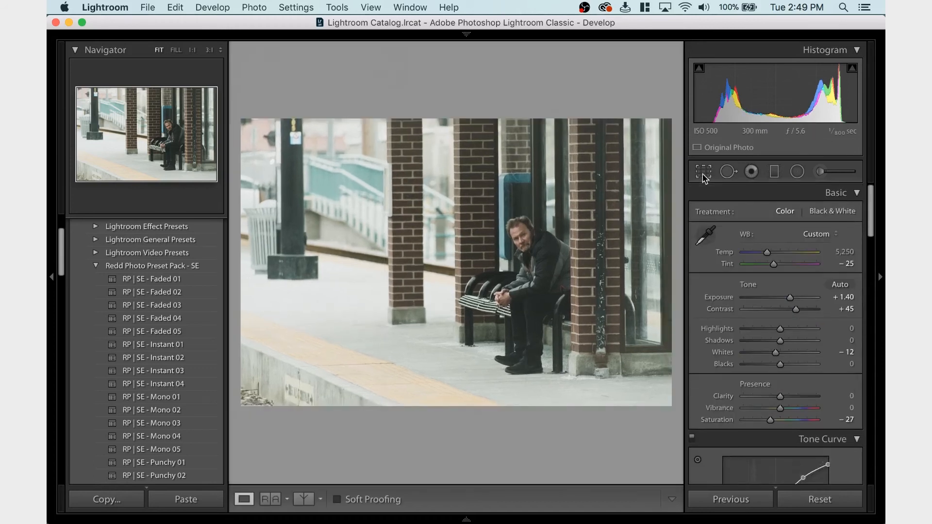
Try the Whites at -31 and the Contrast at 50, undoing each change
click(773, 329)
key(super+z)
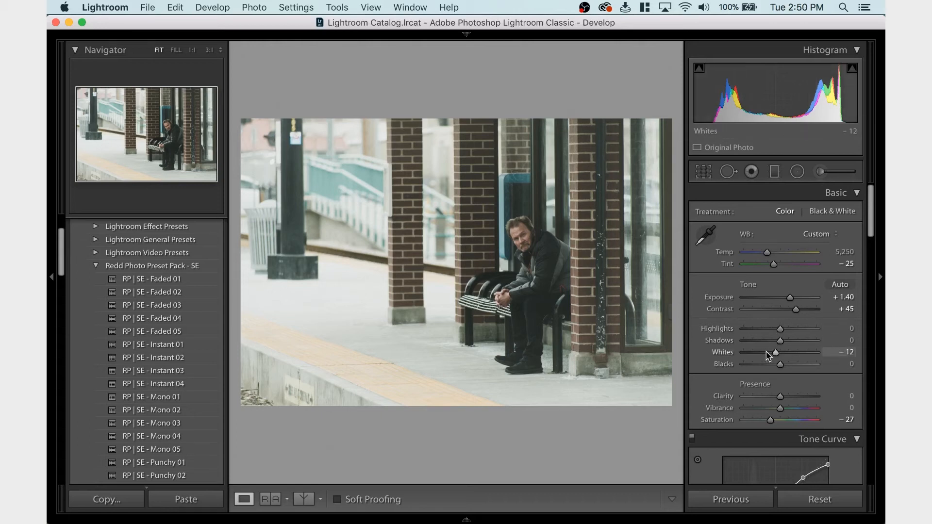
key(super+z)
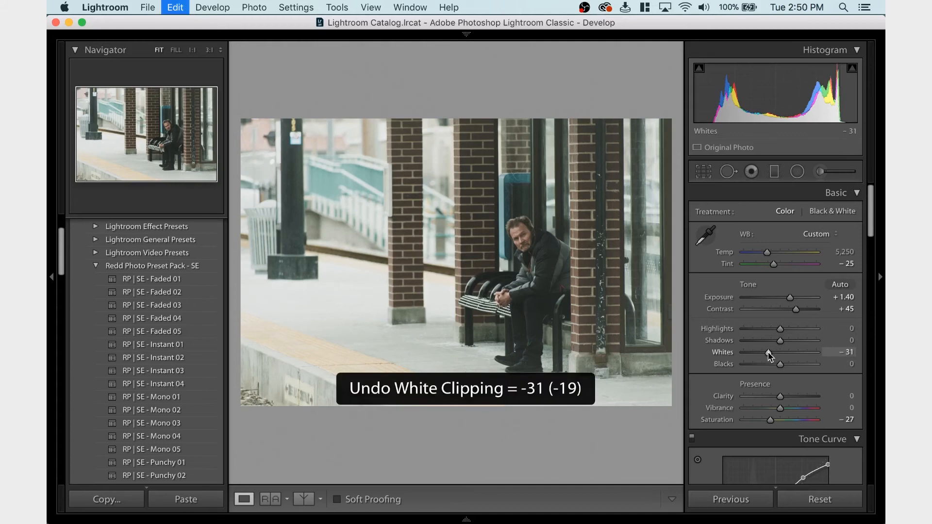
click(847, 309)
text(50)
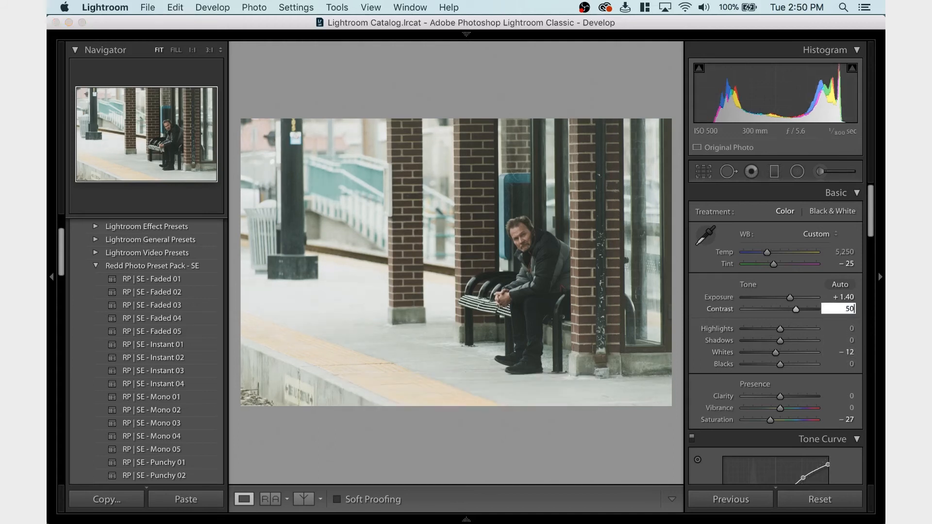
key(Return)
key(super+z)
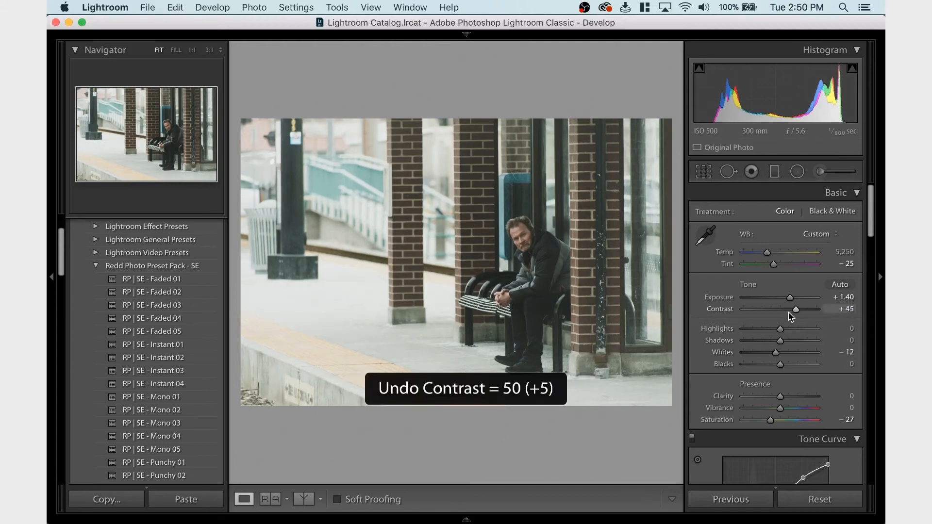
Raise the Blue luminance to +100
scroll(790, 318, down, 10)
scroll(790, 317, down, 4)
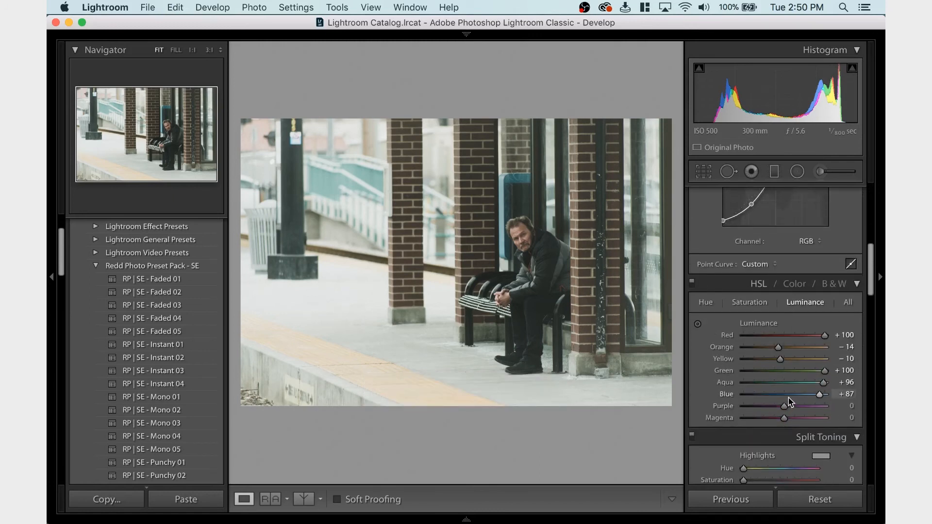
drag(820, 395, 826, 398)
Set the Orange saturation to 0
click(749, 303)
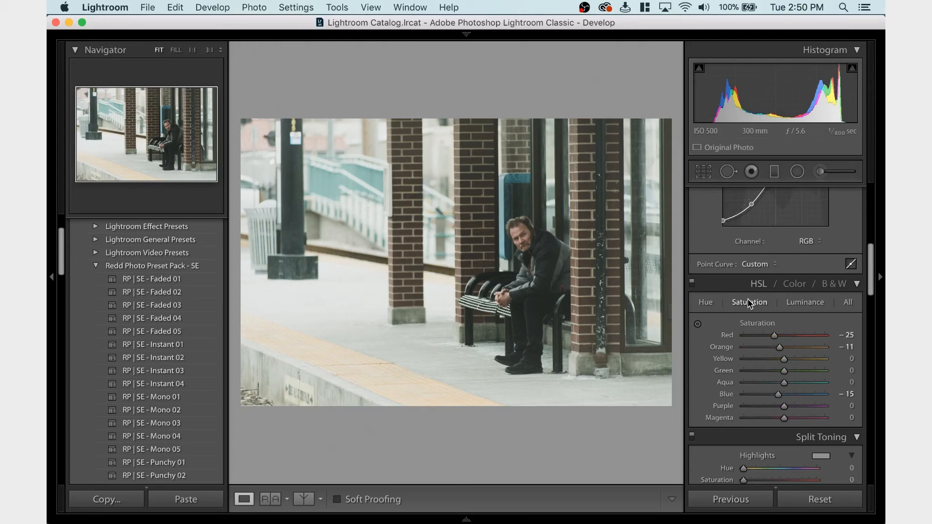
click(835, 347)
text(0)
key(Return)
Raise the Orange luminance to +19
click(798, 304)
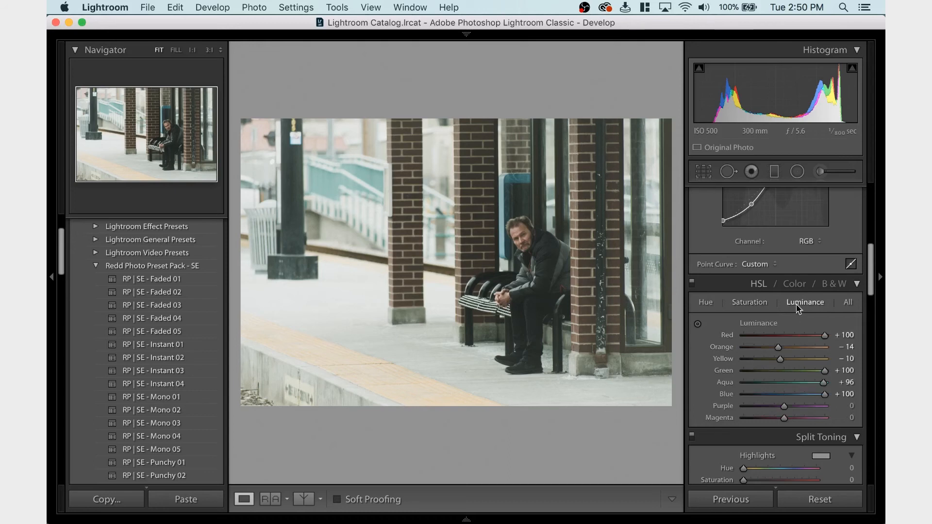
click(795, 347)
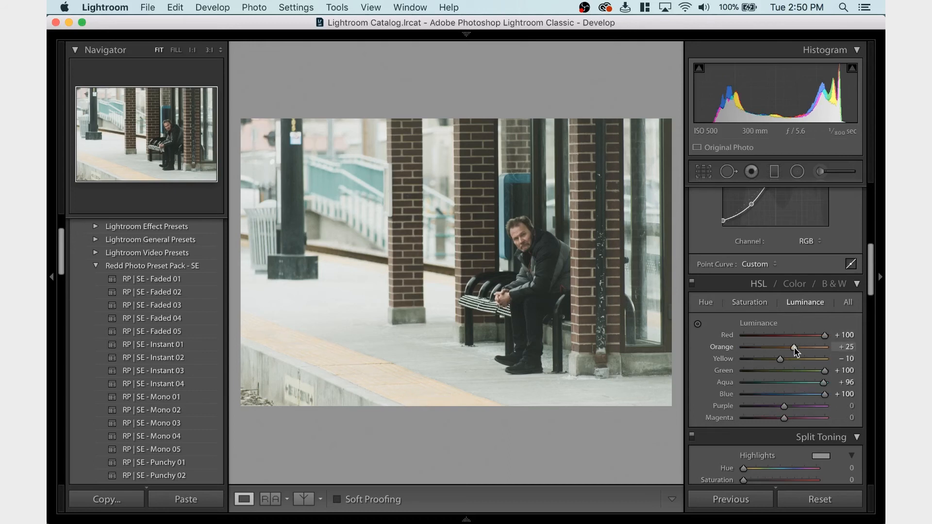
drag(794, 350, 791, 351)
Lower the Blue saturation to -22
click(768, 394)
mouse_move(768, 392)
mouse_down()
mouse_move(799, 395)
mouse_move(775, 395)
mouse_up()
click(754, 302)
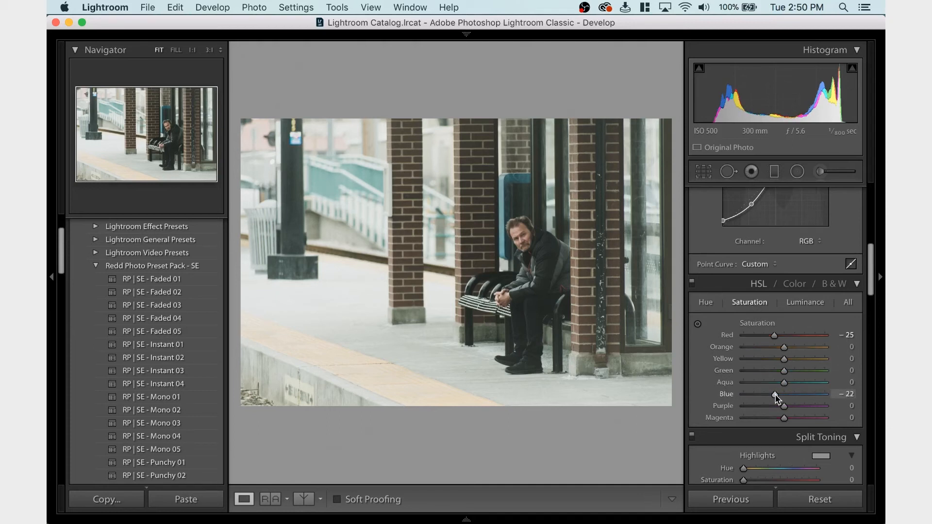
Set the Blue luminance to +40
click(817, 303)
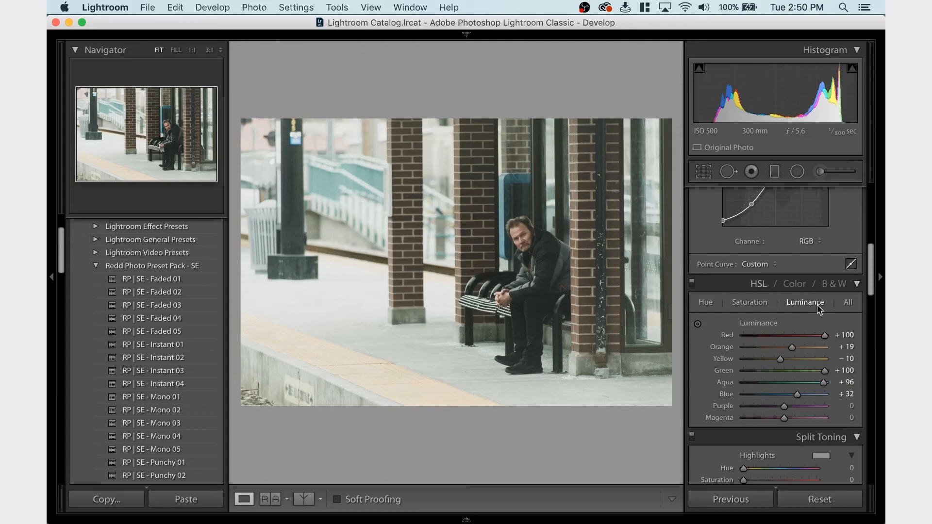
click(781, 394)
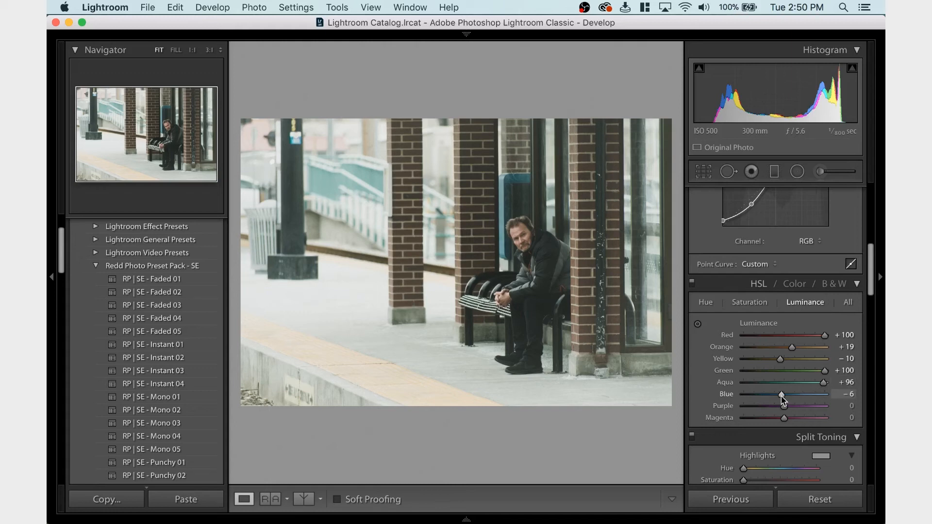
drag(783, 393, 799, 395)
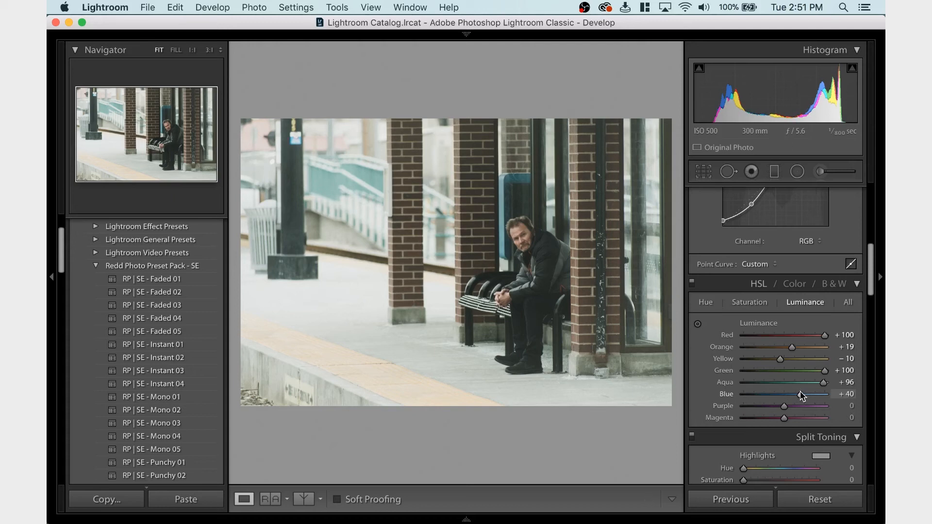
Set the Blue saturation to -25 and try the Orange saturation at -54, undoing the orange change
click(756, 303)
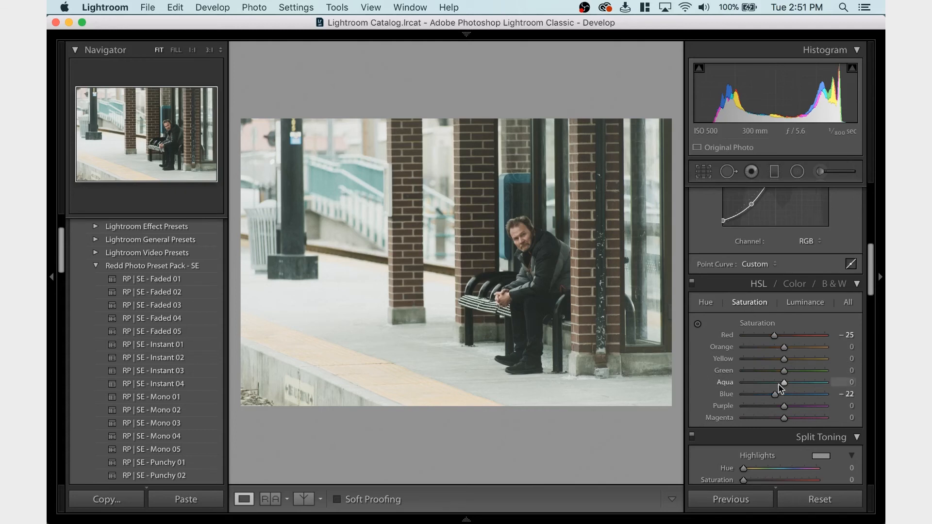
click(849, 393)
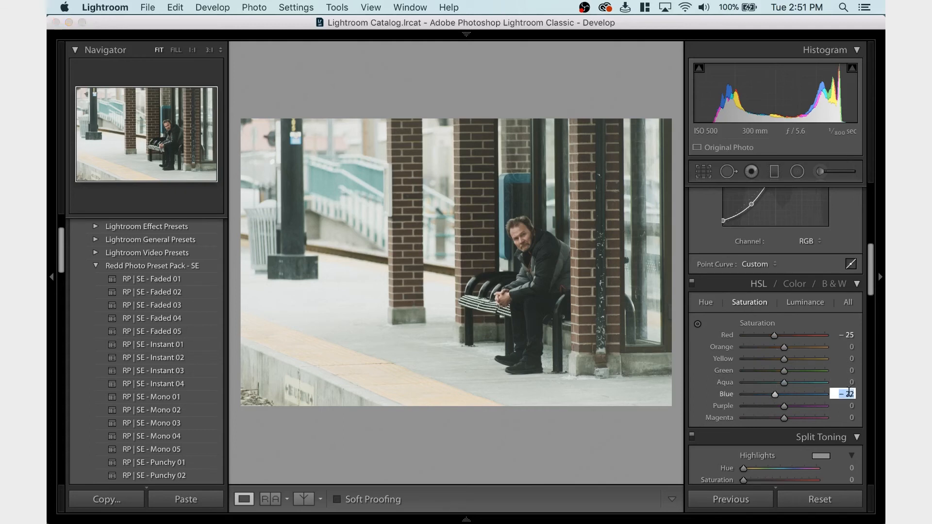
key(BackSpace)
text(5)
key(Return)
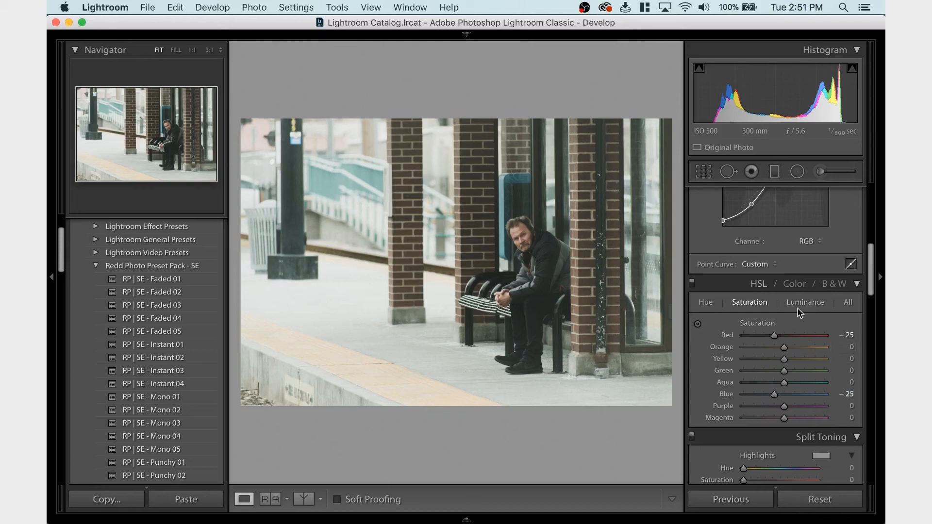
drag(784, 348, 761, 349)
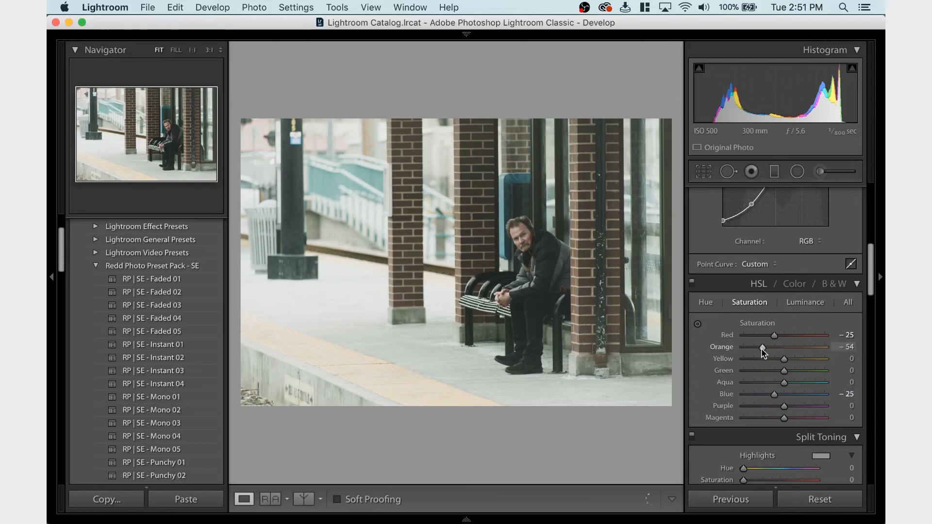
key(super+z)
Set the Yellow luminance to 0 and try a lower Red luminance, undoing the red change
click(804, 302)
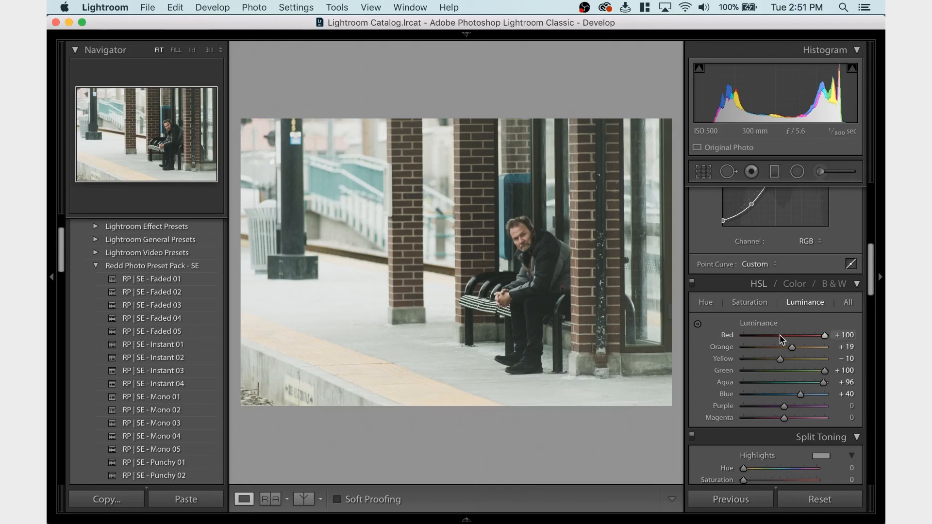
click(754, 359)
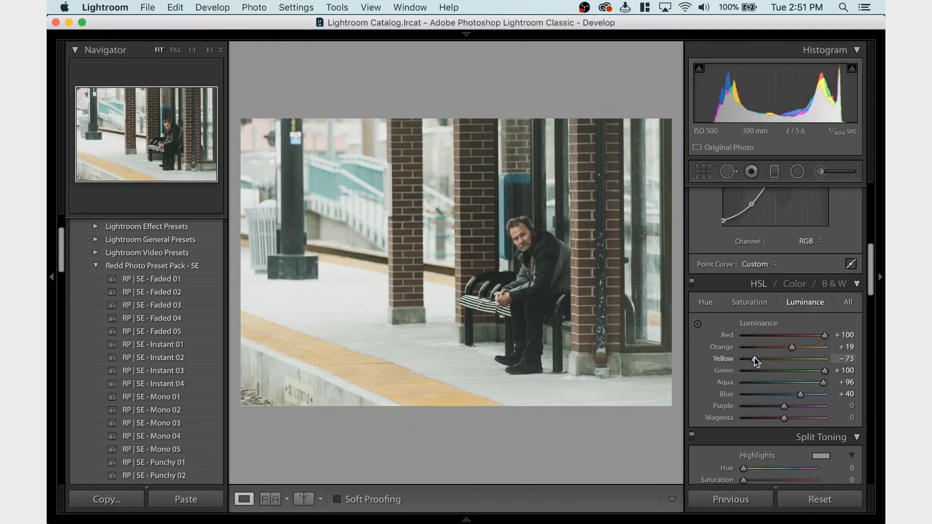
drag(768, 363, 785, 361)
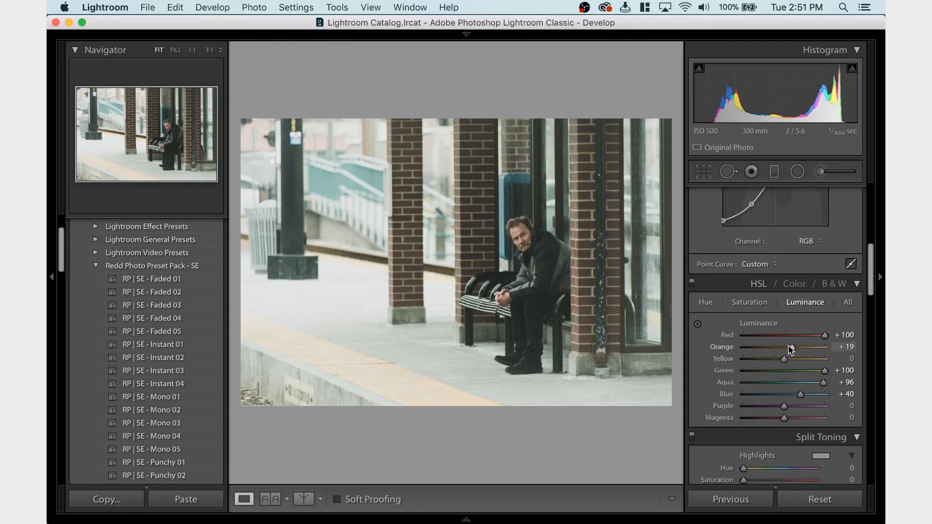
click(782, 336)
key(super+z)
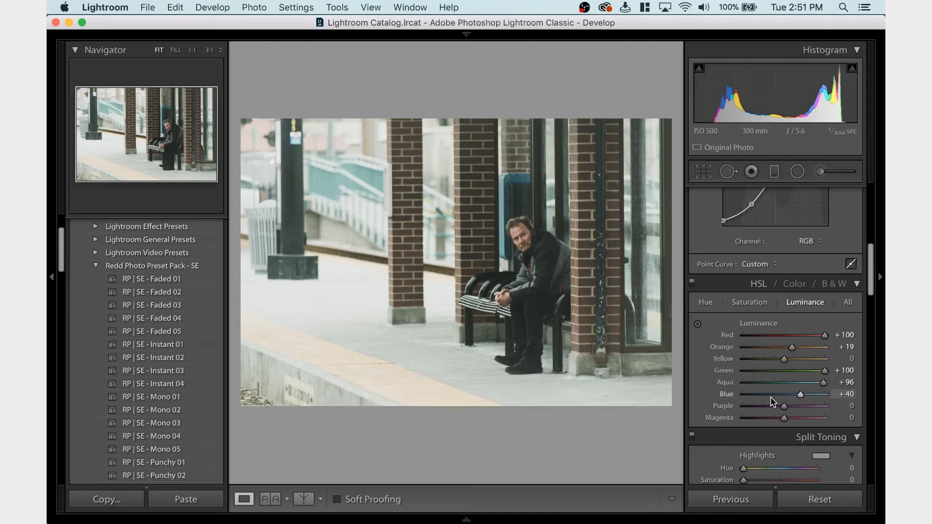
Set the photo's Exposure to +1.50, Shadows to -25 and Blacks to -14
scroll(738, 253, up, 5)
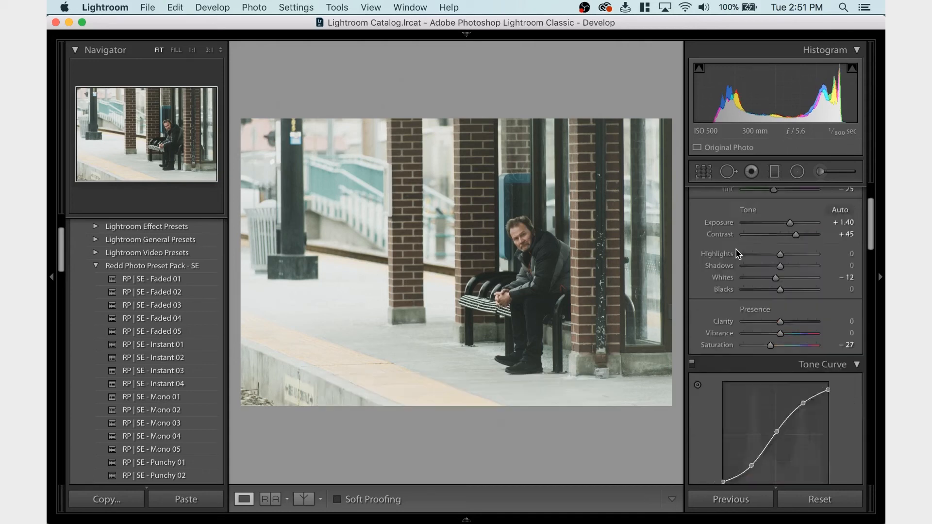
scroll(738, 254, up, 3)
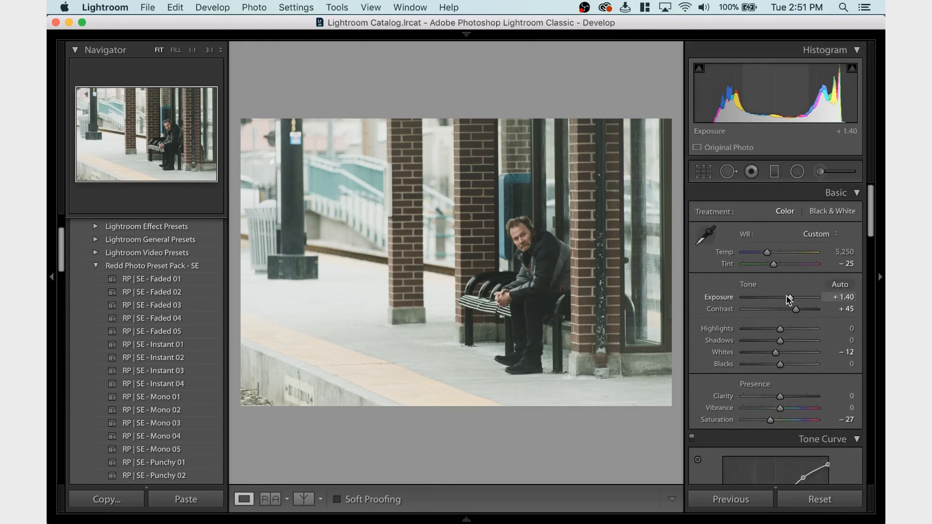
drag(787, 295, 788, 299)
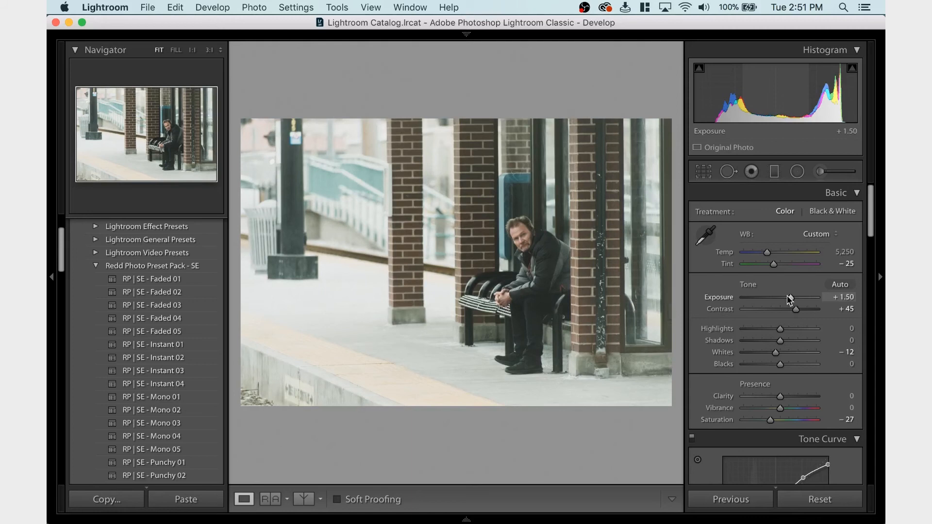
click(769, 341)
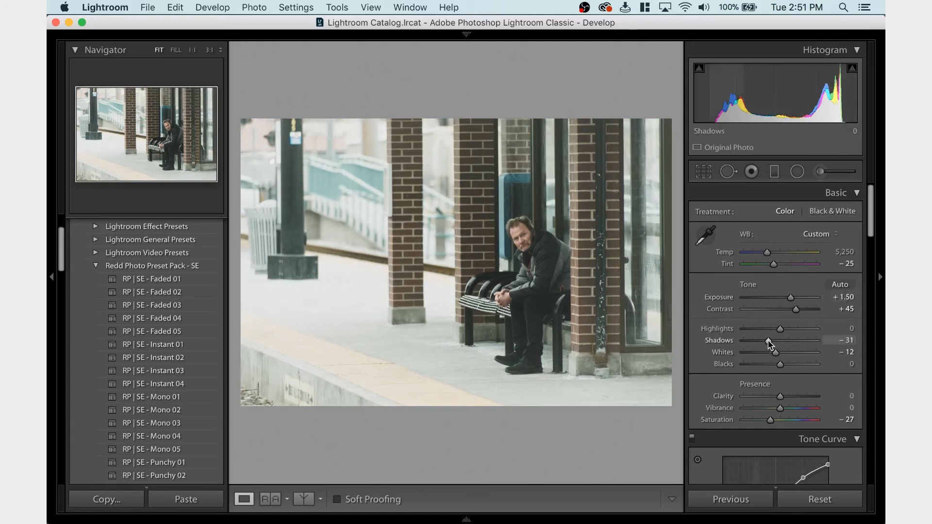
drag(769, 341, 776, 372)
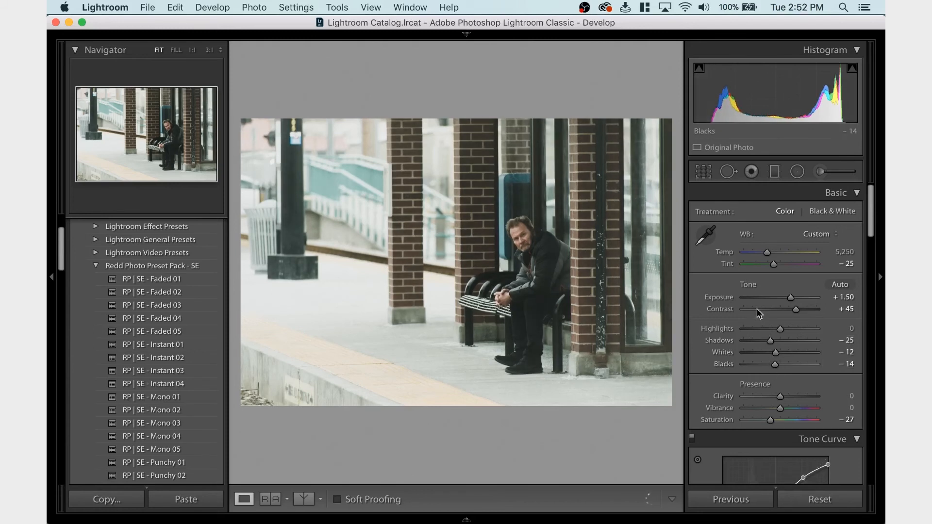
Try the Highlights at -61 and undo the change
click(757, 329)
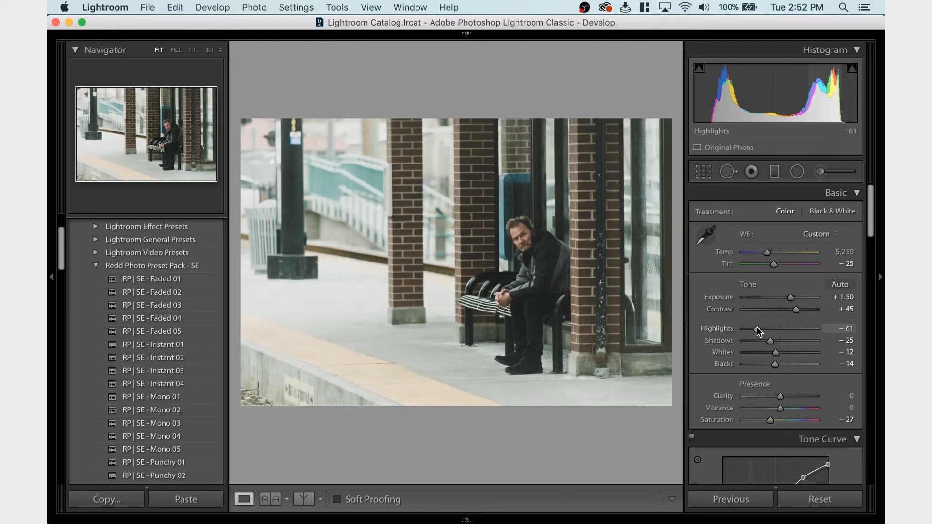
key(super+z)
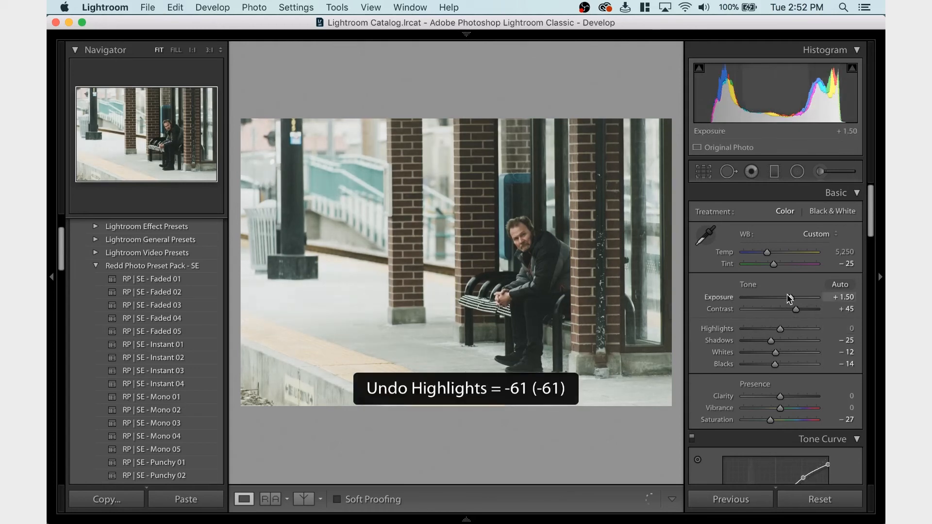
Try the Exposure at +1.40 and undo that change, and set the Whites to -11
drag(788, 297, 789, 301)
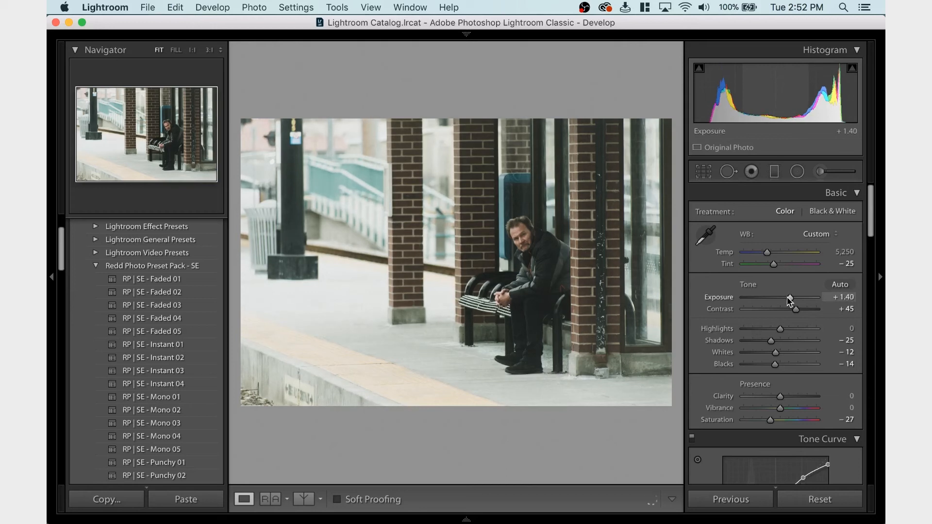
key(super+z)
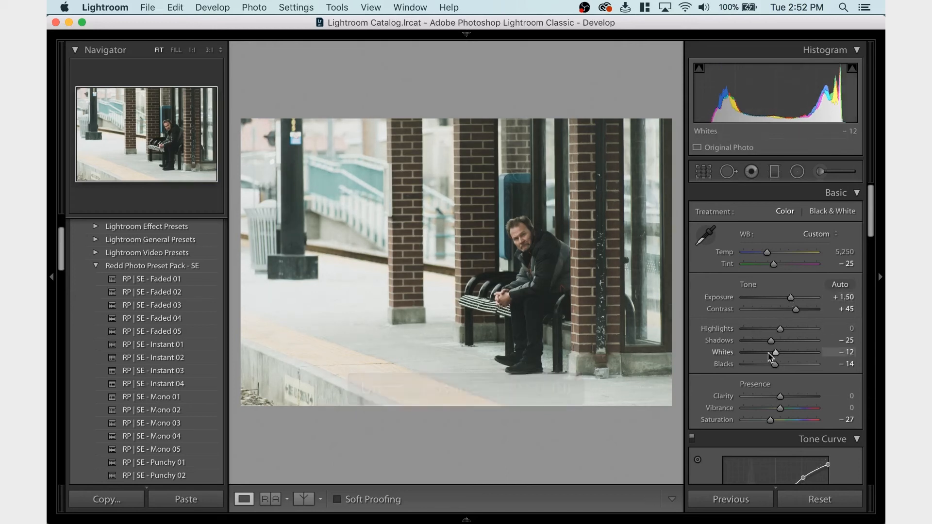
click(769, 353)
drag(768, 353, 772, 354)
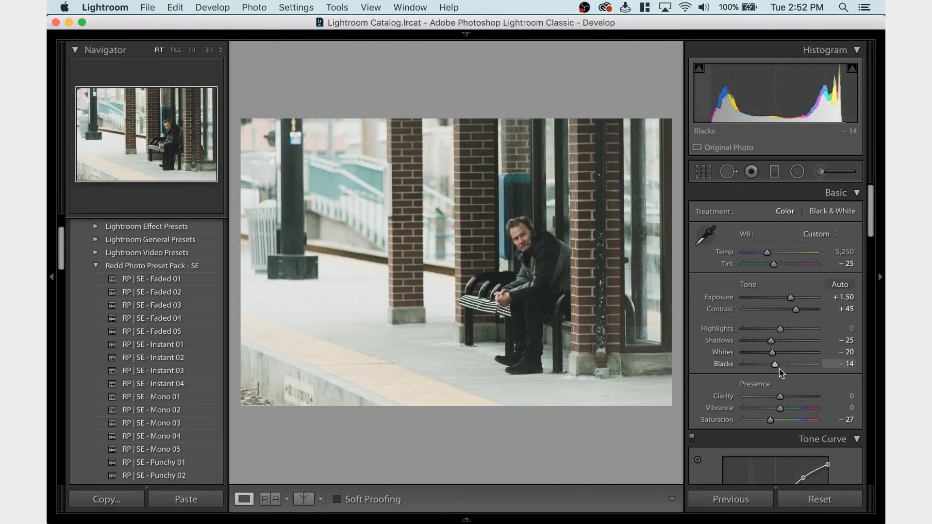
drag(772, 353, 775, 353)
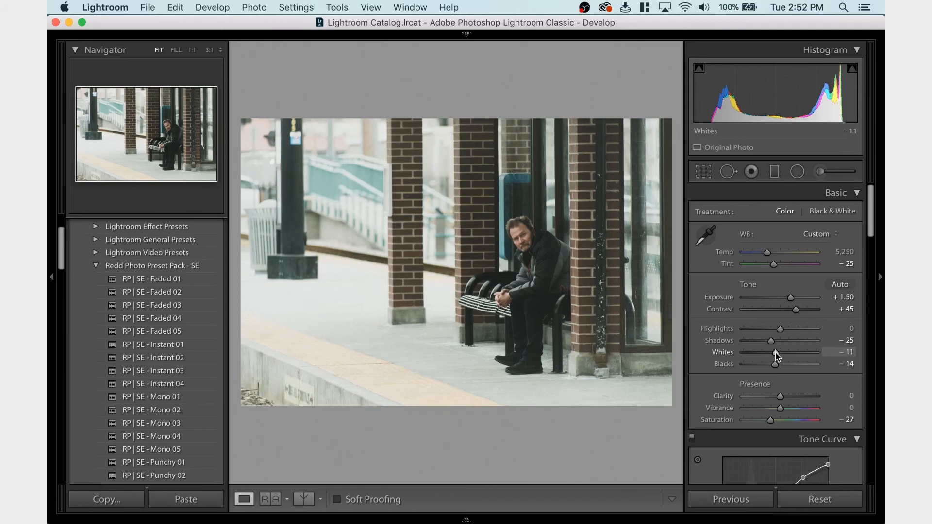
Set the Green luminance to -86 in the HSL adjustments
scroll(796, 349, down, 3)
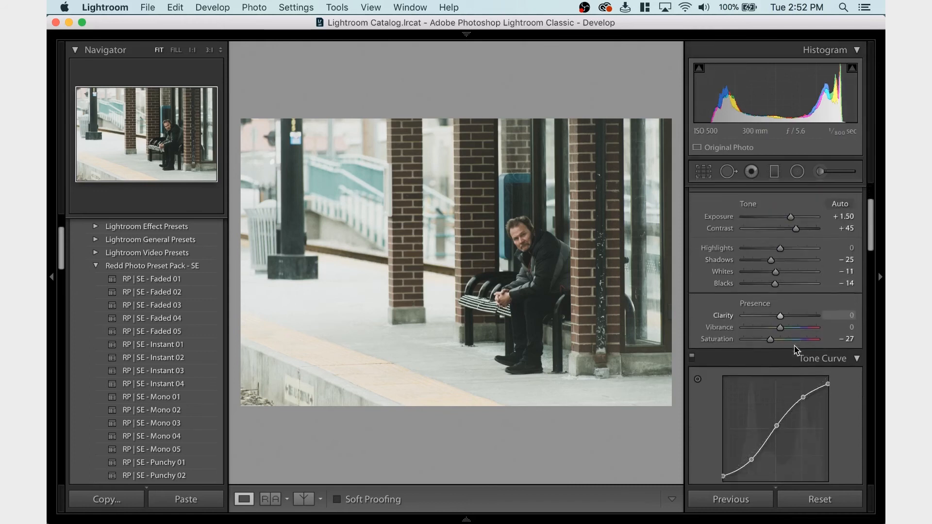
scroll(796, 349, down, 9)
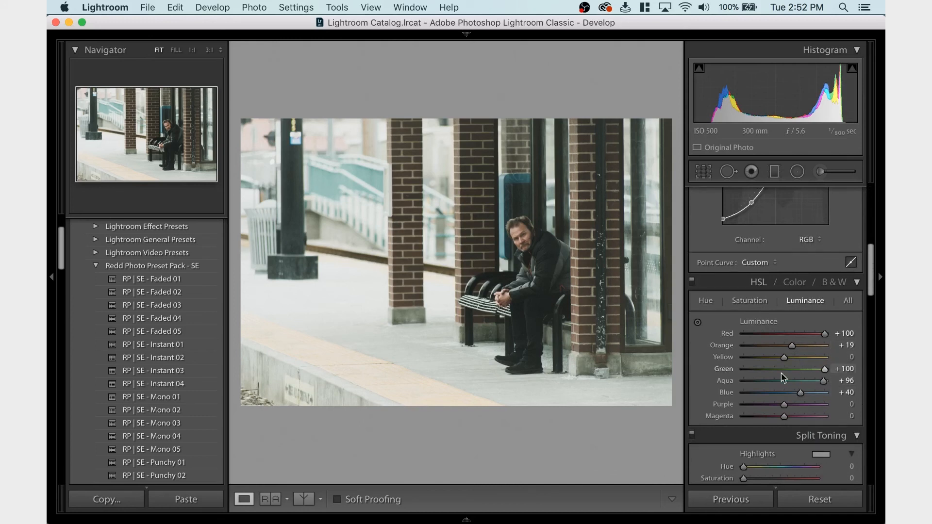
drag(775, 372, 826, 368)
drag(817, 371, 751, 372)
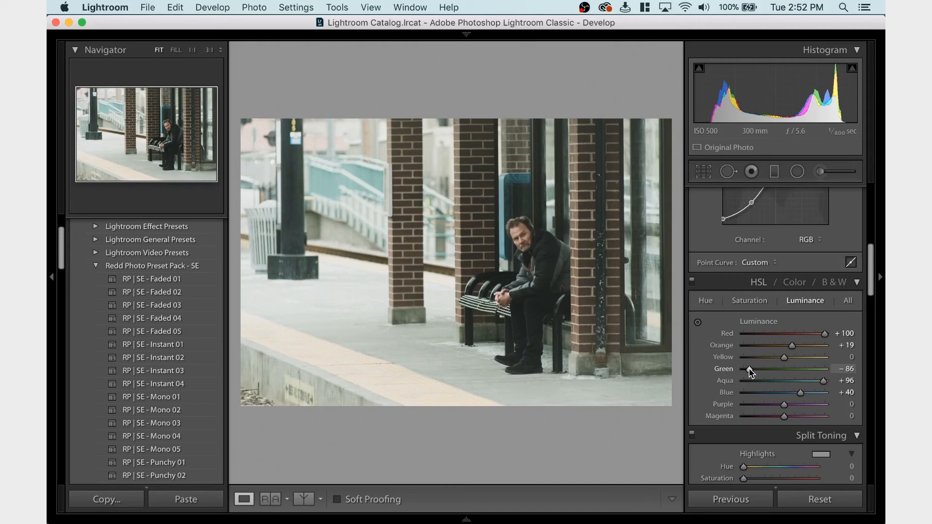
Try the Shadows at -47 and the Blacks at -35, undoing both changes
scroll(749, 340, up, 10)
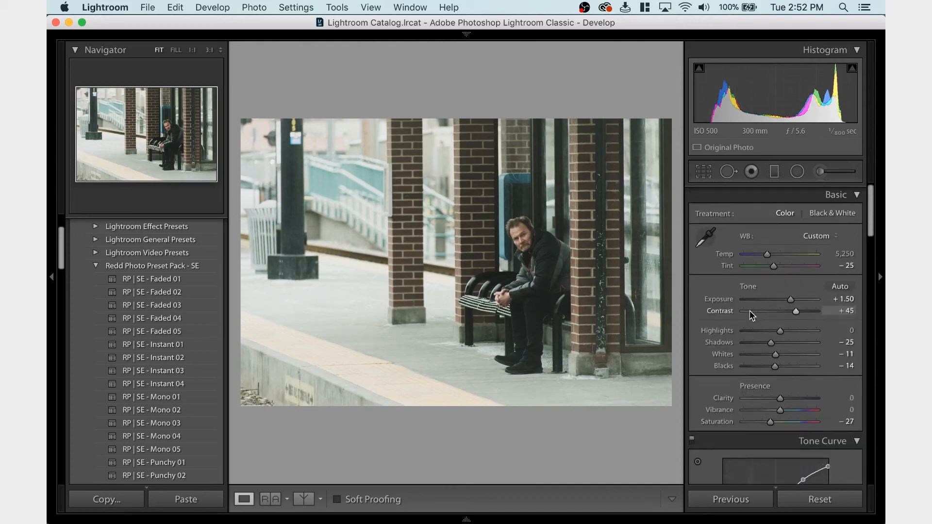
drag(771, 342, 767, 362)
key(super+z)
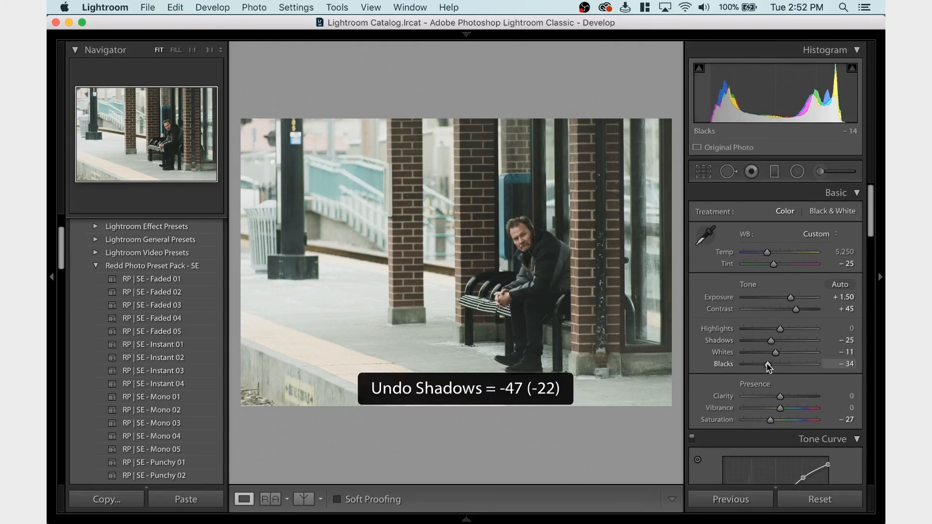
key(super+z)
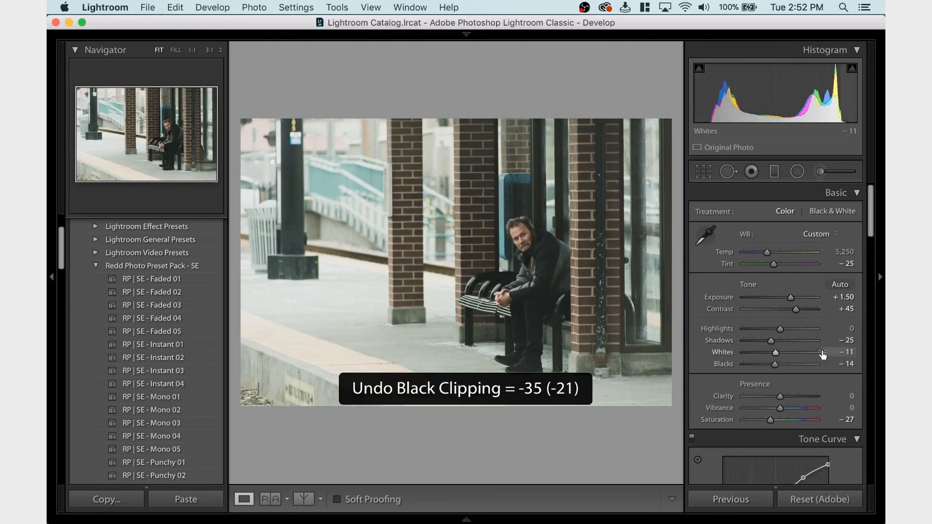
Set the bench photo's Exposure to +1.45
drag(792, 298, 791, 298)
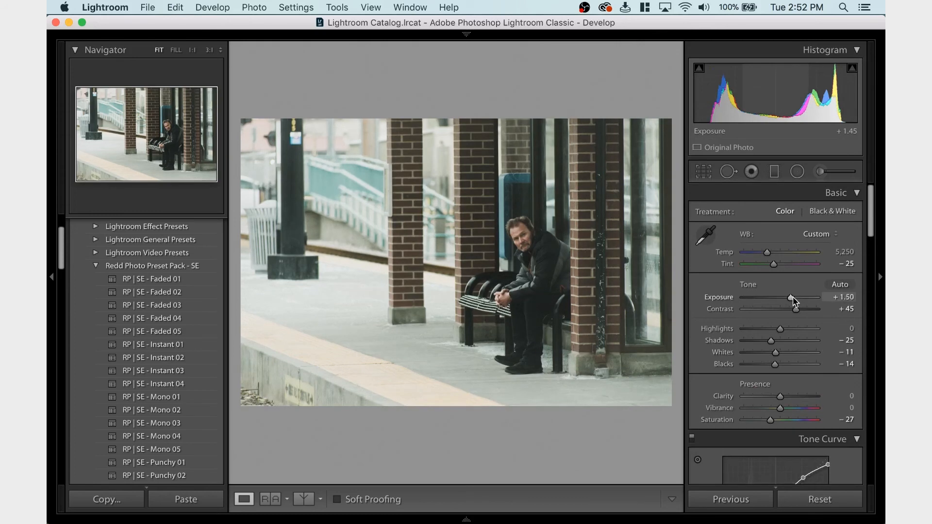
drag(792, 297, 793, 297)
Export the bench photo as a quality 100 sRGB JPEG to the Photos/Exported folder, renamed by Date - Filename
key(super+shift+e)
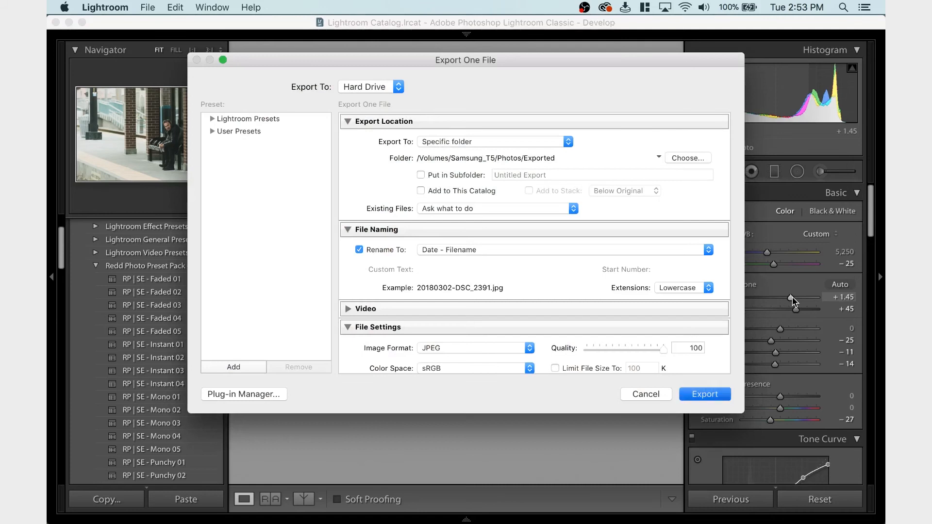
key(Return)
click(644, 317)
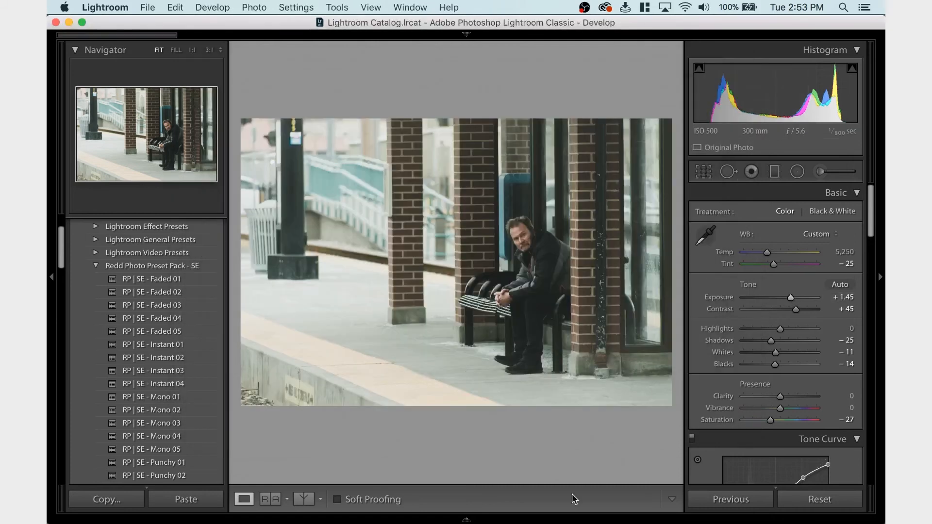
Open the railway track photo DSC_2393.NEF and paste the copied develop settings onto it
mouse_move(549, 515)
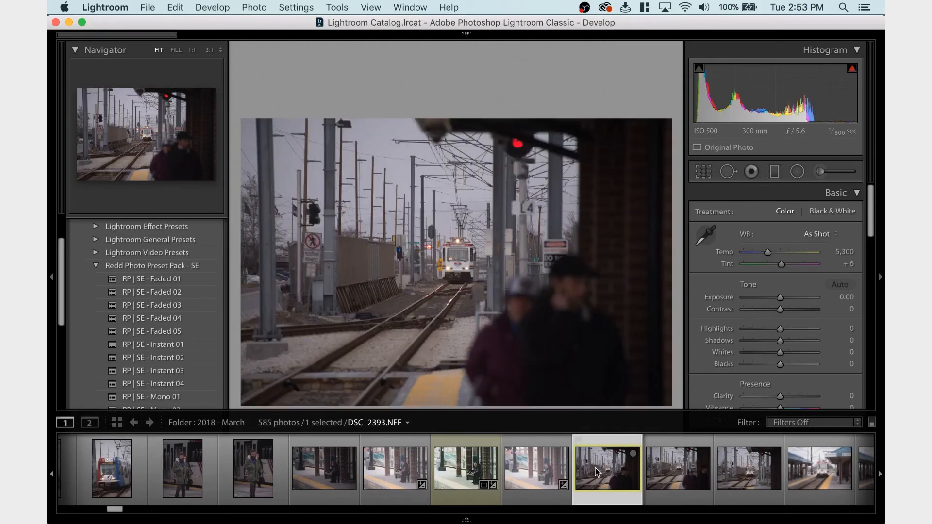
scroll(696, 497, down, 2)
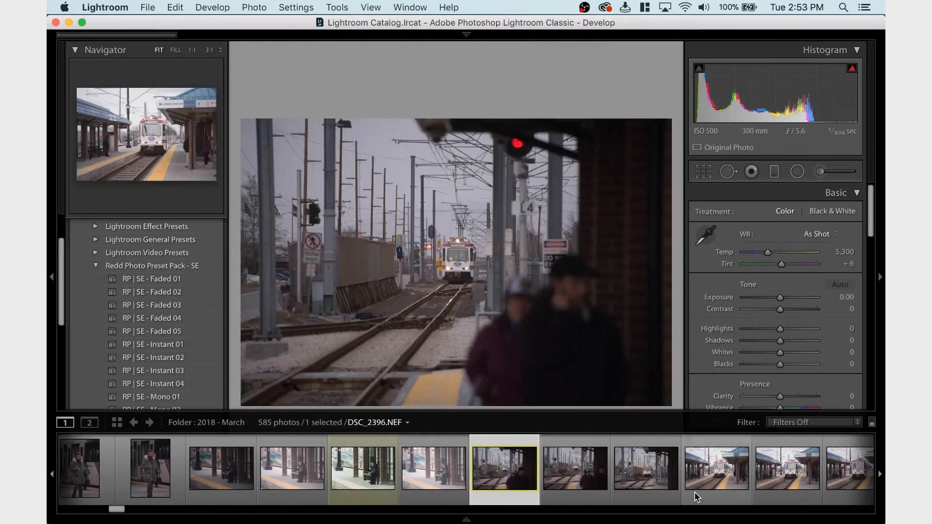
scroll(696, 498, down, 4)
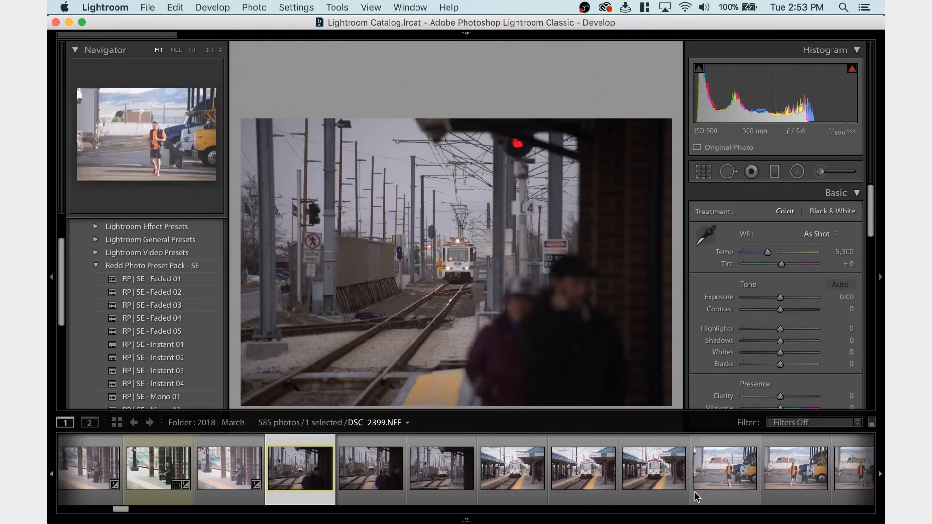
scroll(625, 483, up, 3)
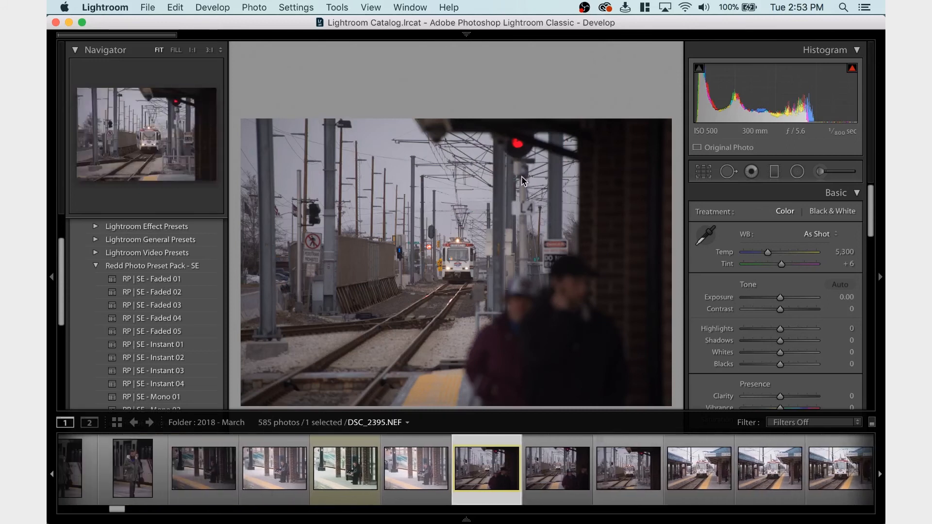
key(super+z)
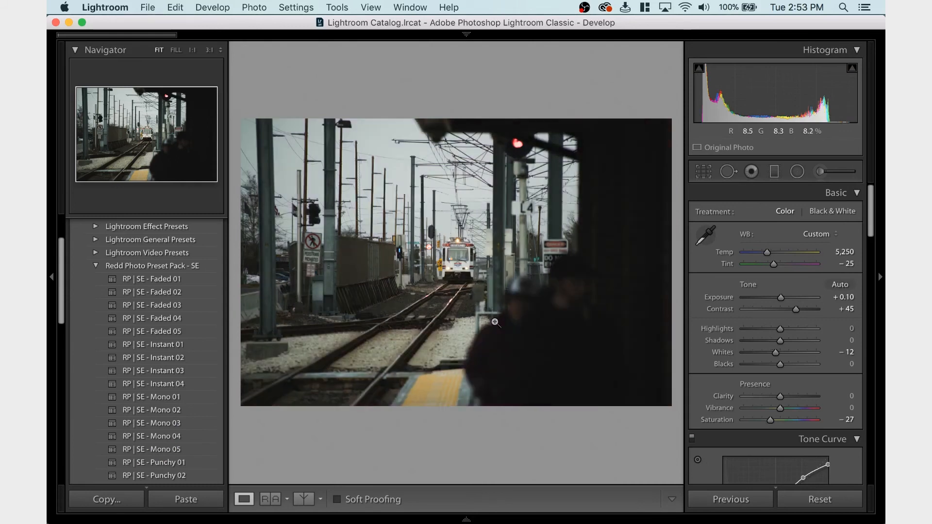
Enable the lens profile corrections for the track photo, and try resetting all settings, undoing the reset
scroll(738, 358, down, 20)
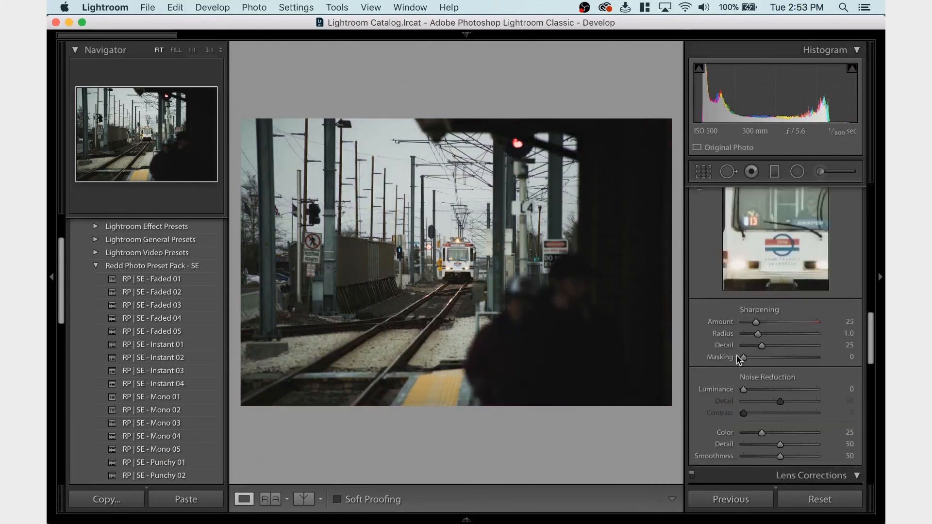
scroll(736, 354, down, 2)
click(738, 342)
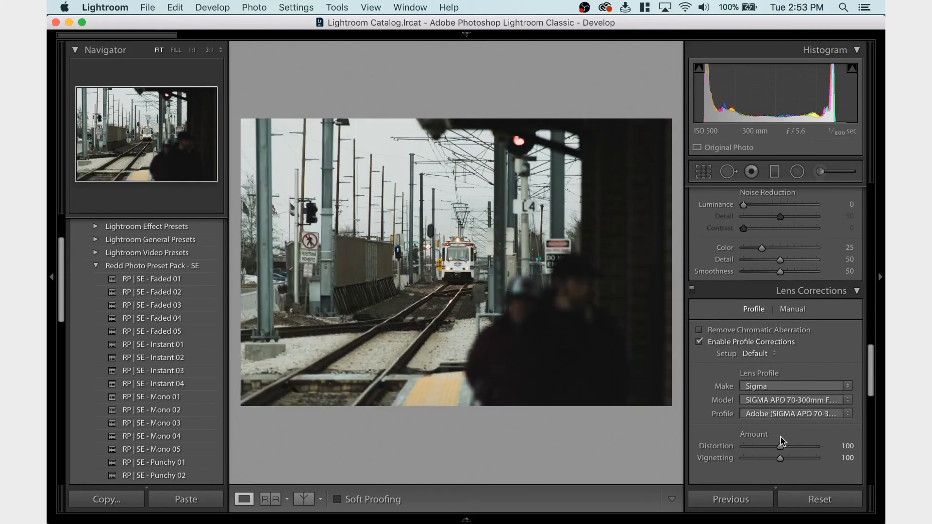
drag(780, 441, 781, 448)
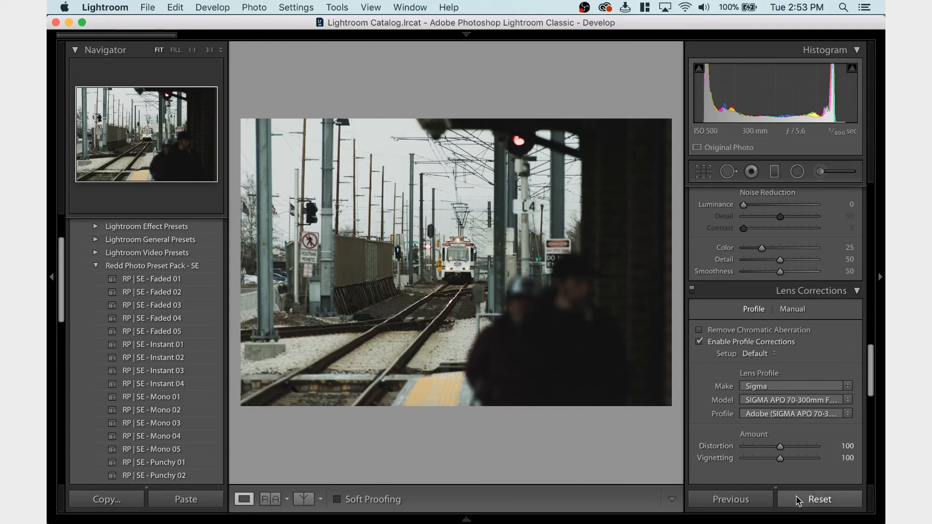
click(798, 500)
key(super+z)
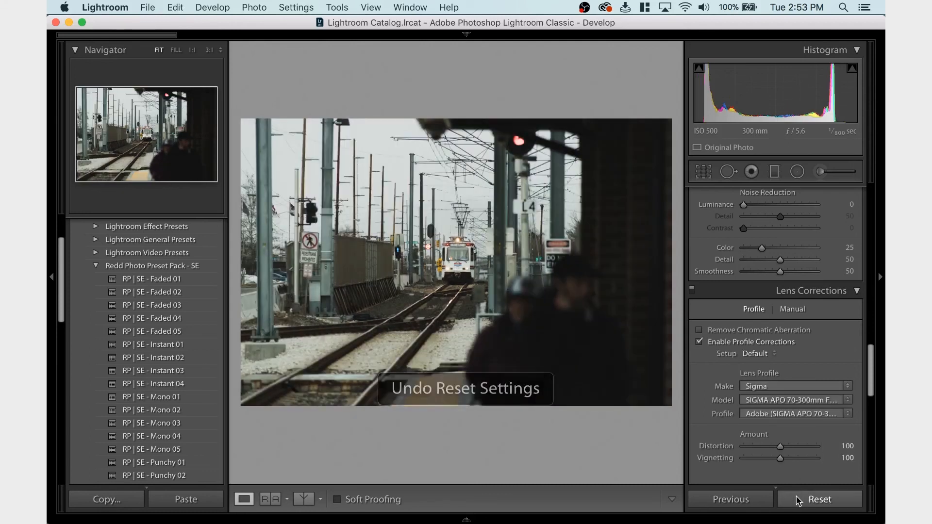
Set the track photo's Exposure to +0.15
scroll(745, 374, up, 15)
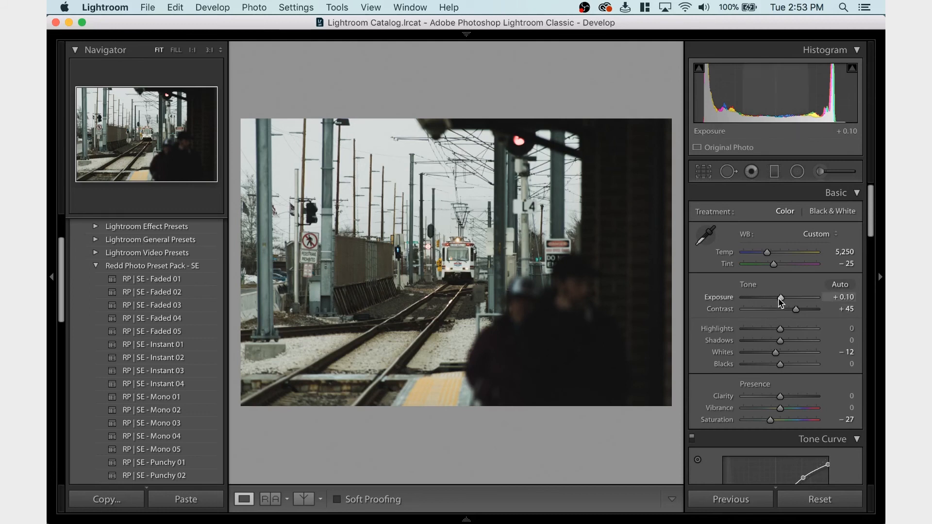
drag(779, 299, 780, 300)
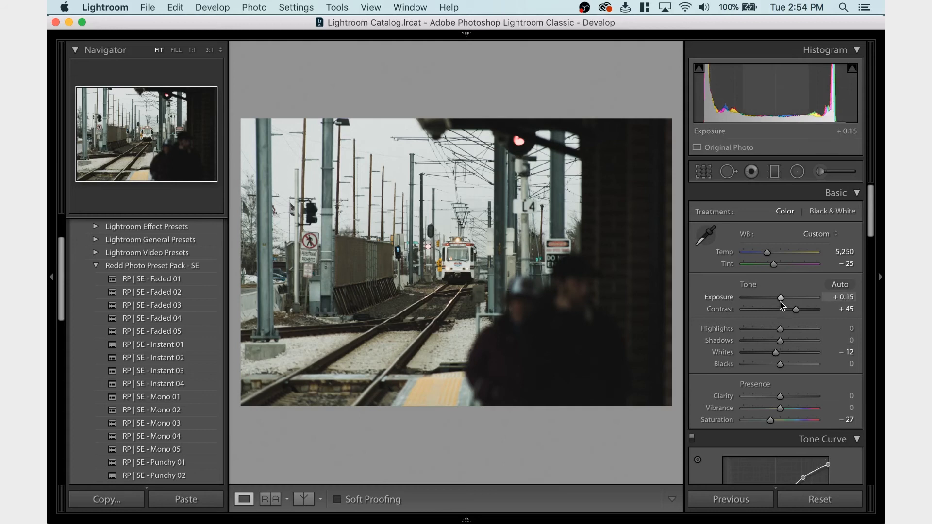
Set the track photo's Exposure to +0.20
drag(780, 302, 781, 302)
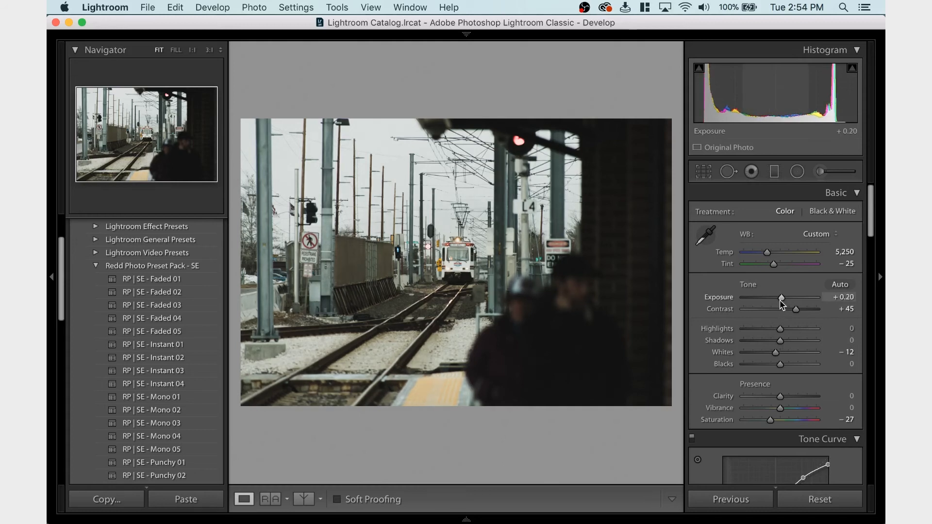
drag(780, 300, 780, 302)
Try a higher Blue luminance for the track photo and undo the change
scroll(793, 329, down, 10)
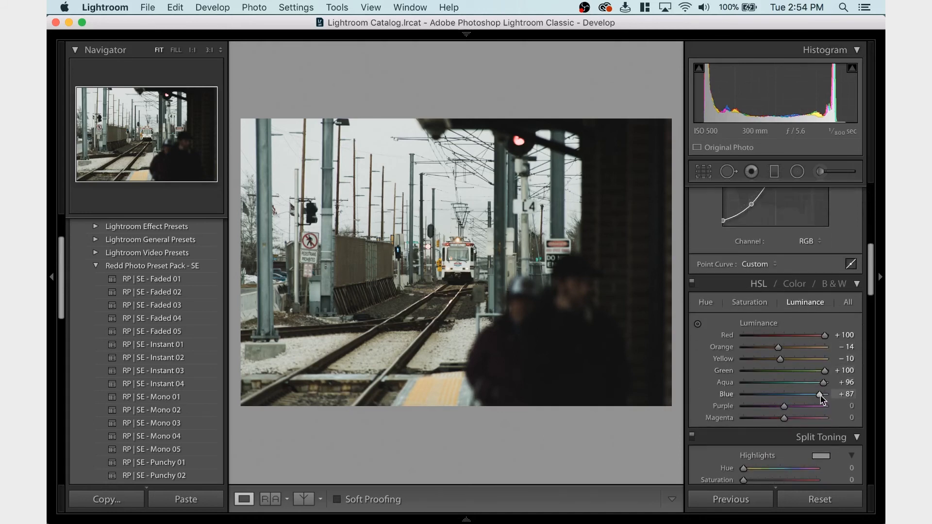
drag(820, 395, 842, 385)
key(super+z)
key(super+z)
key(super+z)
Set the Red saturation to -31 and try Orange luminance at +15 and +39, undoing each luminance trial
click(751, 302)
drag(775, 334, 772, 335)
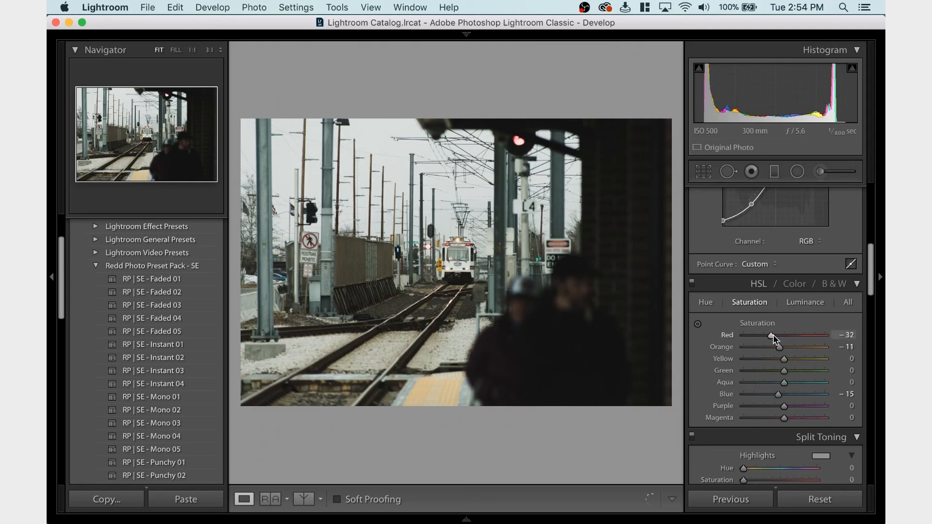
click(805, 302)
drag(787, 350, 791, 350)
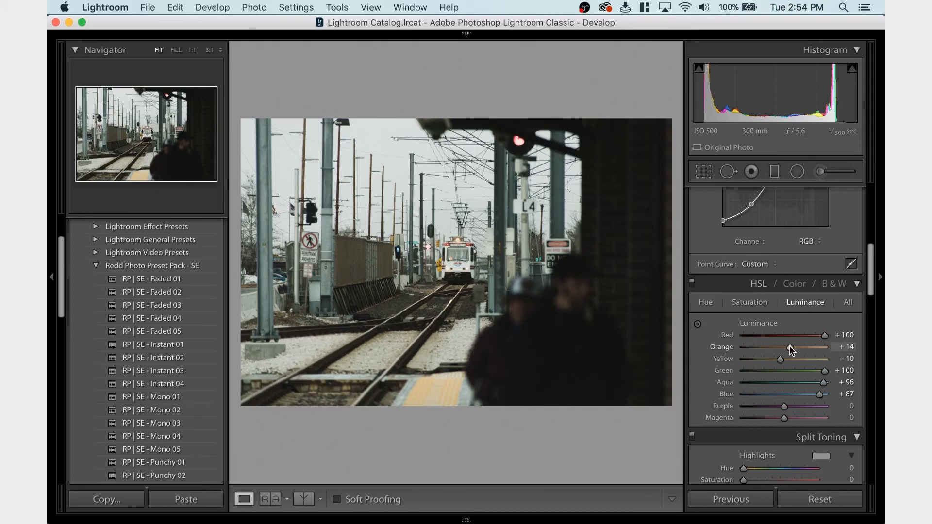
key(super+z)
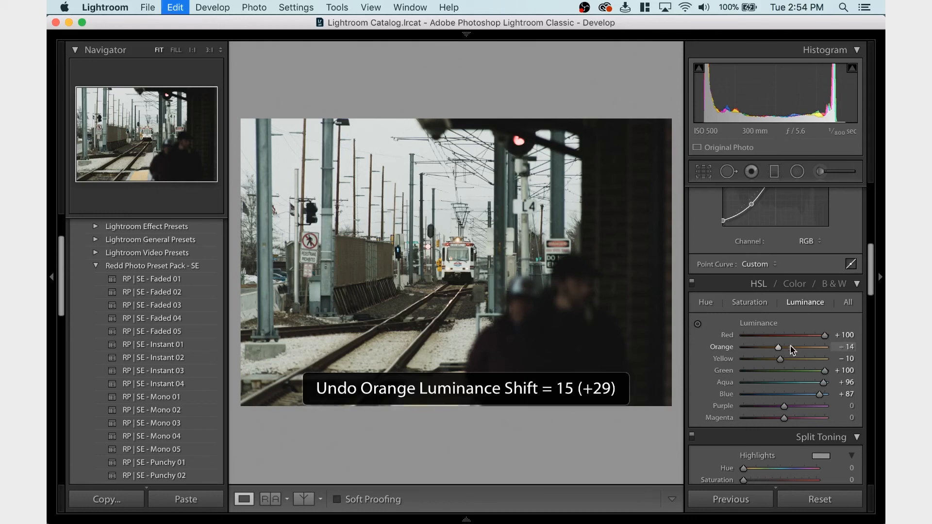
scroll(792, 345, up, 10)
scroll(793, 334, down, 10)
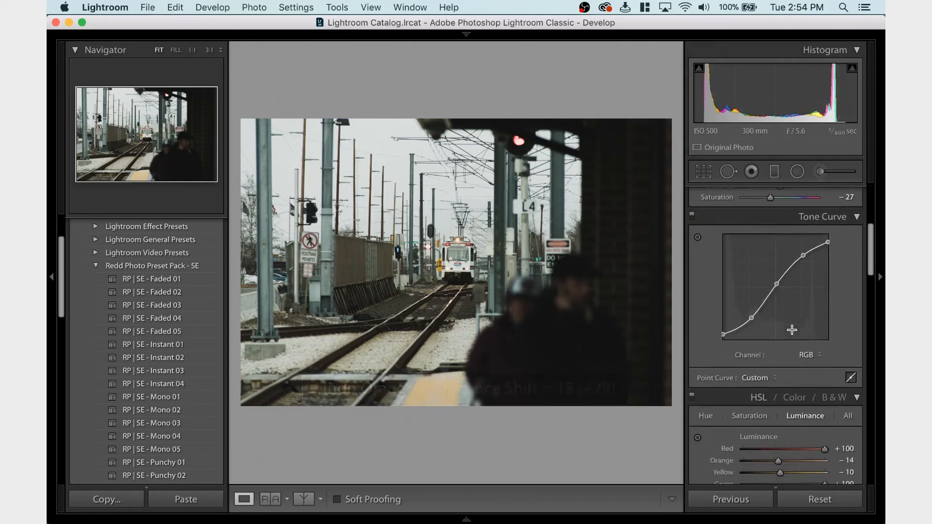
click(761, 334)
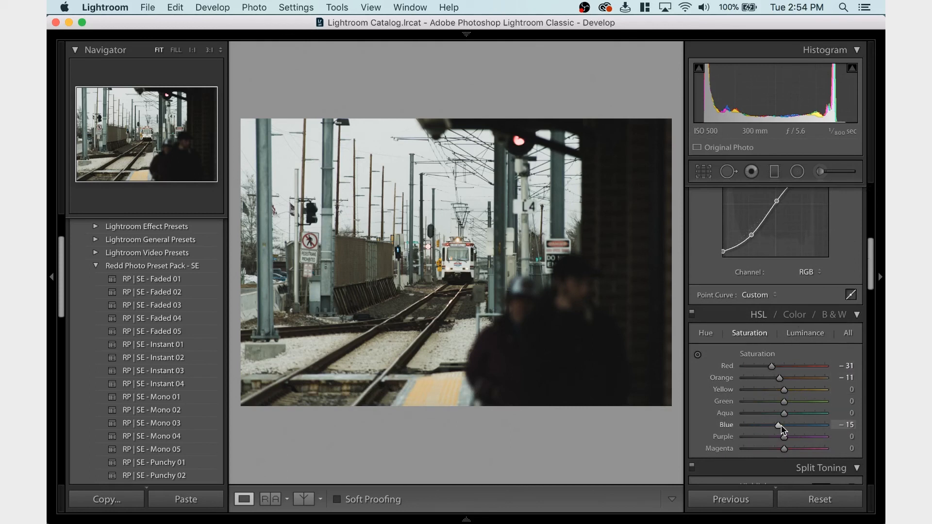
click(798, 337)
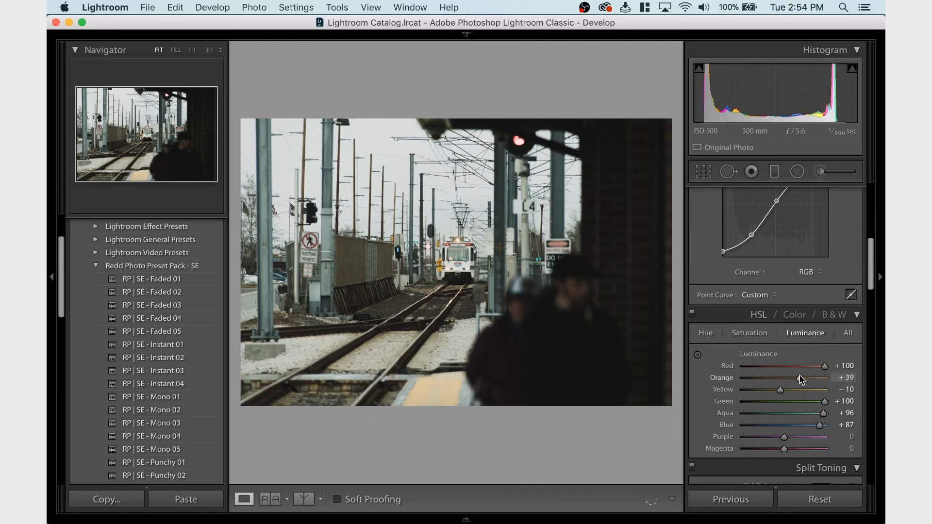
key(super+z)
Lower the Red saturation to -40 and the Orange saturation to -27 in the HSL adjustments
click(758, 331)
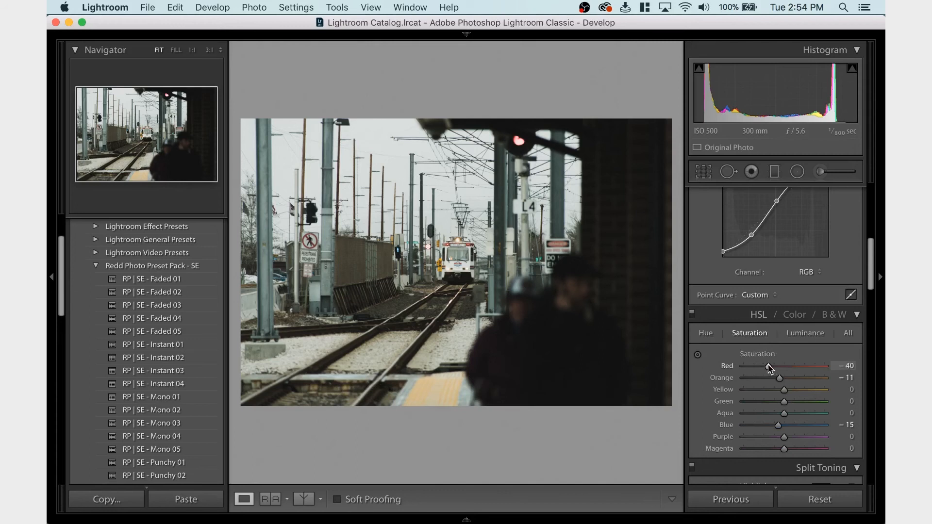
click(808, 334)
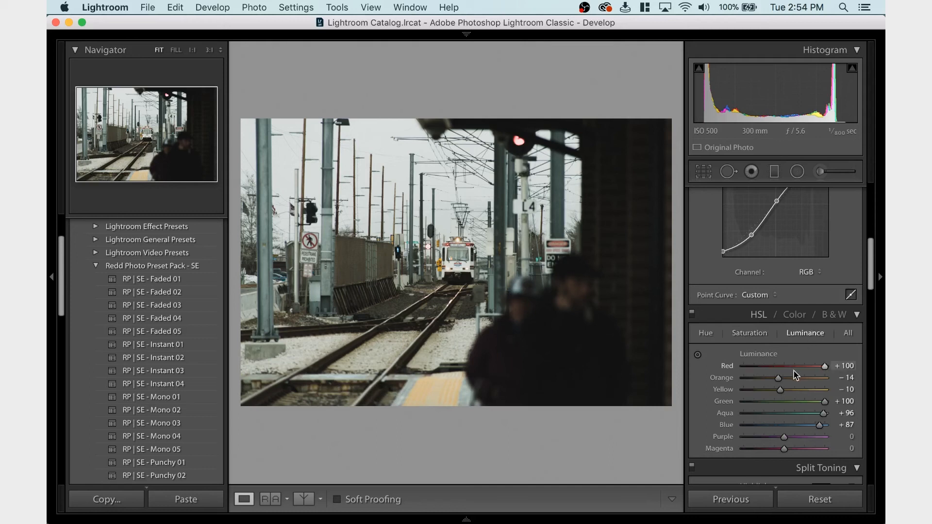
click(760, 334)
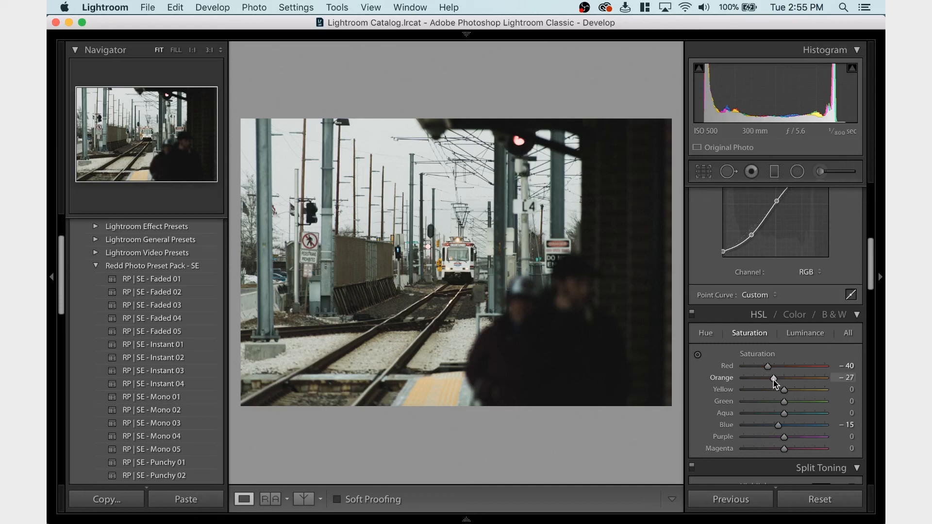
Try slightly lower Highlights on the track photo and undo the change
scroll(778, 378, up, 10)
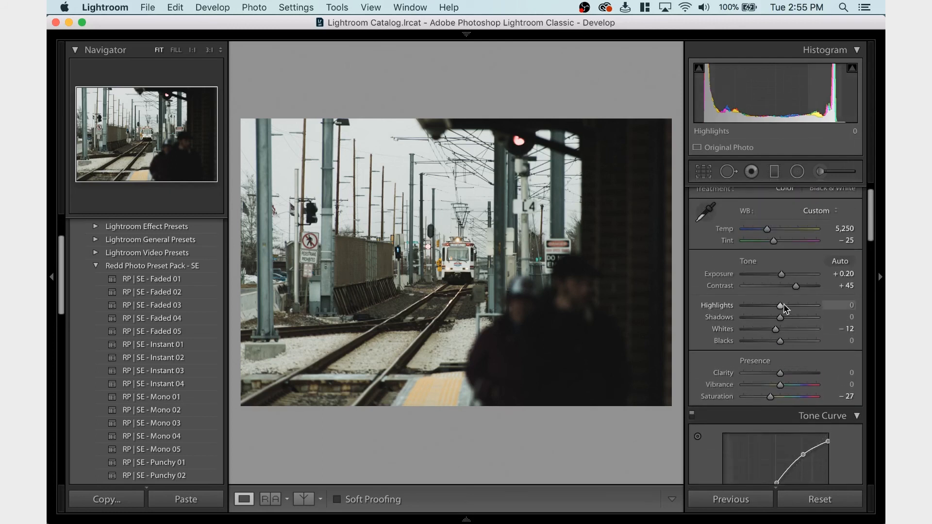
drag(781, 305, 778, 305)
key(super+z)
Set the track photo's Exposure to +0.25 and Whites to -10, after trying Whites at -30
drag(775, 329, 770, 330)
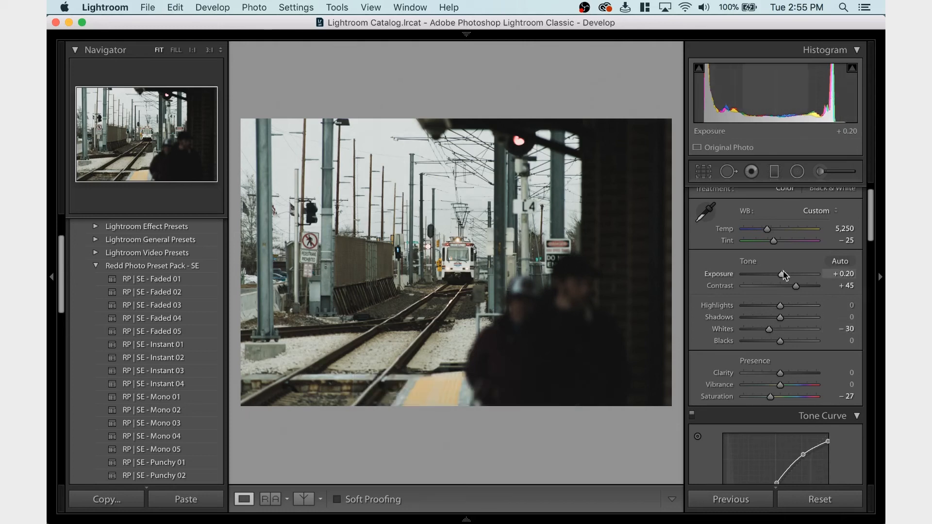
drag(782, 273, 784, 276)
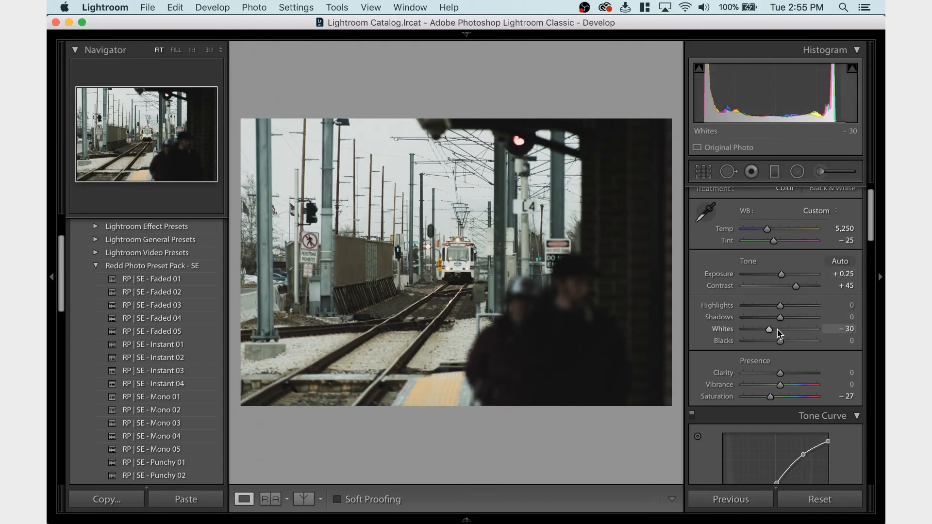
drag(773, 329, 775, 329)
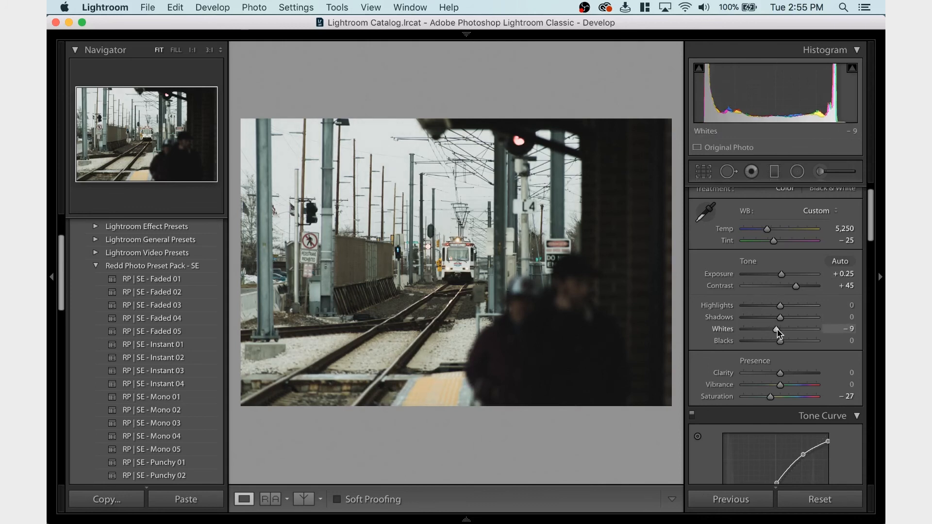
drag(777, 329, 776, 329)
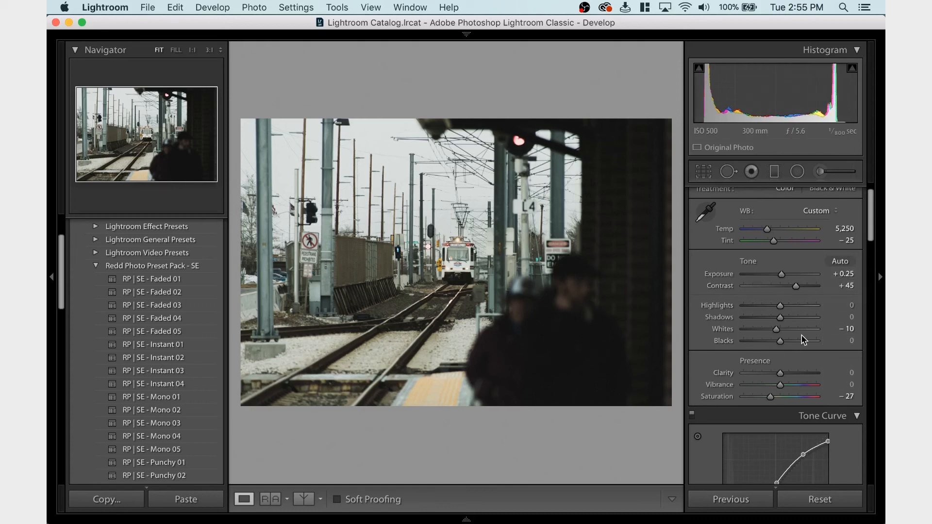
Try Tint values of -30, +50 and -50 on the track photo, undoing all of the Tint changes
click(845, 240)
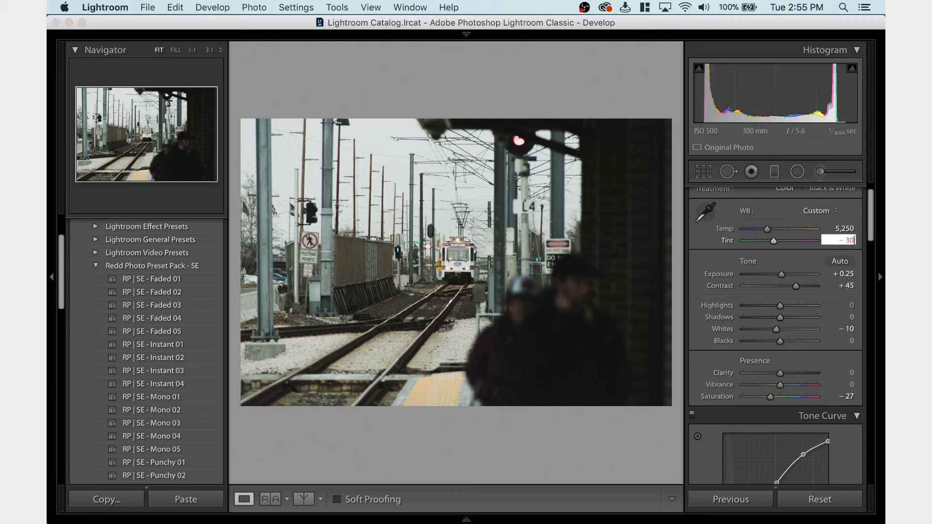
text(-30)
key(Return)
key(super+z)
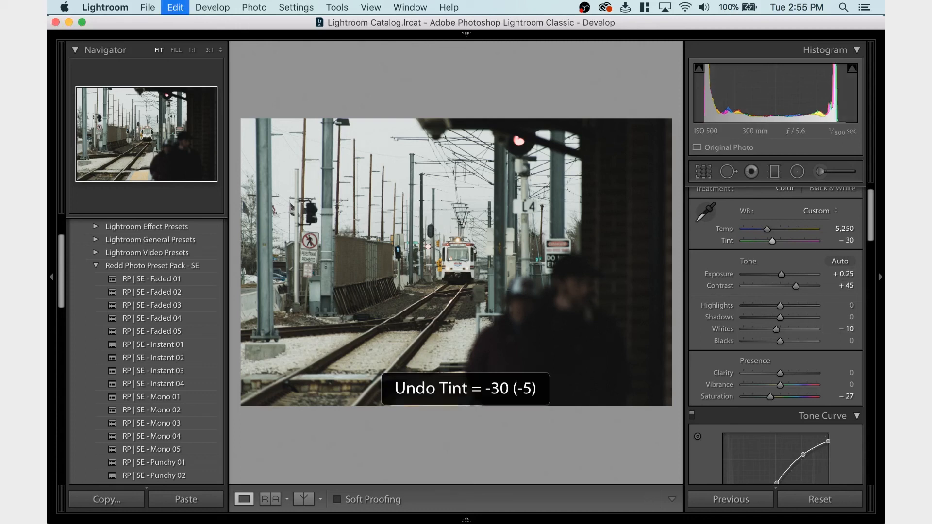
click(847, 240)
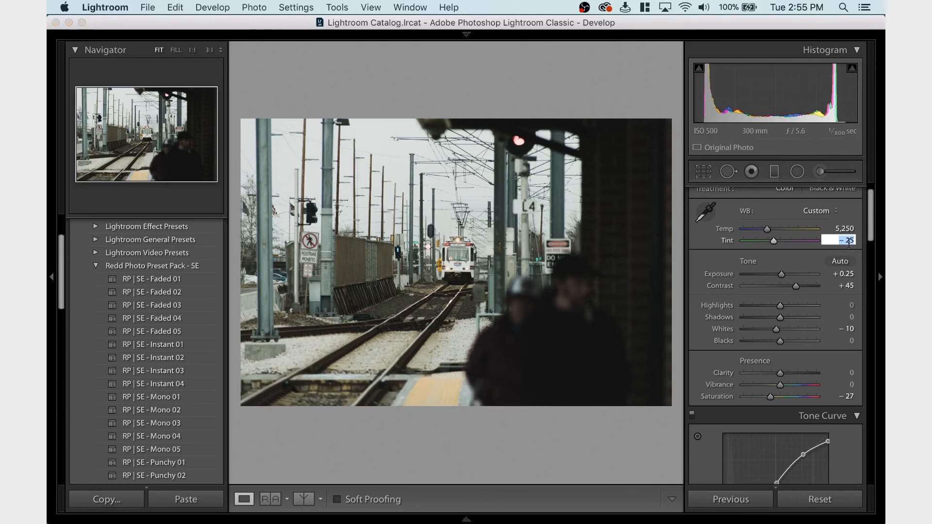
text(50)
key(Return)
click(847, 241)
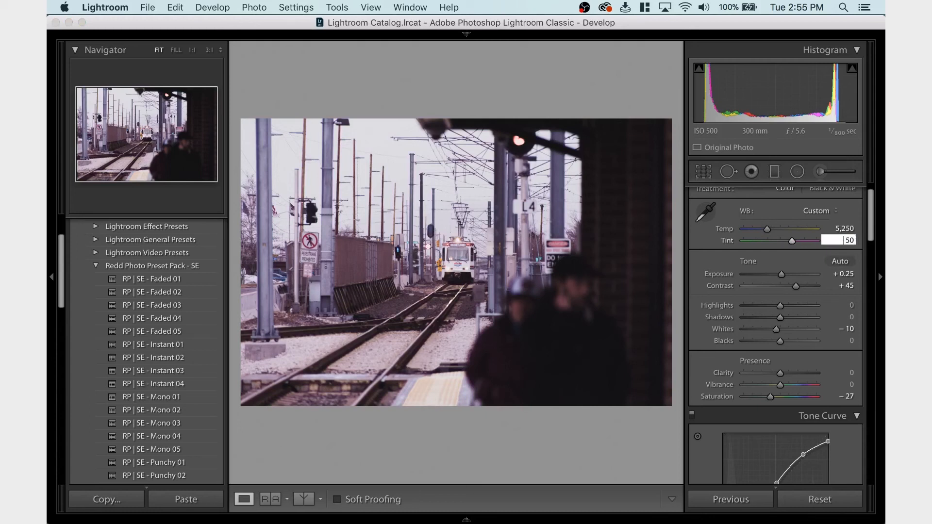
key(Return)
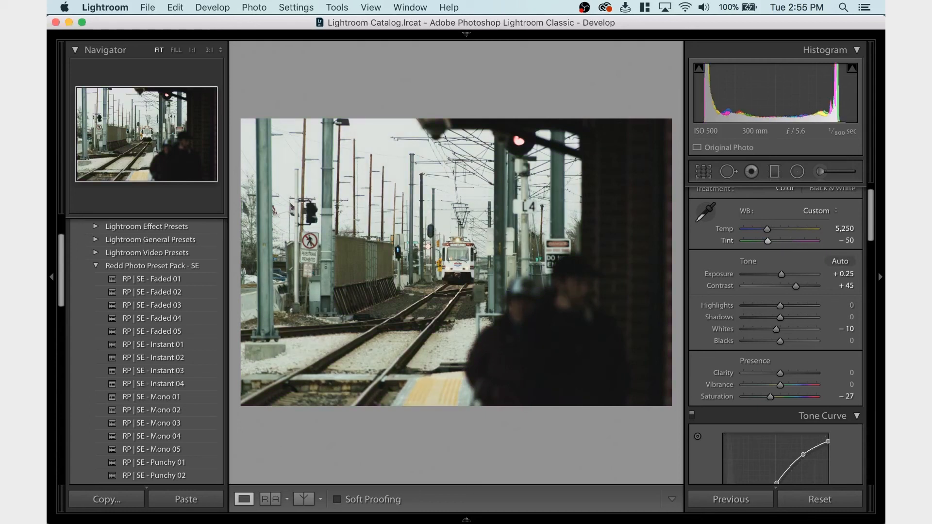
key(super+z)
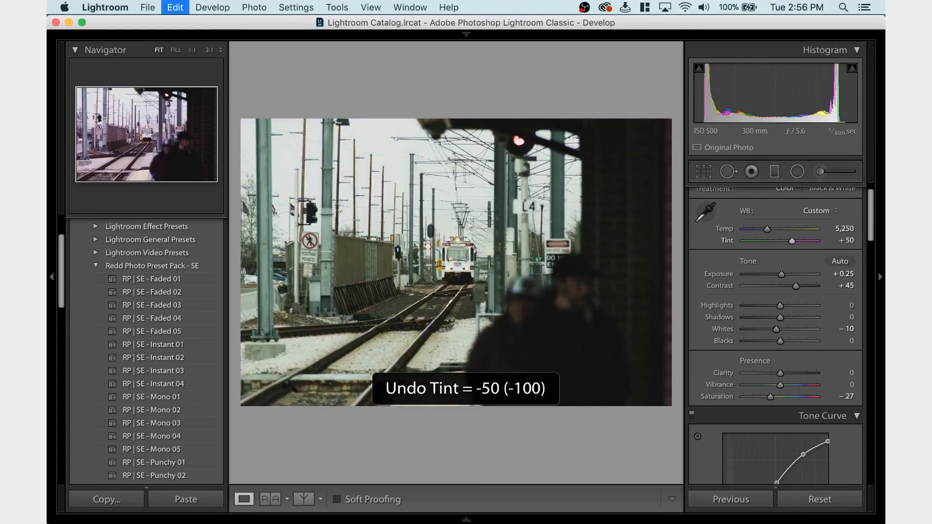
key(super+z)
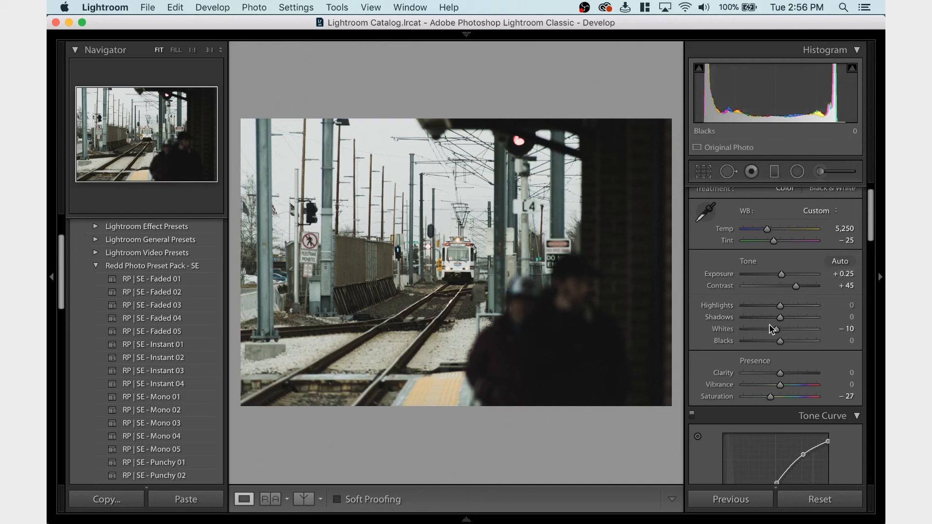
Try the Yellow luminance at +26 and -19 to judge the platform edge, and undo the changes
scroll(767, 307, down, 1)
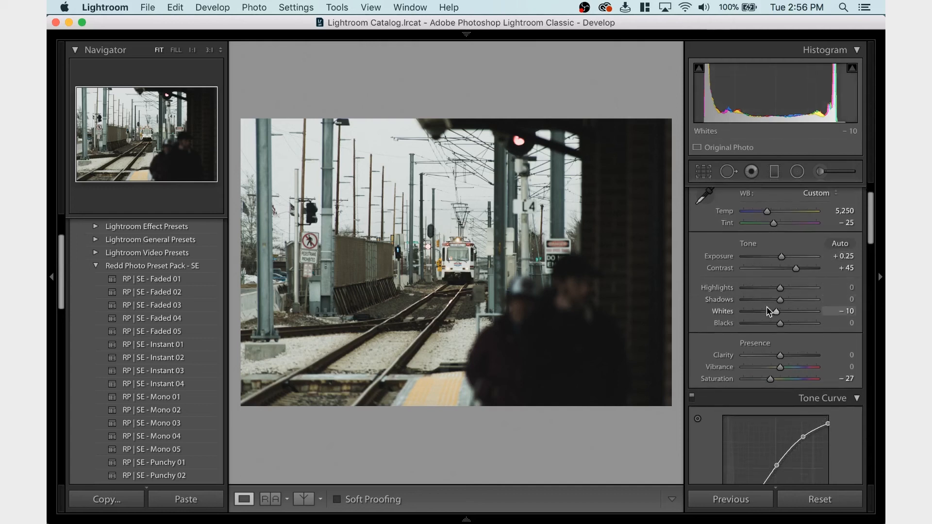
scroll(761, 316, down, 5)
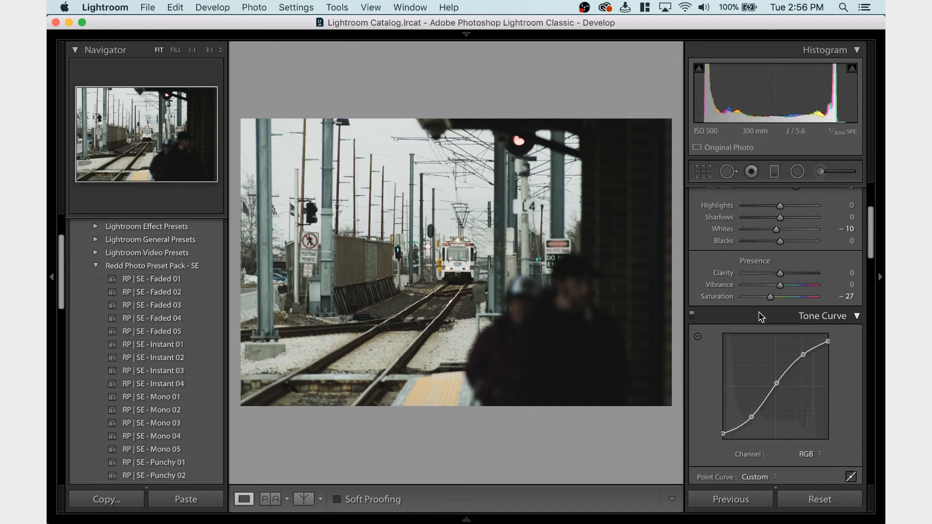
scroll(766, 297, down, 5)
scroll(765, 298, down, 5)
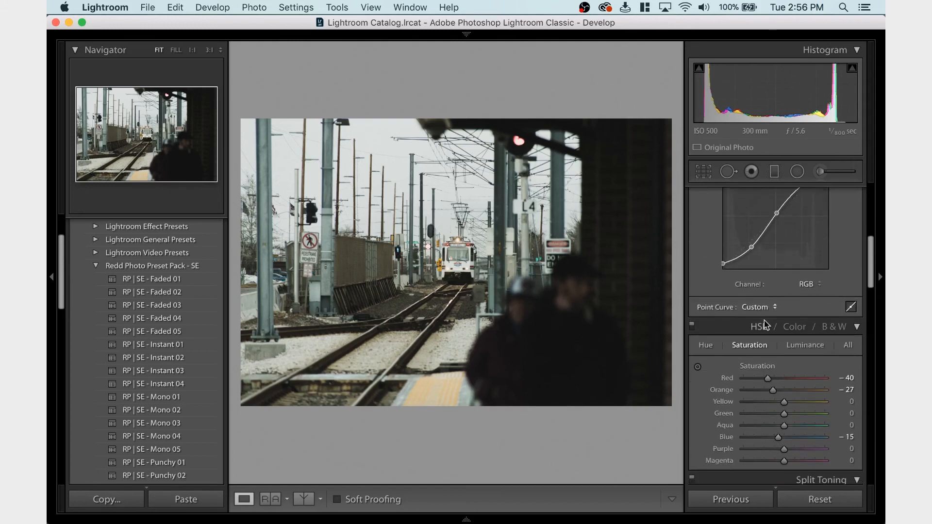
click(804, 348)
click(795, 402)
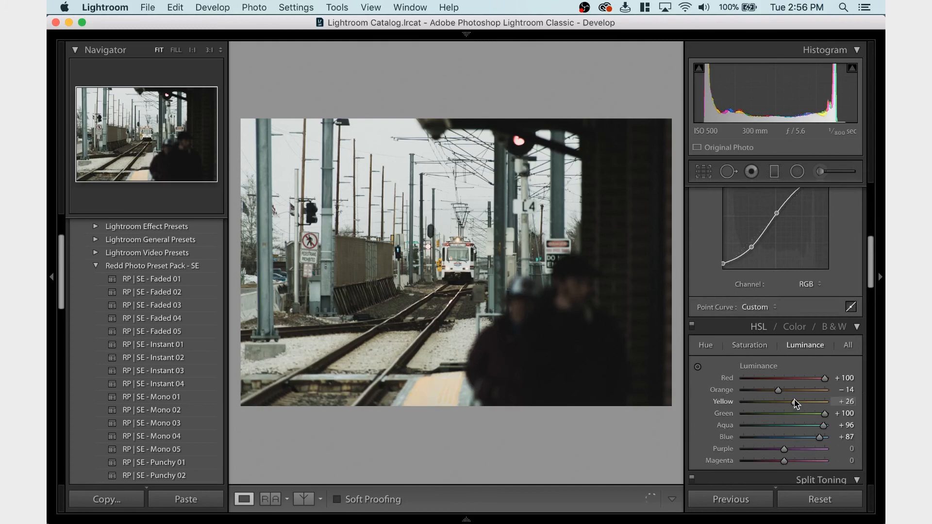
drag(794, 400, 776, 407)
key(super+z)
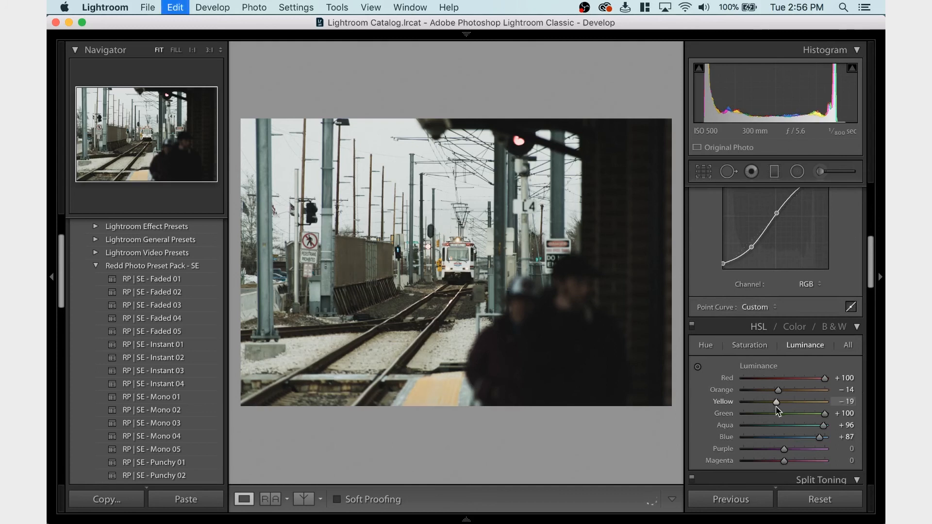
Try lowering the midtones and white point of the Blue channel tone curve, undo both changes and return to the RGB channel
scroll(779, 410, up, 3)
click(811, 337)
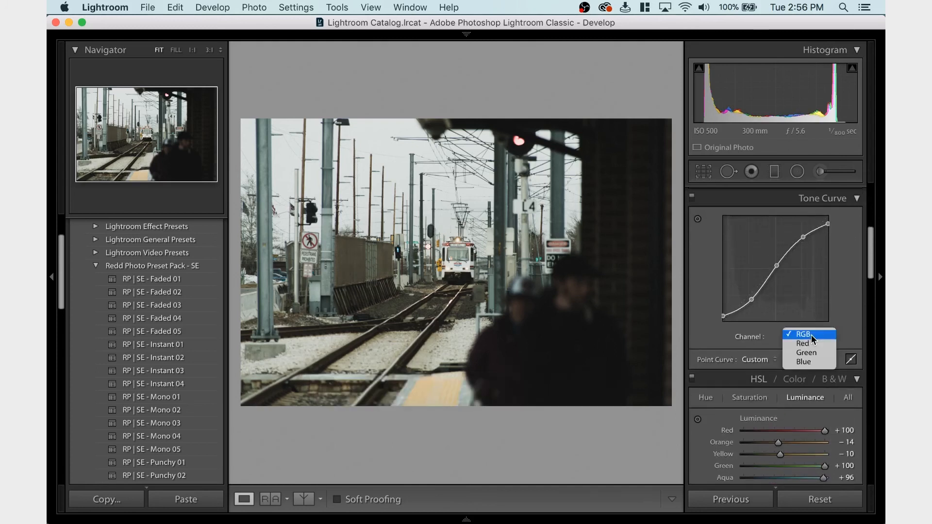
click(803, 362)
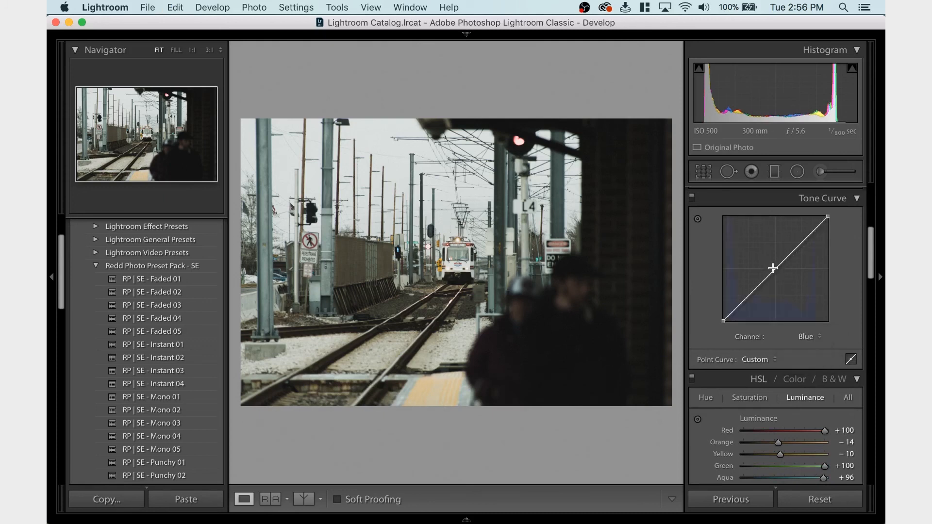
drag(774, 274, 776, 276)
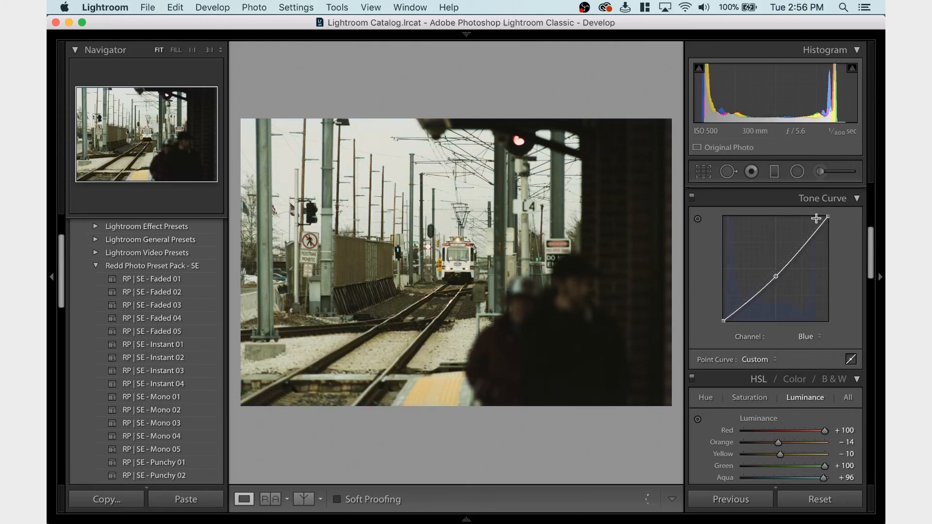
drag(828, 217, 840, 276)
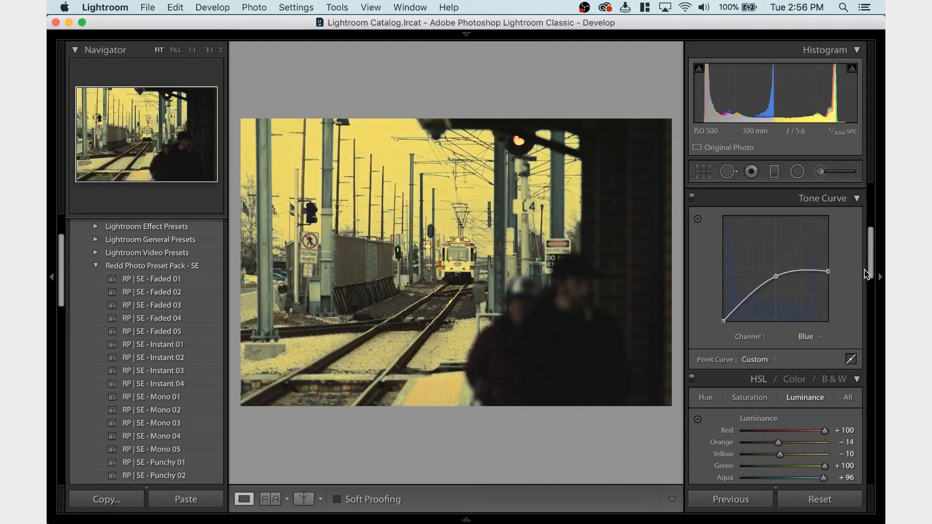
key(super+z)
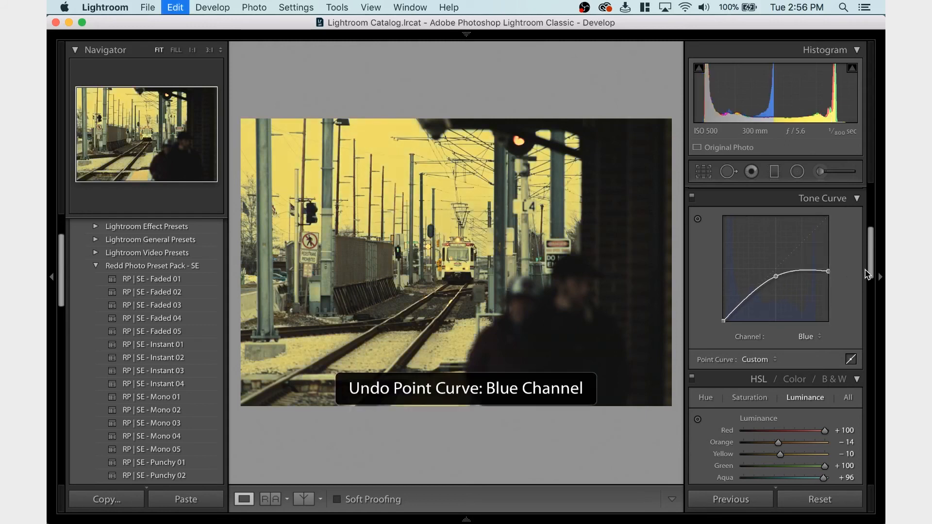
key(super+z)
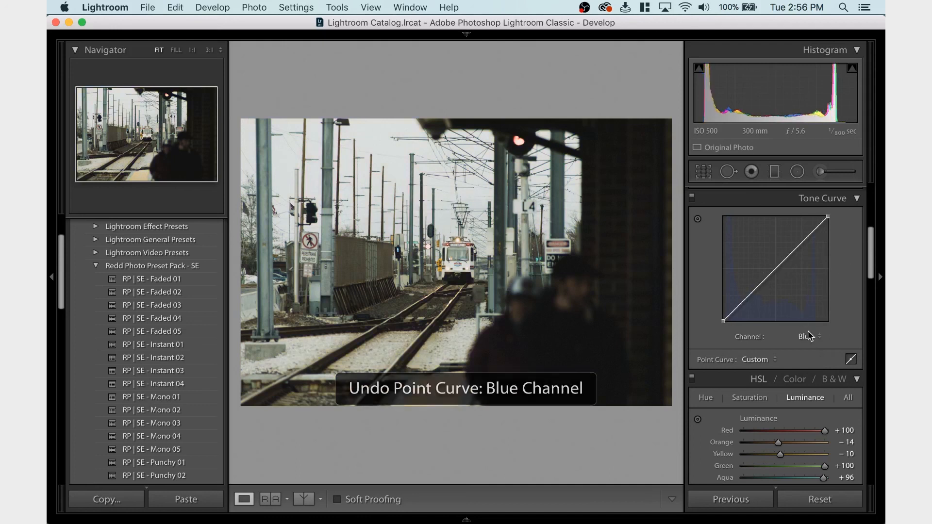
click(809, 335)
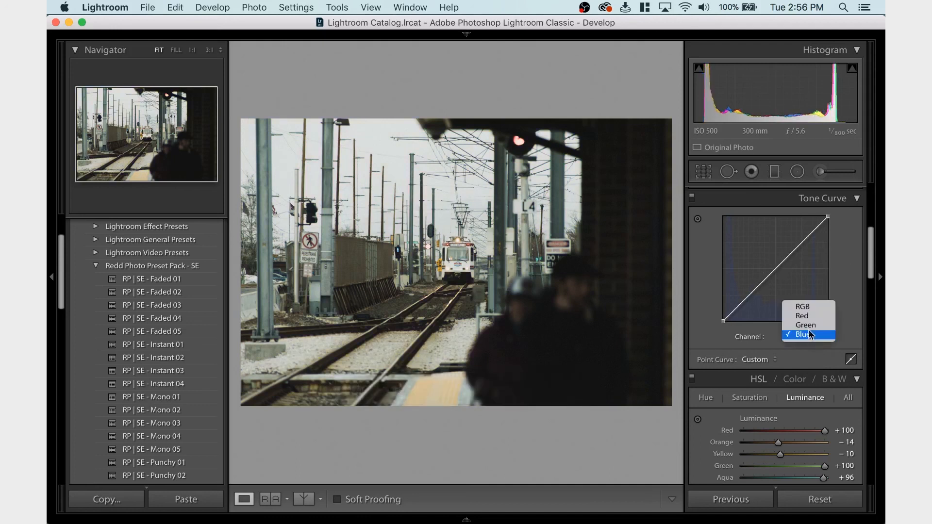
click(802, 304)
Compare the track photo before and after the edits in a split view, and return to the single-photo view
scroll(819, 256, up, 8)
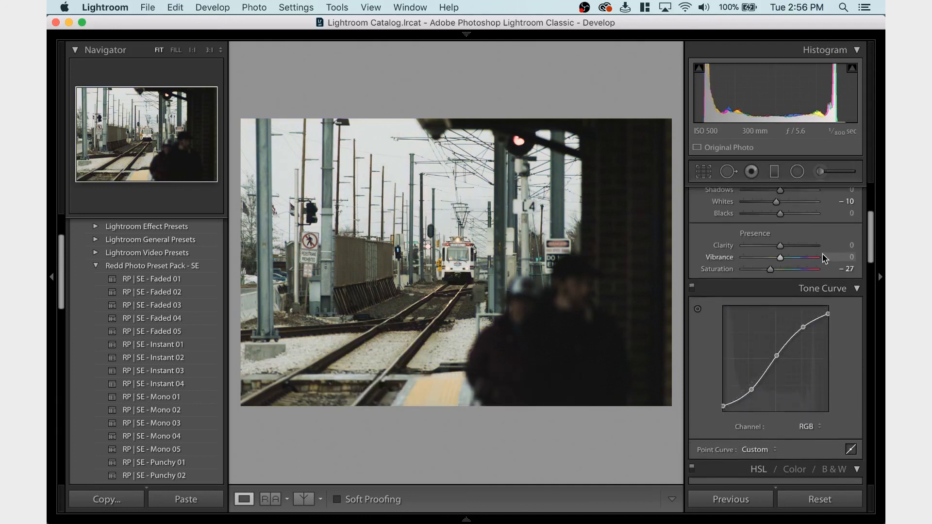
click(303, 500)
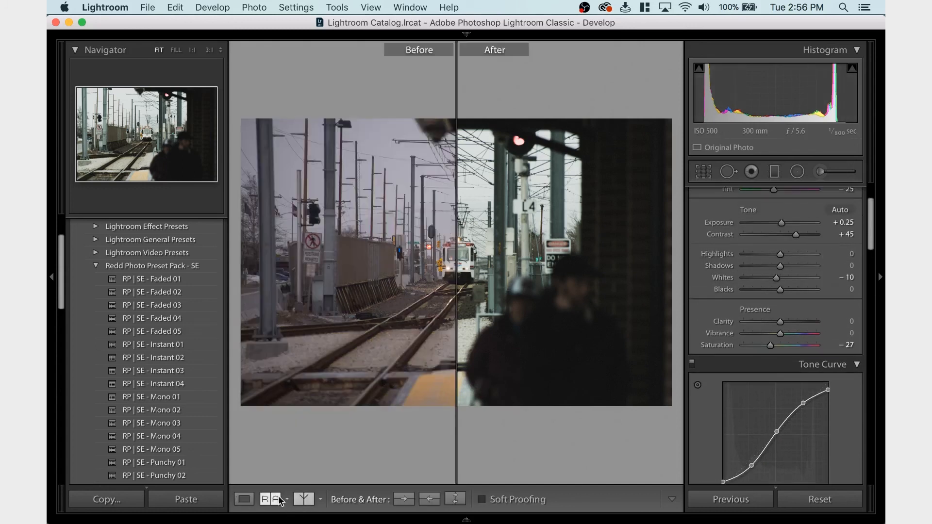
click(244, 499)
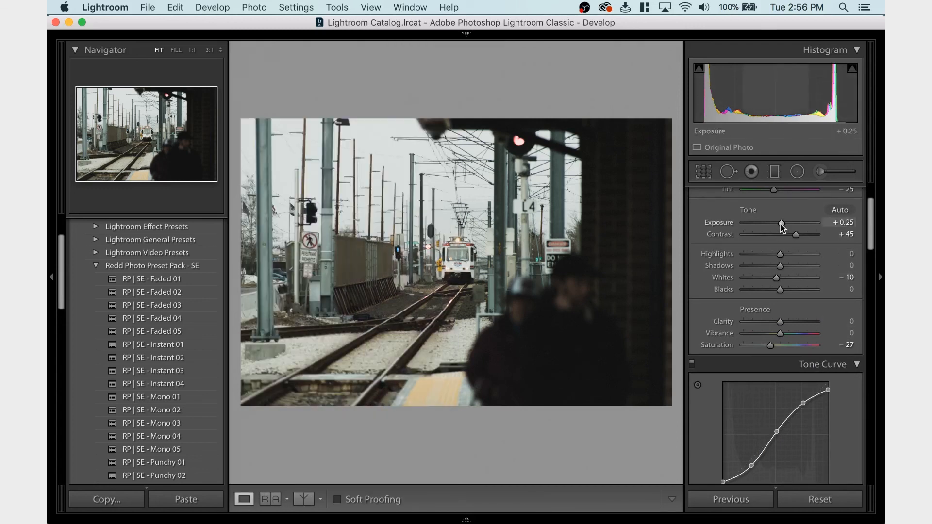
Try Blacks at -27 and Shadows at -18 on the track photo, undoing each change
drag(781, 227, 781, 229)
drag(780, 225, 781, 225)
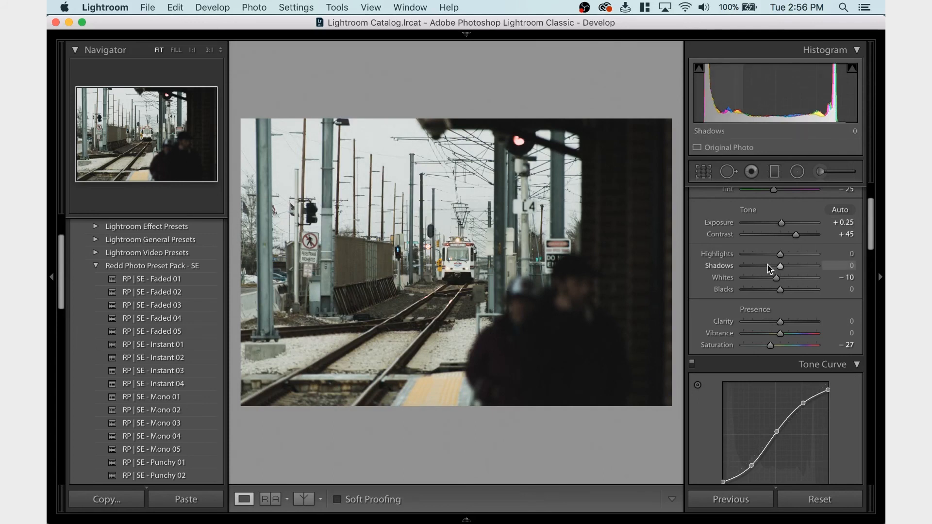
click(770, 291)
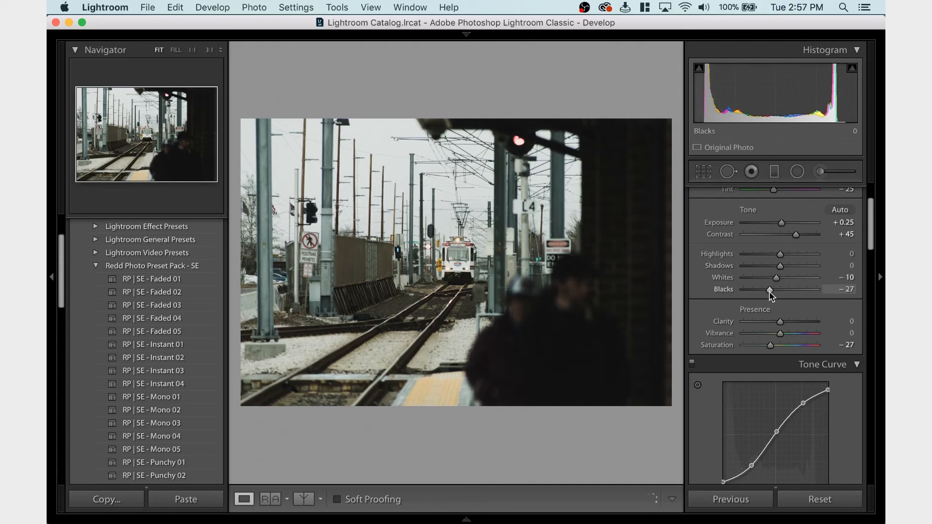
key(super+z)
click(772, 266)
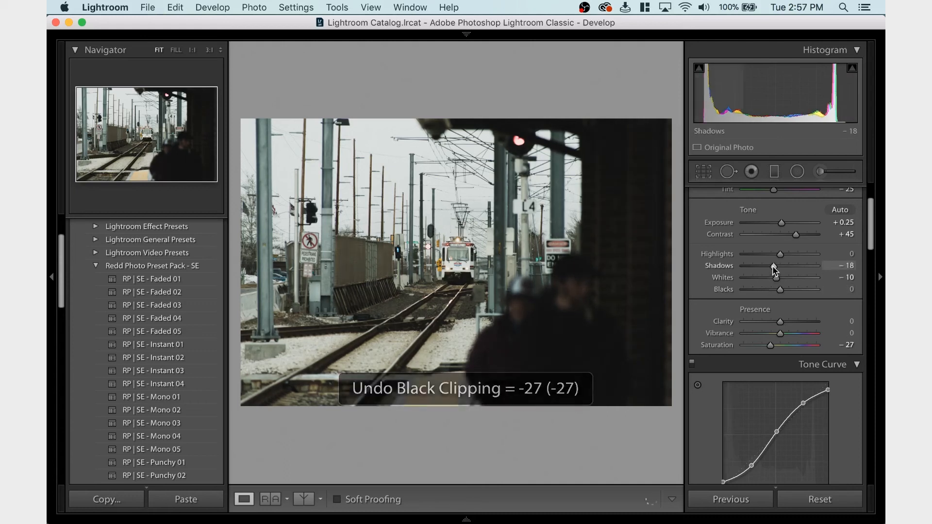
key(super+z)
Try the Yellow luminance at +13 on the track photo and undo the change
scroll(794, 304, down, 4)
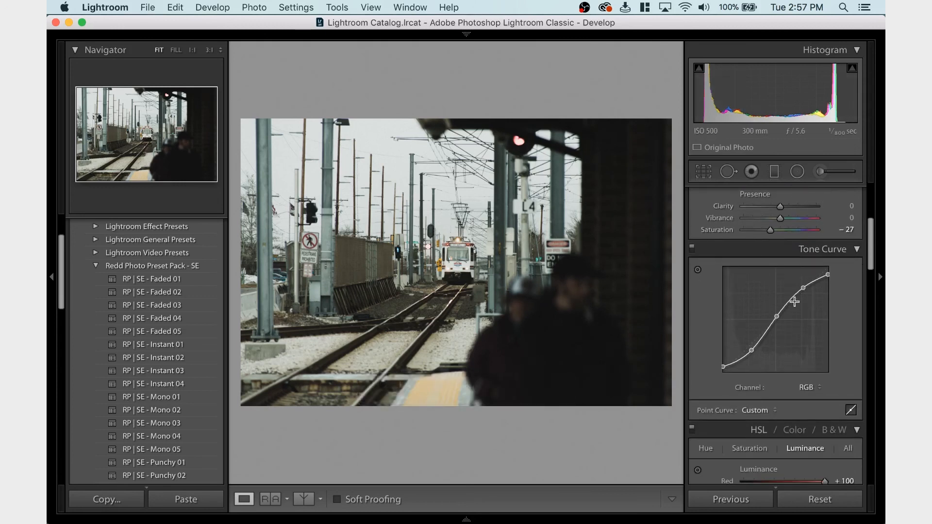
scroll(794, 302, down, 2)
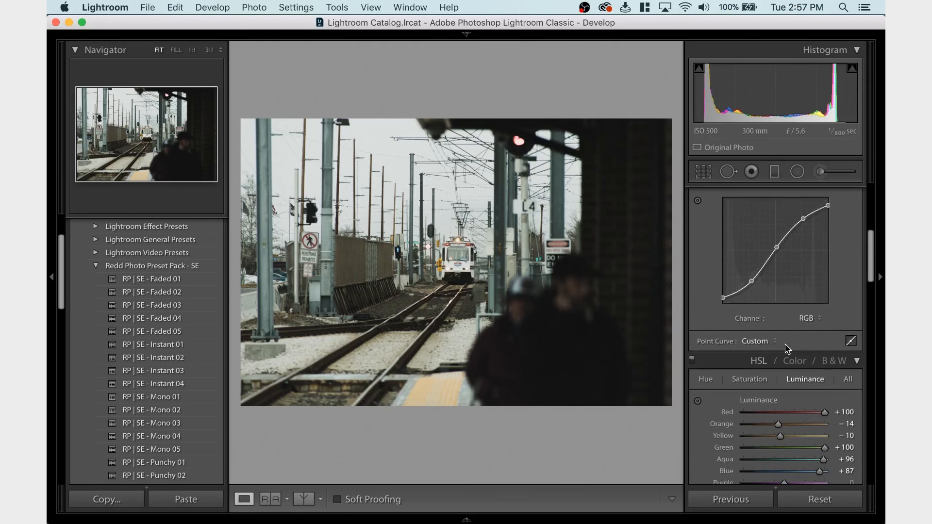
scroll(782, 354, down, 2)
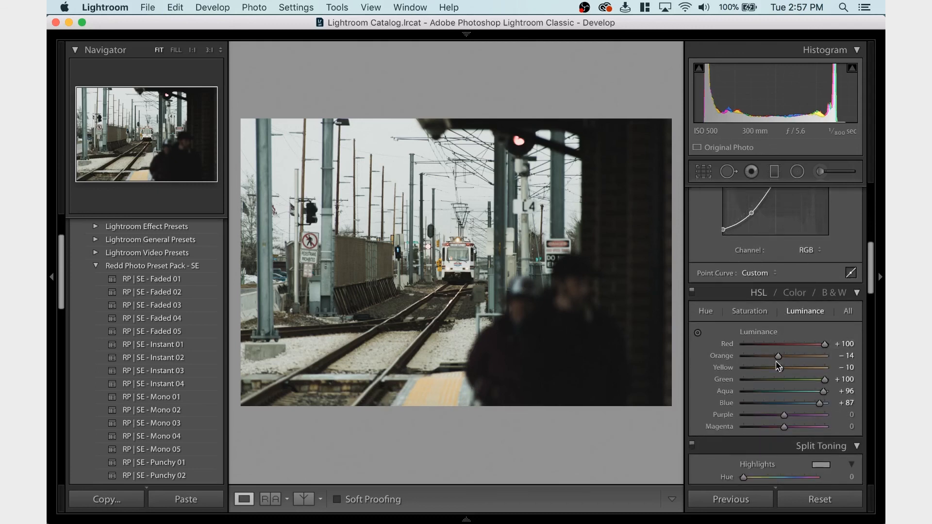
scroll(780, 366, up, 1)
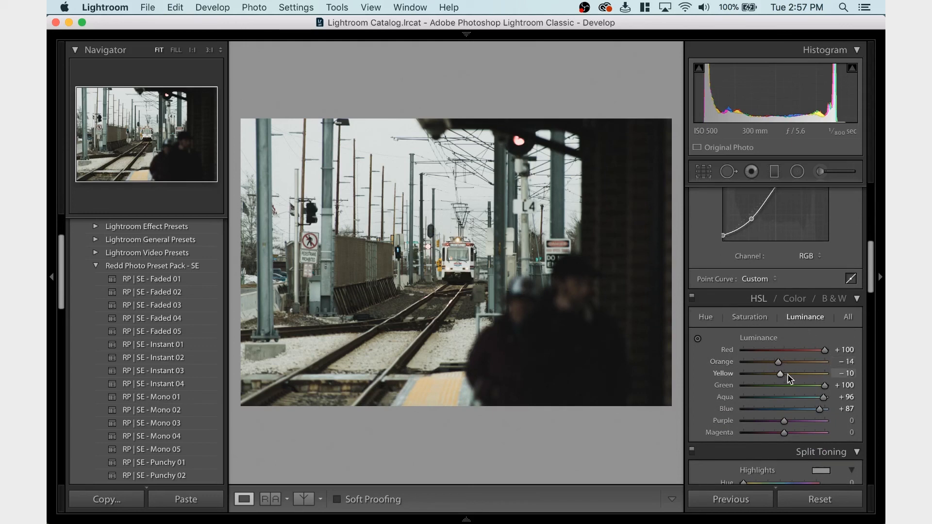
click(789, 373)
key(super+z)
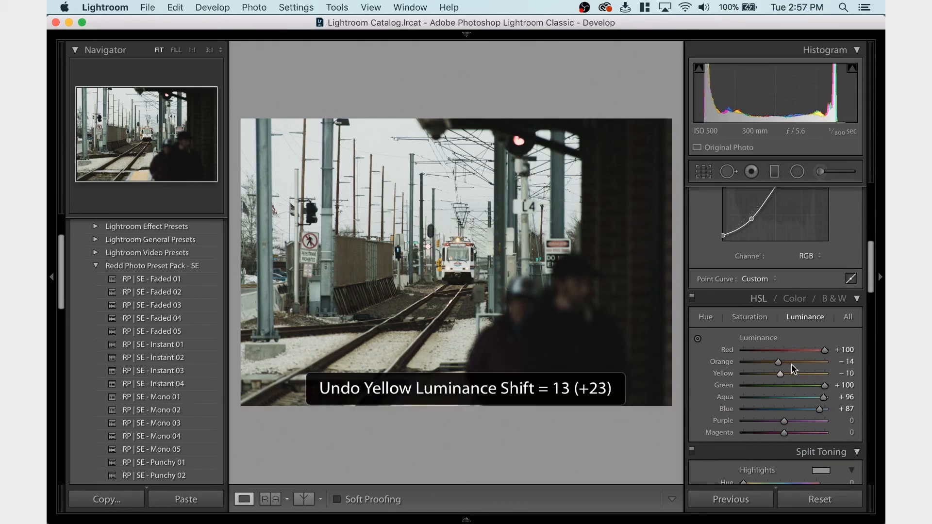
Try the Orange luminance at +22 and -46 and the Red luminance at +10, undoing each change
click(793, 362)
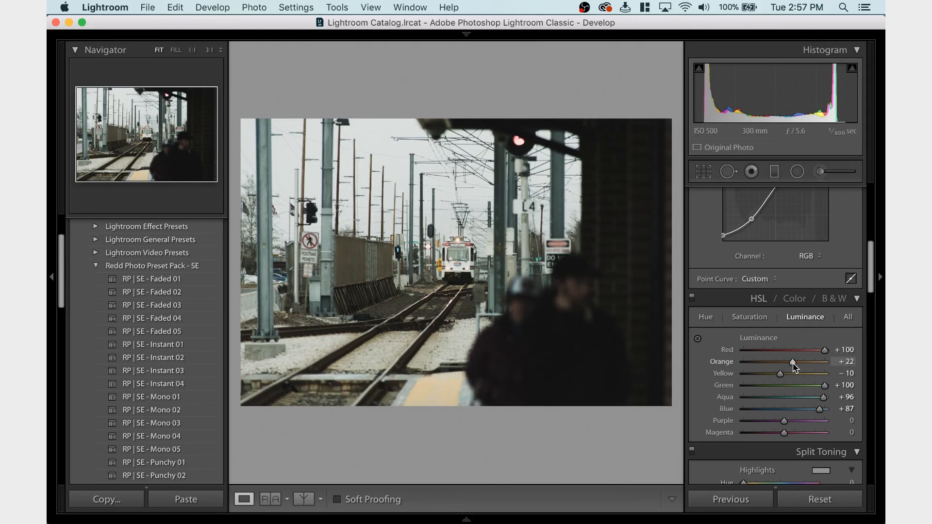
key(super+z)
click(764, 362)
key(super+z)
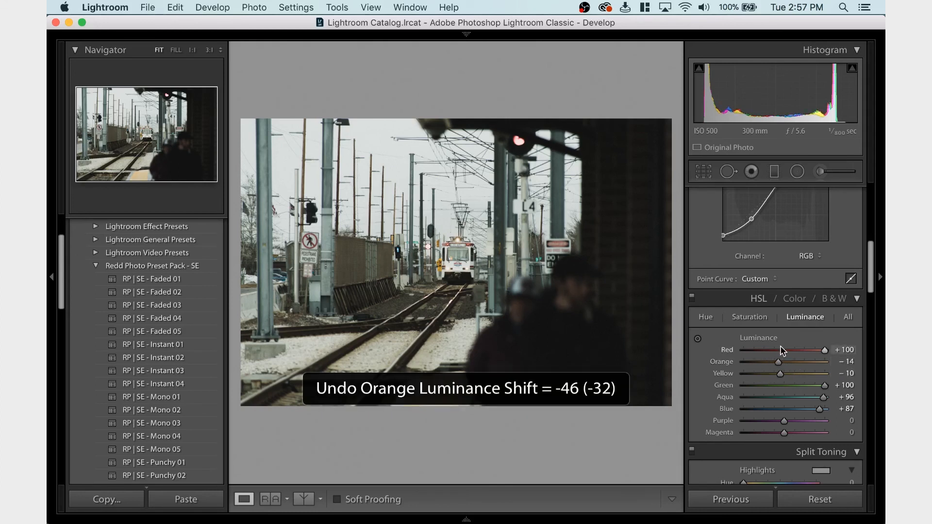
click(788, 350)
key(super+z)
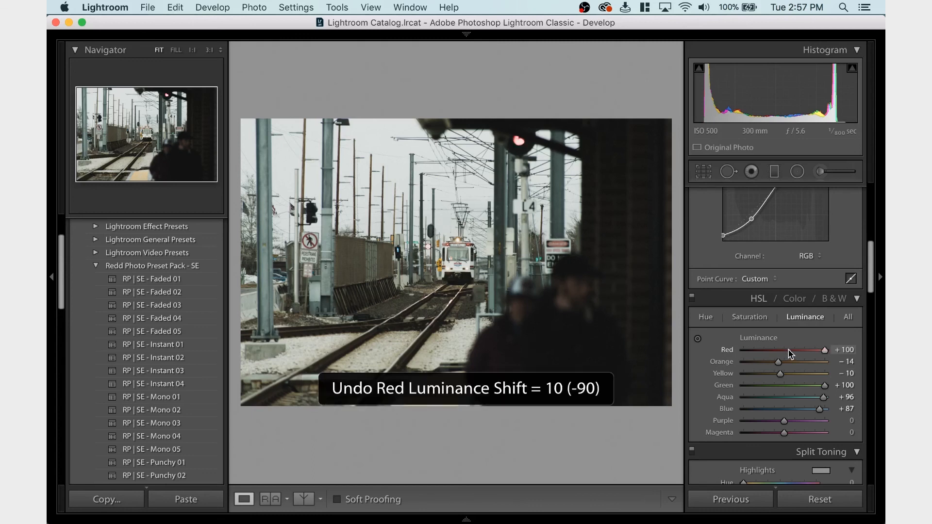
Try Split Toning with Highlights saturation 28 and Shadows saturation 12, undoing the first and resetting the second to 0
scroll(798, 326, down, 5)
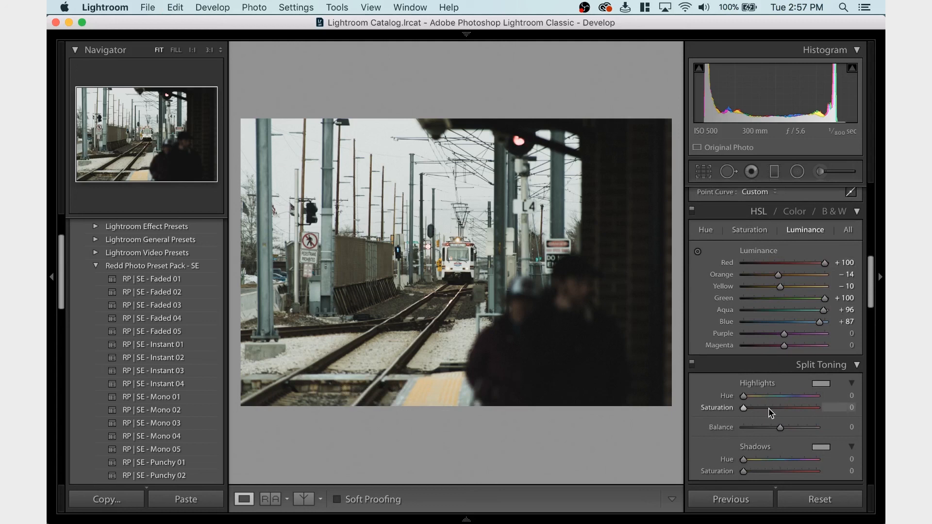
scroll(769, 412, up, 5)
scroll(769, 412, down, 10)
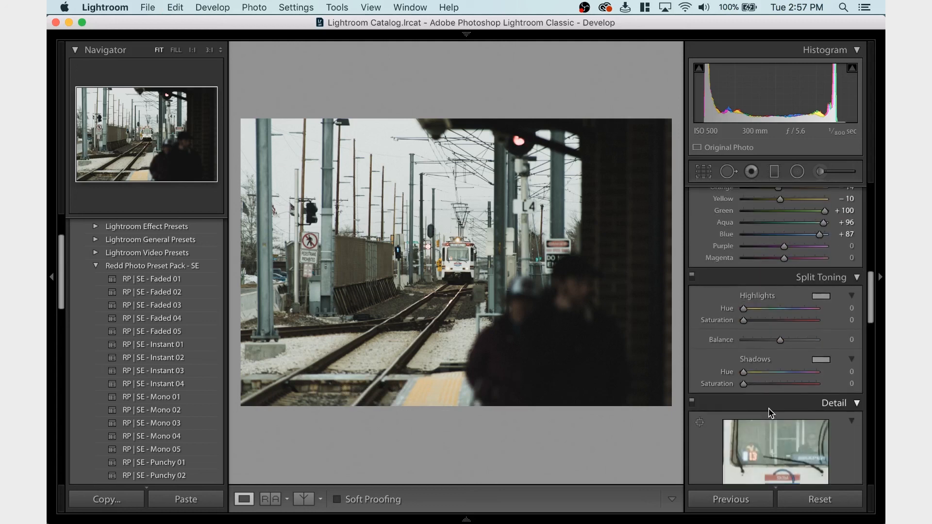
click(763, 321)
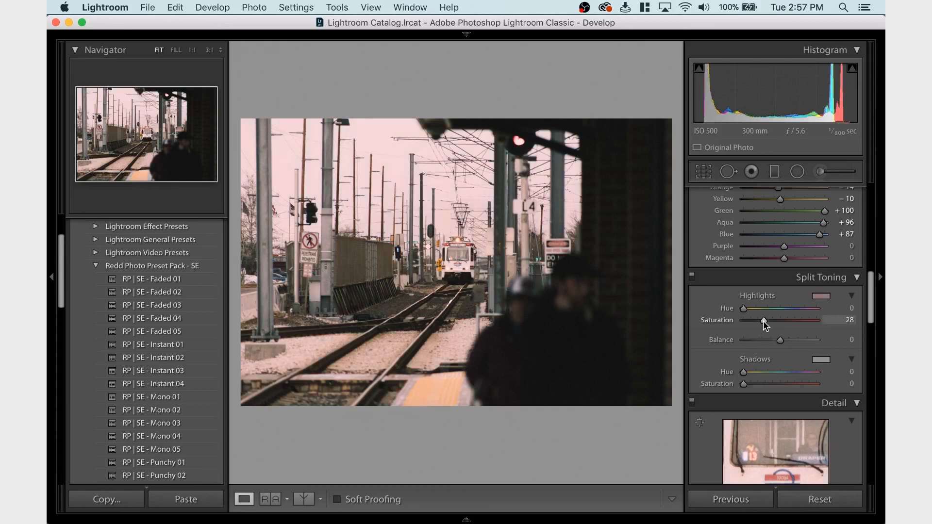
key(super+z)
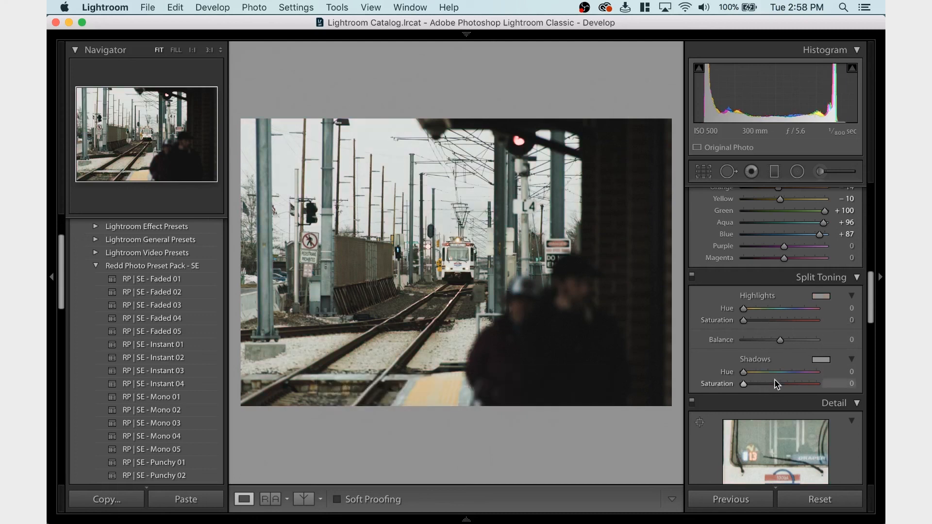
click(752, 384)
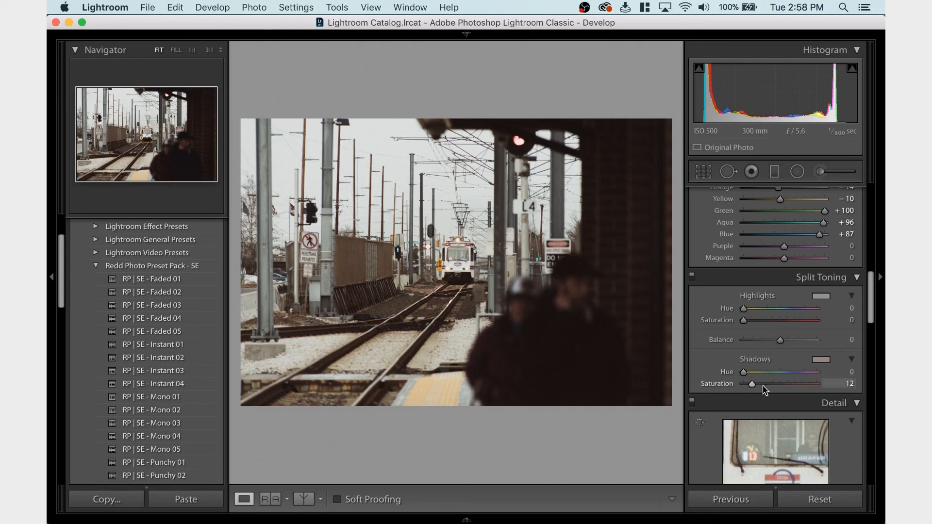
double_click(716, 384)
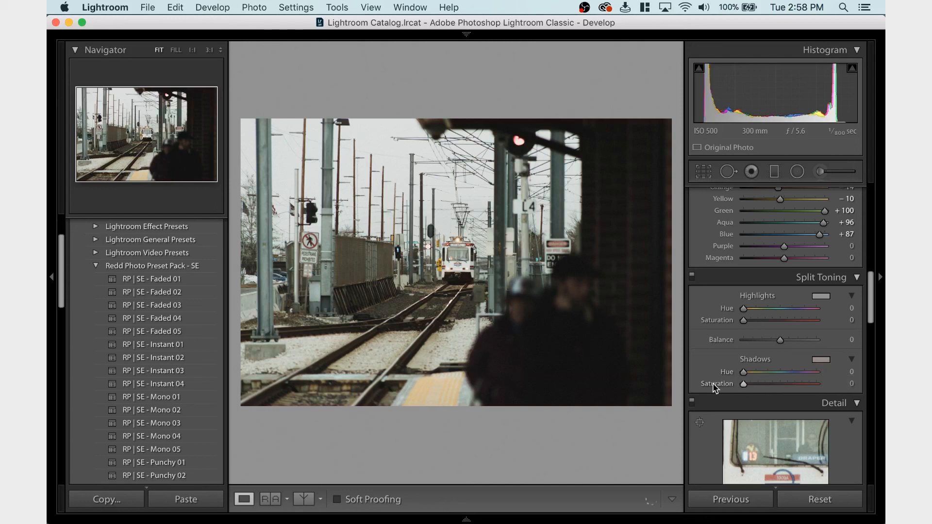
Try the Yellow luminance at -29 and 0 on the track photo, undoing both changes
scroll(750, 330, up, 4)
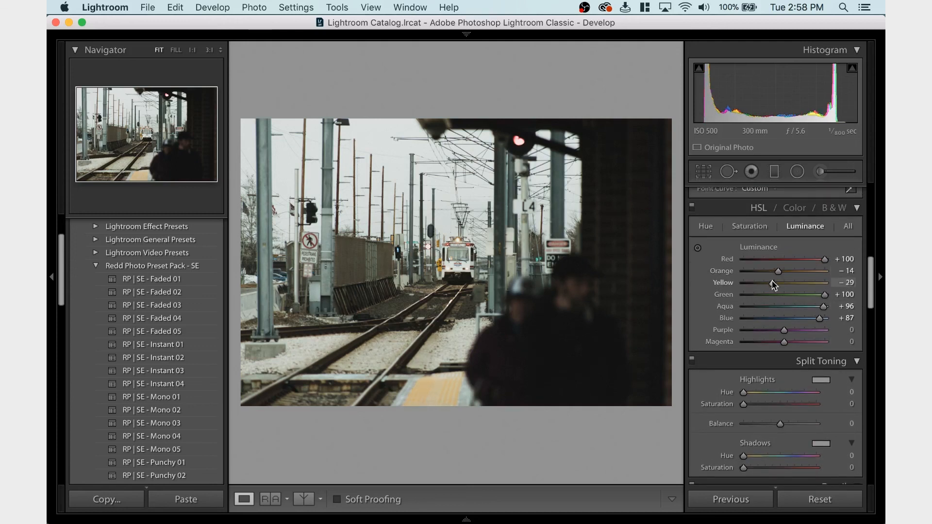
key(super+z)
click(844, 283)
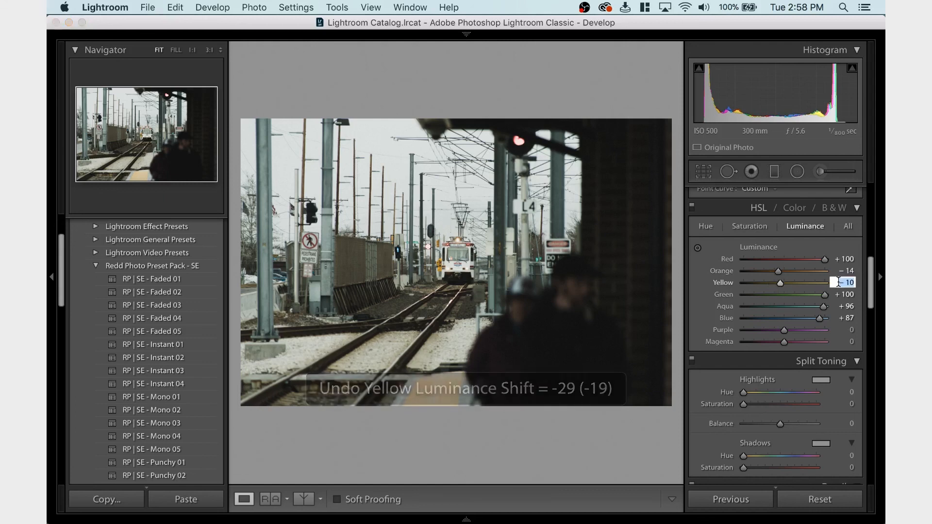
text(0)
key(Return)
key(super+z)
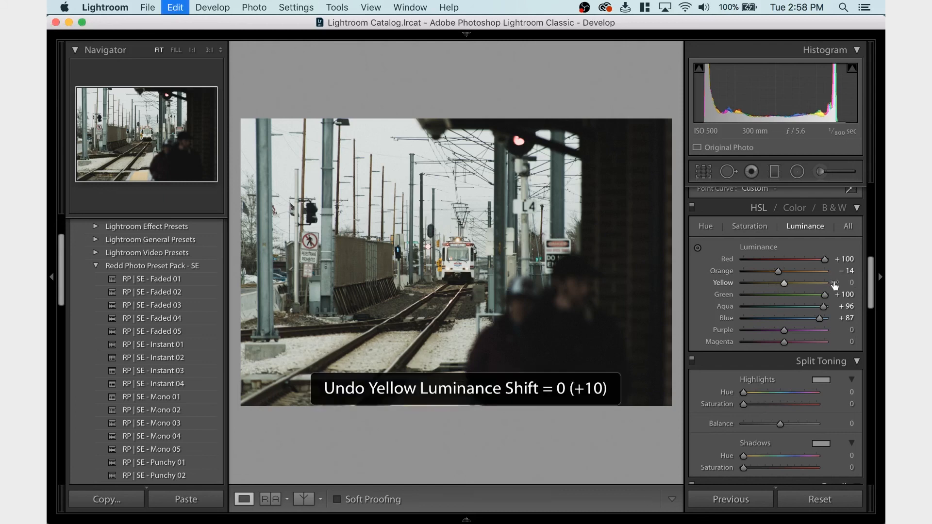
Try Exposure at +0.20 with Whites at +13 on the track photo, and undo both changes
scroll(773, 297, up, 10)
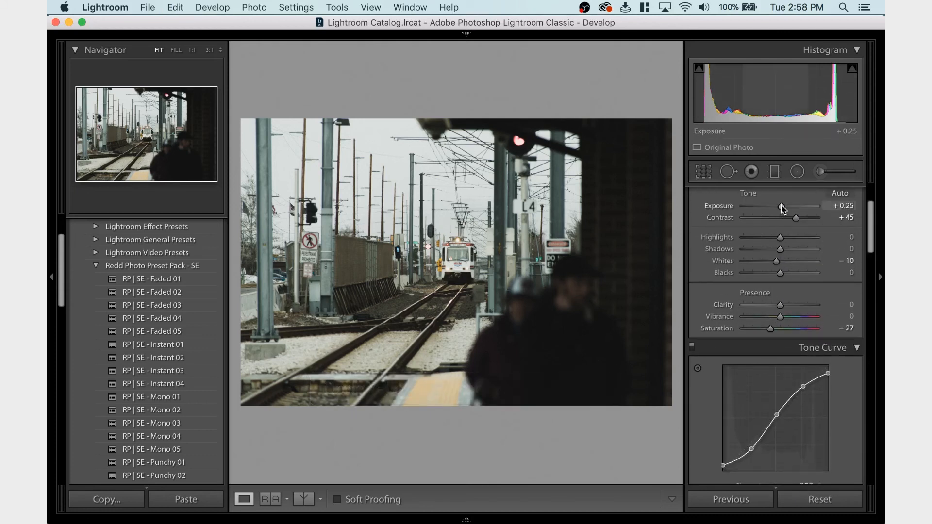
drag(782, 209, 785, 261)
key(super+z)
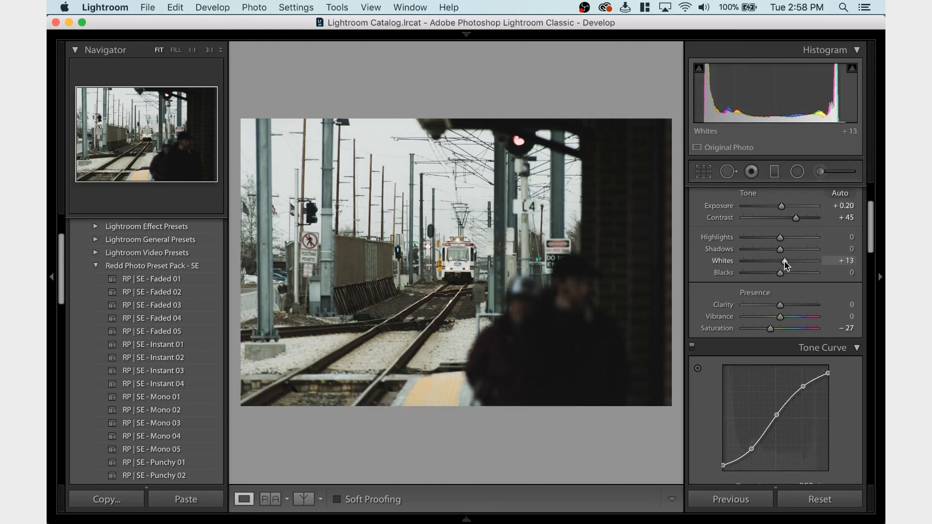
key(super+z)
Lower the track photo's Exposure to +0.15
click(781, 207)
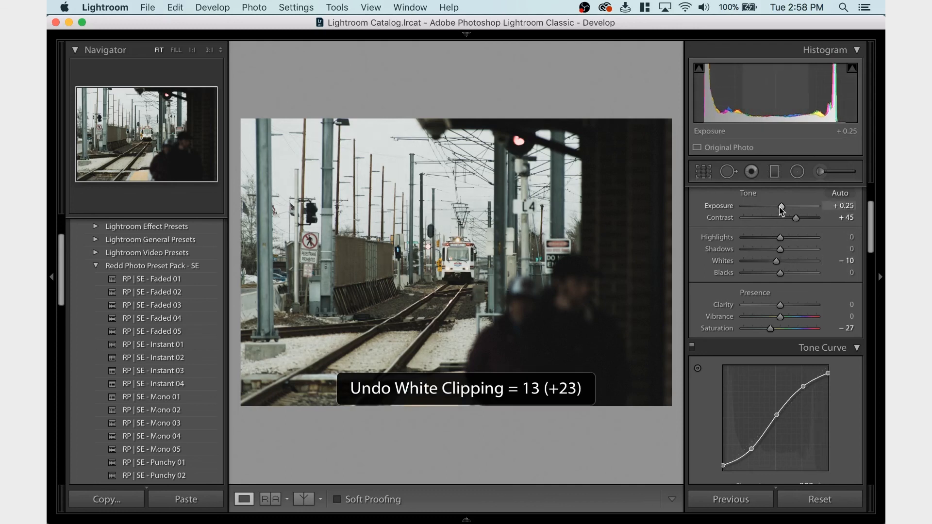
click(779, 207)
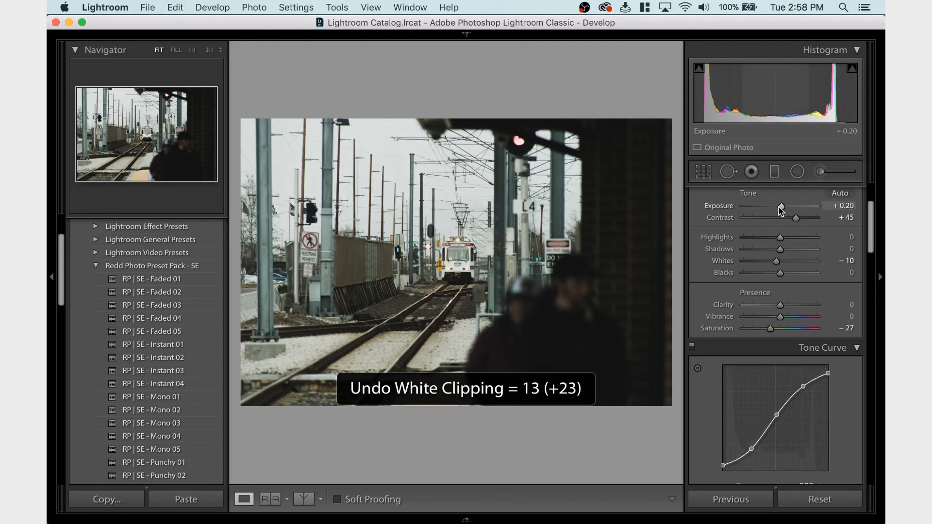
click(779, 206)
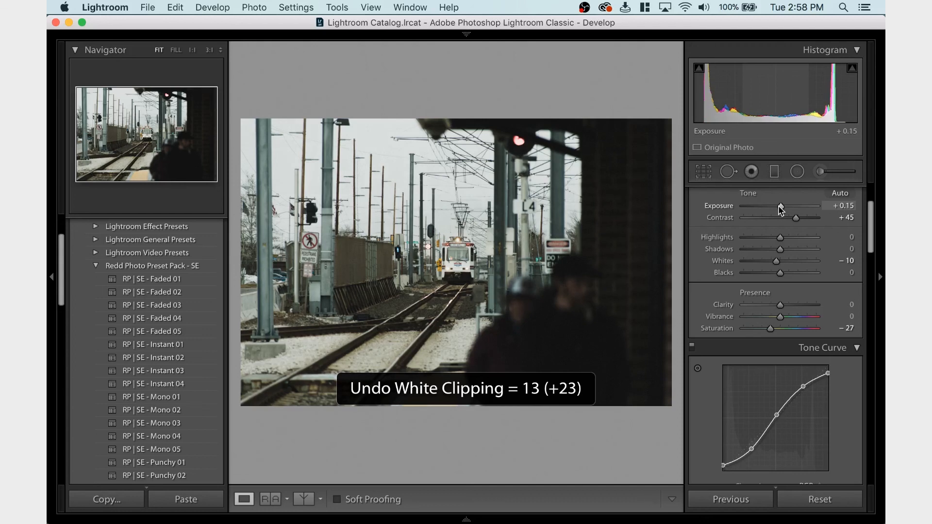
Try Highlights at +26 and the Blue hue at -44 on the track photo, undoing both changes
drag(780, 237, 789, 237)
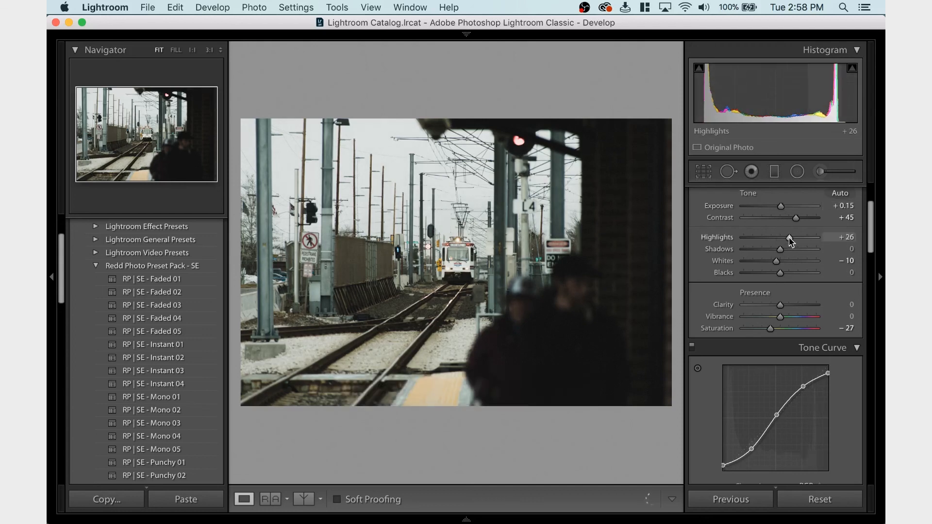
key(super+z)
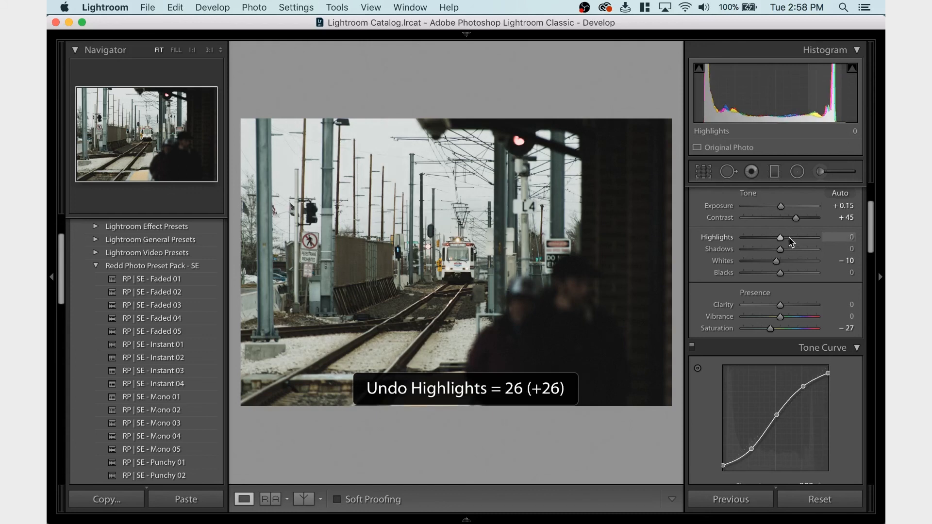
scroll(788, 237, down, 2)
scroll(791, 241, down, 5)
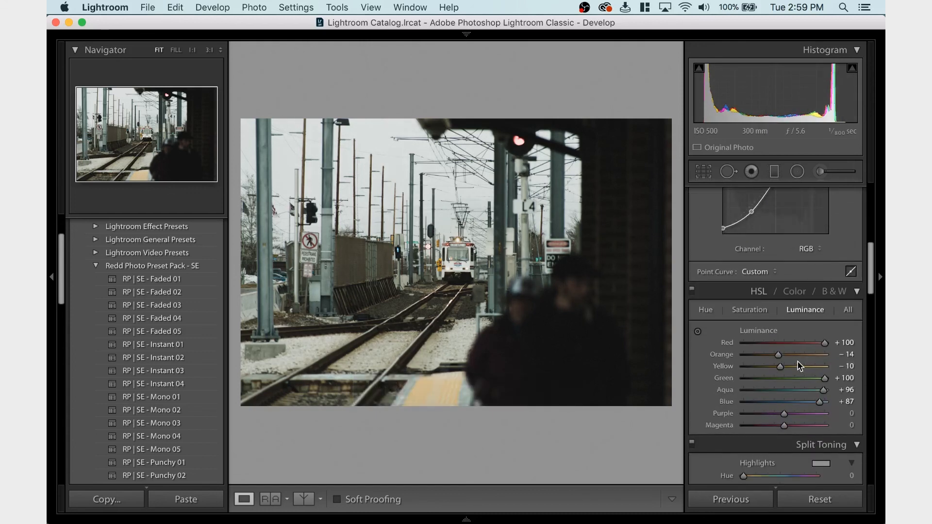
click(706, 311)
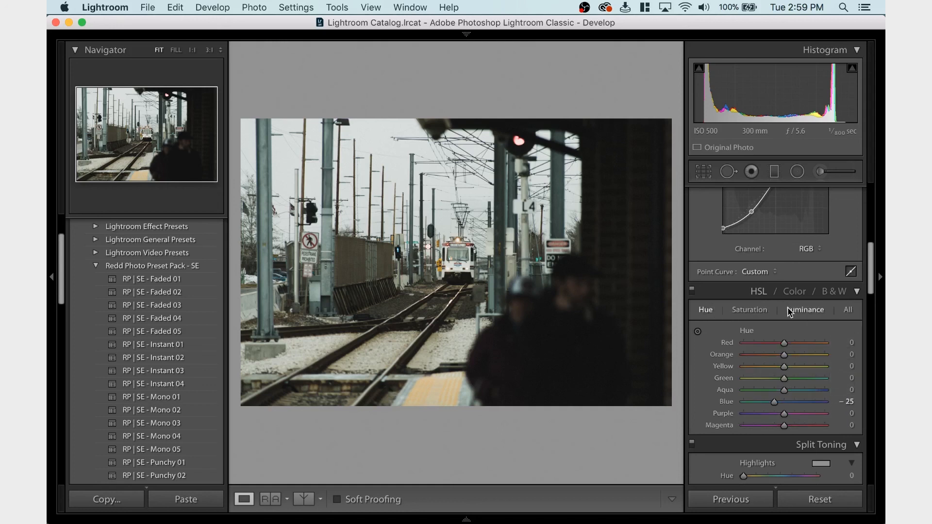
drag(774, 402, 765, 403)
key(super+z)
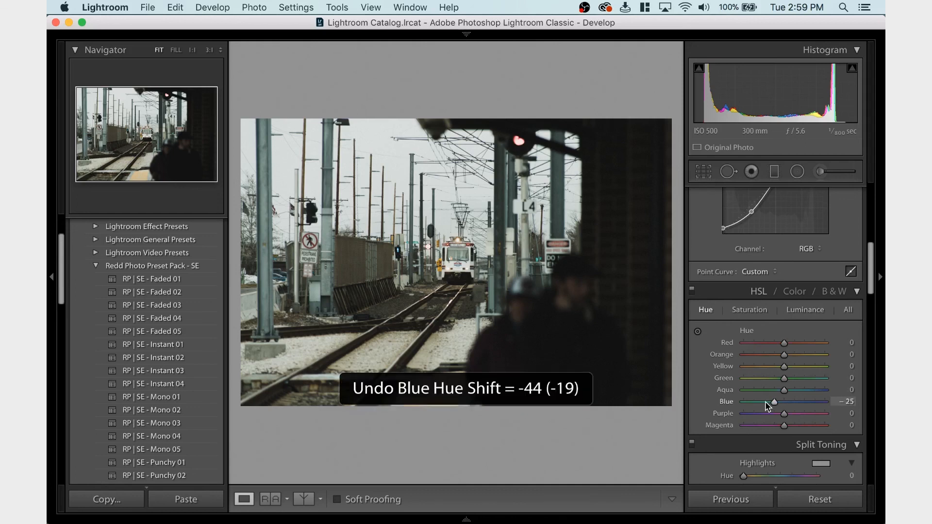
Try the Yellow luminance at +14 and -31 on the track photo, and undo both changes
click(794, 310)
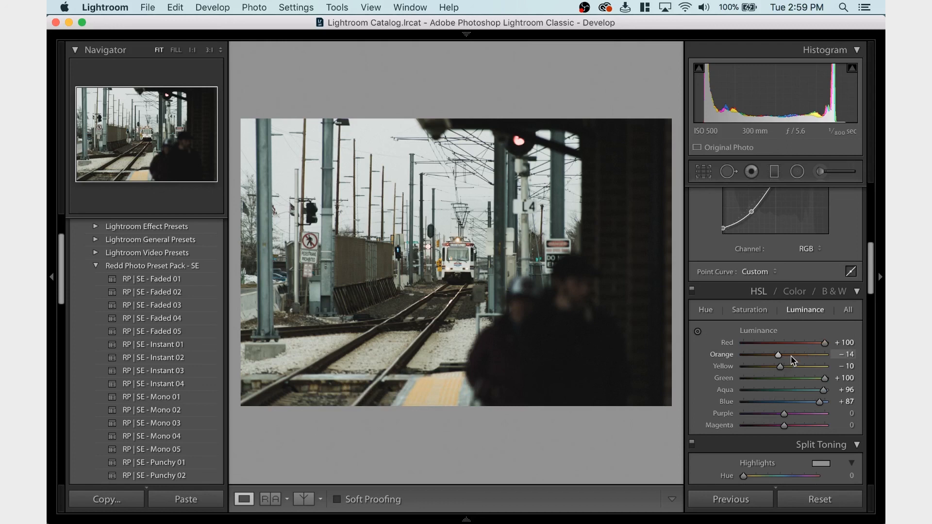
click(789, 365)
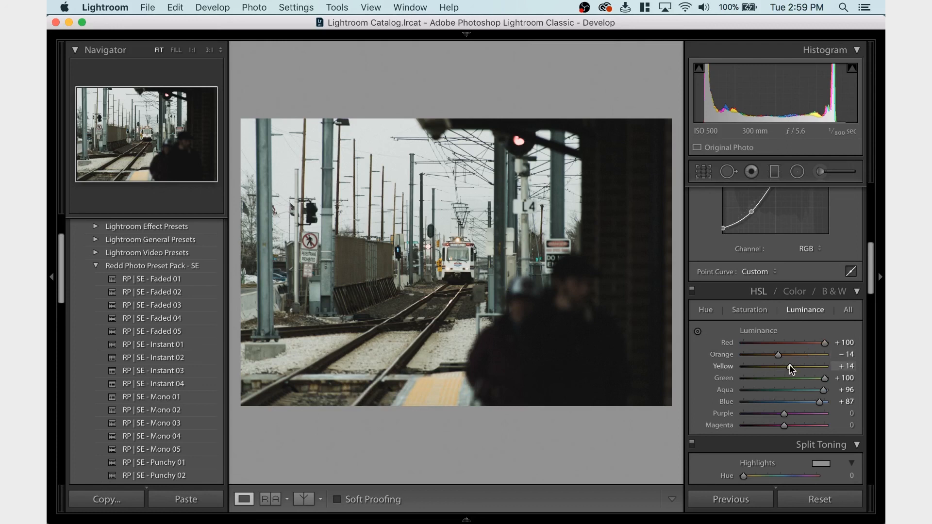
key(super+z)
drag(779, 367, 771, 368)
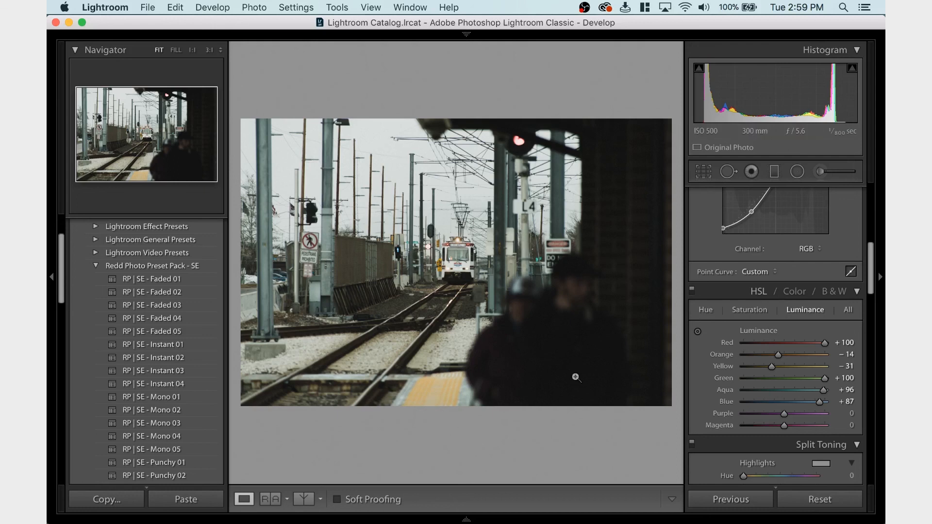
key(super+z)
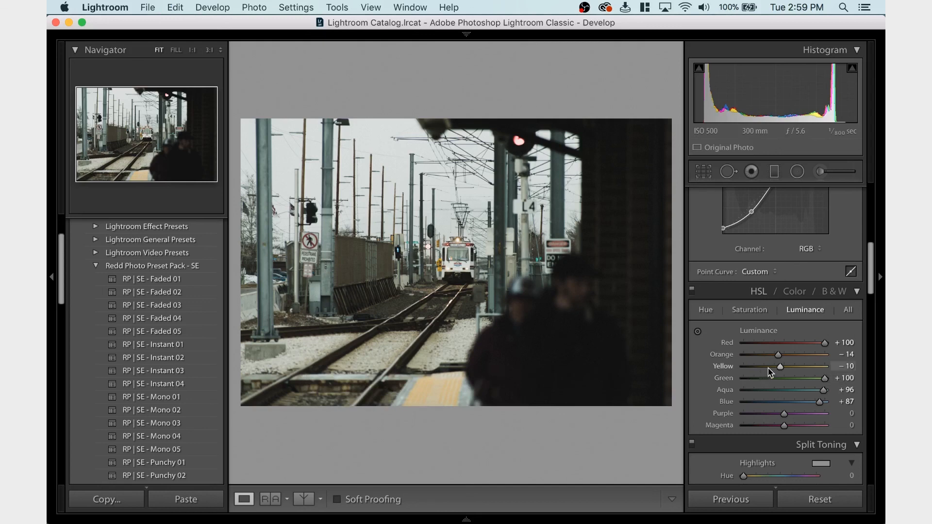
Try the Orange saturation at -8 on the track photo and undo it
scroll(750, 350, up, 3)
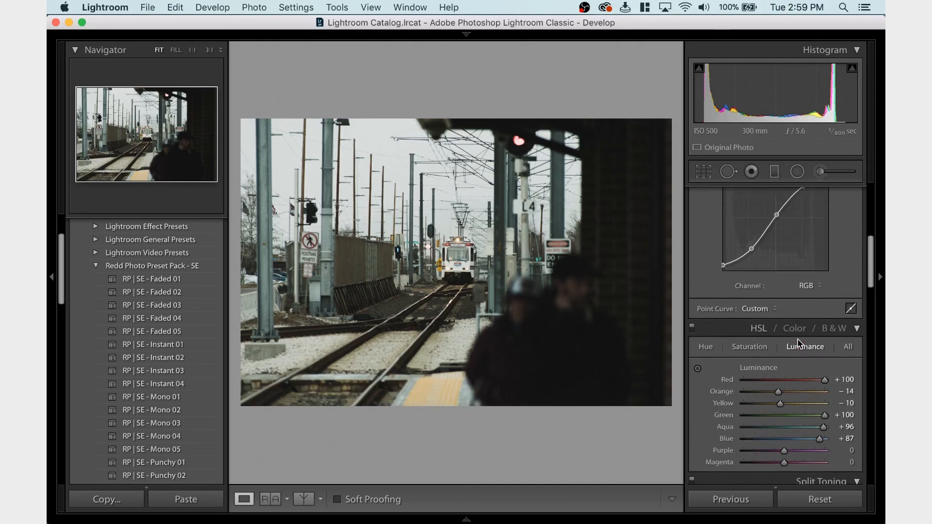
click(748, 341)
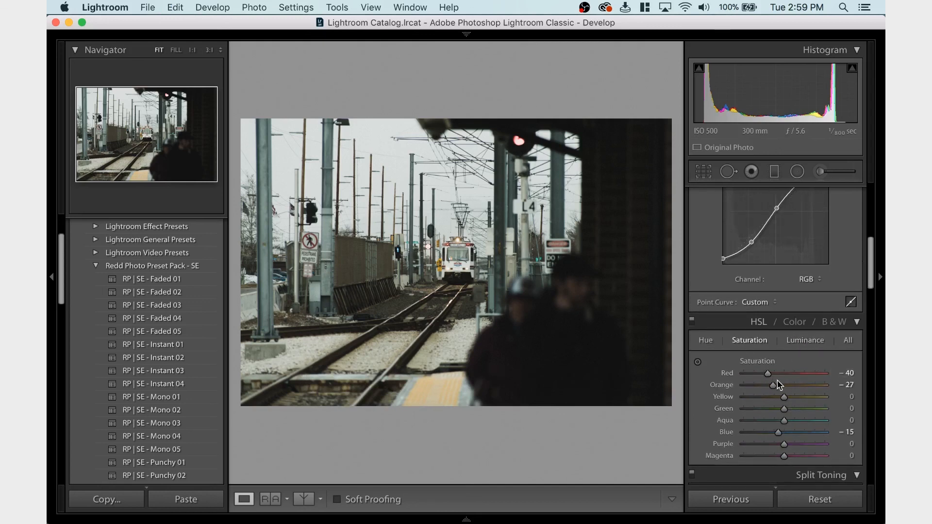
key(super+z)
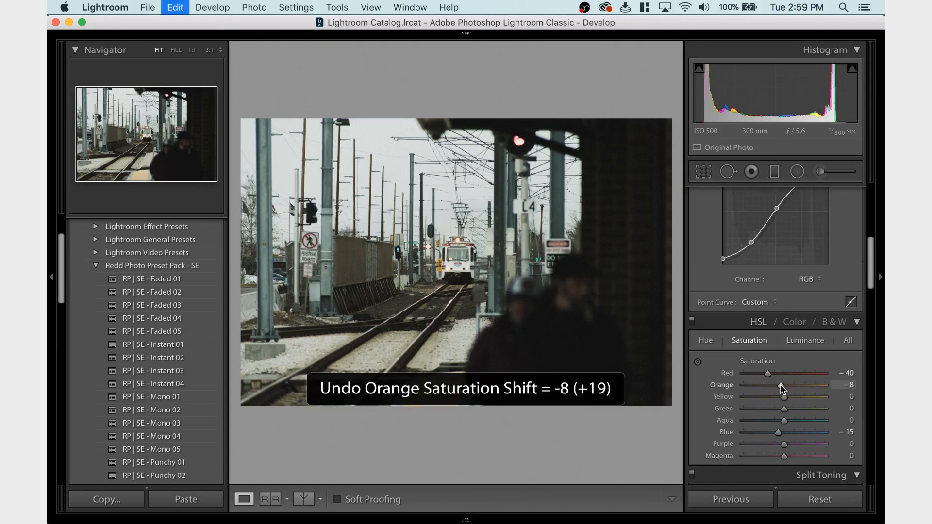
Raise the Yellow saturation to +15, comparing the photo with and without the change before keeping it
click(791, 399)
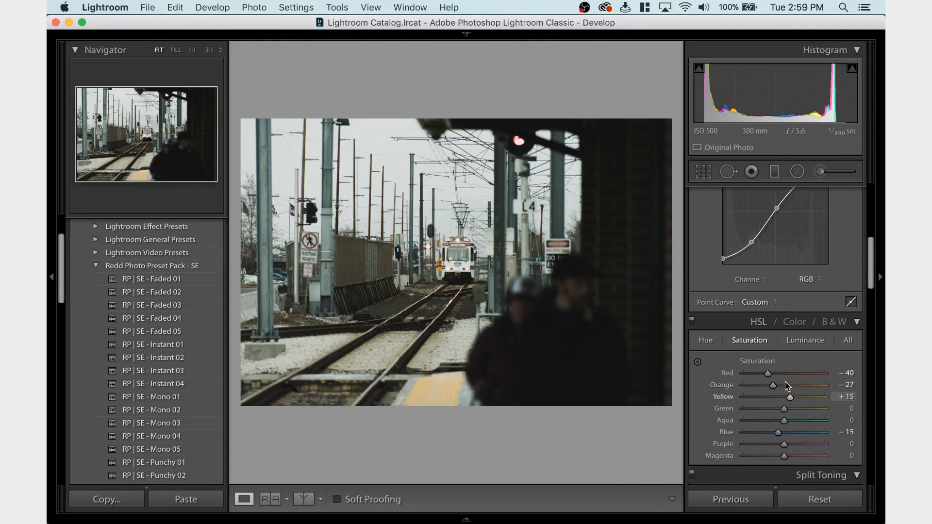
key(super+z)
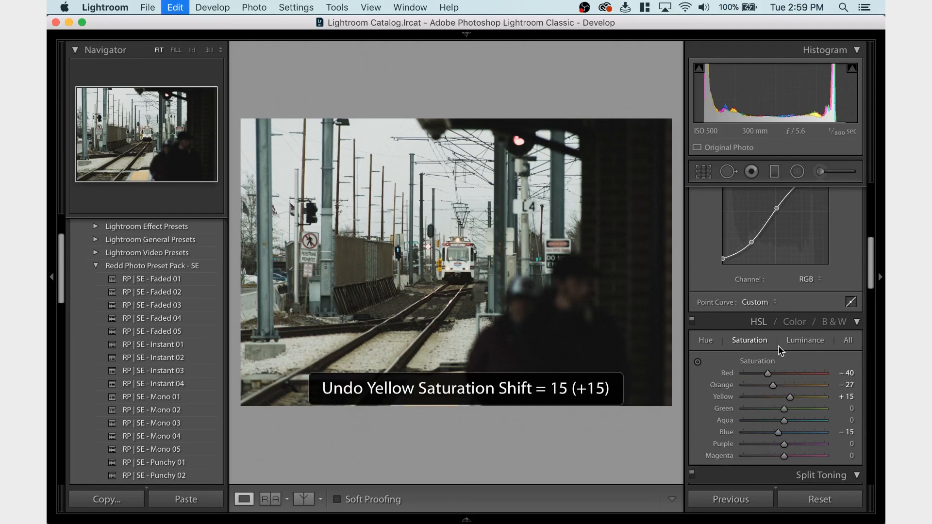
key(super+shift+z)
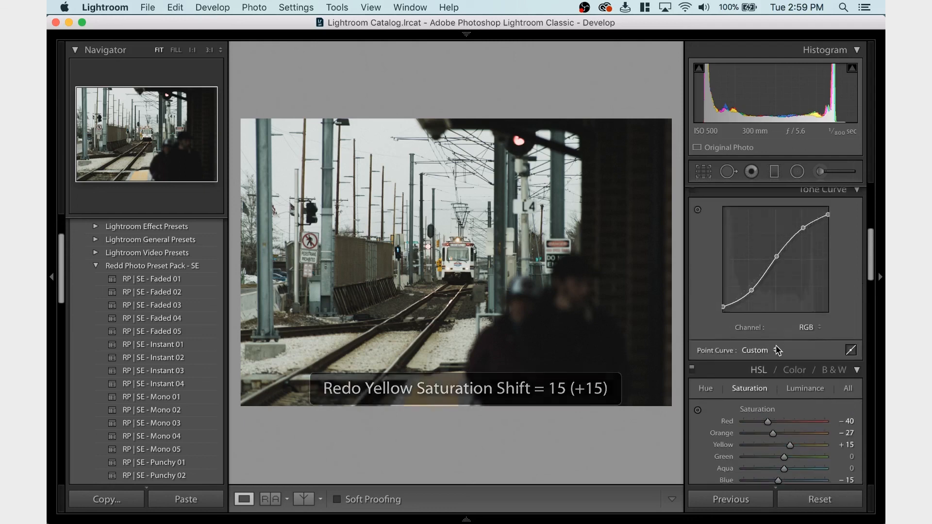
Try Blacks at -22 and lower Shadows on the track photo, undoing both changes
scroll(775, 345, up, 10)
drag(779, 287, 772, 288)
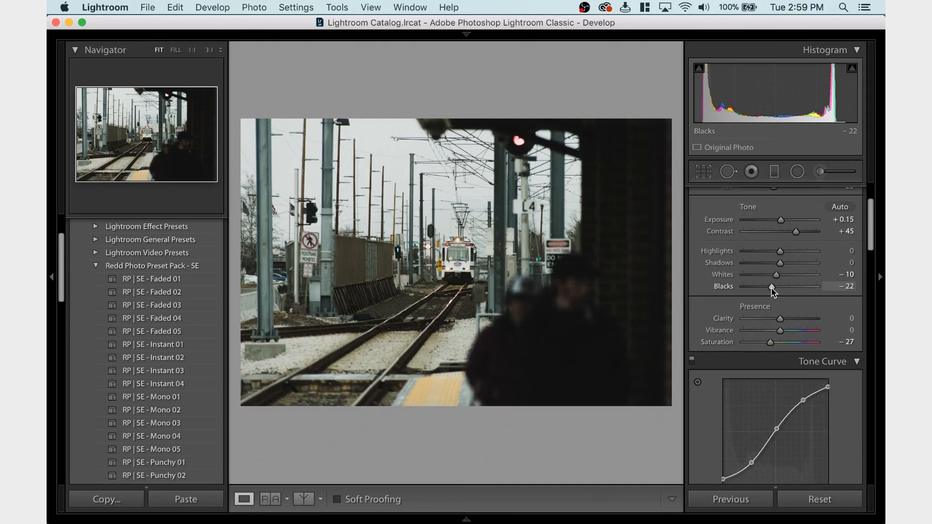
key(super+z)
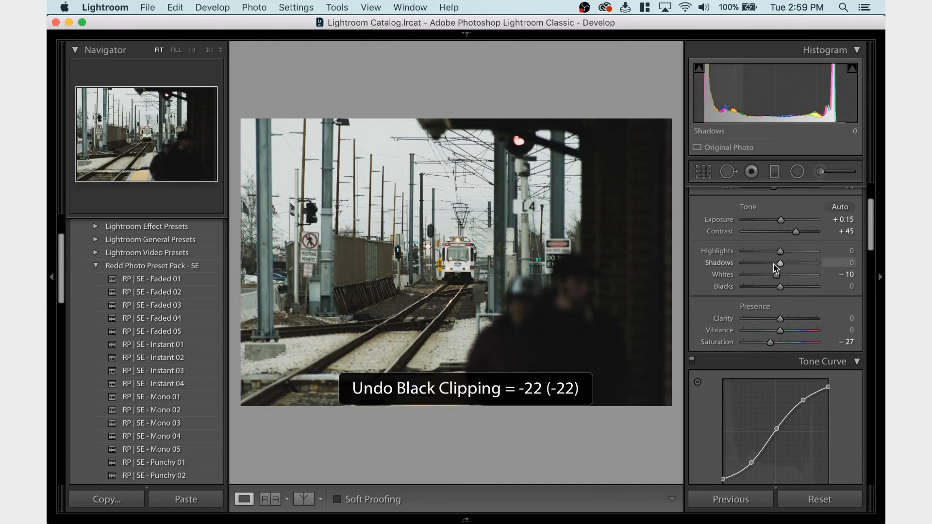
drag(777, 263, 773, 265)
key(super+z)
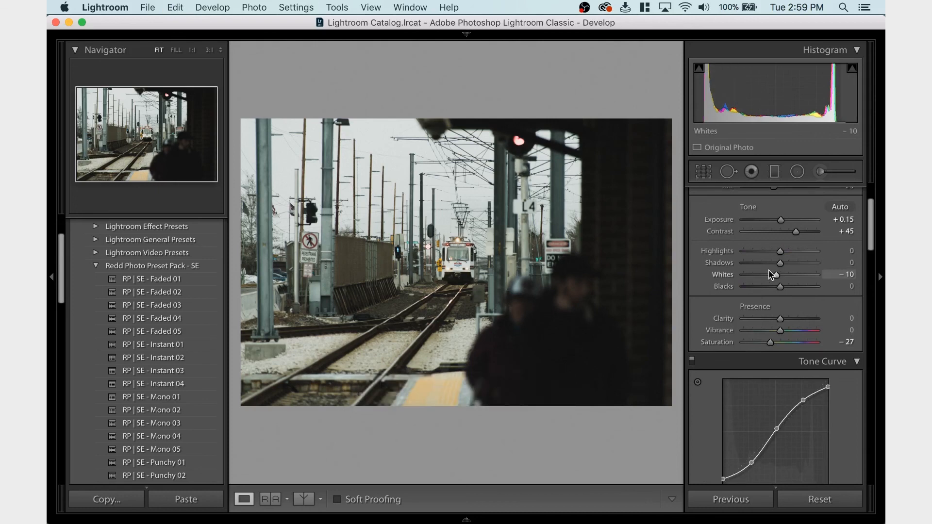
Try Contrast at +50 on the track photo and undo it
click(838, 230)
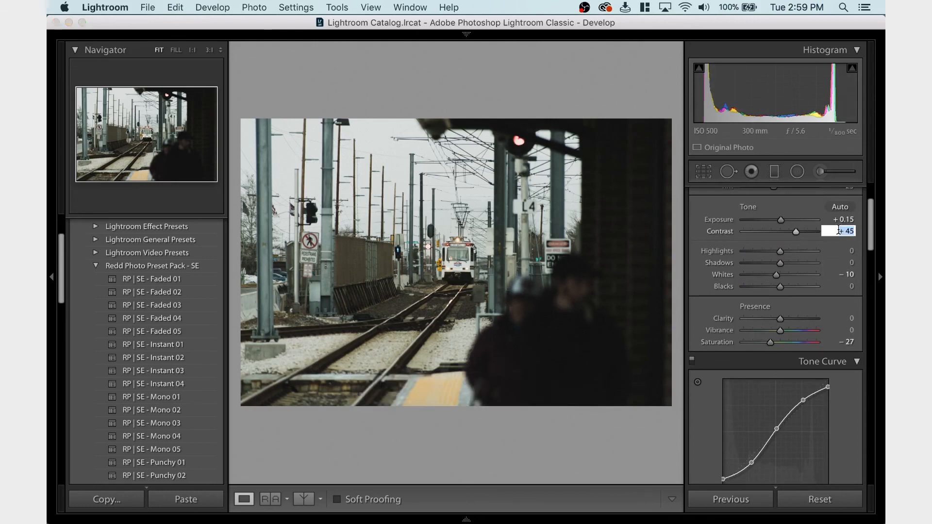
text(50)
key(Return)
key(super+z)
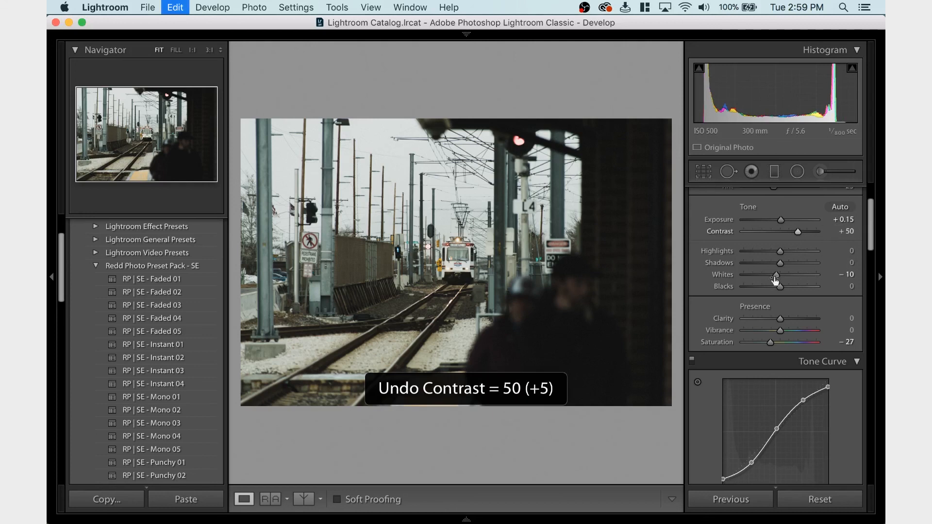
Try Highlights at -36 and -15 on the track photo, undoing each change
drag(780, 251, 767, 252)
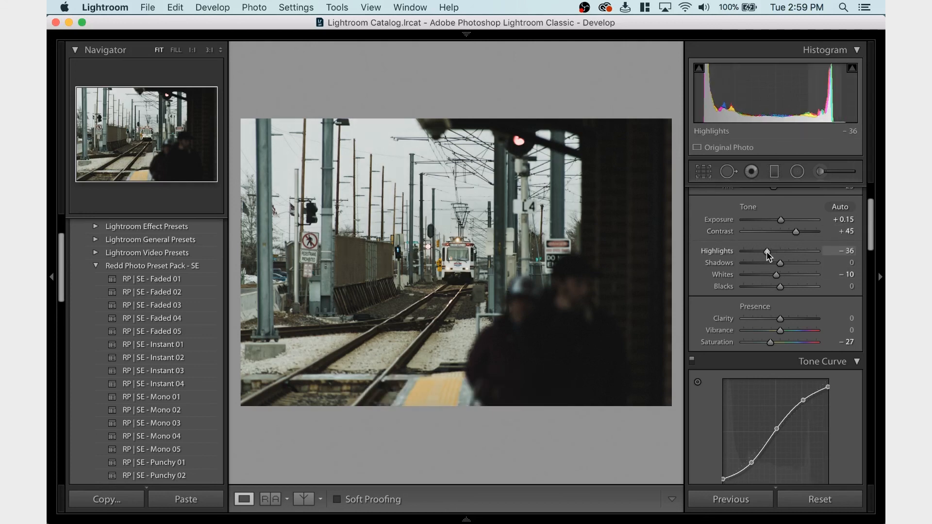
key(super+z)
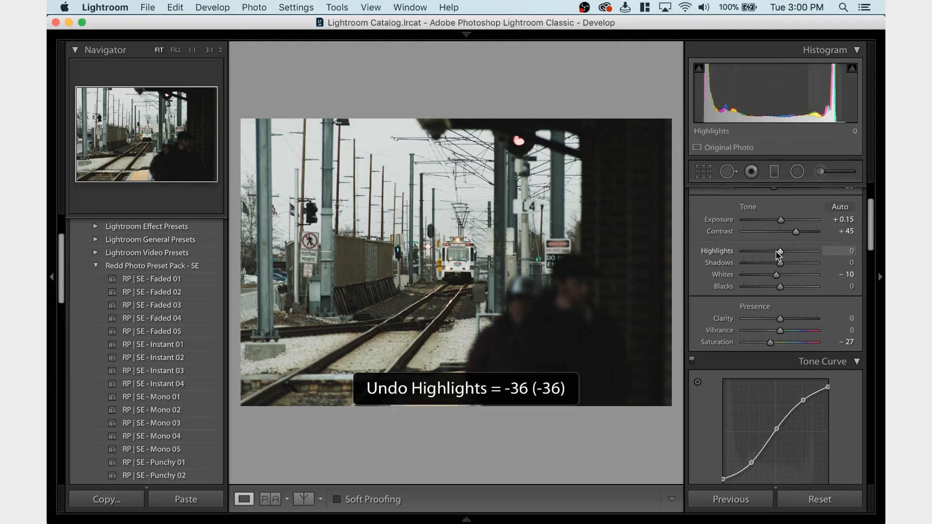
drag(778, 255, 775, 255)
key(super+z)
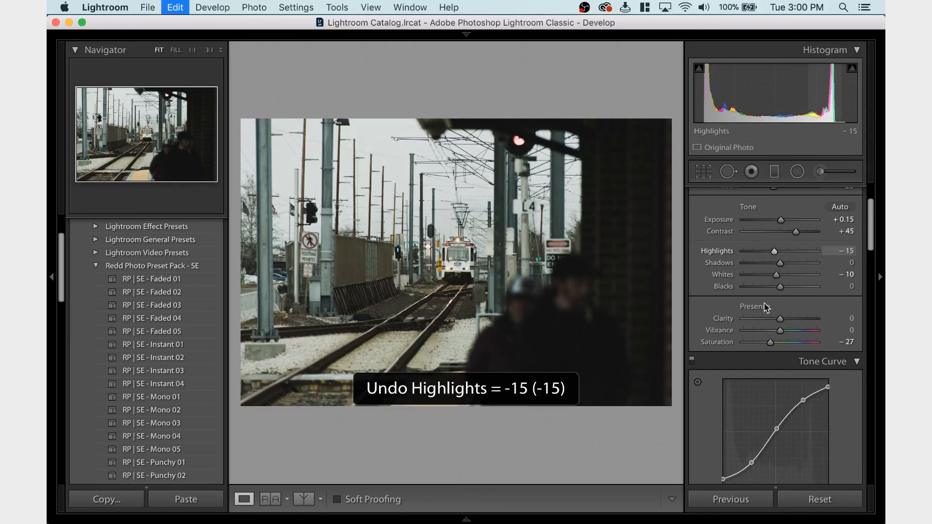
Try Whites at +17 and Shadows at -24 on the track photo, undoing both changes
mouse_move(778, 276)
mouse_down()
mouse_move(751, 275)
mouse_move(786, 277)
mouse_up()
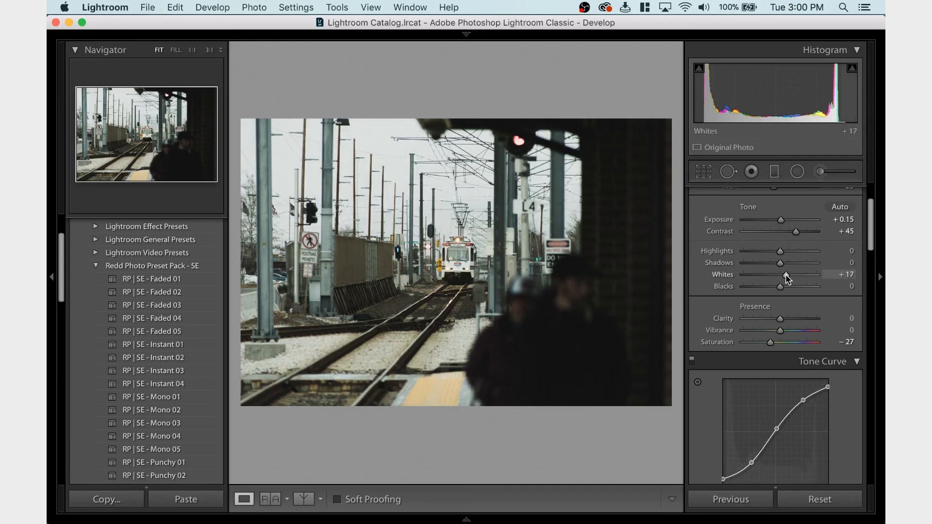
key(super+z)
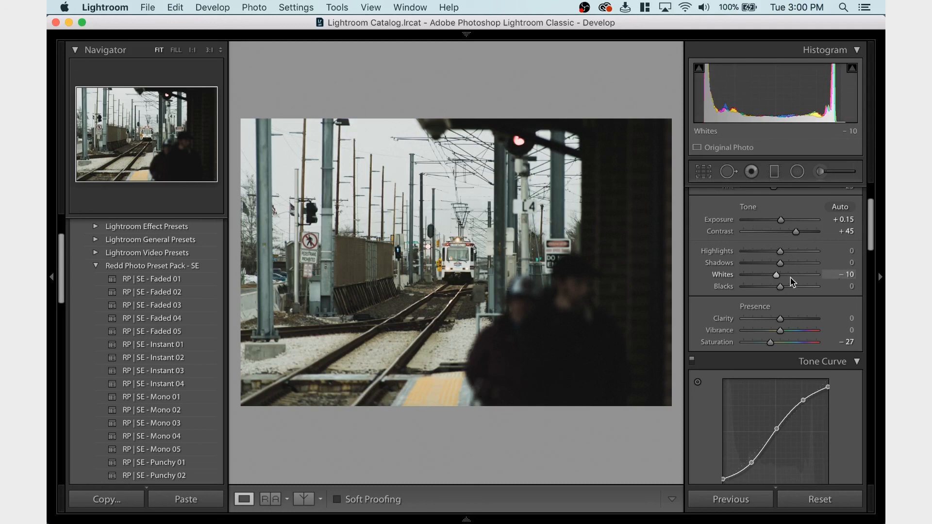
click(773, 264)
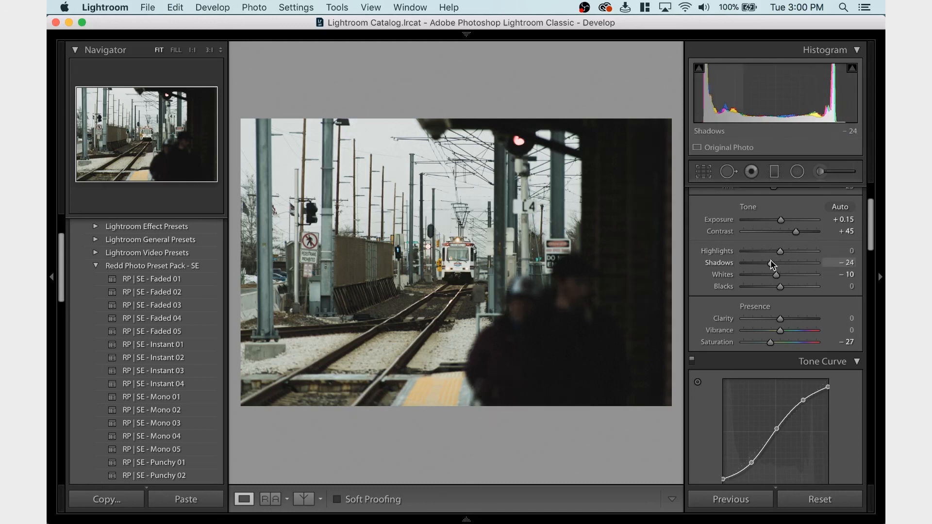
key(super+z)
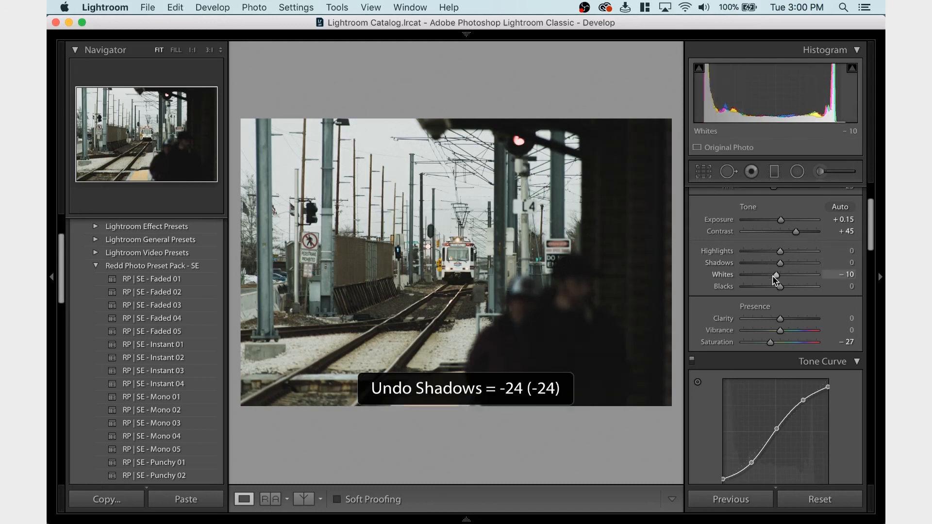
Try Clarity at +18 and a lower Orange saturation on the track photo, undoing both changes
scroll(773, 275, down, 2)
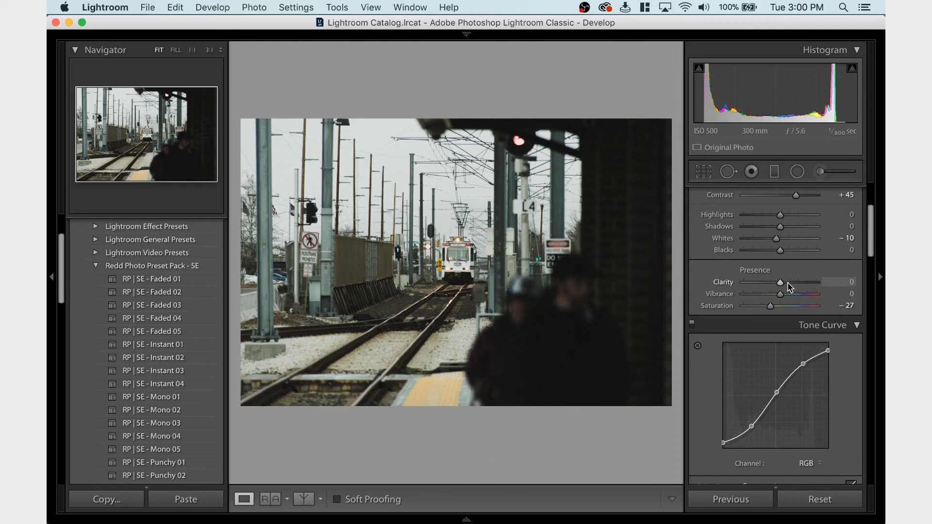
click(786, 282)
key(super+z)
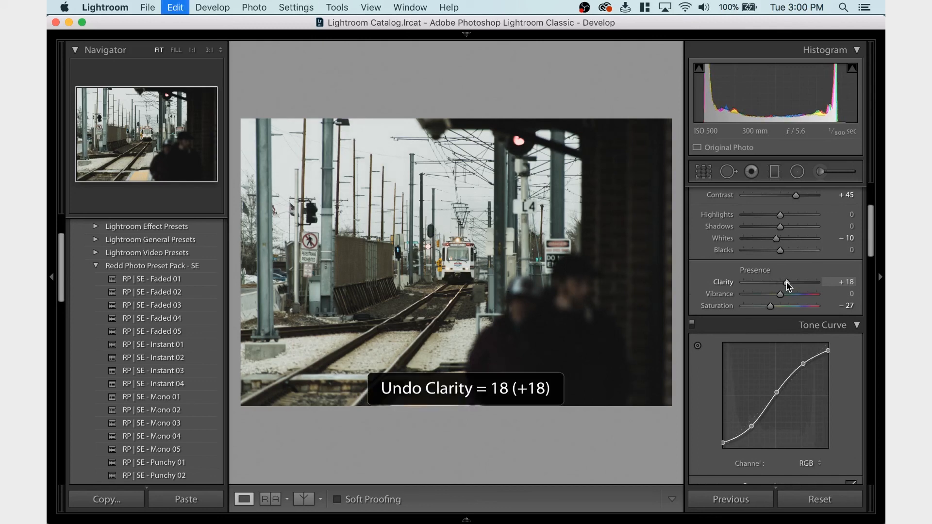
scroll(787, 286, down, 8)
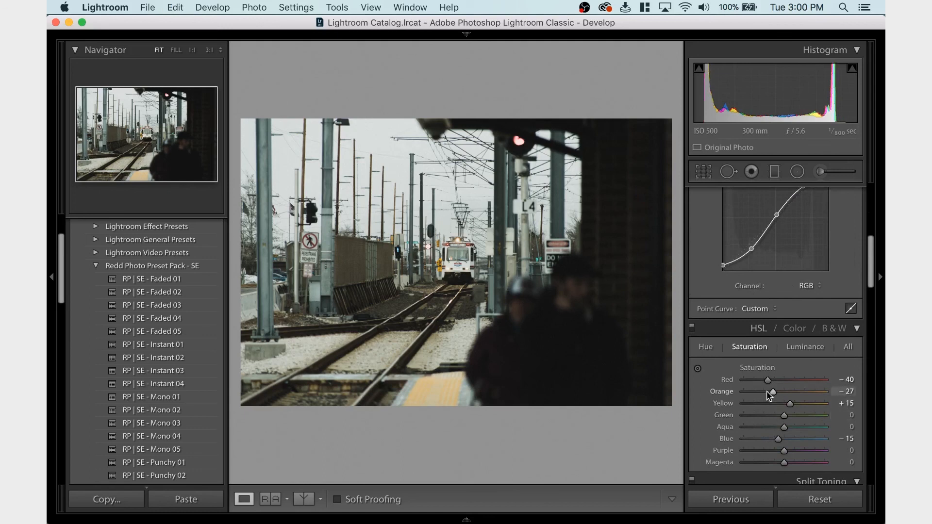
click(767, 392)
key(super+z)
Crop a thin strip off the track photo's left and top edges, keeping the Original aspect ratio
click(705, 171)
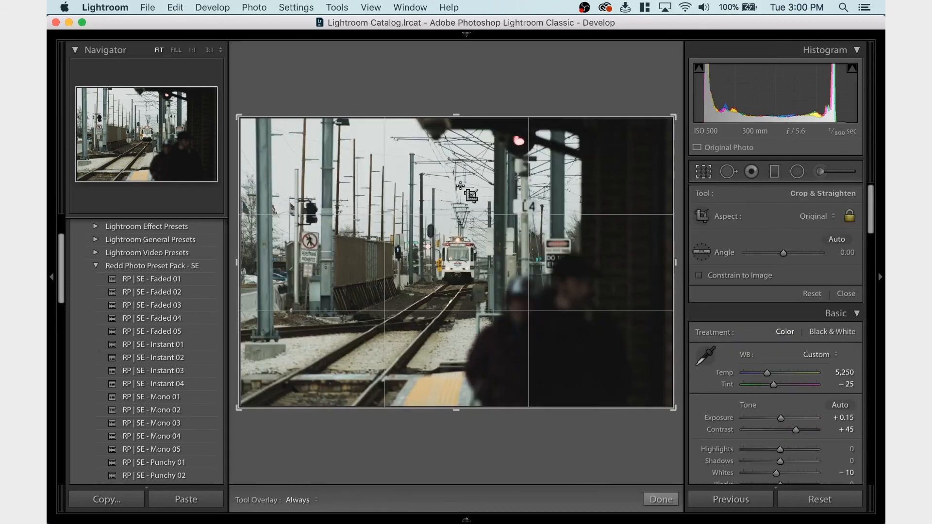
drag(243, 117, 238, 118)
key(Return)
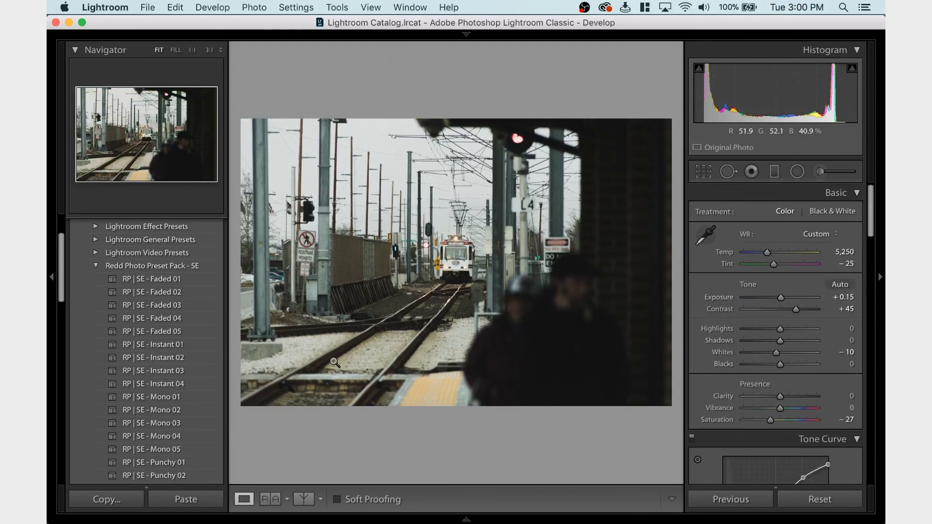
Inspect the track photo's lower-left edge at 1:1, and crop a thin strip off its left and bottom edges
click(241, 348)
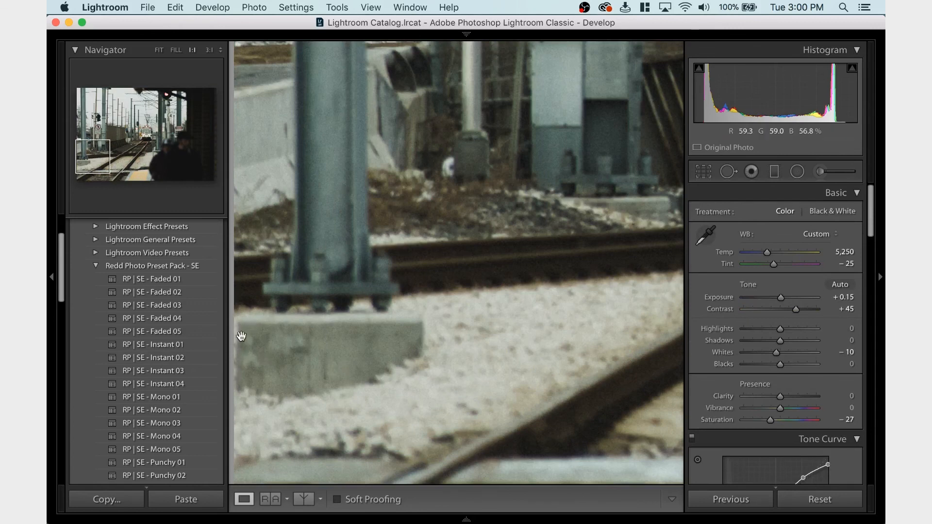
click(580, 268)
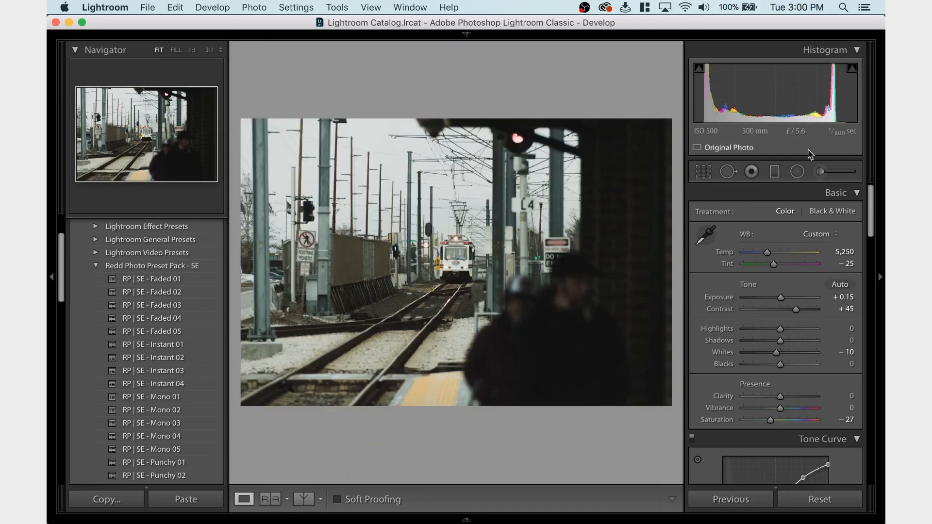
click(700, 174)
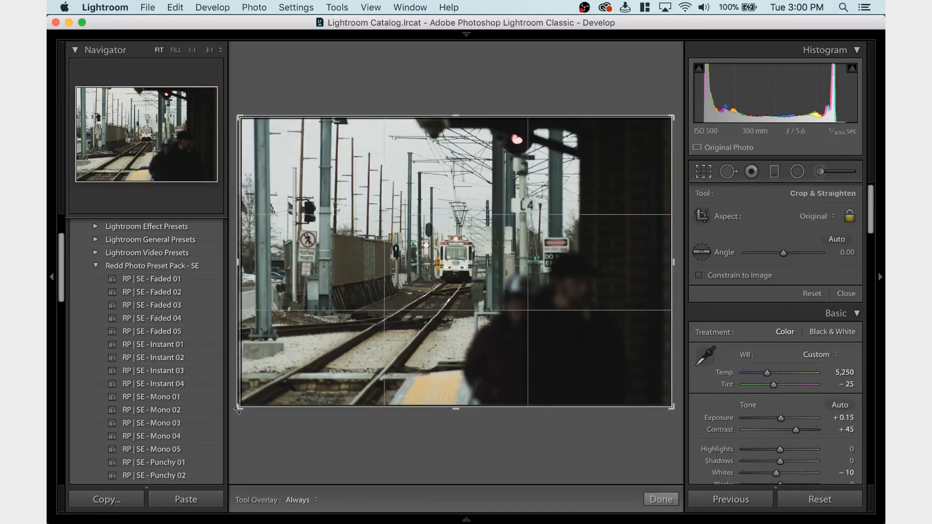
drag(239, 406, 241, 405)
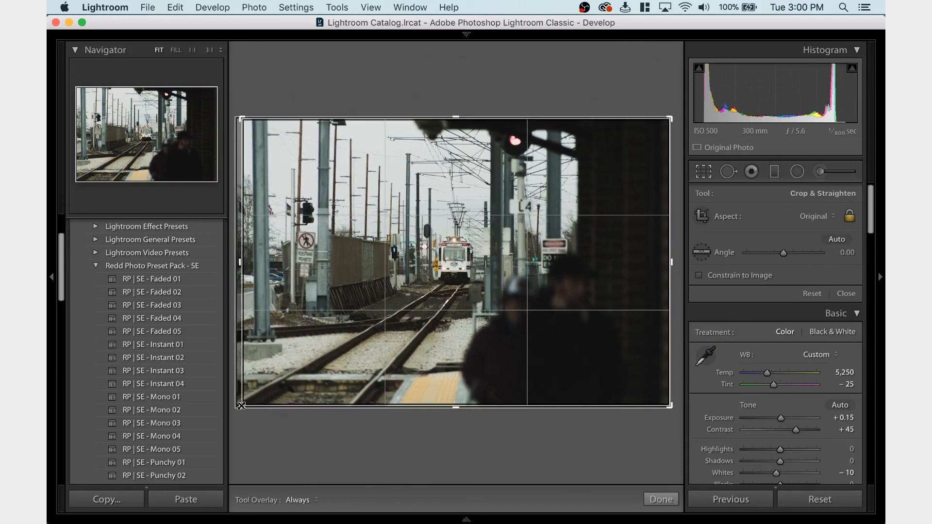
key(Return)
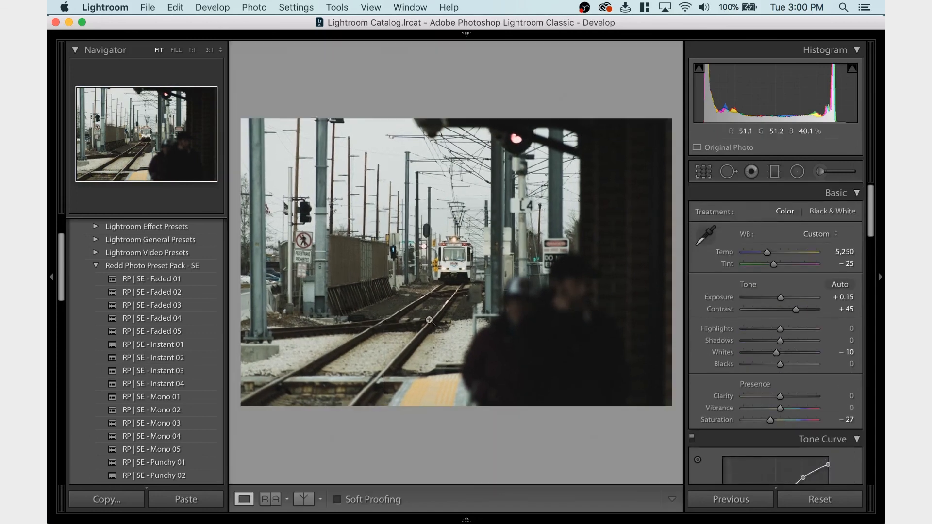
Crop a thin strip off the track photo's right and top edges and reposition the image slightly inside the crop frame
click(709, 174)
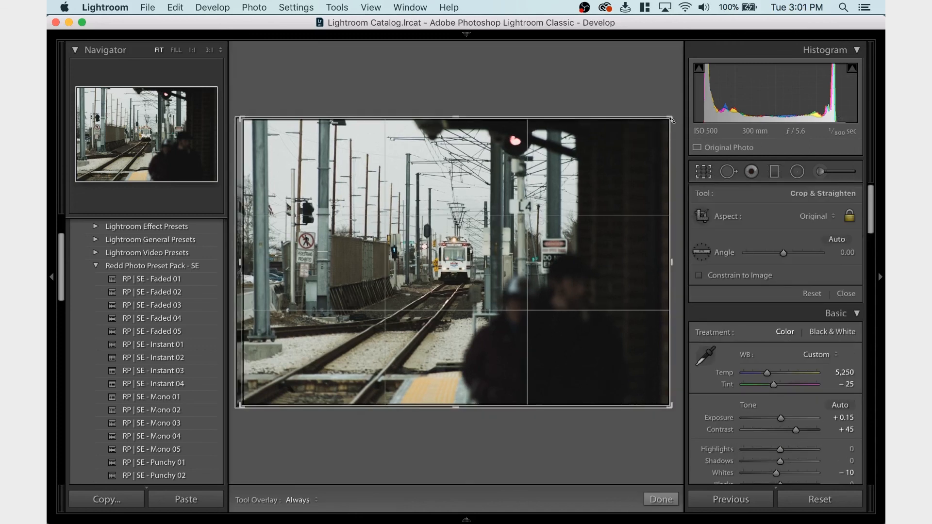
drag(672, 120, 667, 117)
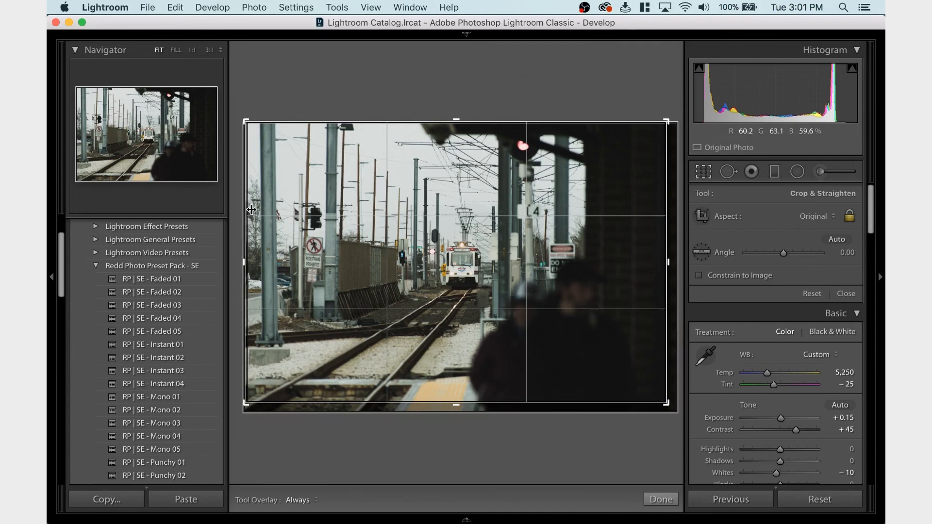
drag(259, 253, 287, 252)
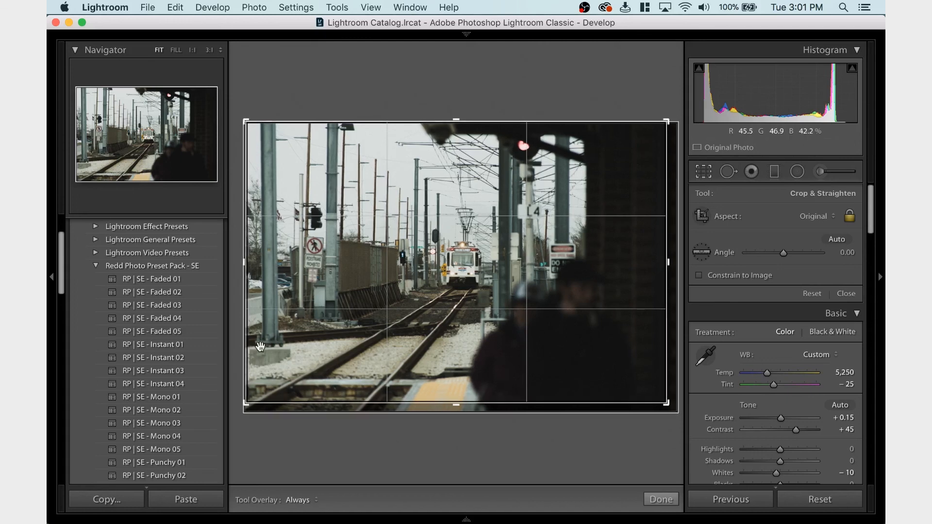
drag(346, 319, 344, 317)
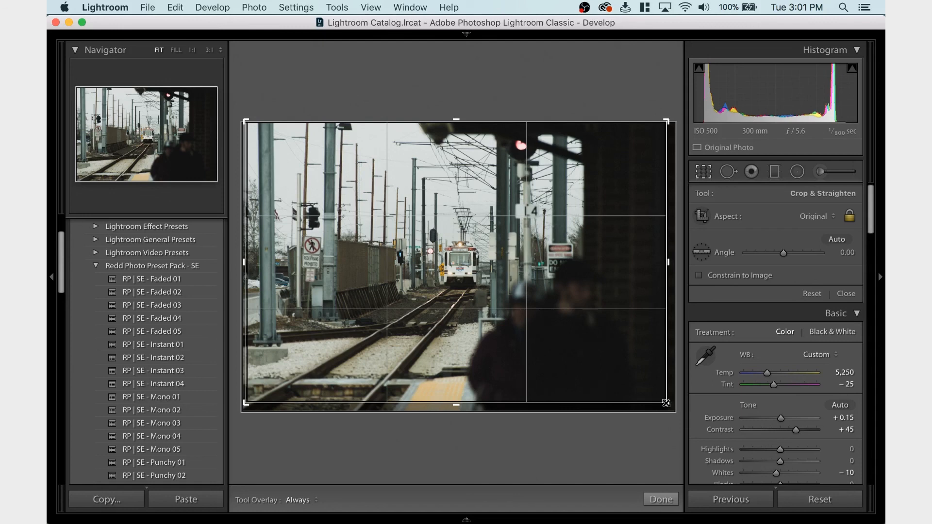
key(Return)
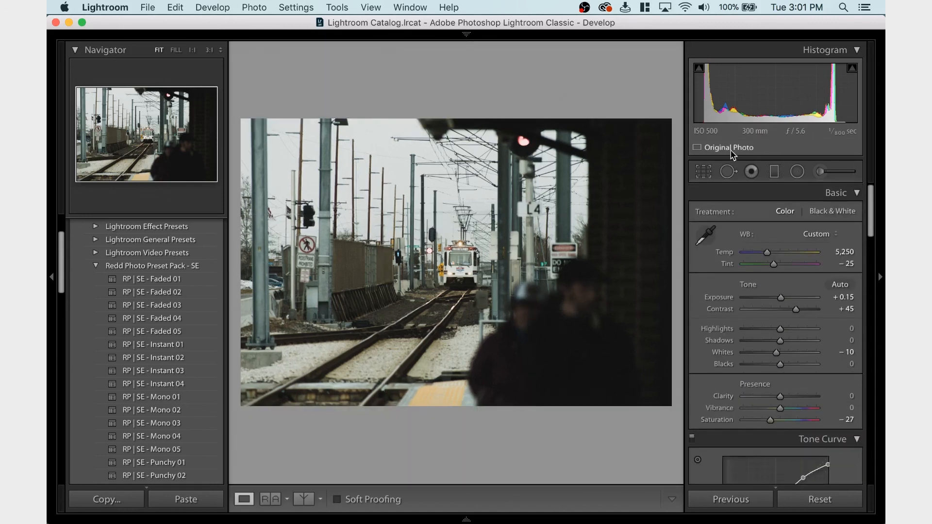
Compare the track photo with and without the crop overlay, and tighten the crop slightly from its lower-right corner
click(704, 172)
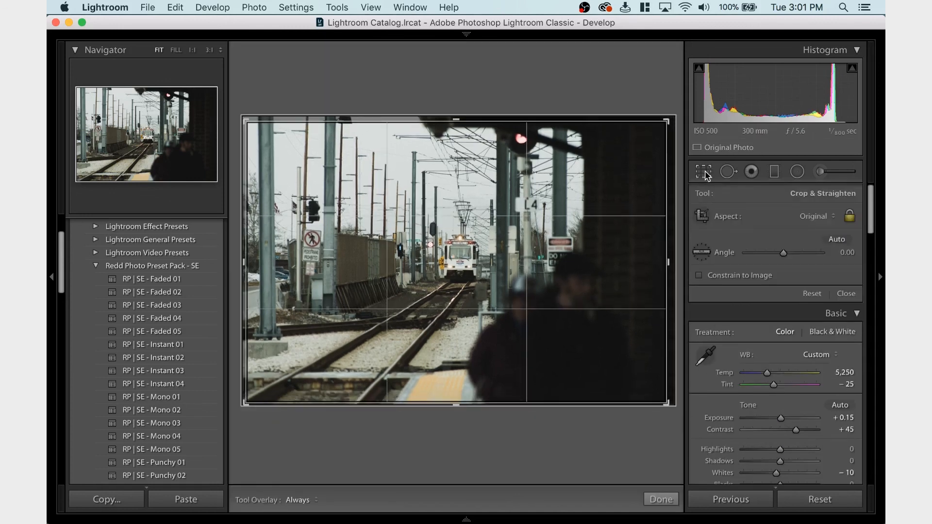
click(704, 172)
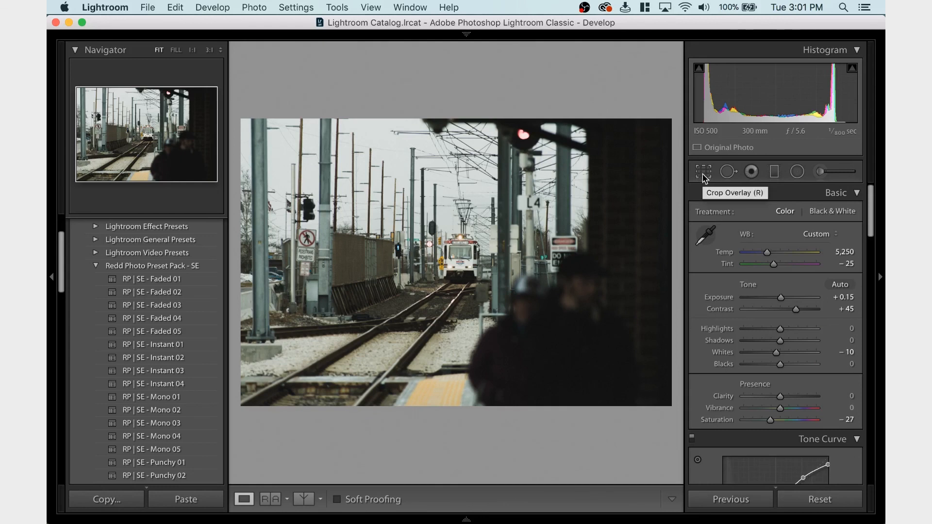
click(704, 173)
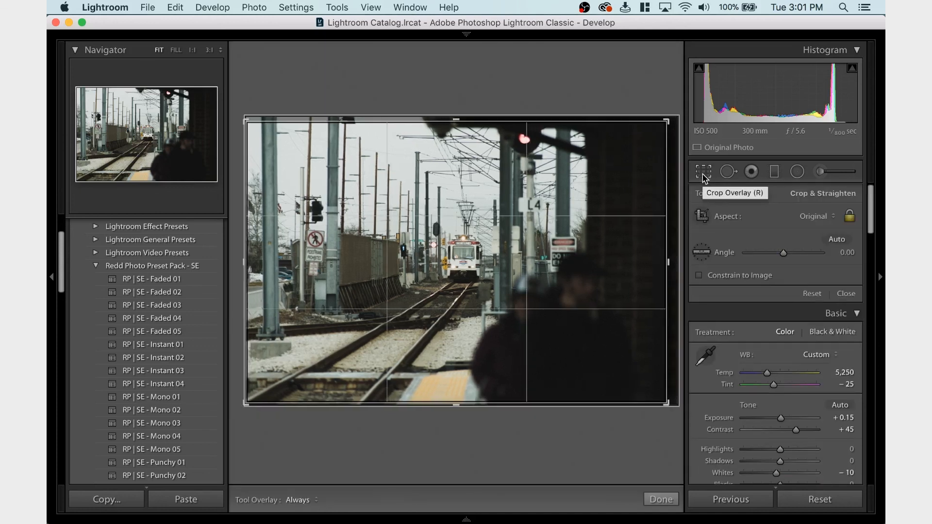
click(703, 175)
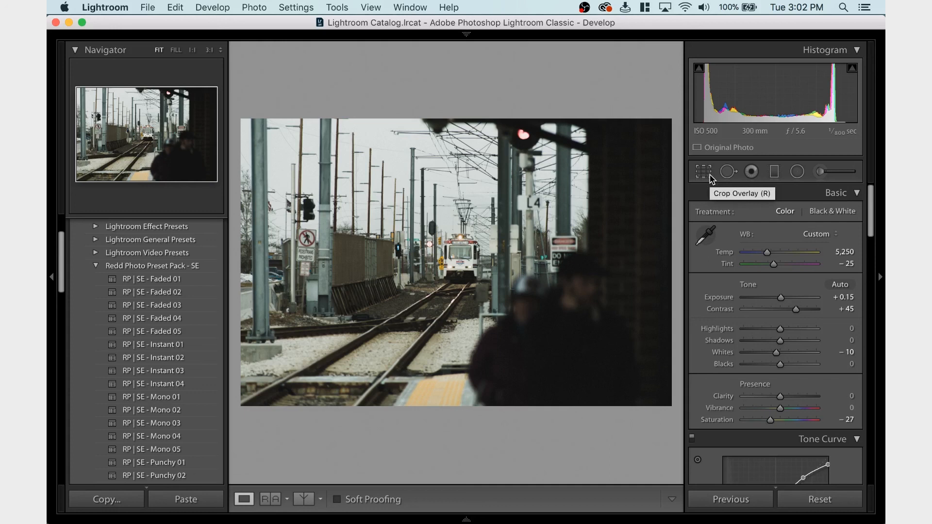
click(703, 172)
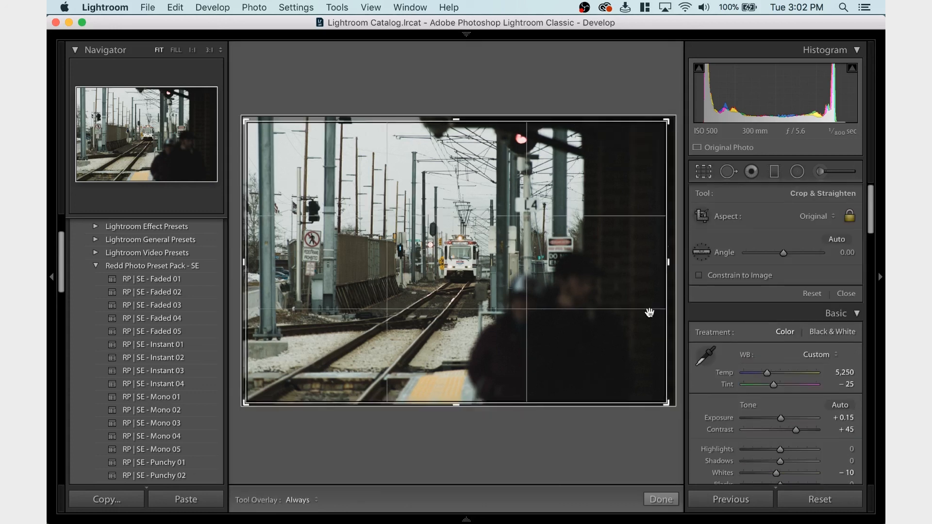
drag(661, 404, 666, 403)
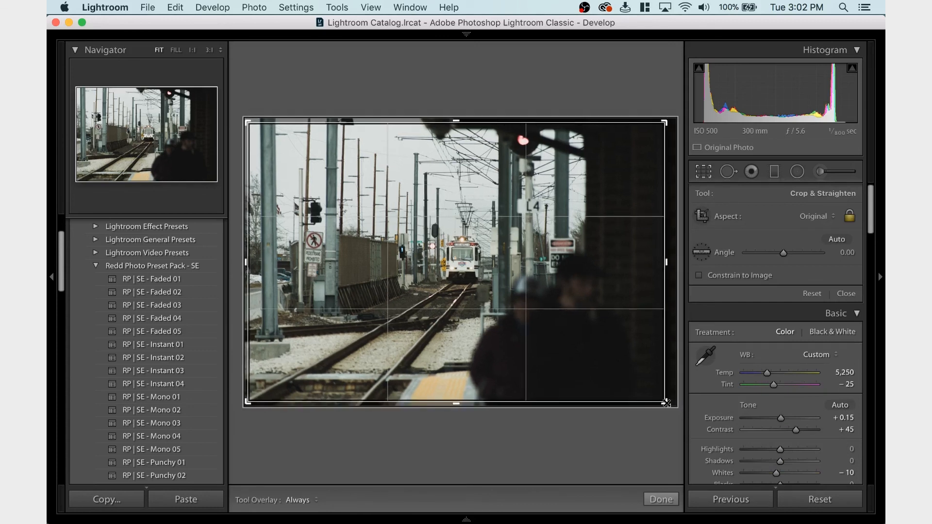
key(Return)
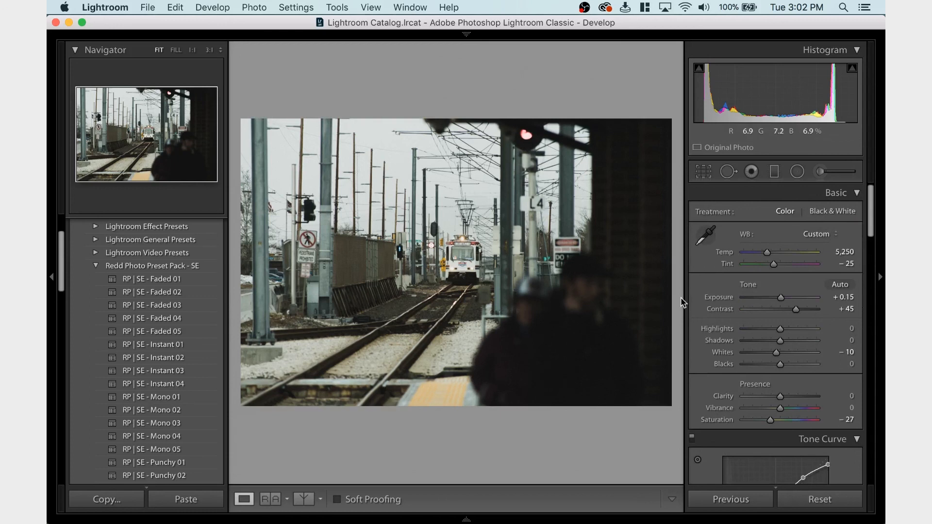
Export the track photo as a JPEG to the Exported folder, using a unique name instead of overwriting the existing file
key(super+shift+e)
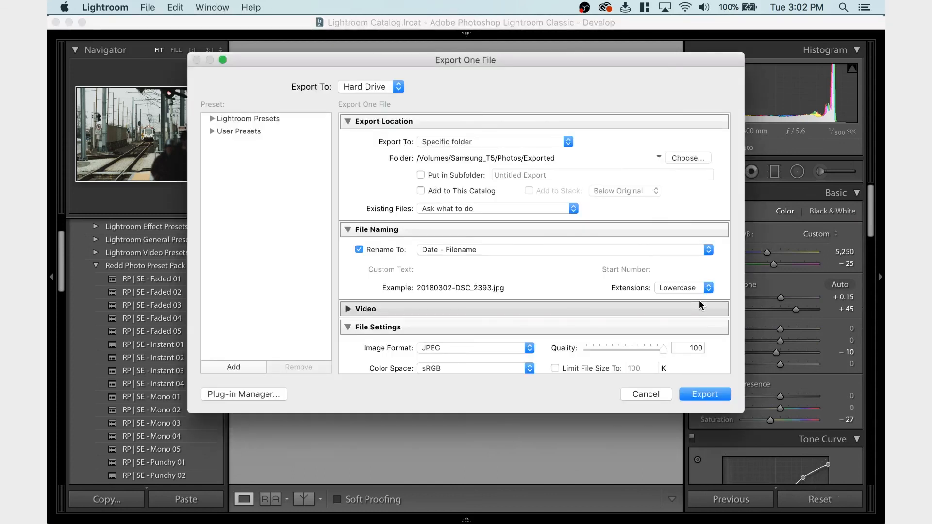
key(Return)
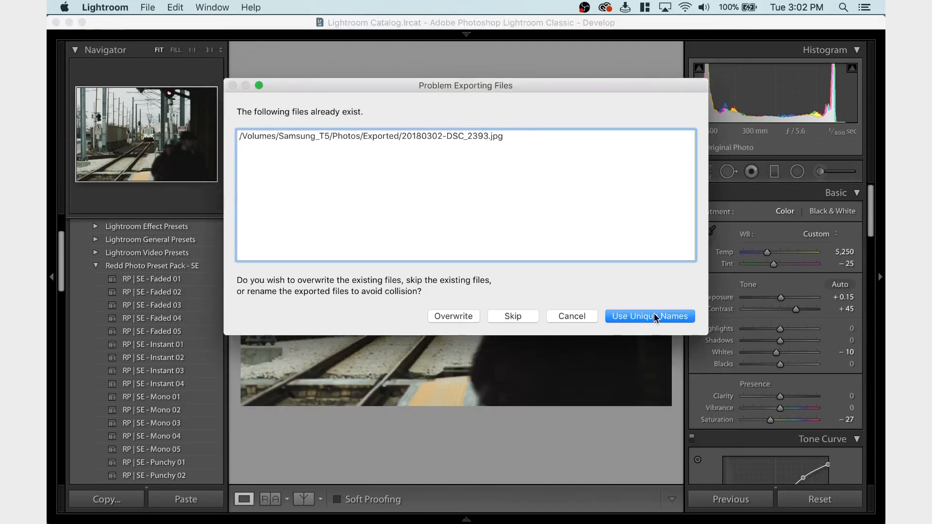
click(653, 316)
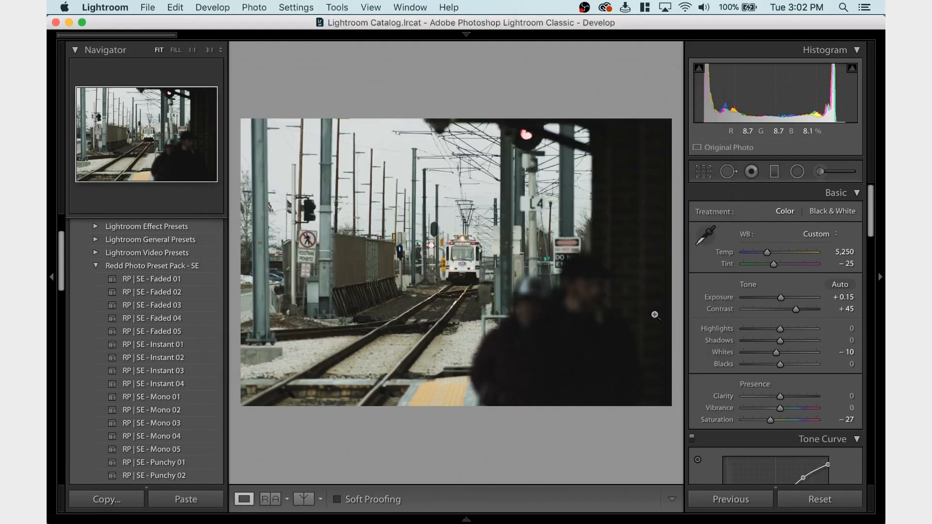